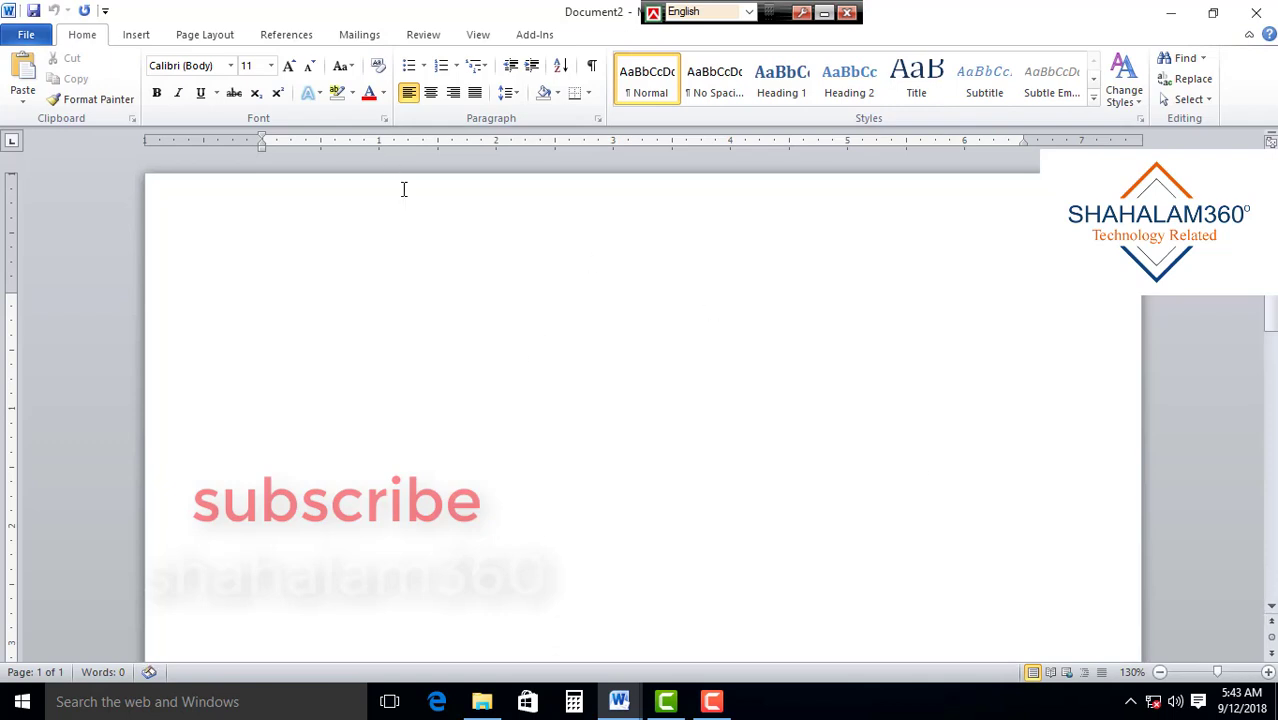
Insert the Motion cover page from the Cover Page gallery
click(137, 38)
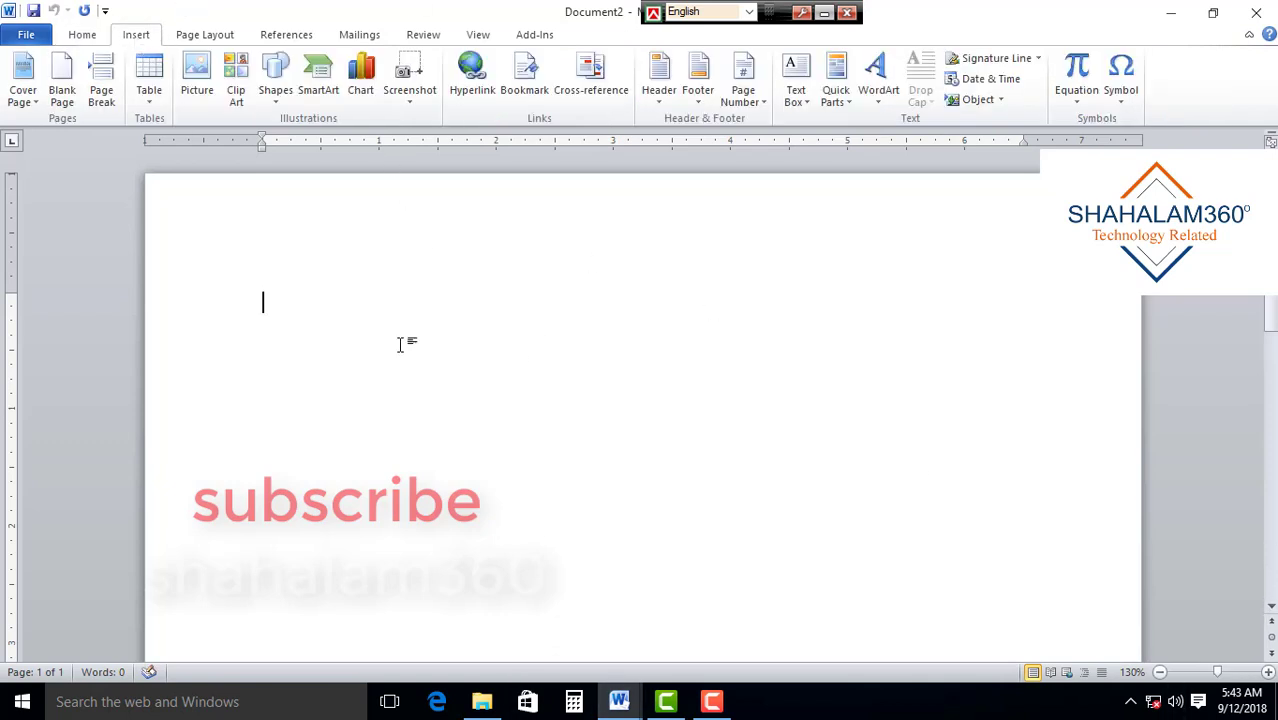
click(28, 85)
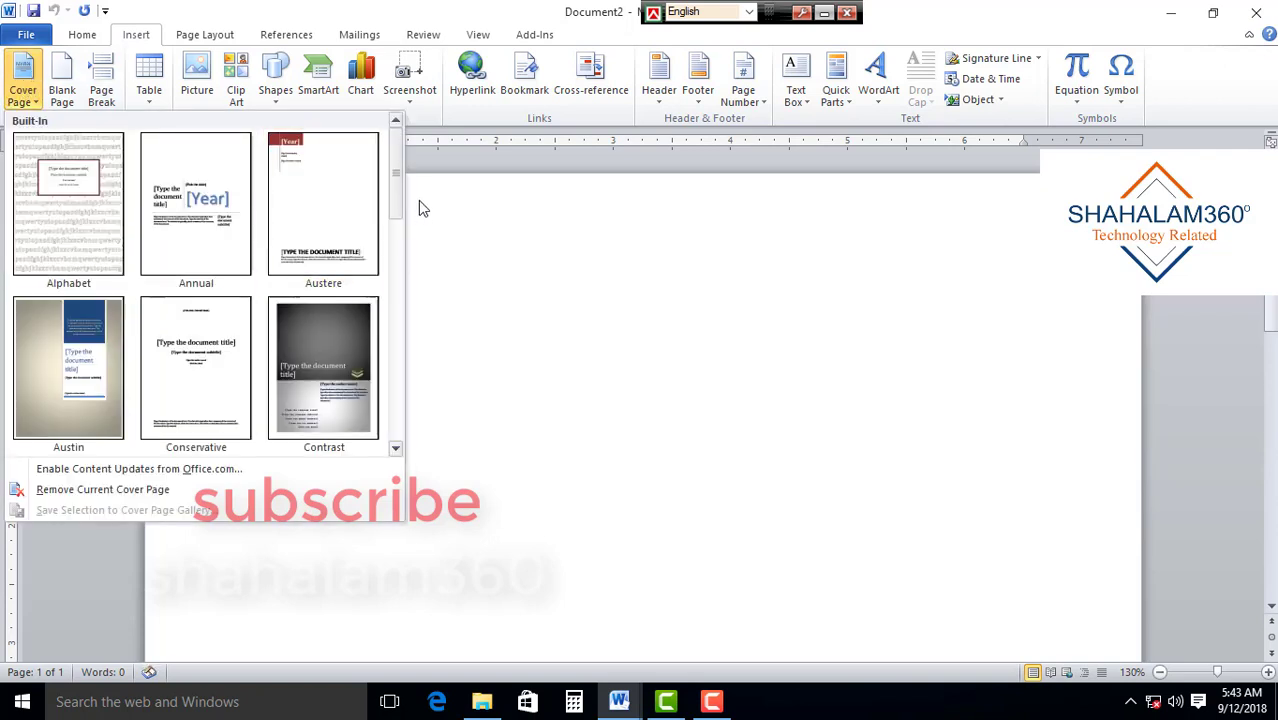
drag(398, 207, 387, 427)
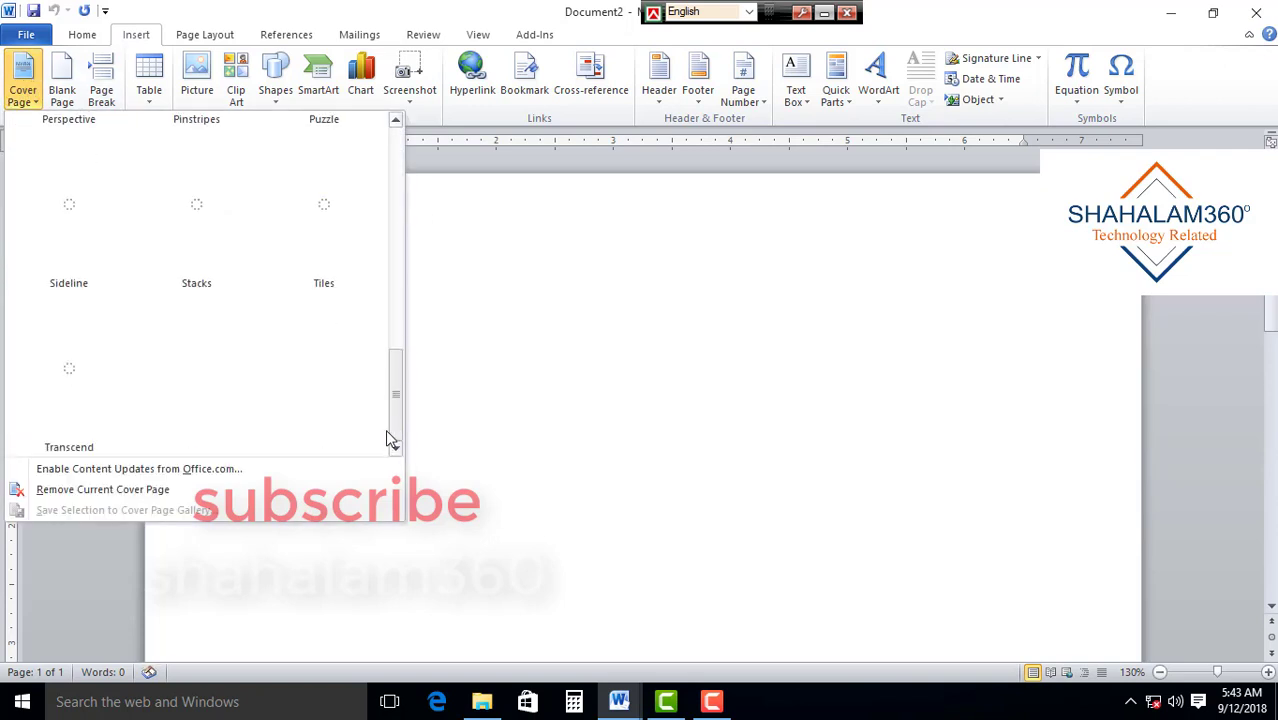
scroll(365, 330, up, 2)
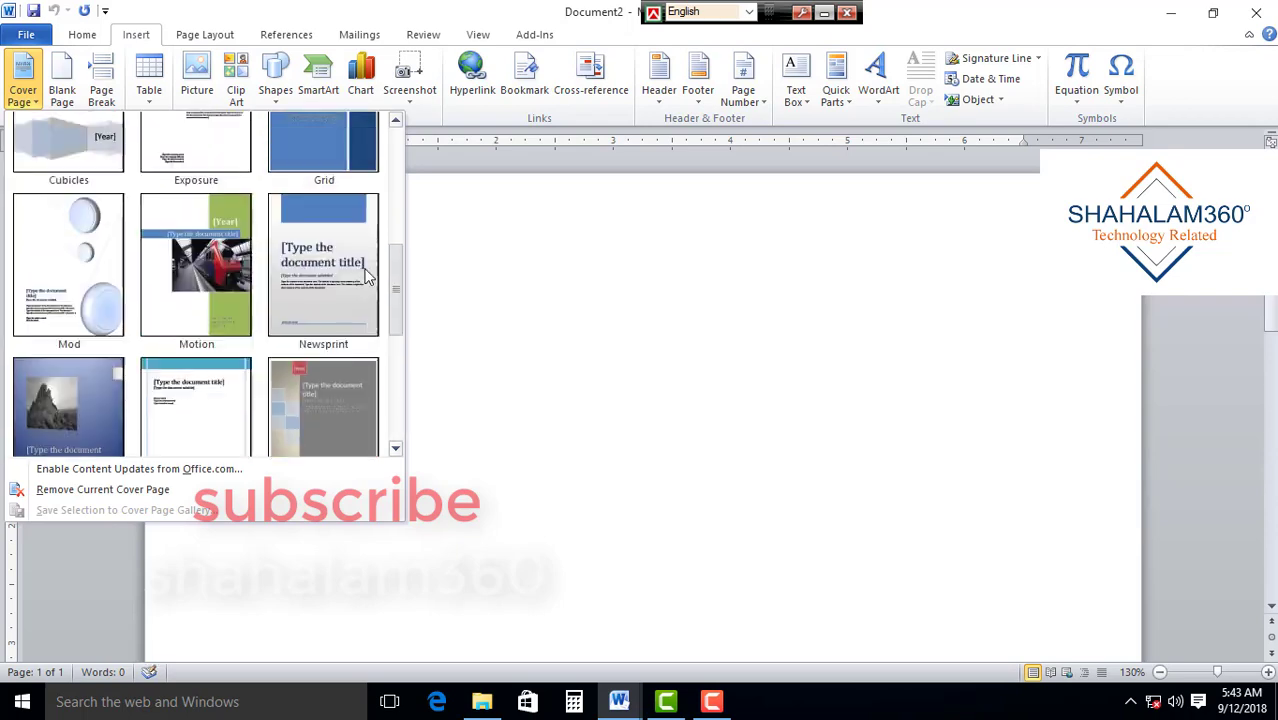
scroll(351, 186, up, 2)
scroll(363, 305, down, 2)
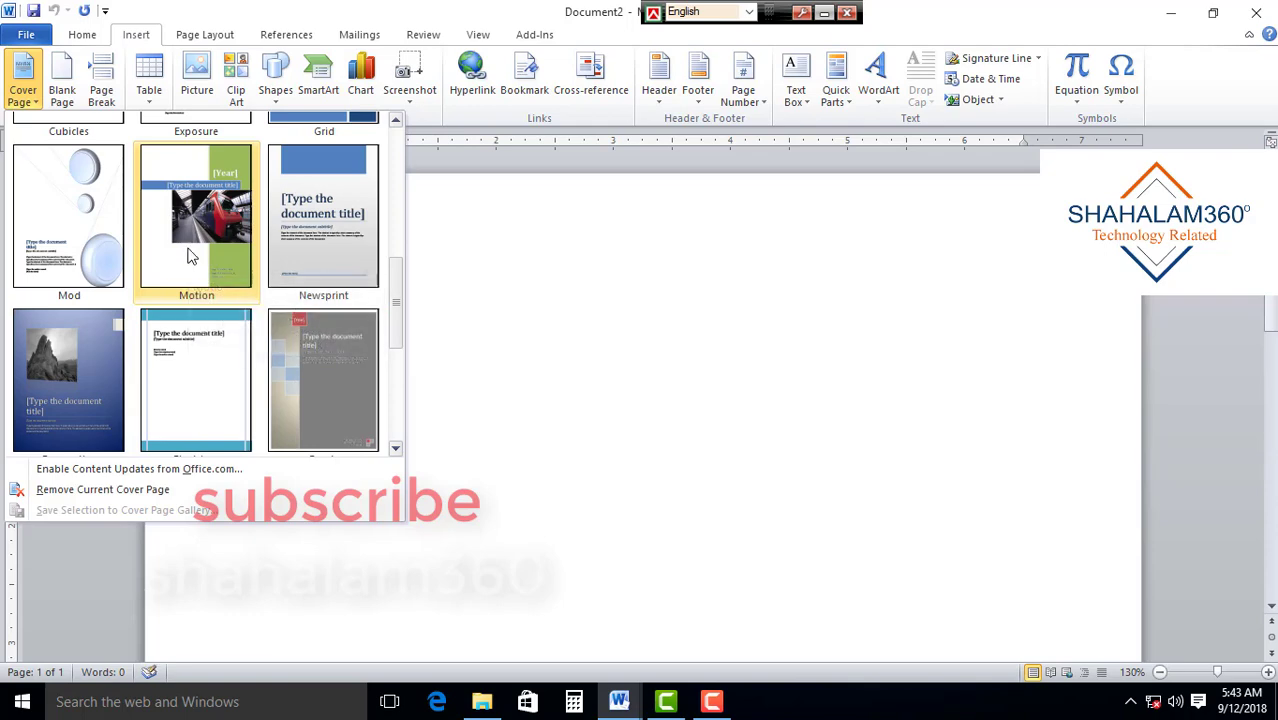
click(214, 222)
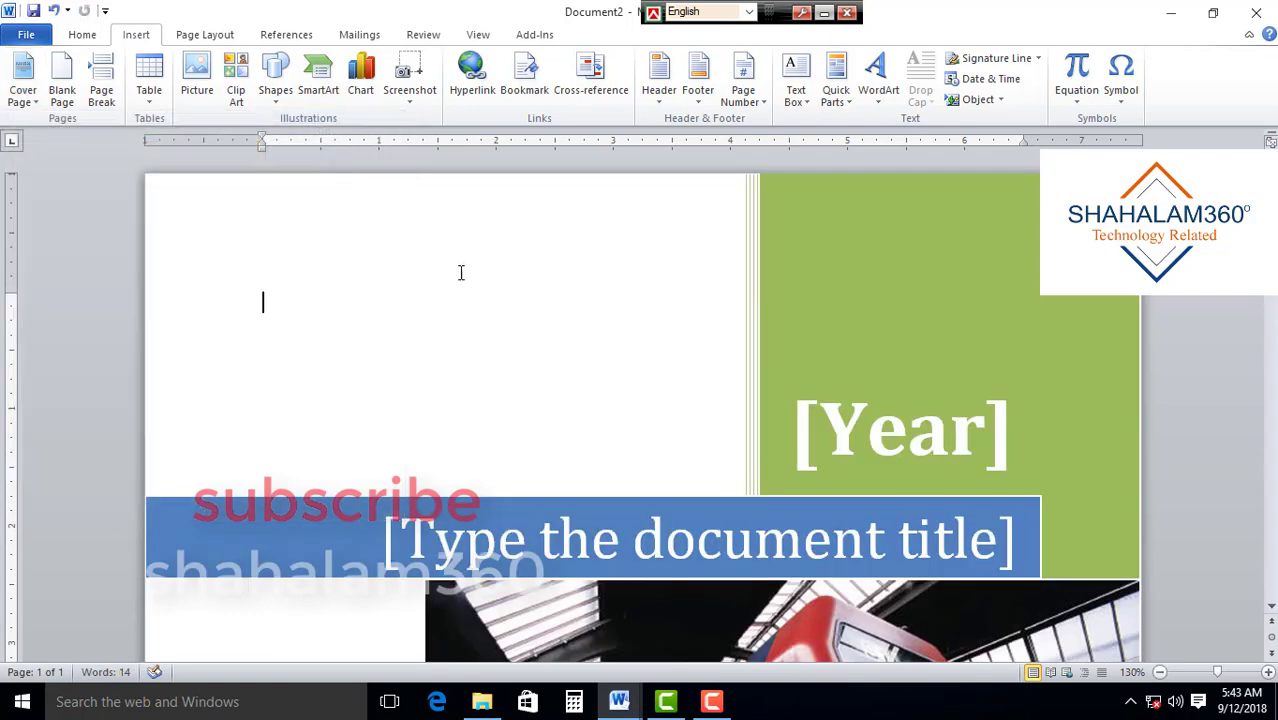
Undo the Motion cover and insert the Contrast cover page instead
key(ctrl+z)
click(22, 80)
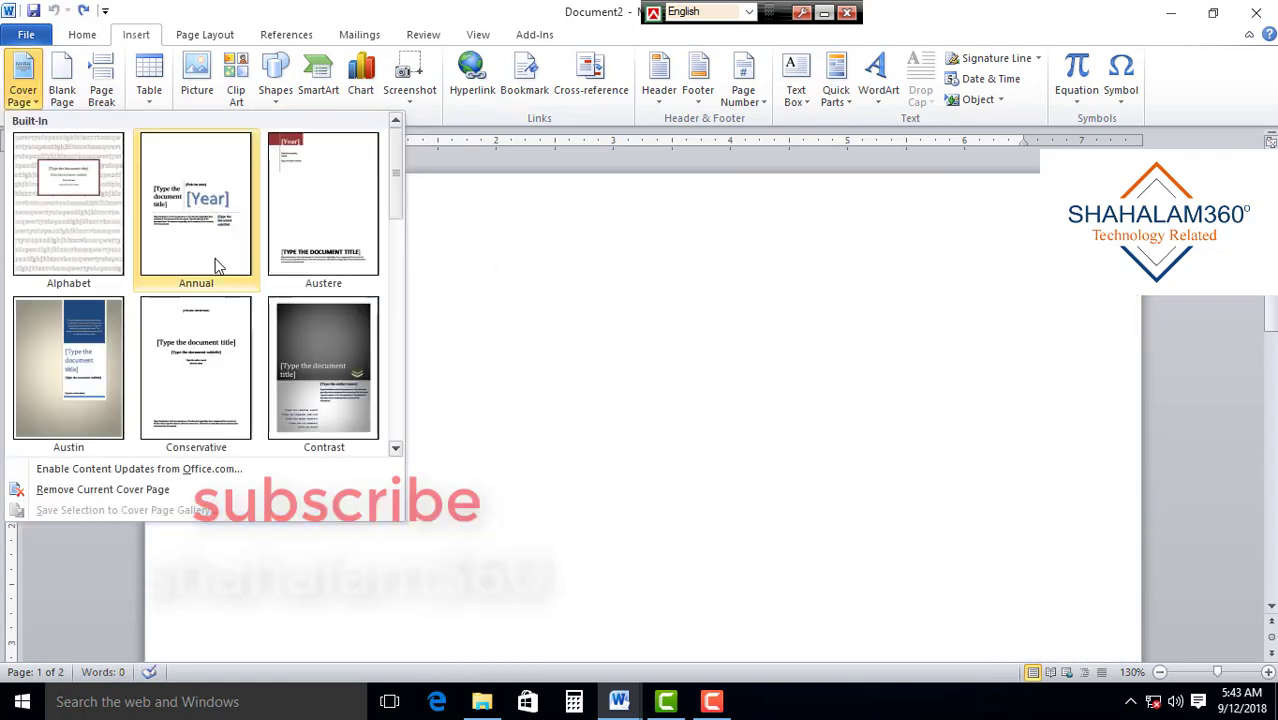
click(318, 390)
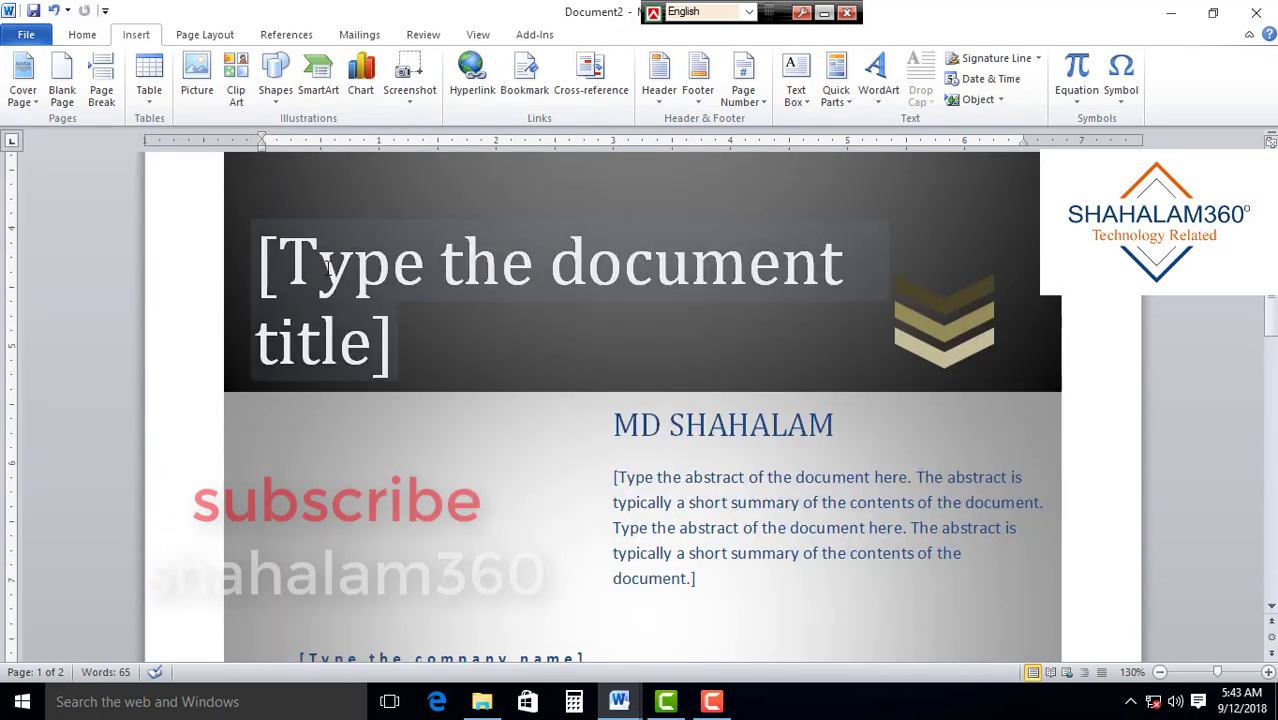
Replace the cover's title placeholder text with 'csa'
click(310, 268)
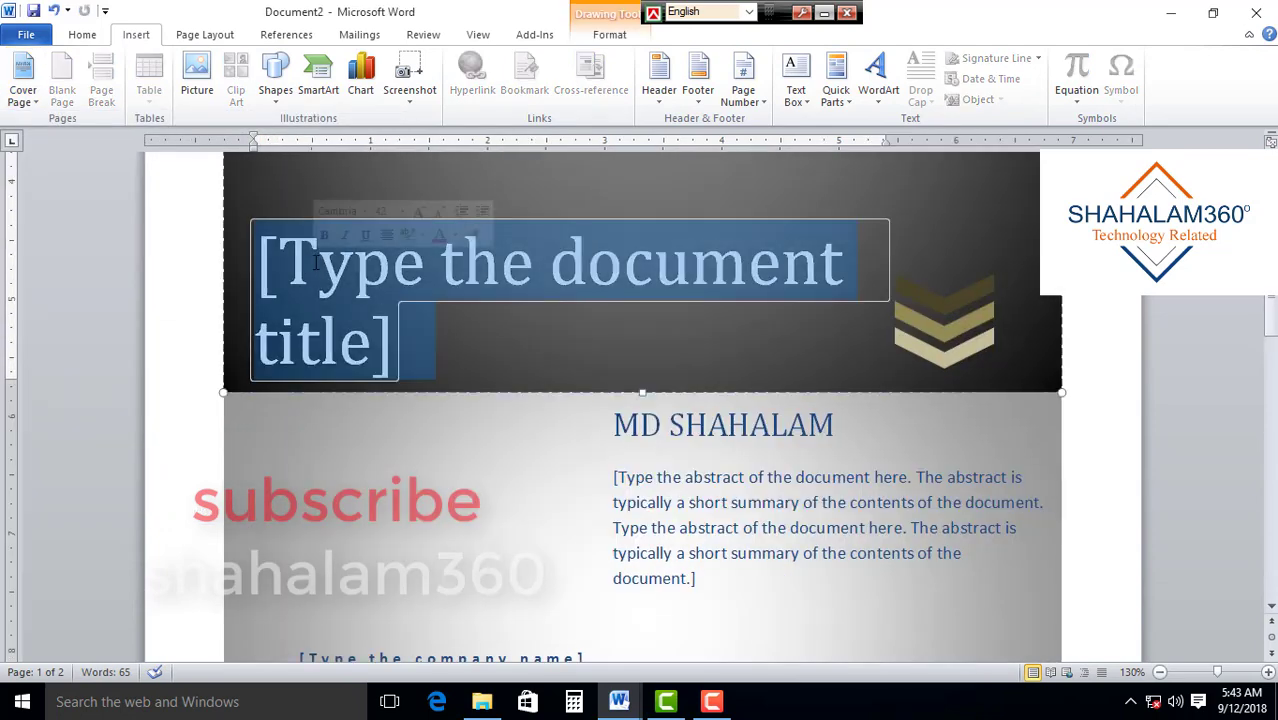
click(295, 270)
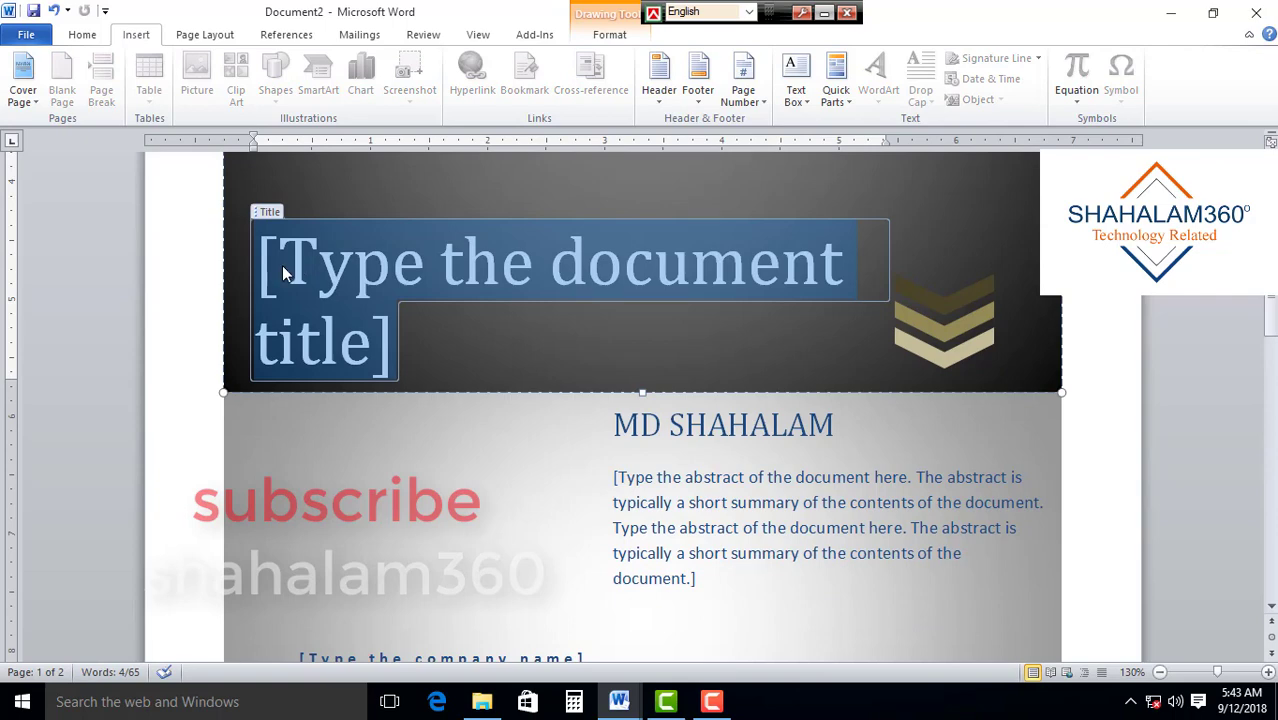
key(Delete)
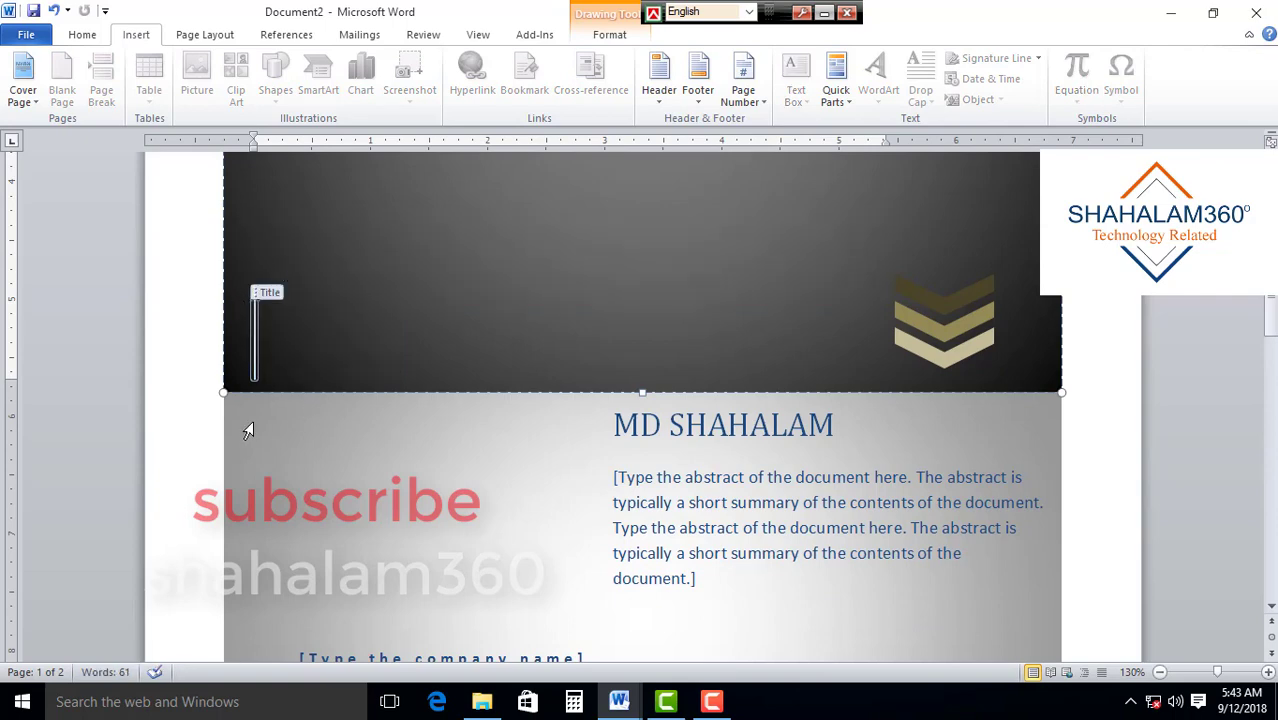
text(CS)
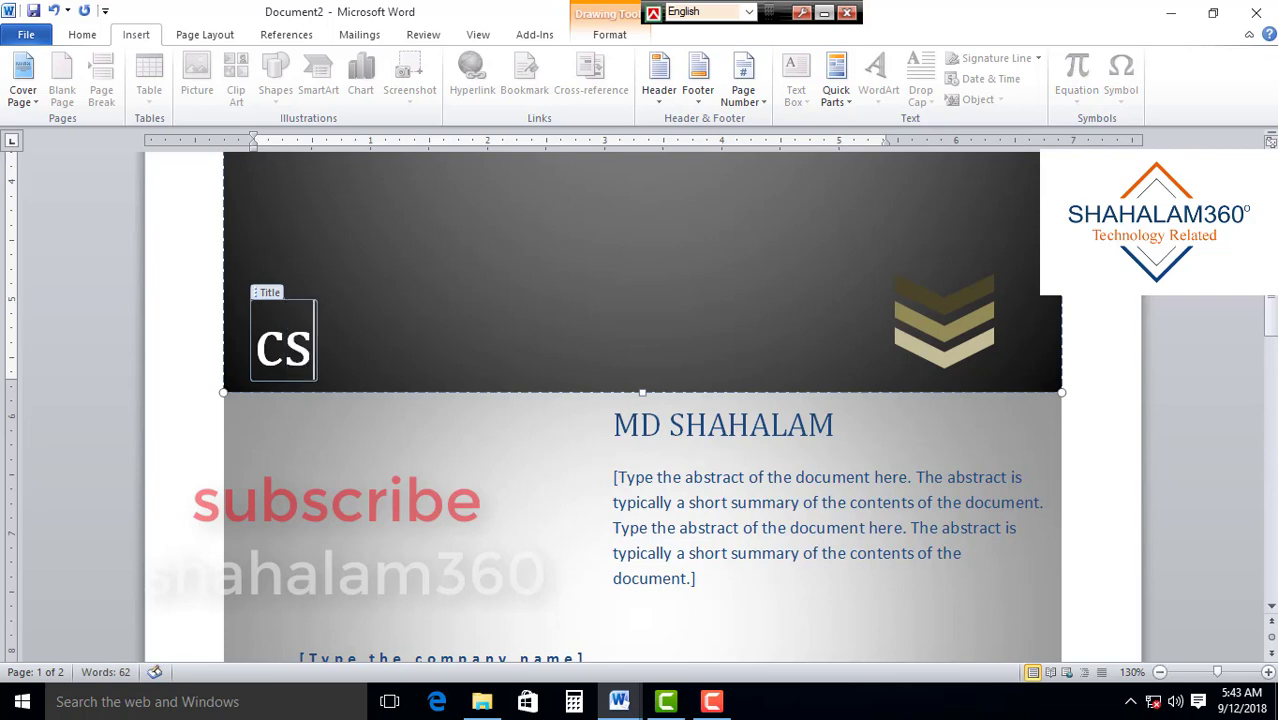
text(a)
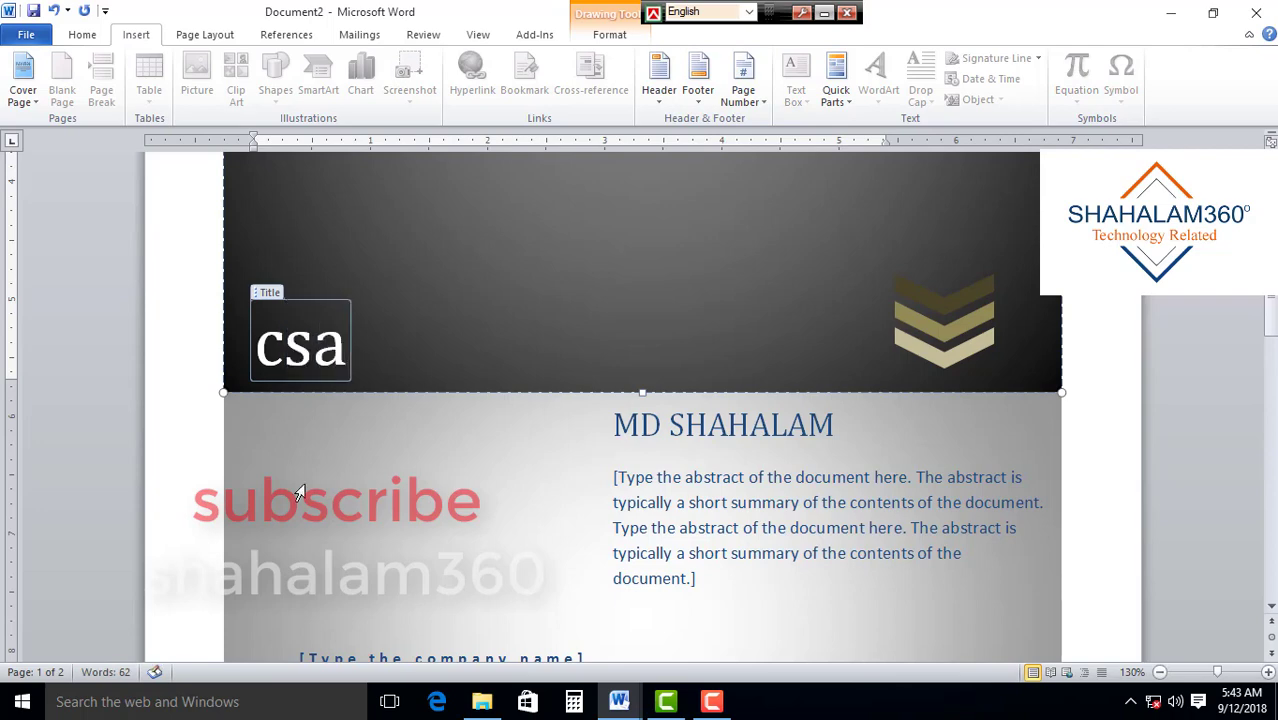
click(792, 463)
scroll(593, 428, down, 3)
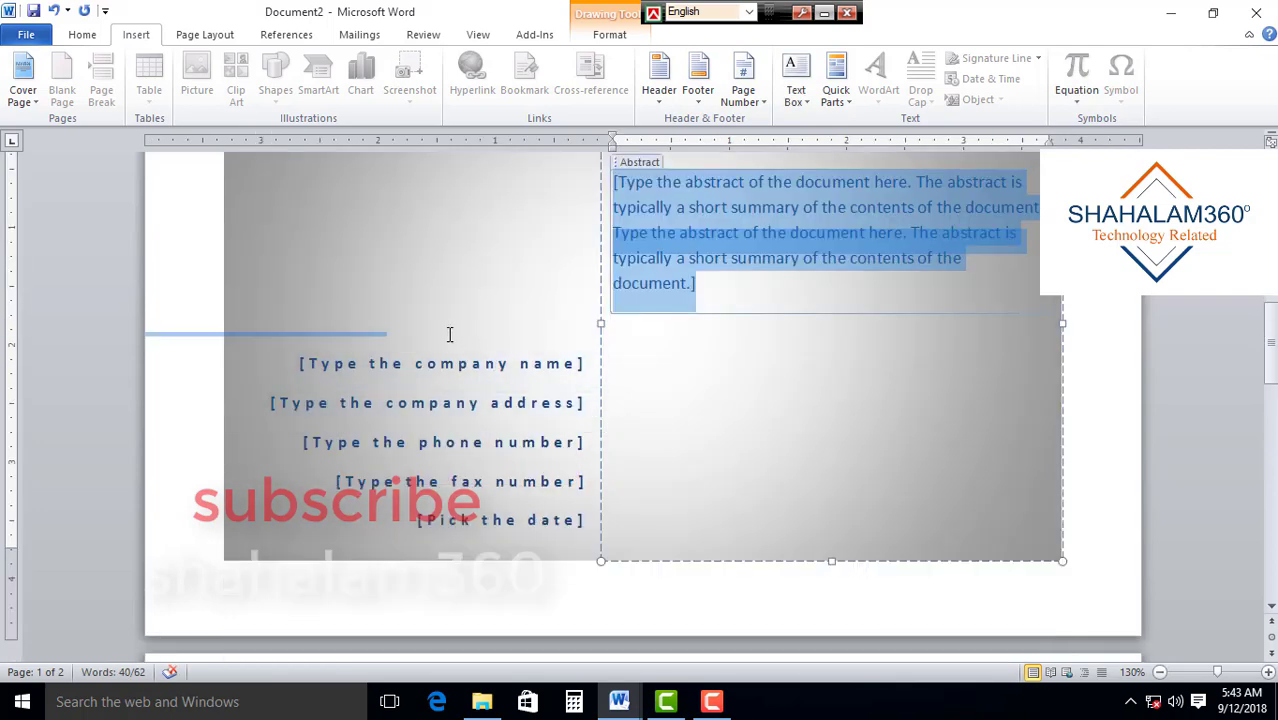
scroll(449, 334, down, 2)
scroll(449, 334, up, 1)
scroll(449, 334, up, 2)
scroll(494, 322, up, 2)
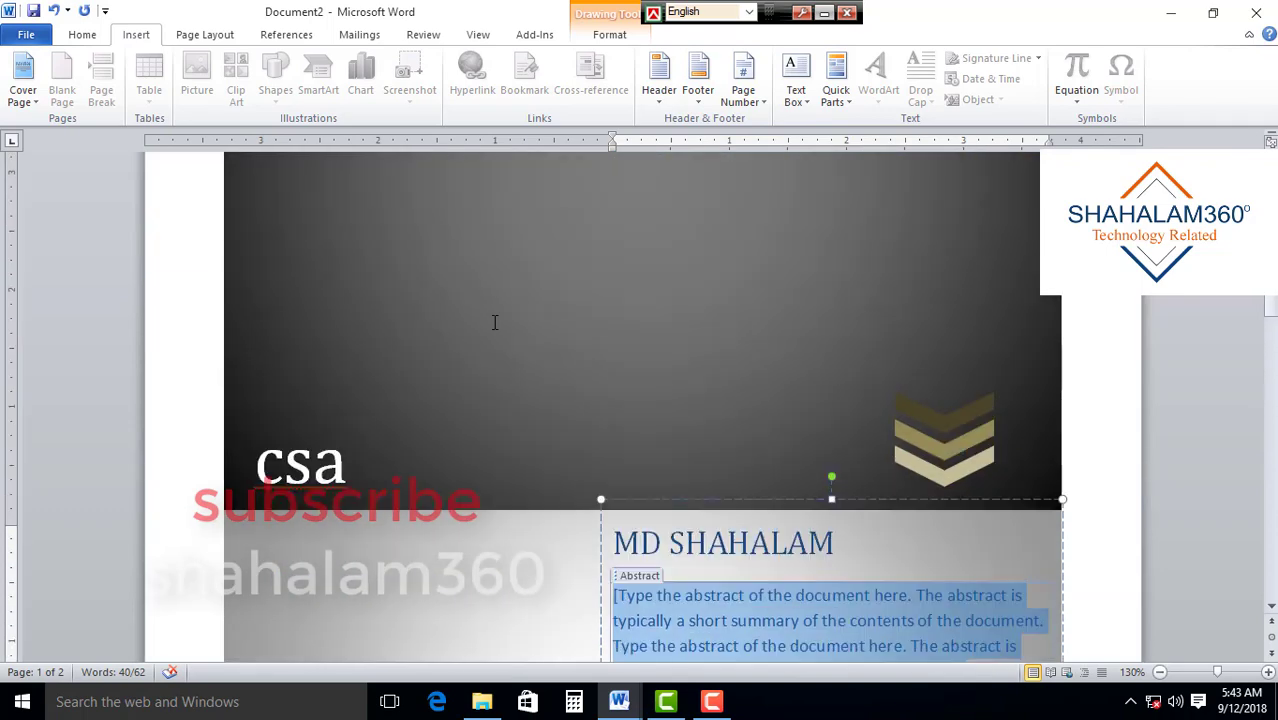
scroll(494, 322, up, 2)
scroll(499, 312, up, 2)
Swap the Contrast cover for the Conservative cover design, keeping the csa title
click(173, 217)
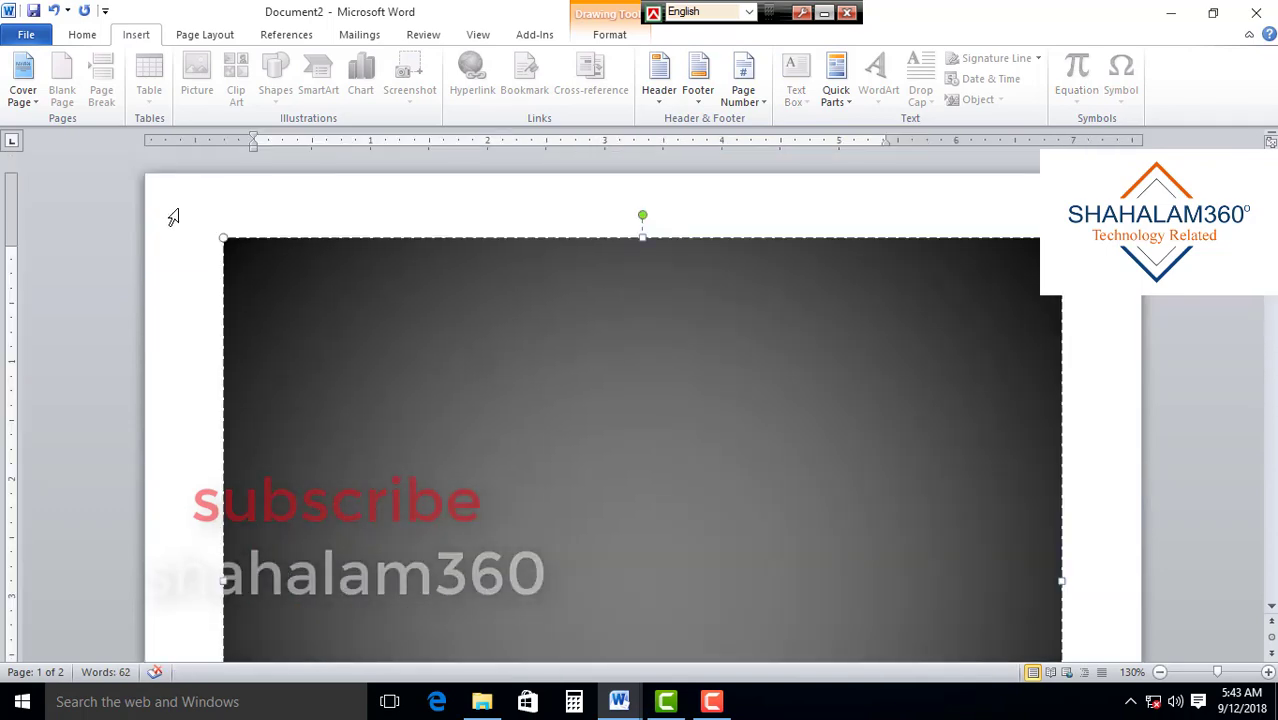
click(22, 78)
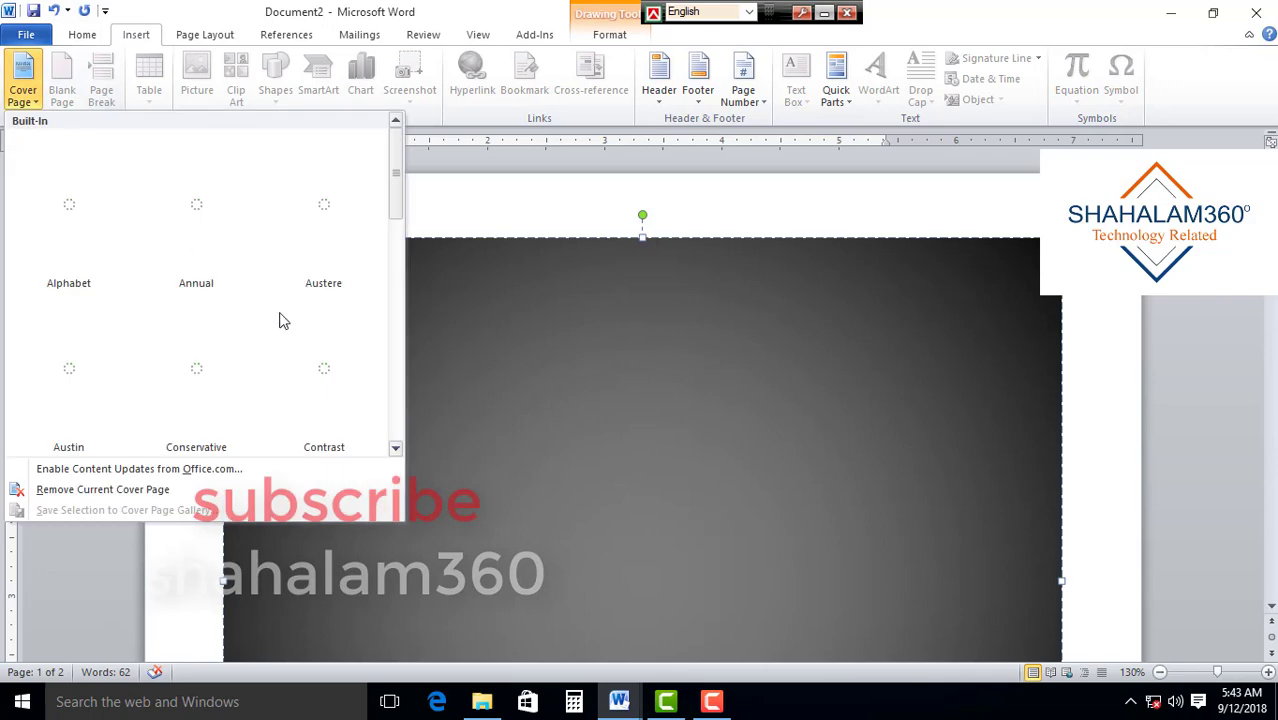
scroll(184, 364, down, 5)
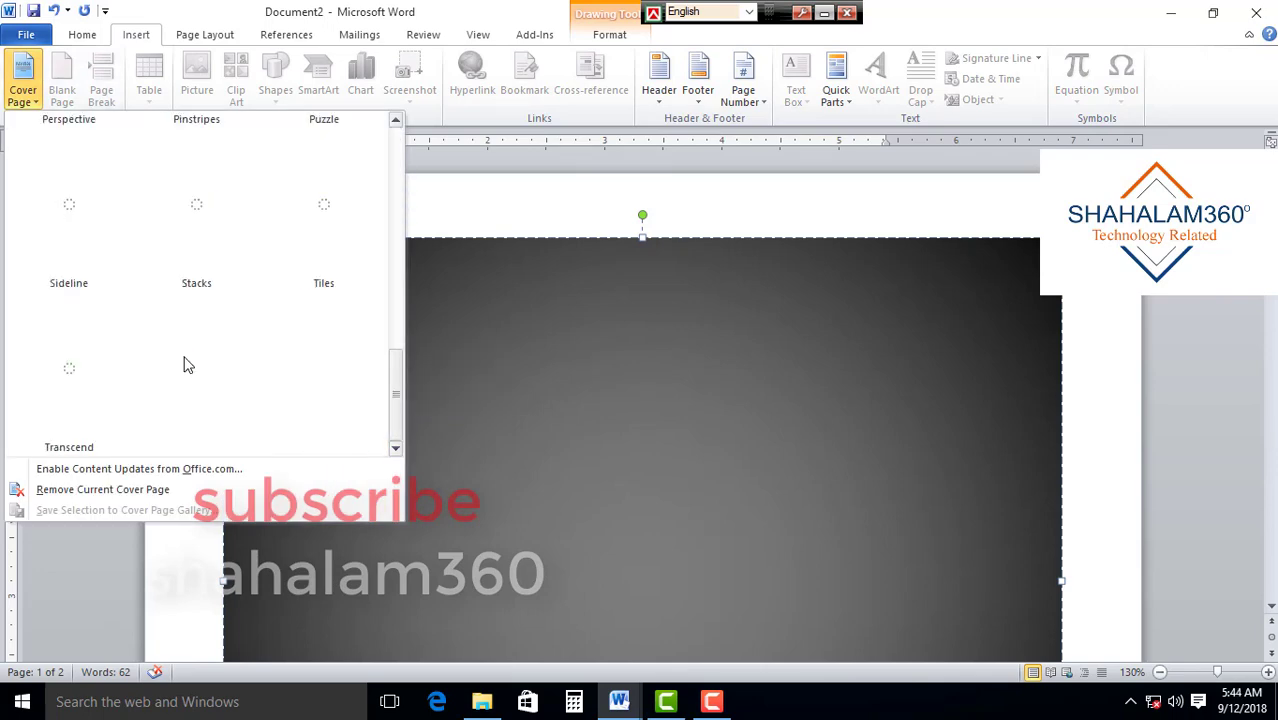
scroll(184, 364, up, 5)
click(211, 370)
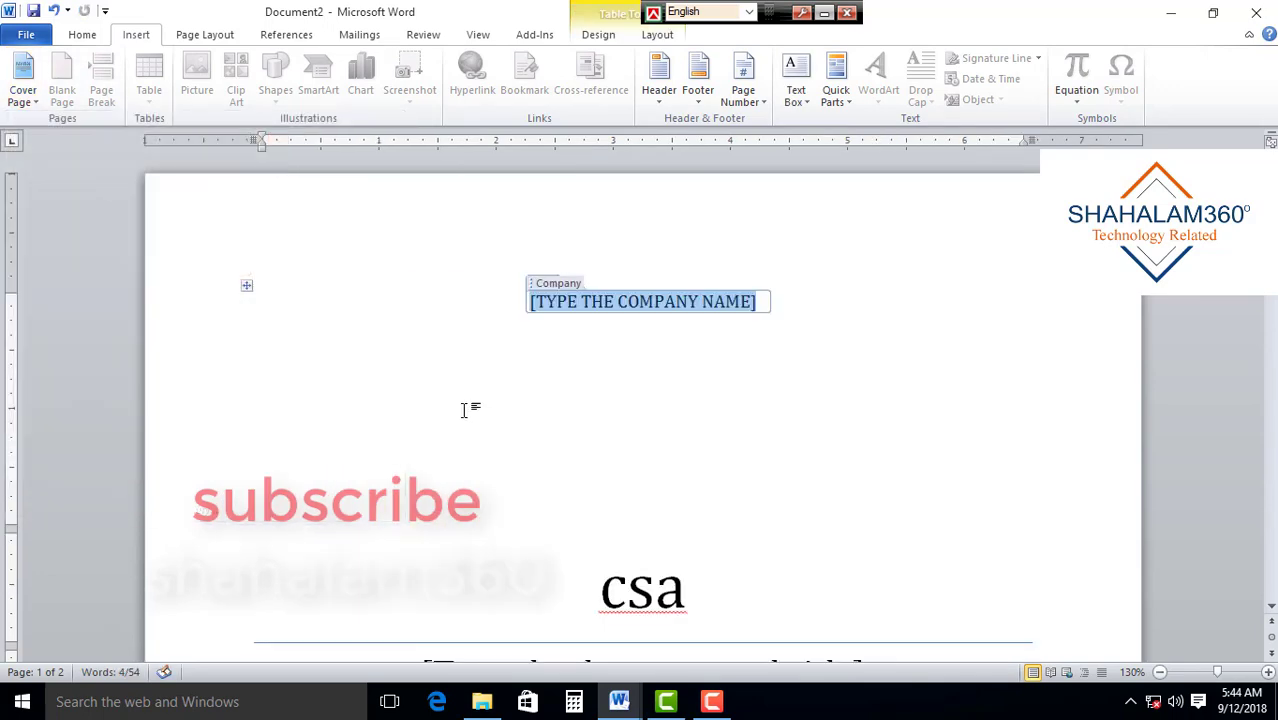
click(852, 428)
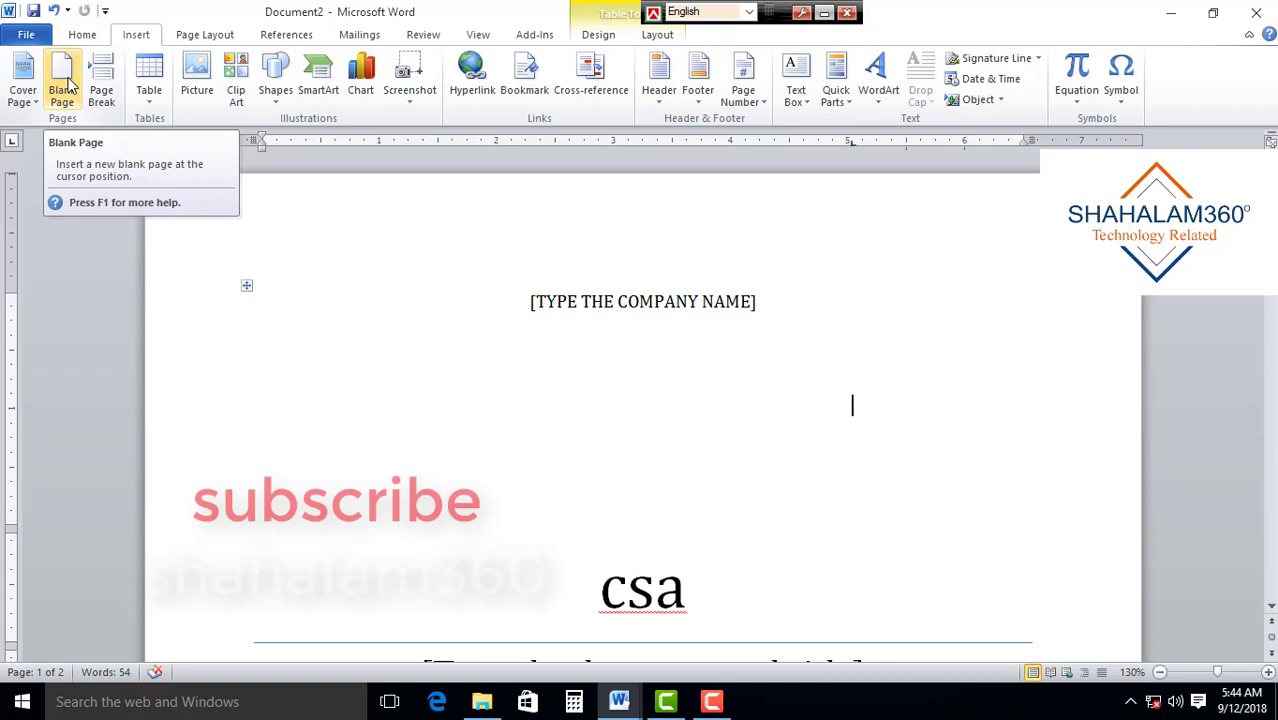
Add two blank pages after the cover and start a new line on the new page
click(68, 85)
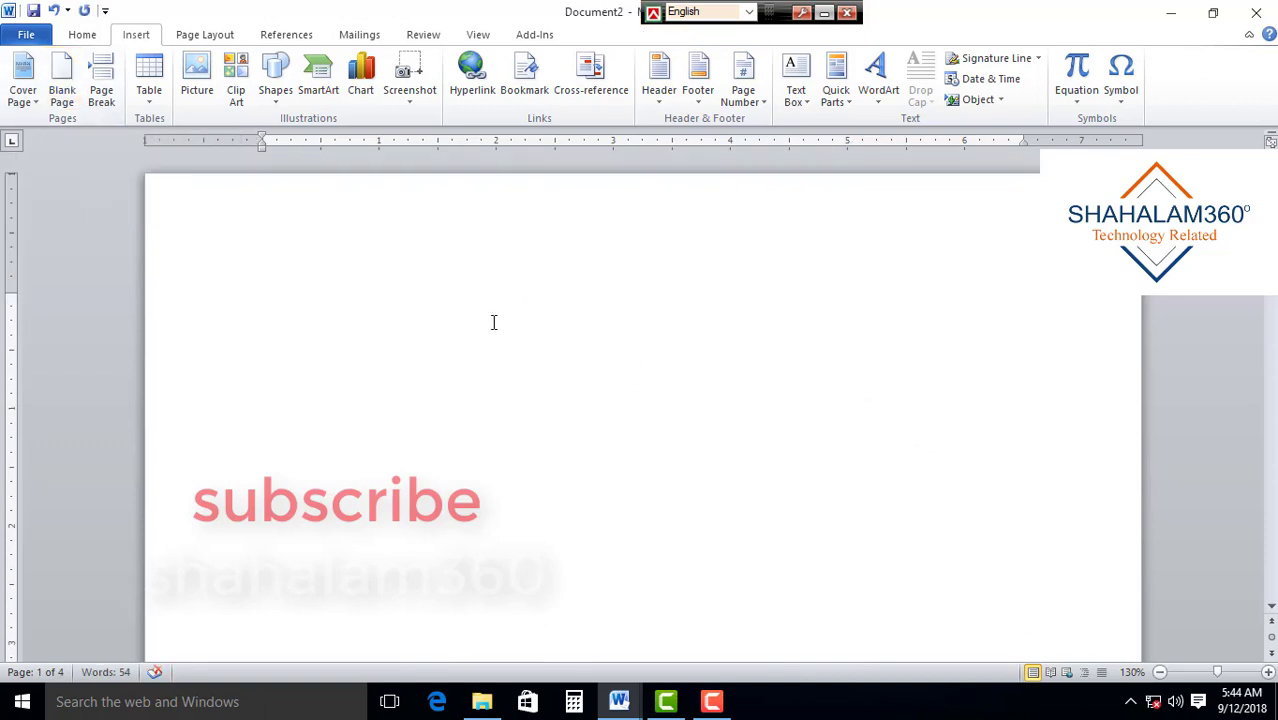
click(62, 88)
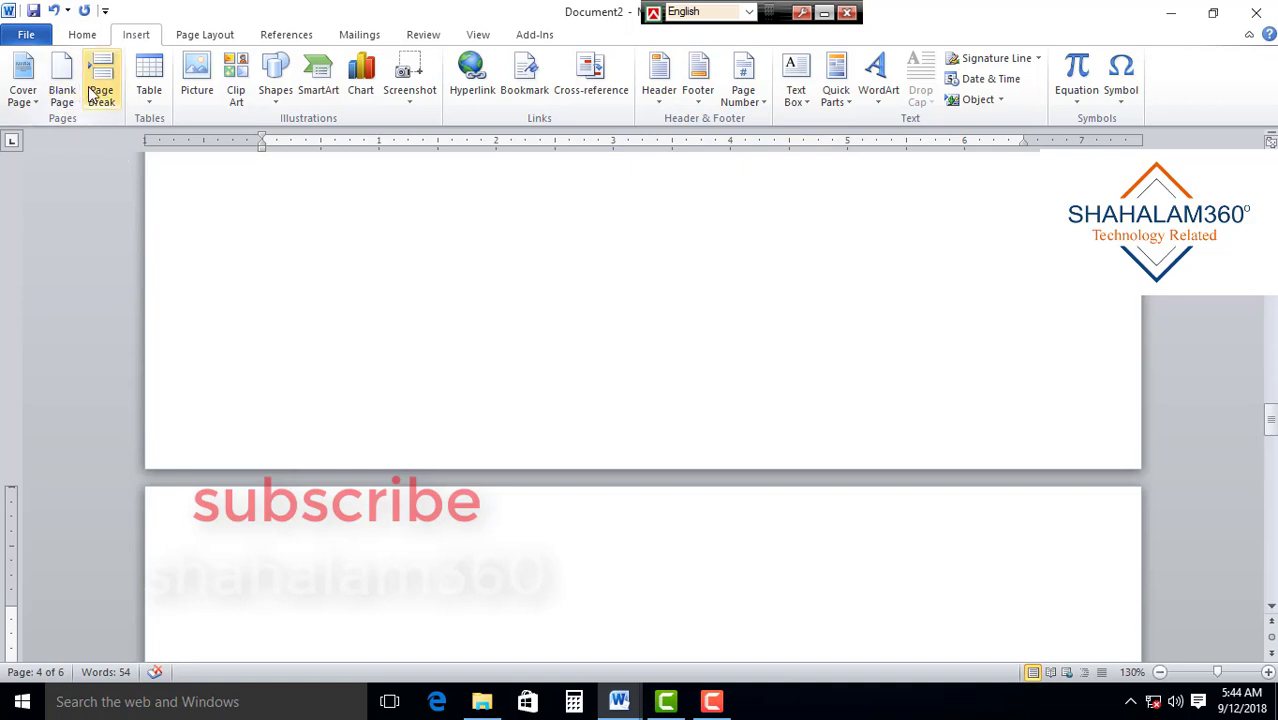
scroll(537, 551, down, 3)
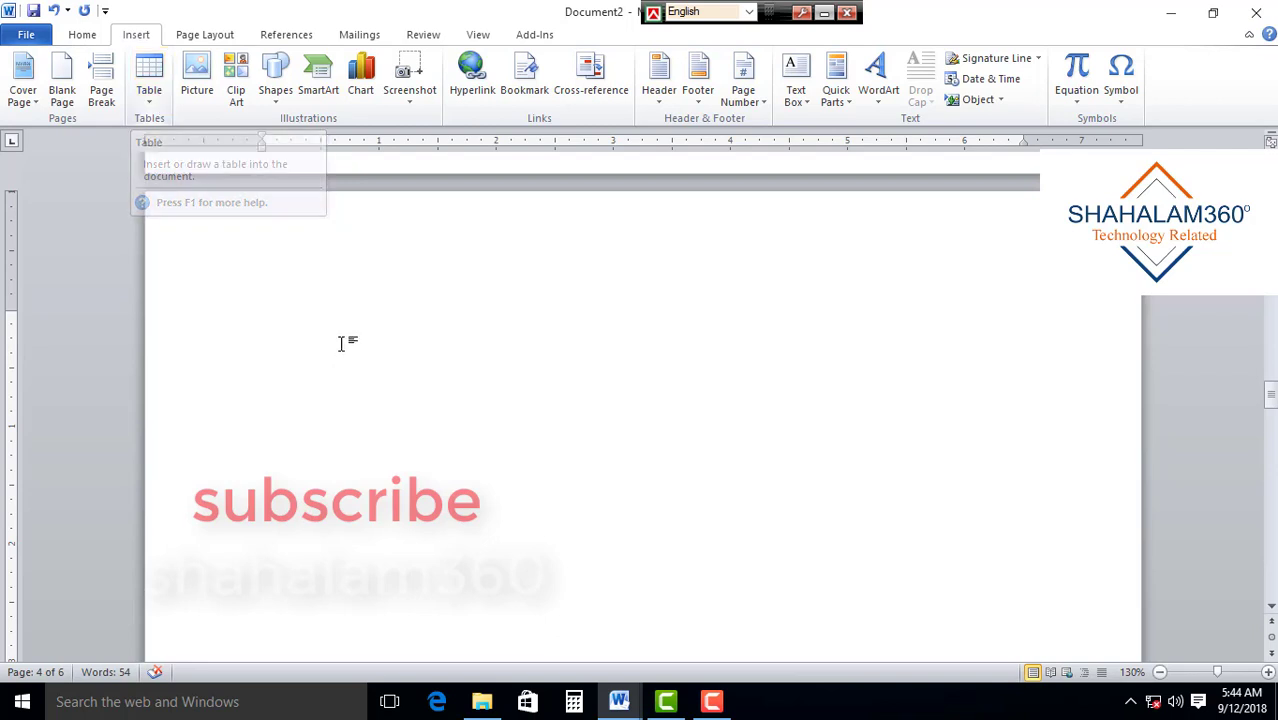
key(Return)
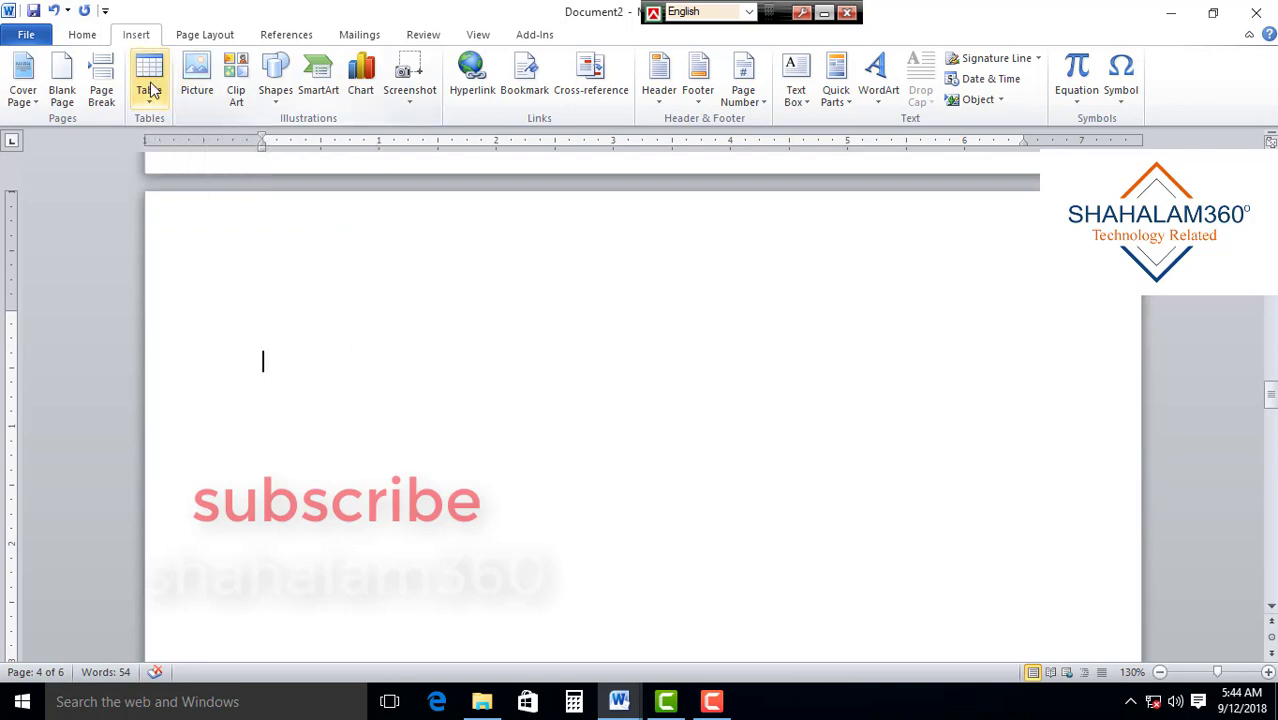
Insert a table with 5 columns and 2 rows via Insert Table
click(149, 78)
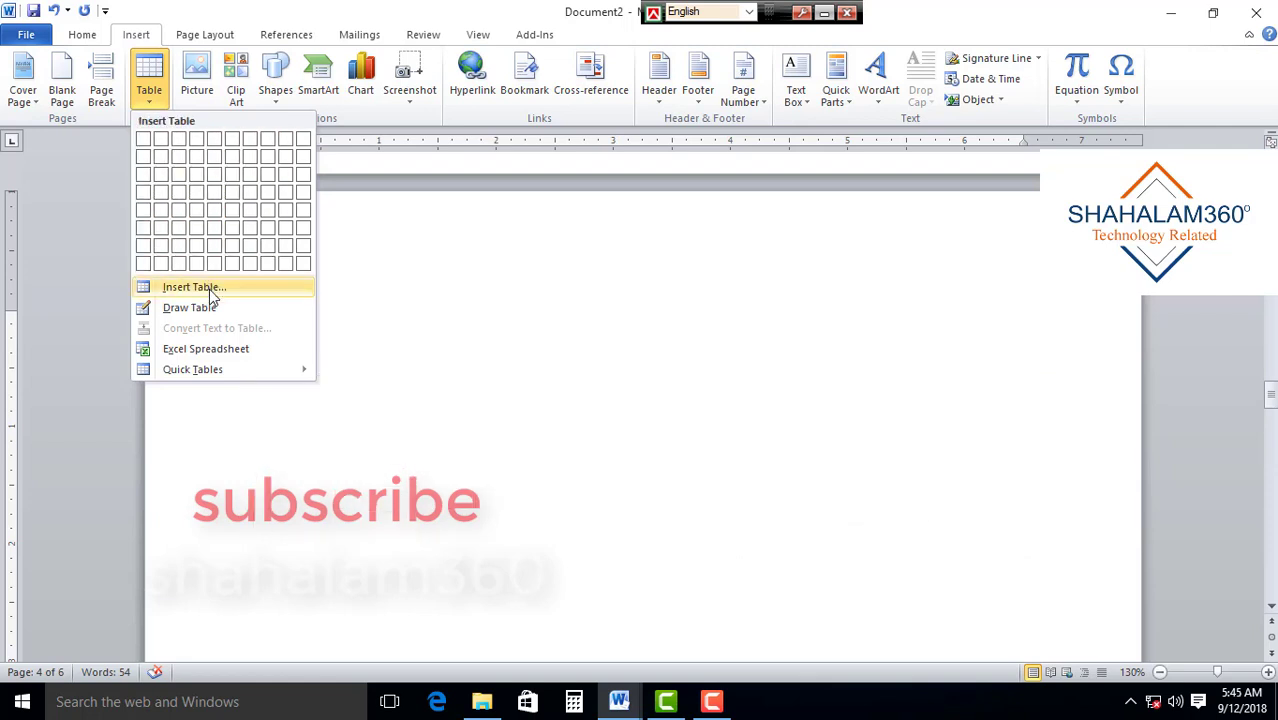
click(209, 289)
drag(458, 269, 567, 312)
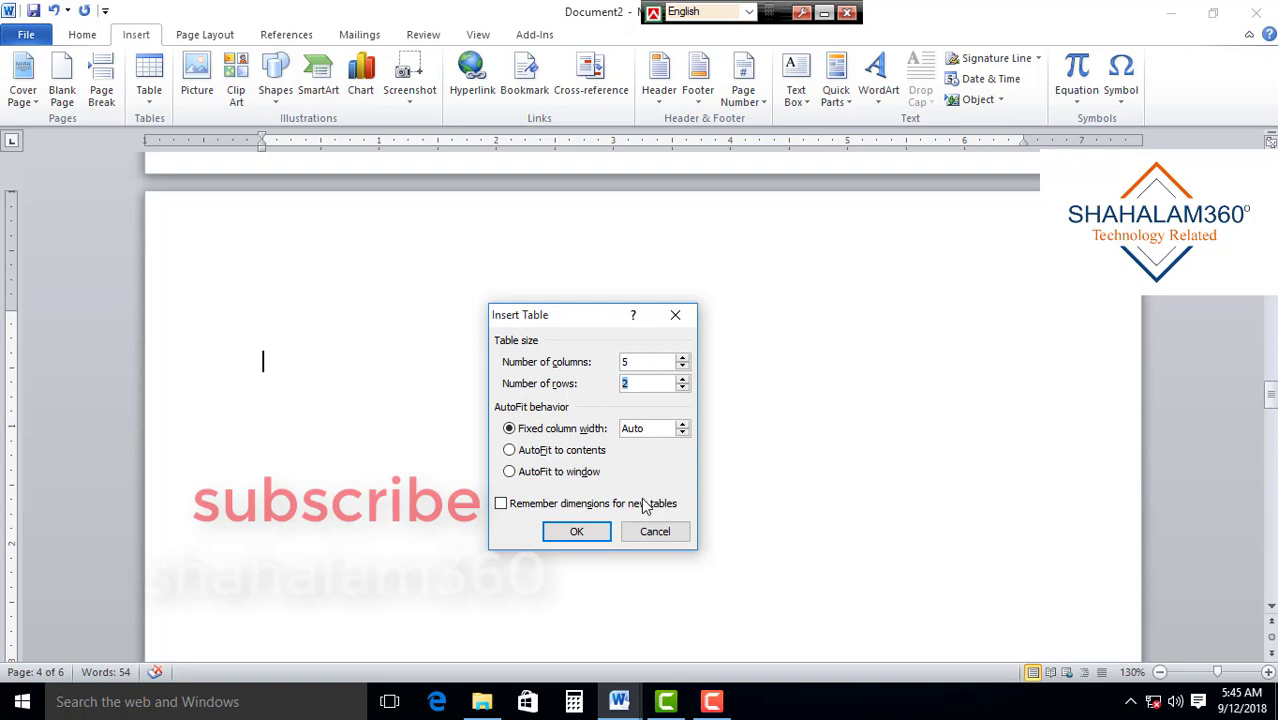
click(577, 531)
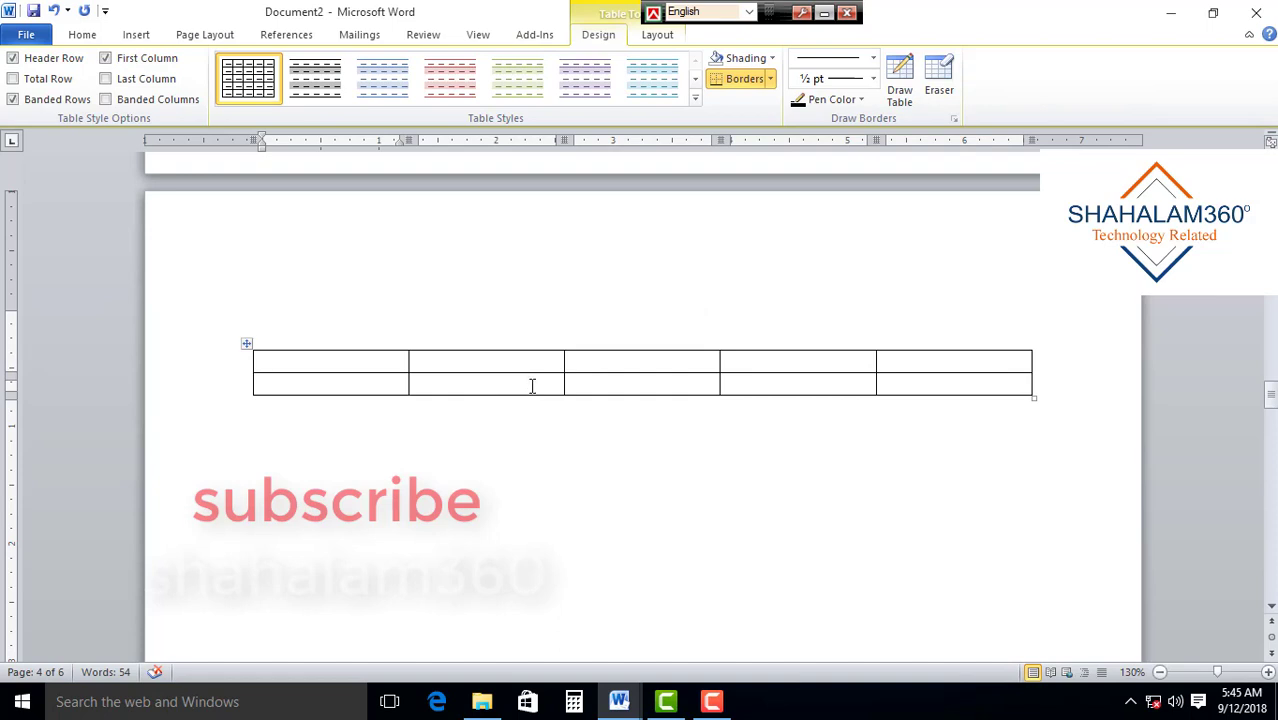
Select all and apply the SutonnyMJ font
key(ctrl+a)
click(82, 34)
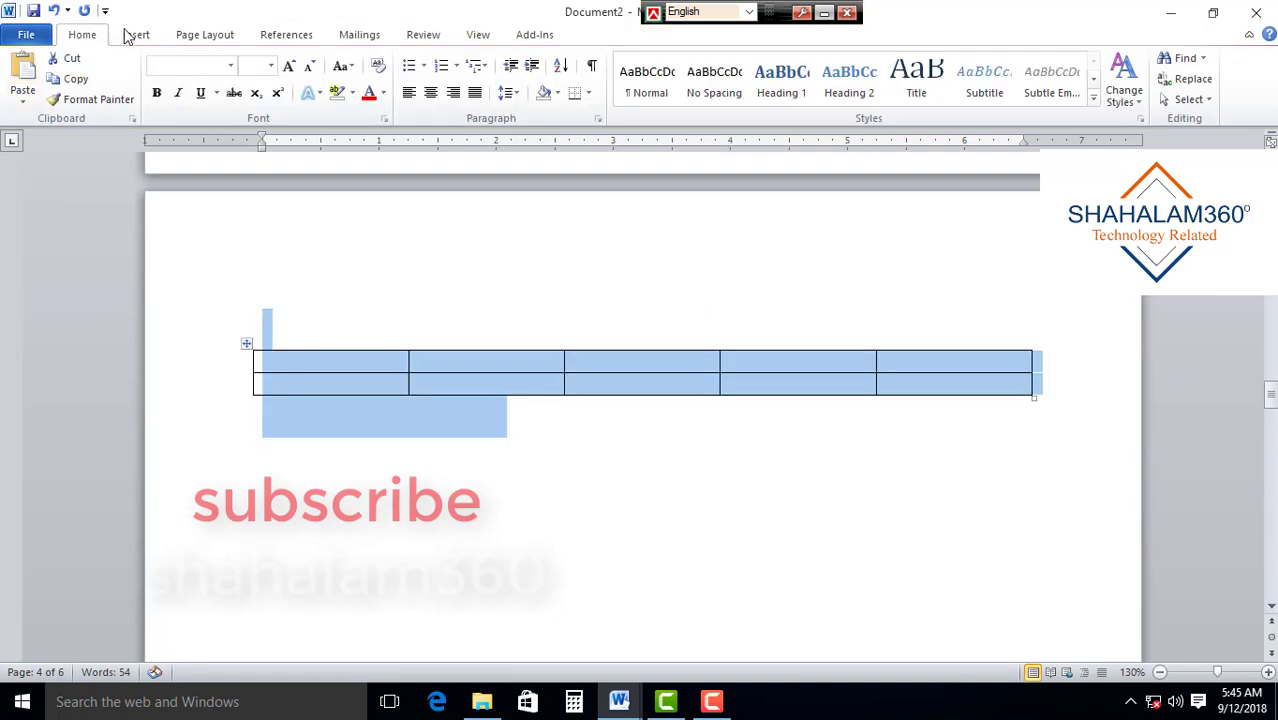
click(136, 34)
click(74, 36)
click(230, 65)
click(213, 172)
Switch to Bijoy Classic and type ক্রমিক নং and নাম in the first two header cells
click(331, 365)
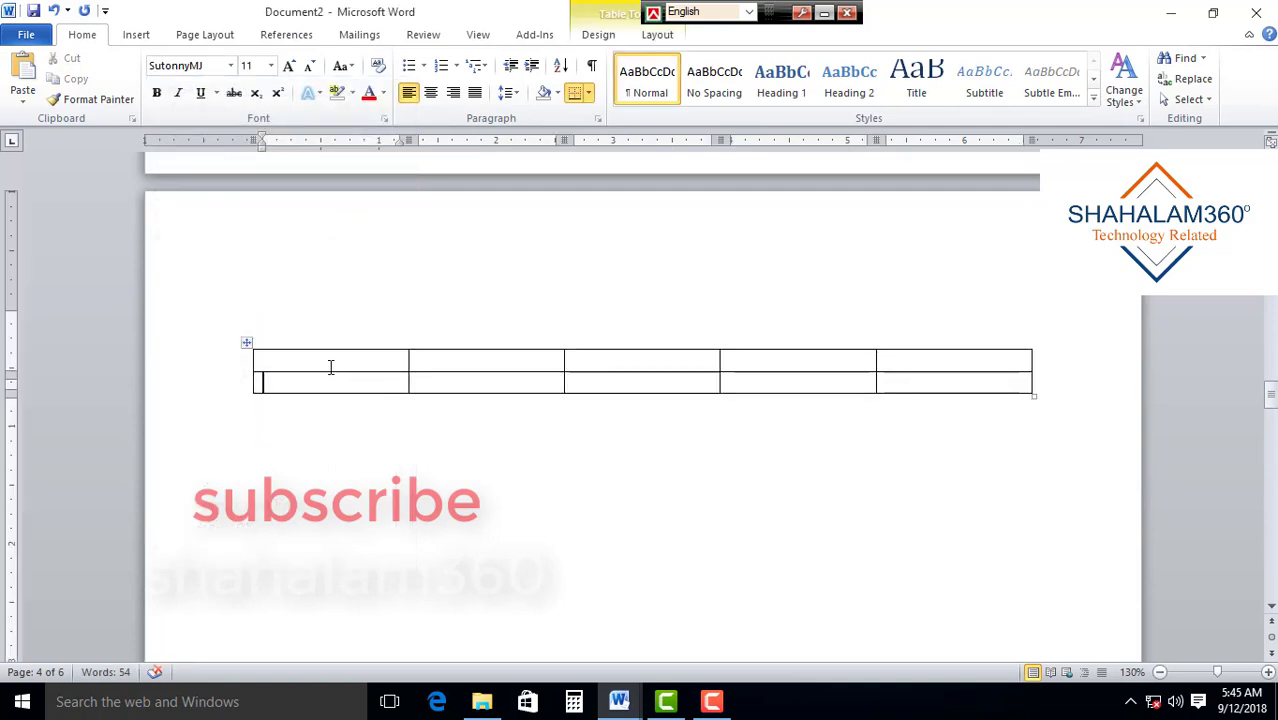
text(Kjg)
key(BackSpace)
key(BackSpace)
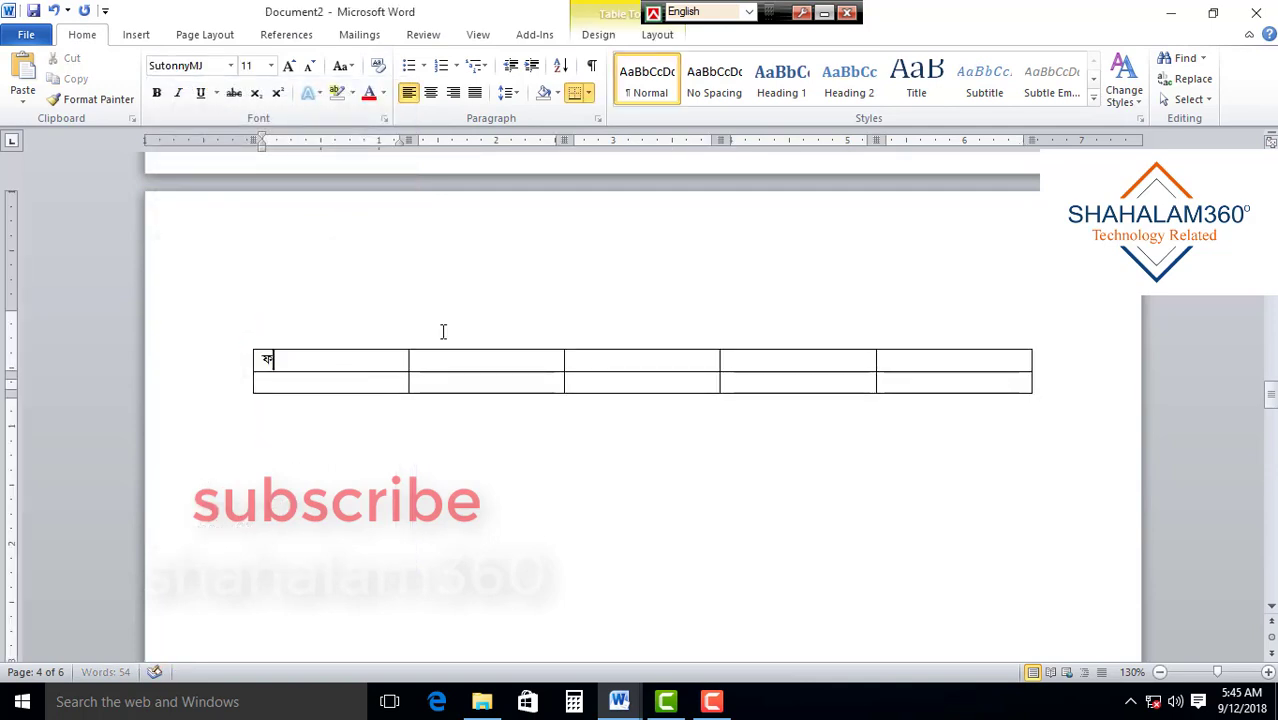
key(BackSpace)
key(ctrl+alt+b)
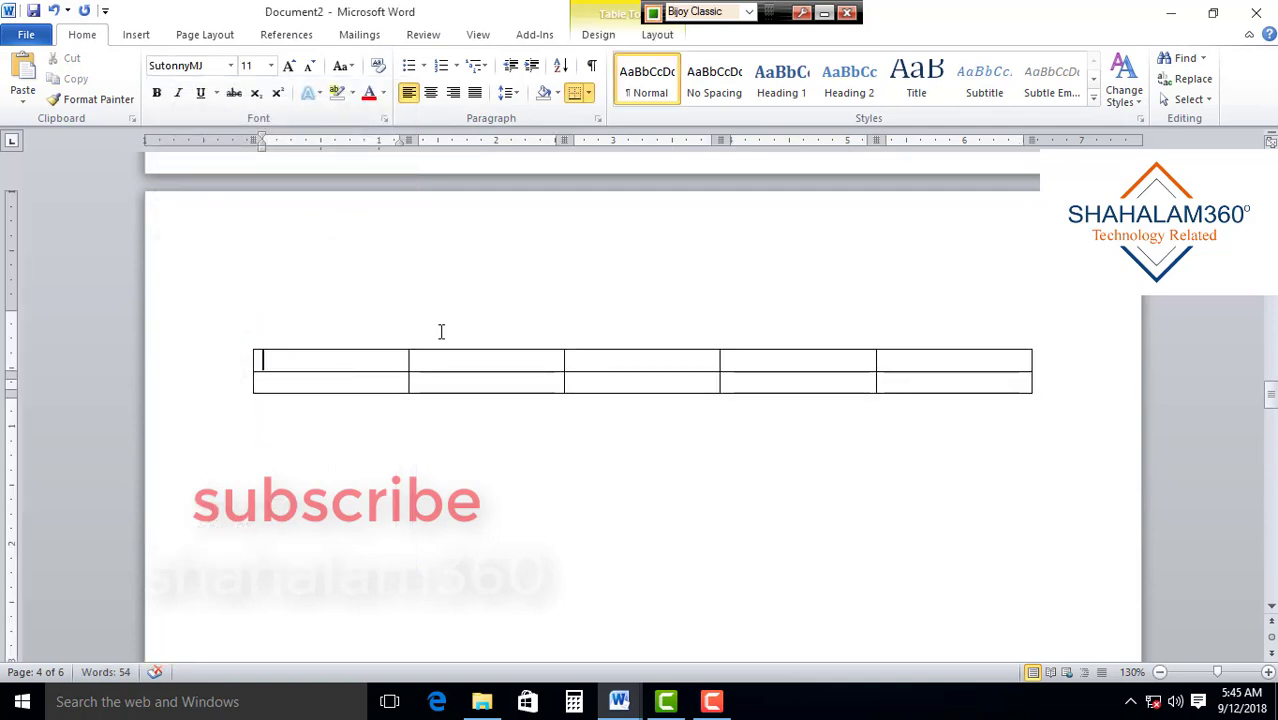
text(jzfm)
text(j)
key(Tab)
text(vfm)
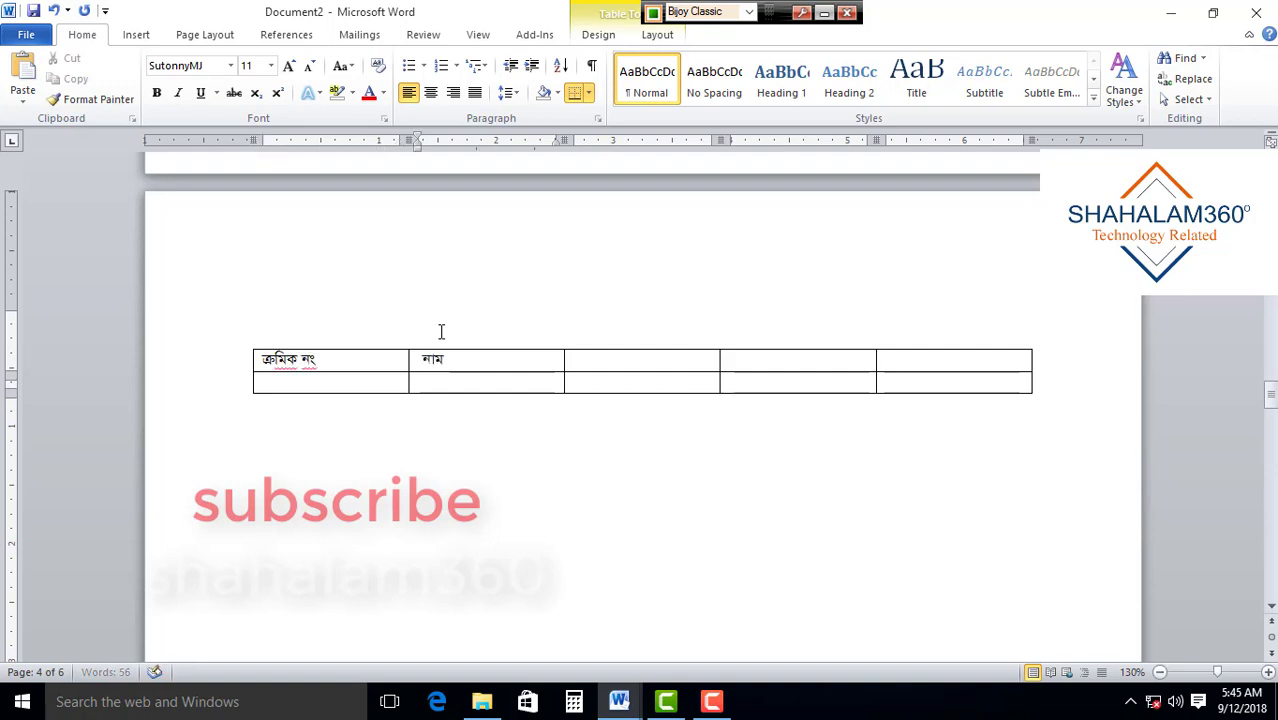
Type পিতার নাম, মাতার নাম and গ্রাম in the remaining header cells
key(Tab)
text(dh)
text(kfr vfm)
key(Tab)
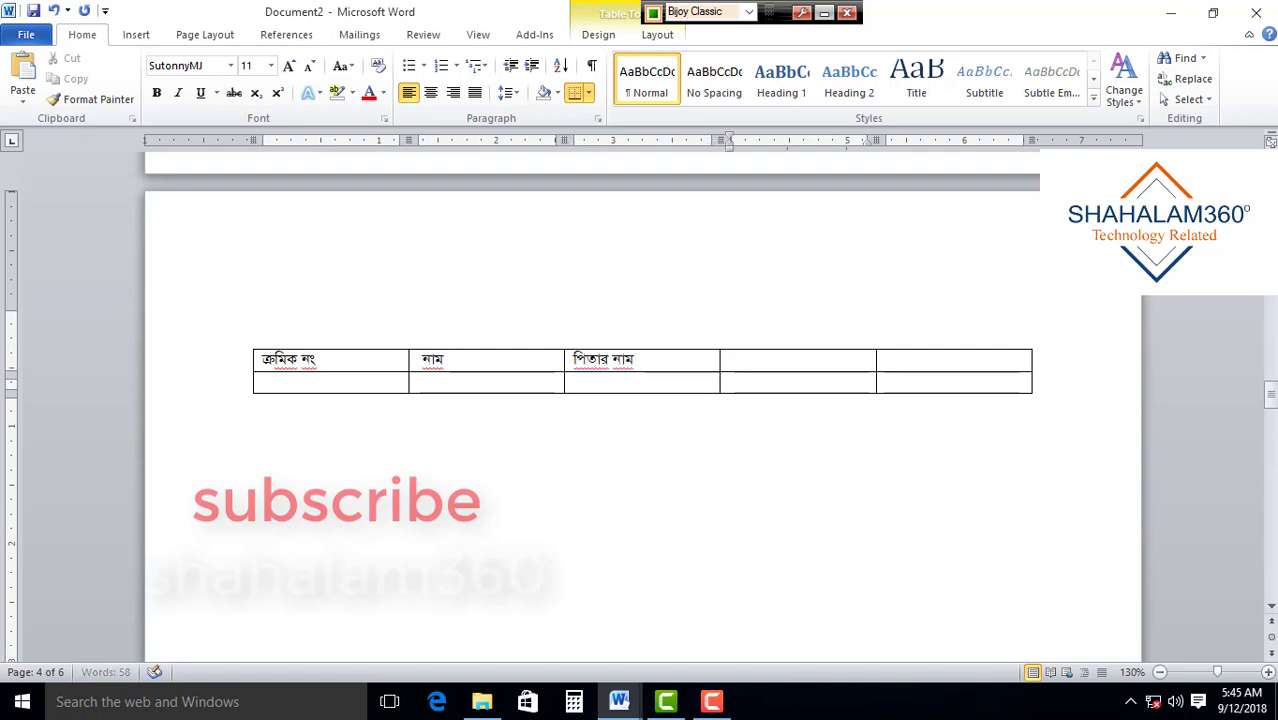
text(m)
text(ftfr vfm)
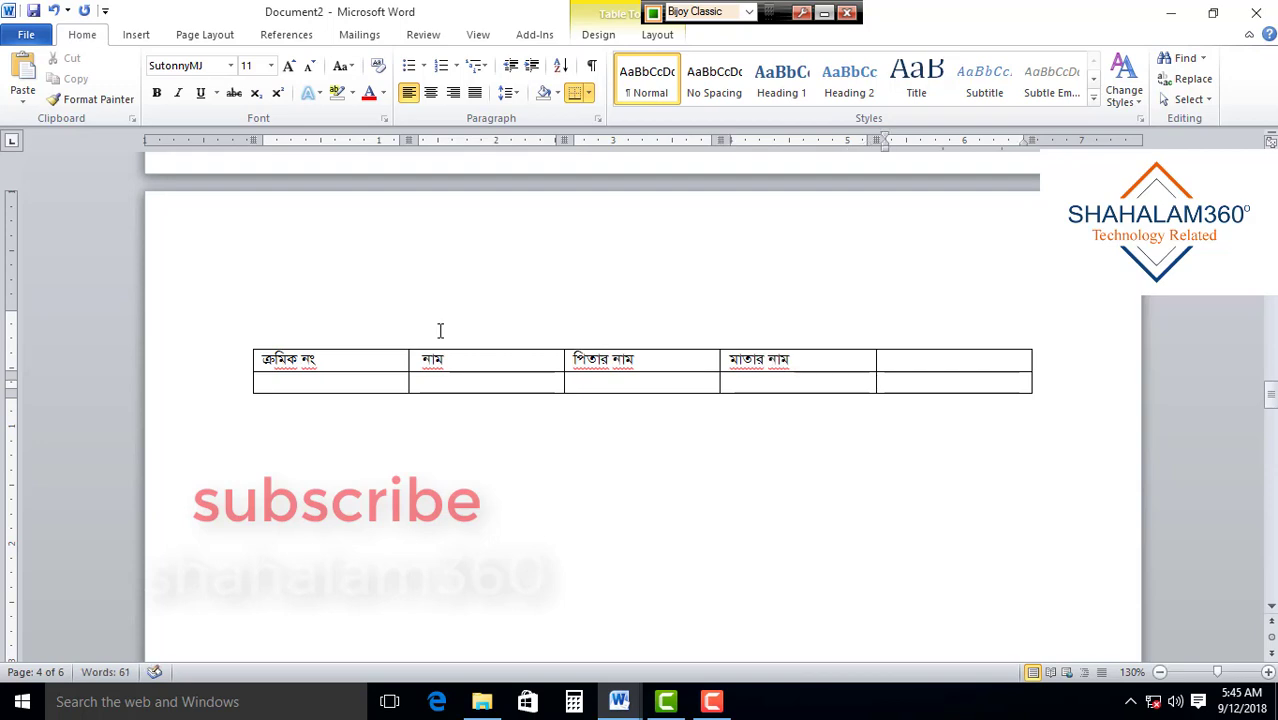
key(Tab)
text(ozfm)
ctrl+scroll(440, 330, up, 2)
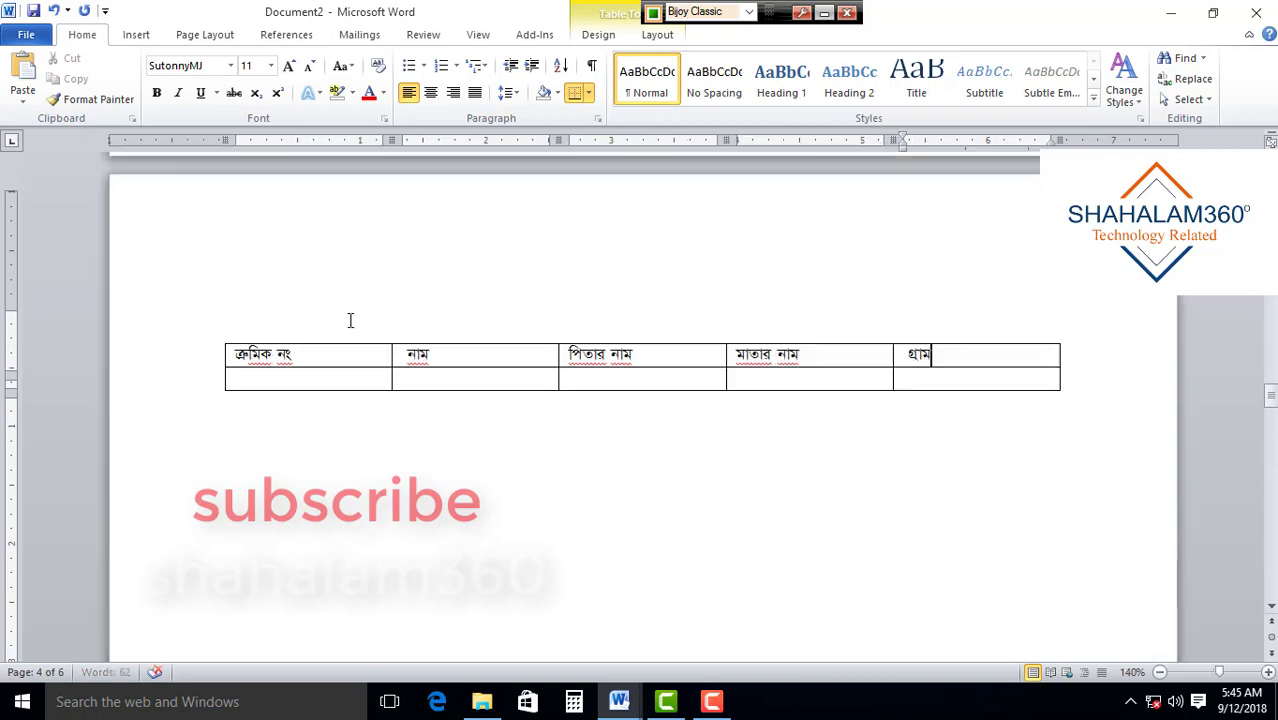
ctrl+scroll(350, 319, up, 2)
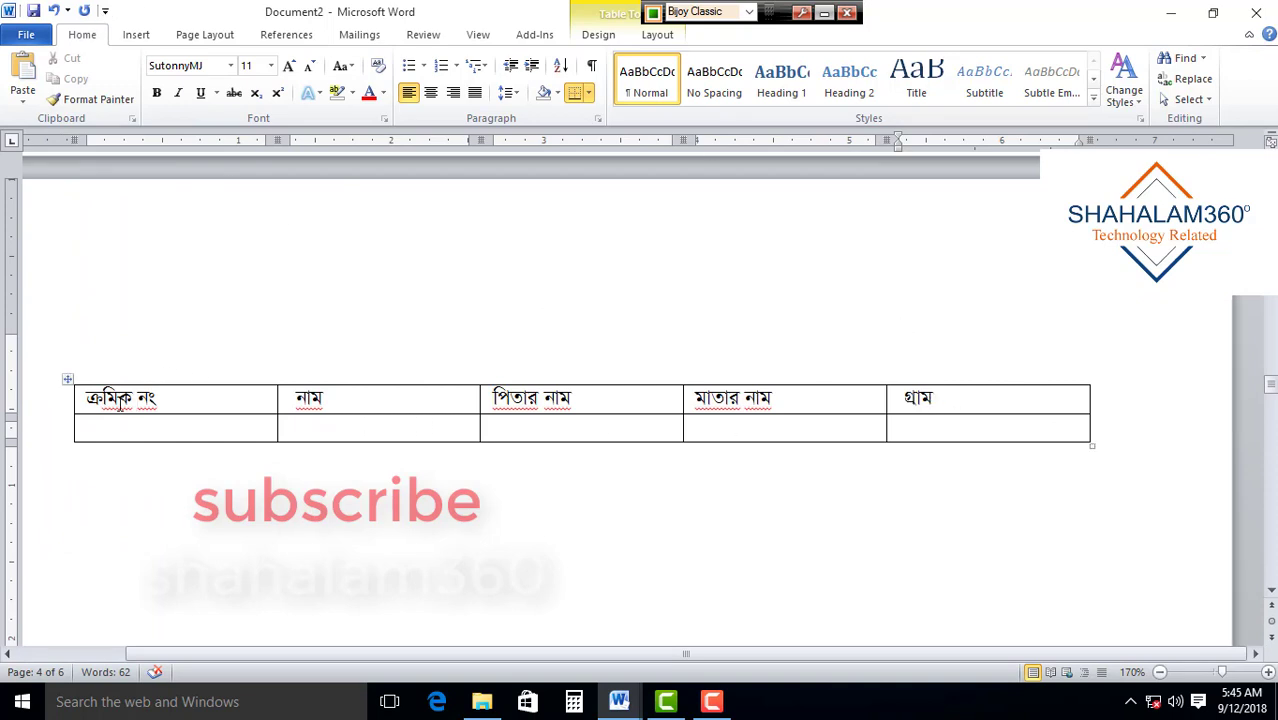
Insert a column right of গ্রাম and head it থানা
click(82, 403)
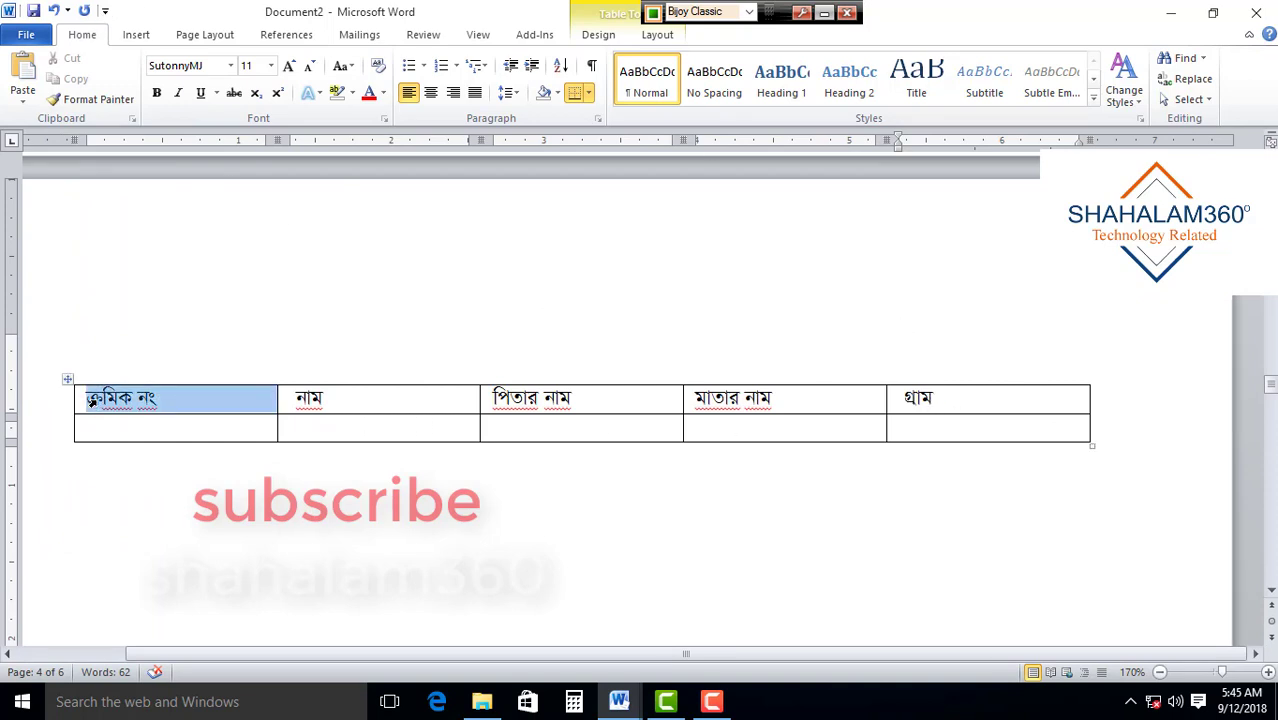
click(160, 410)
click(940, 398)
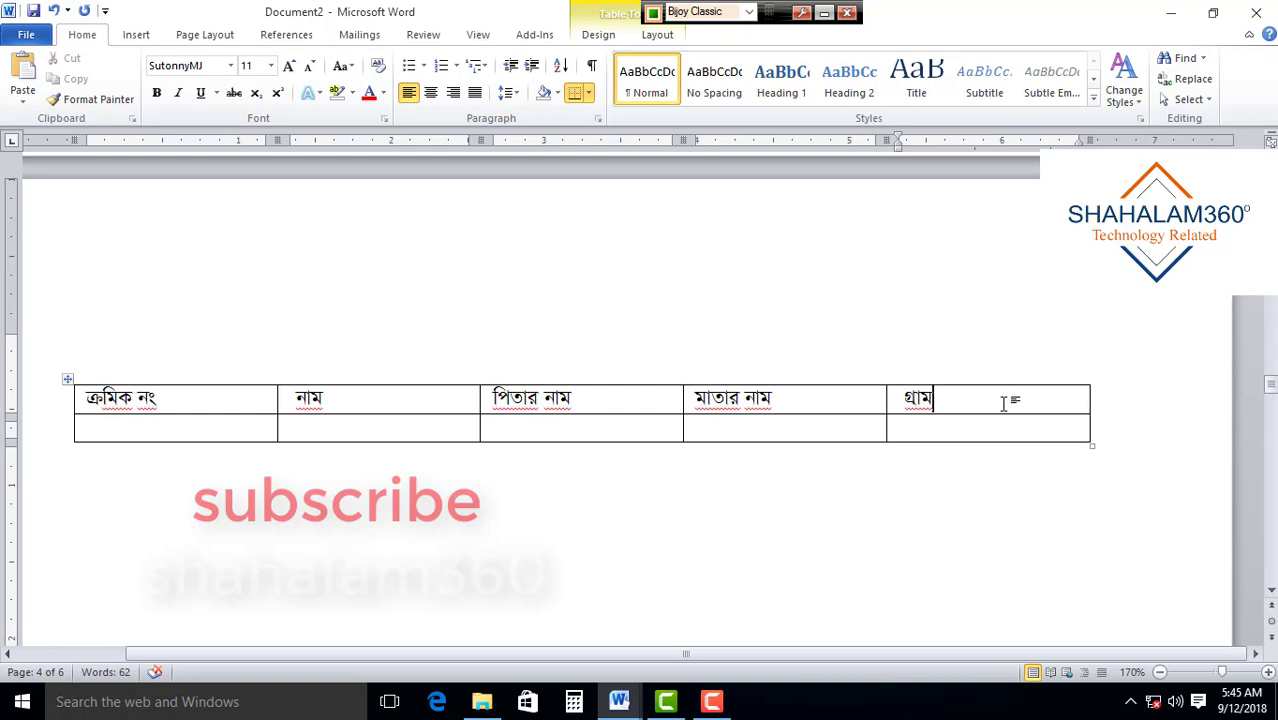
right_click(1003, 403)
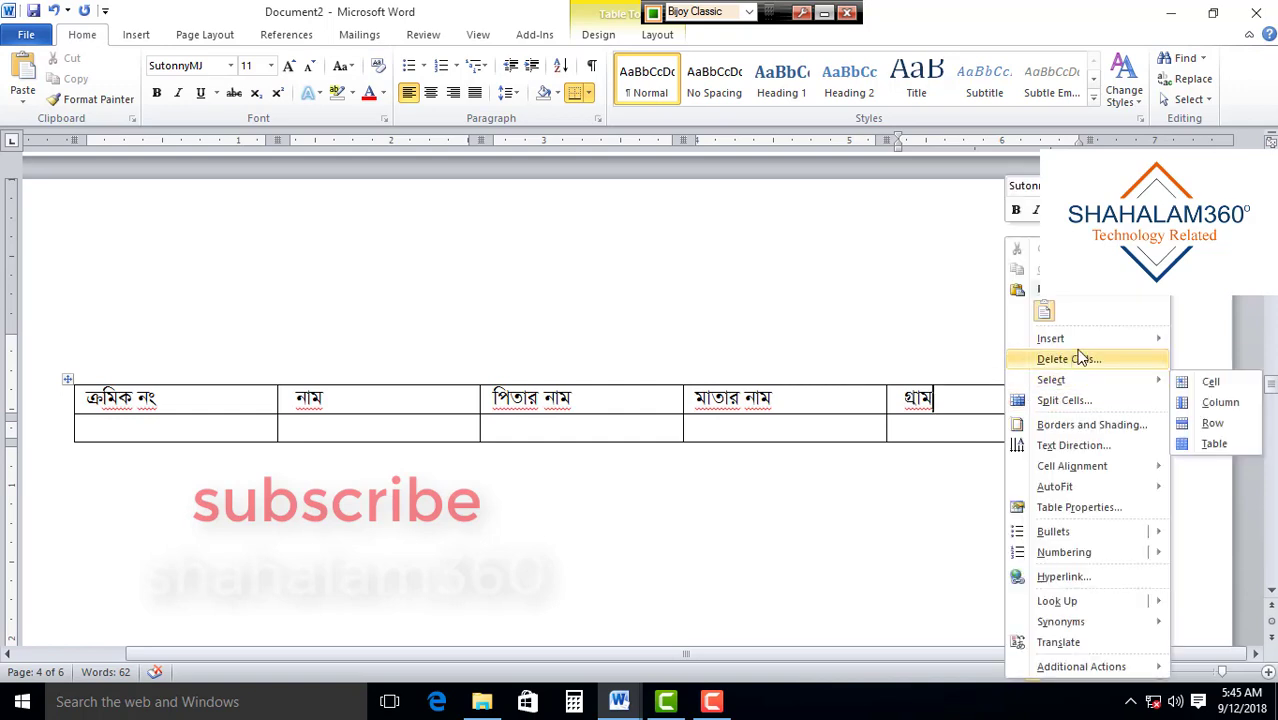
mouse_move(1051, 339)
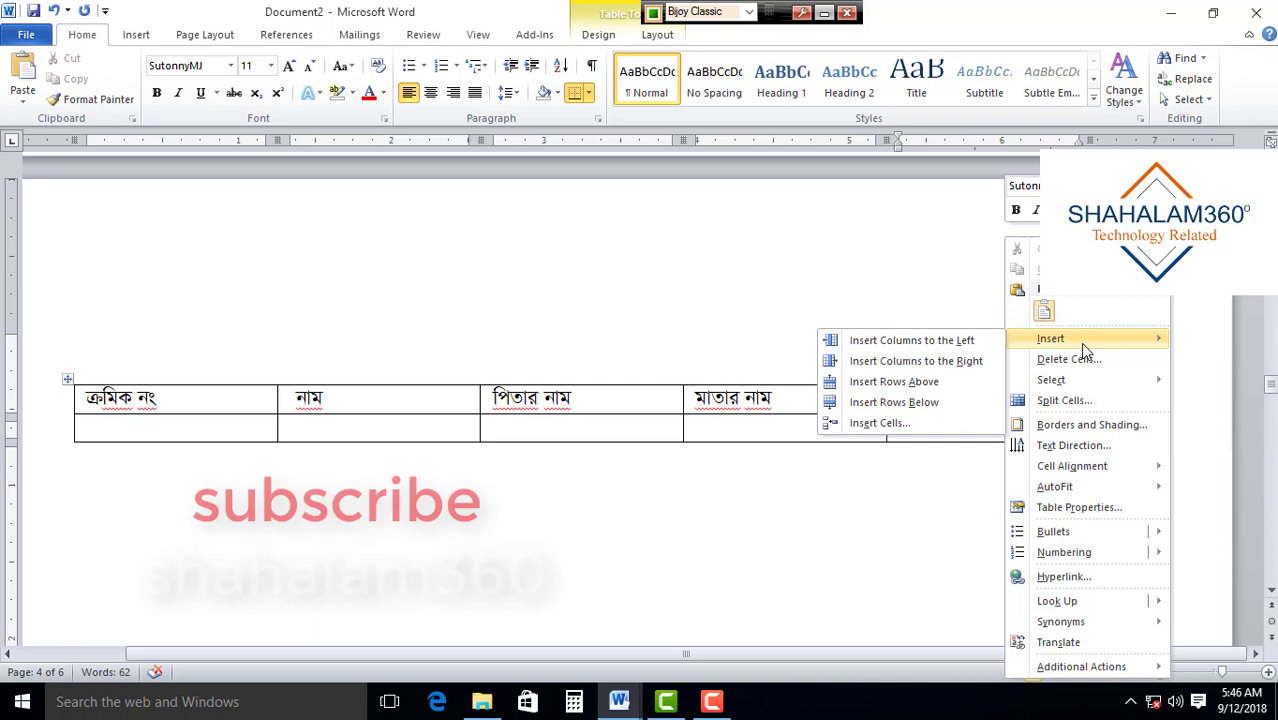
click(952, 362)
click(985, 404)
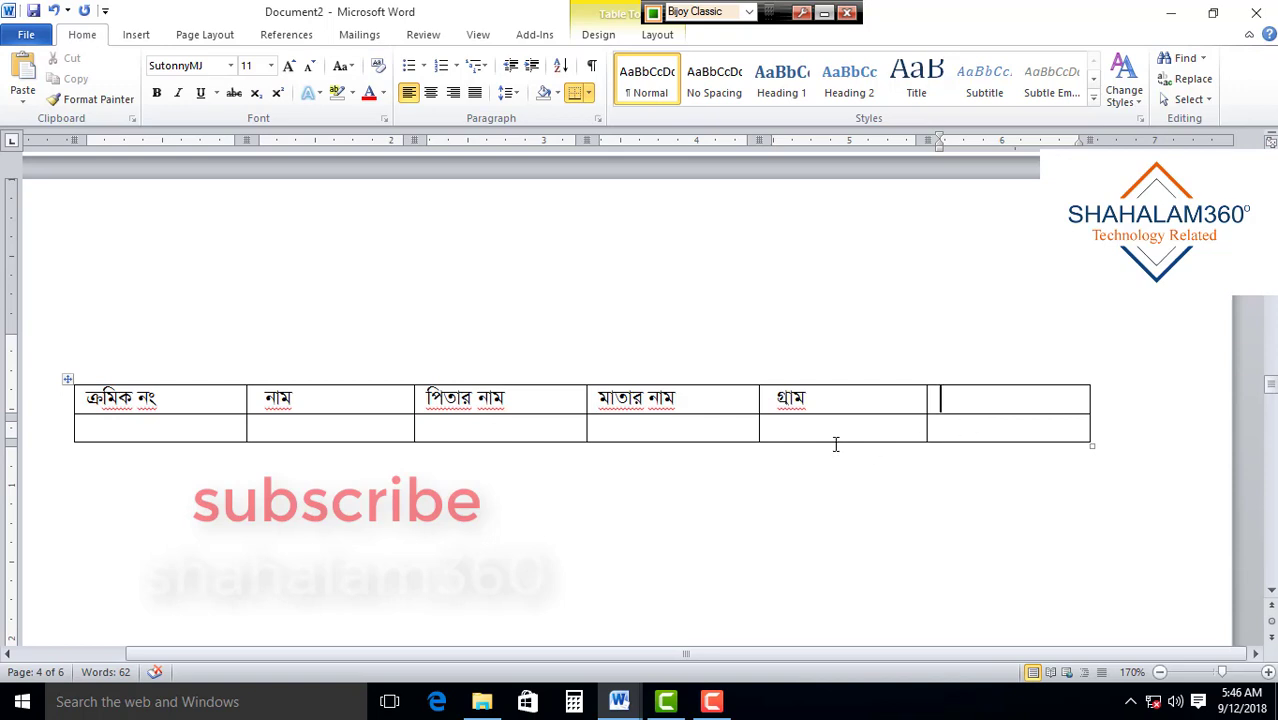
text(থানা)
Add another column at the table's right end headed জেলা
right_click(997, 404)
mouse_move(1040, 338)
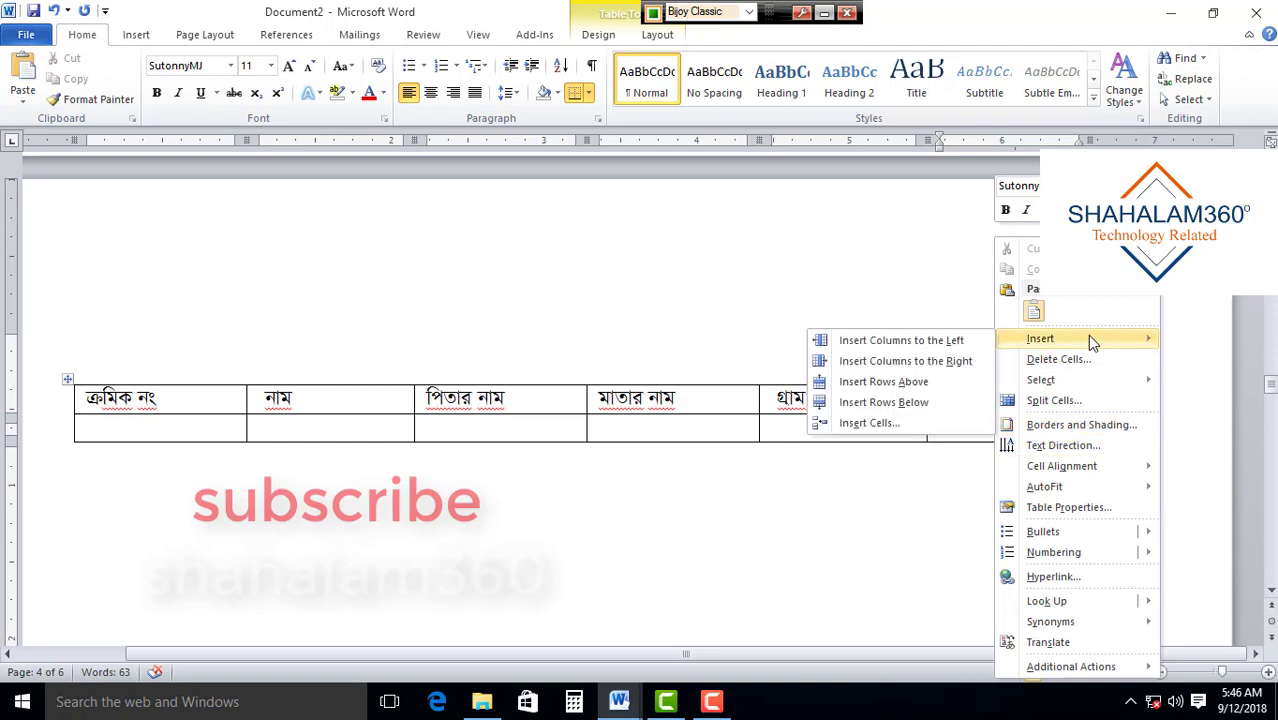
click(921, 370)
key(Left)
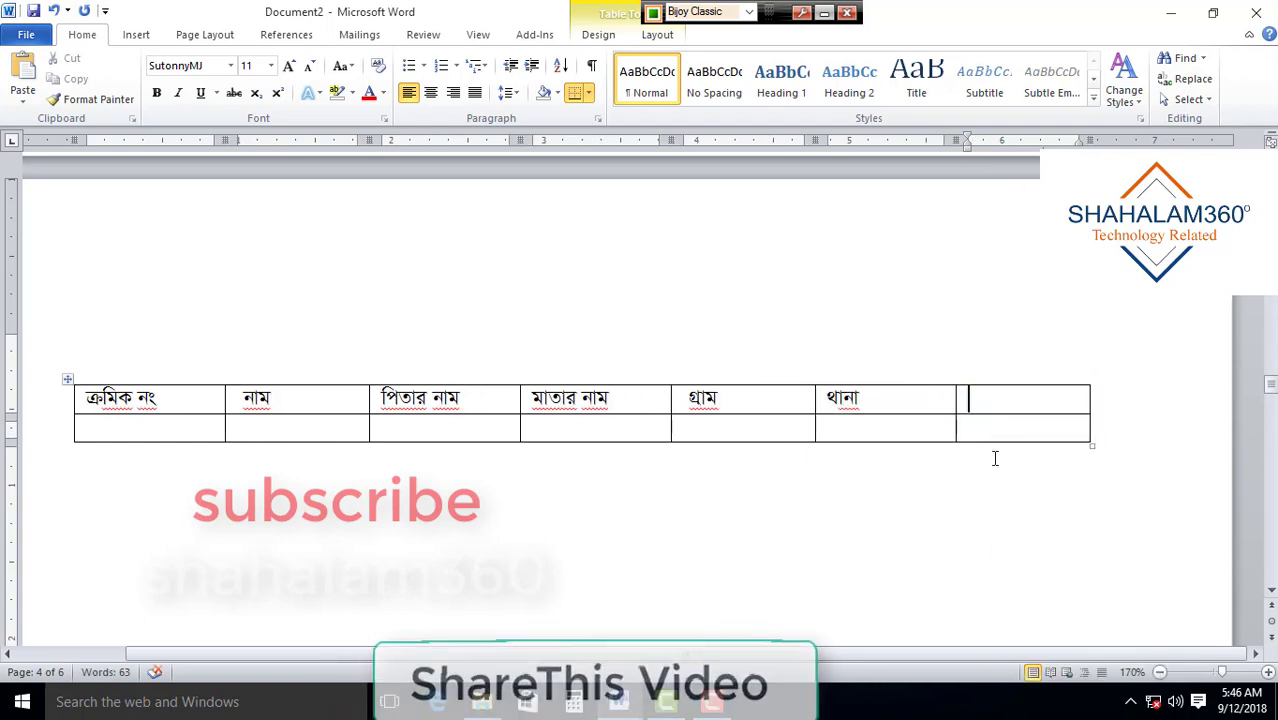
text(জেলা)
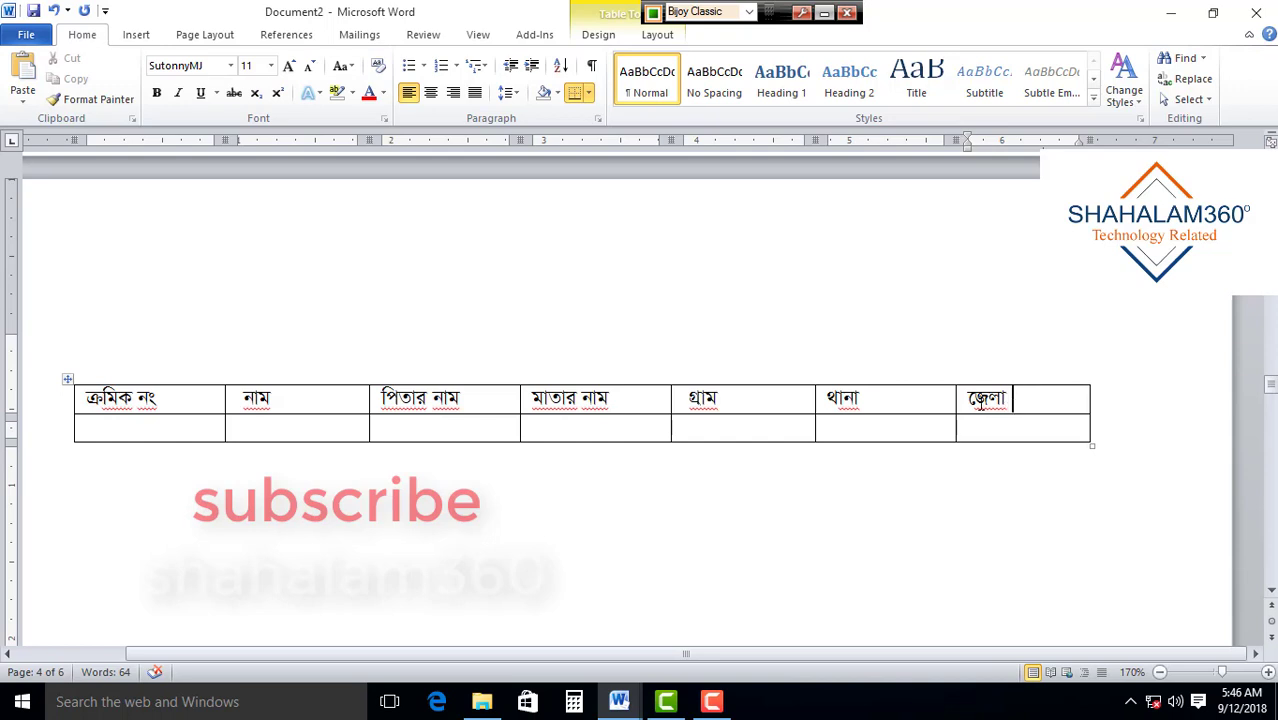
Insert a column left of গ্রাম headed জন্ম তারিখ
click(690, 400)
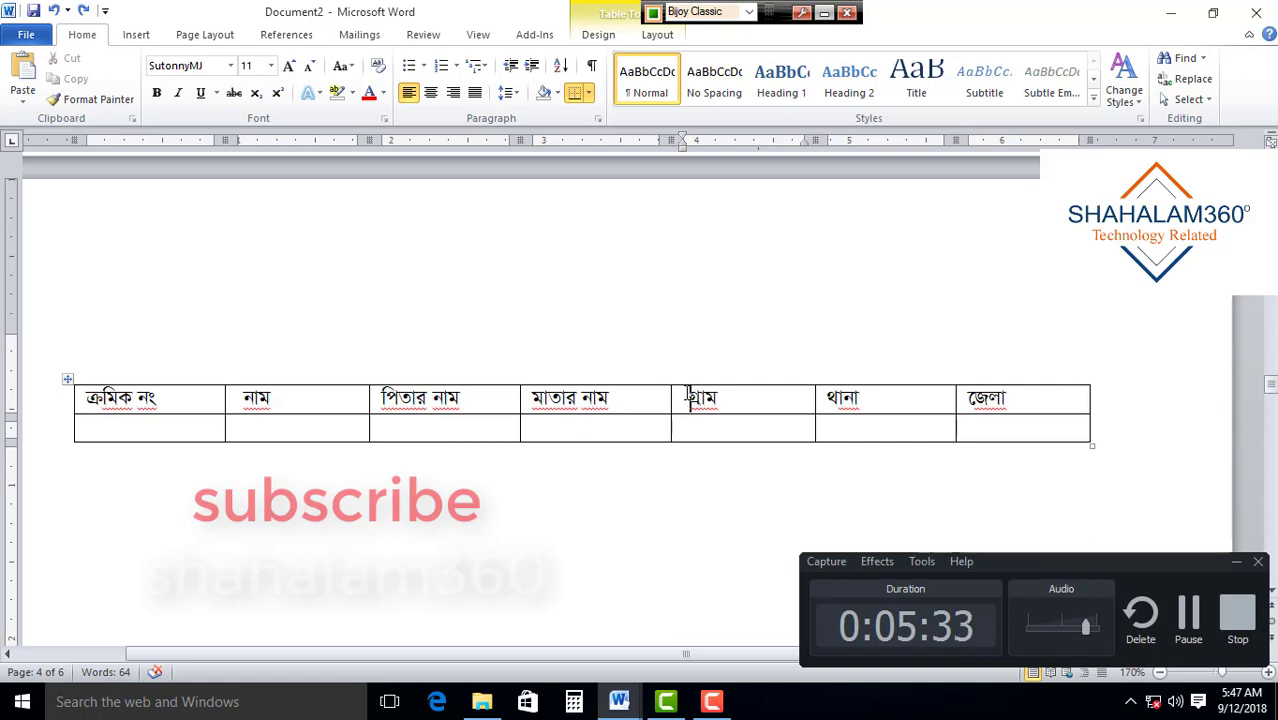
right_click(688, 398)
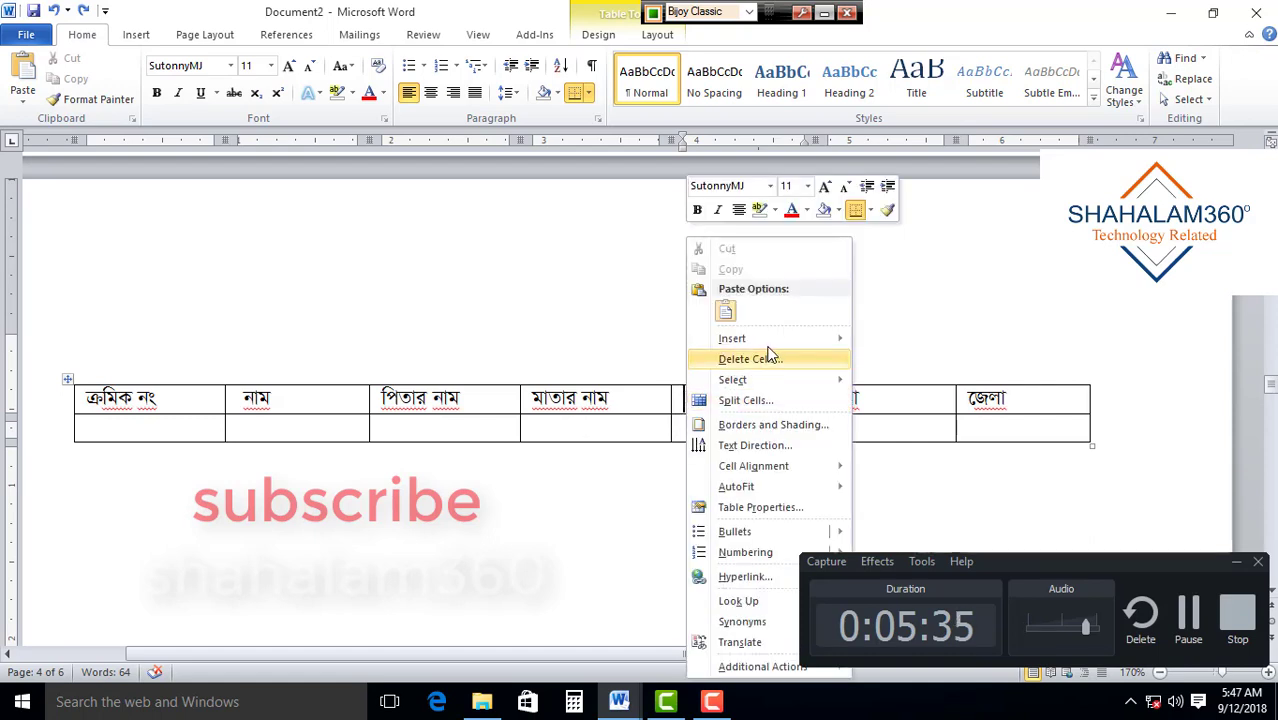
mouse_move(732, 338)
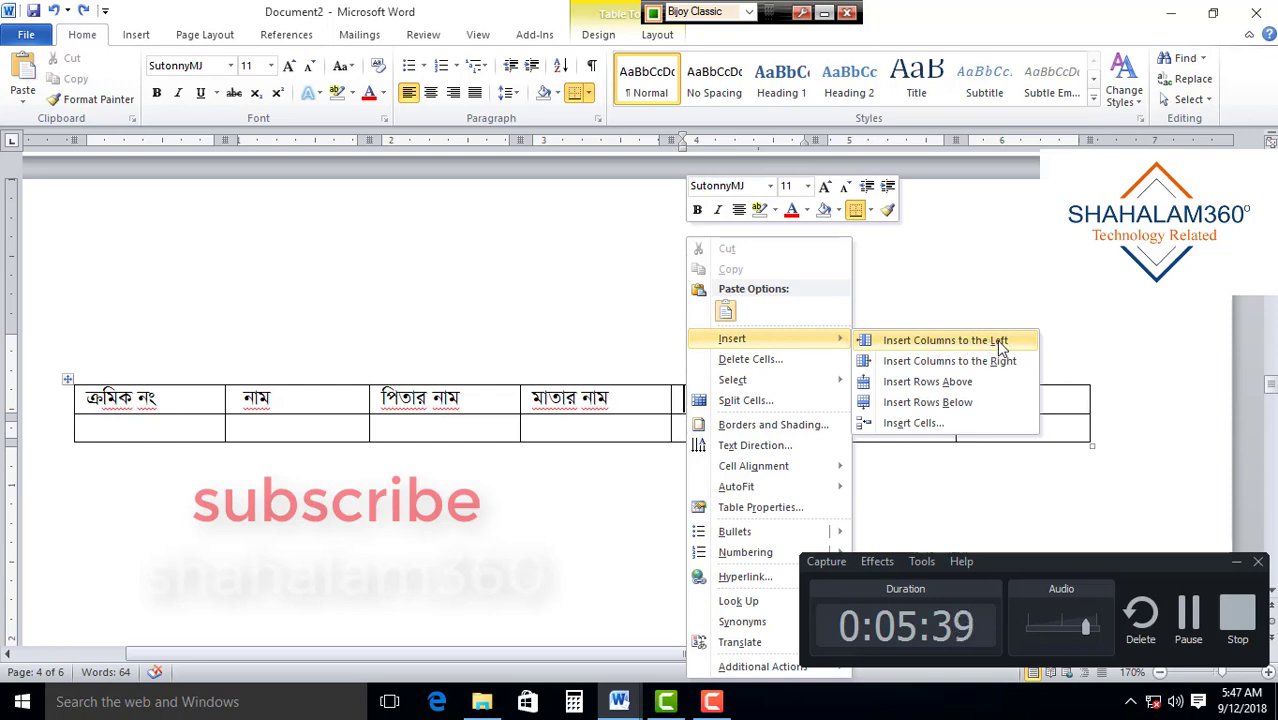
click(996, 339)
click(679, 409)
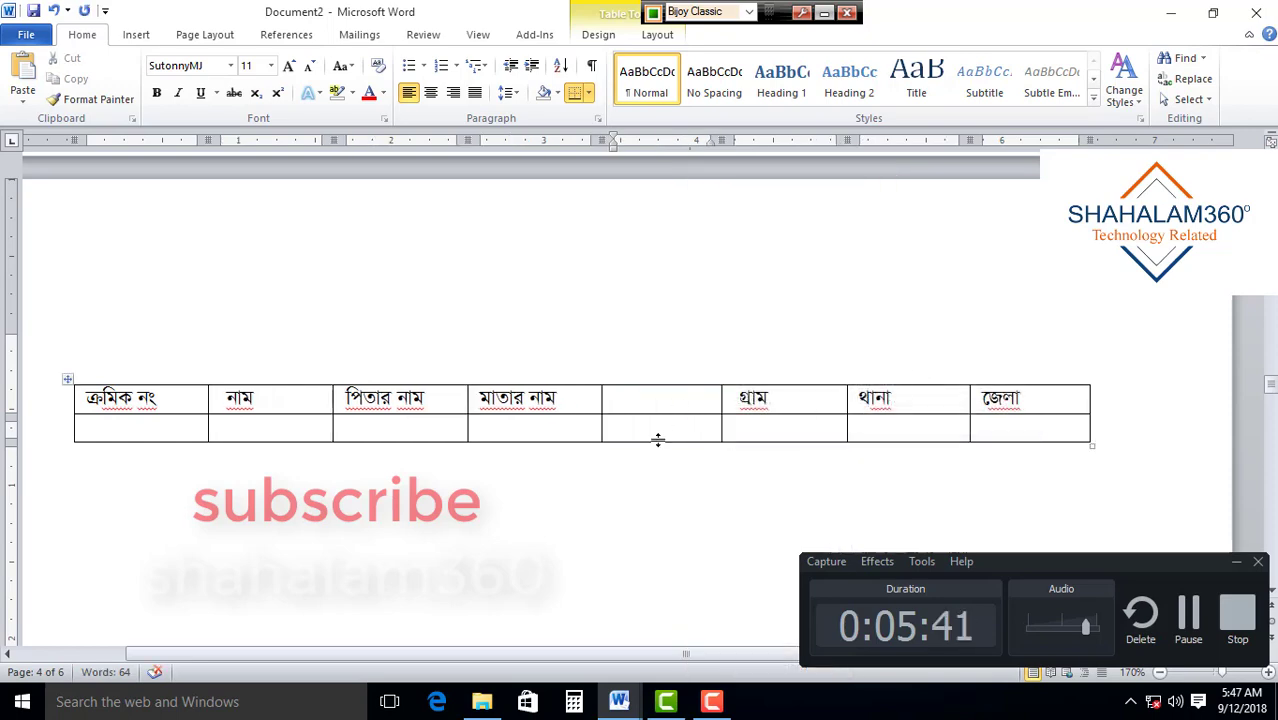
text(জন্)
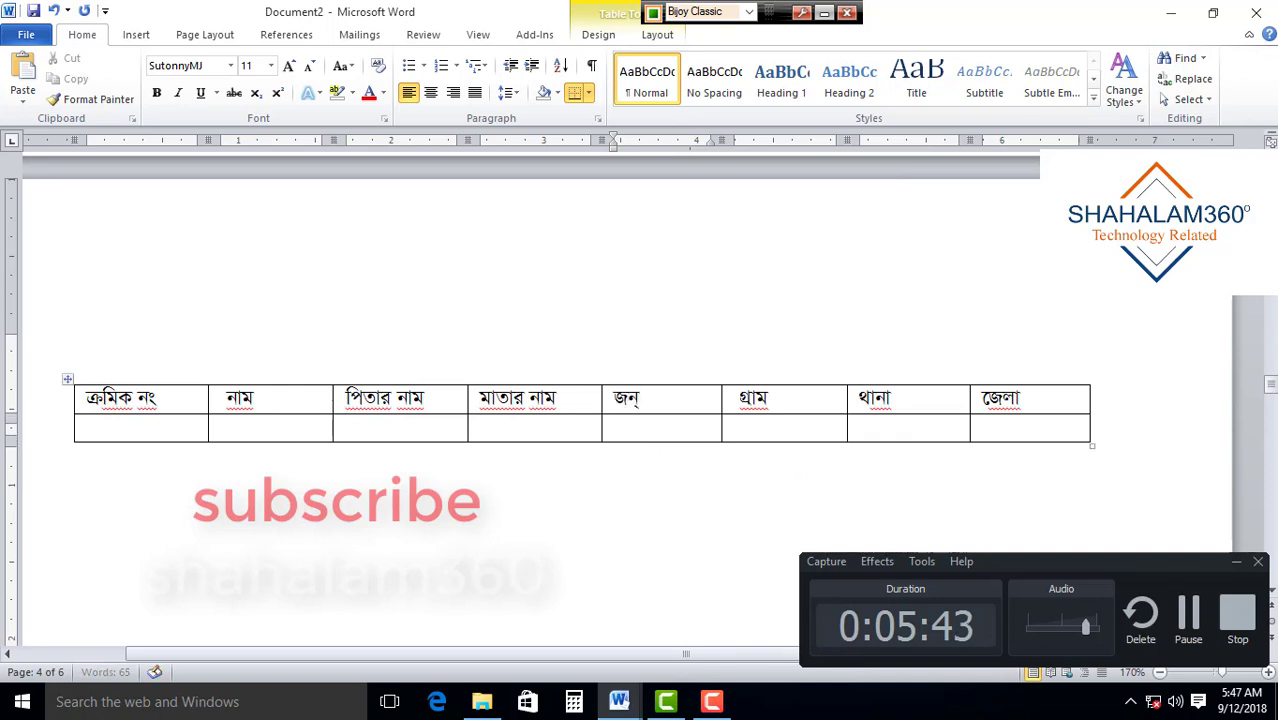
text(মত)
key(BackSpace)
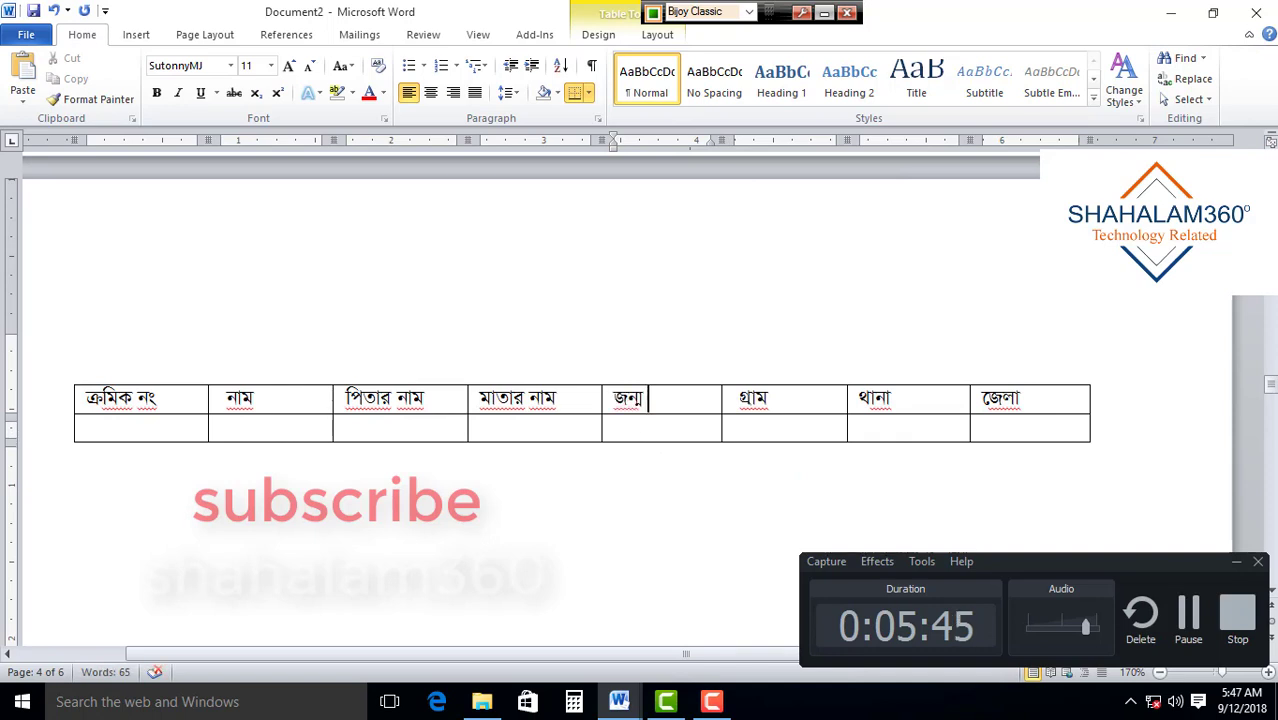
text( তারি)
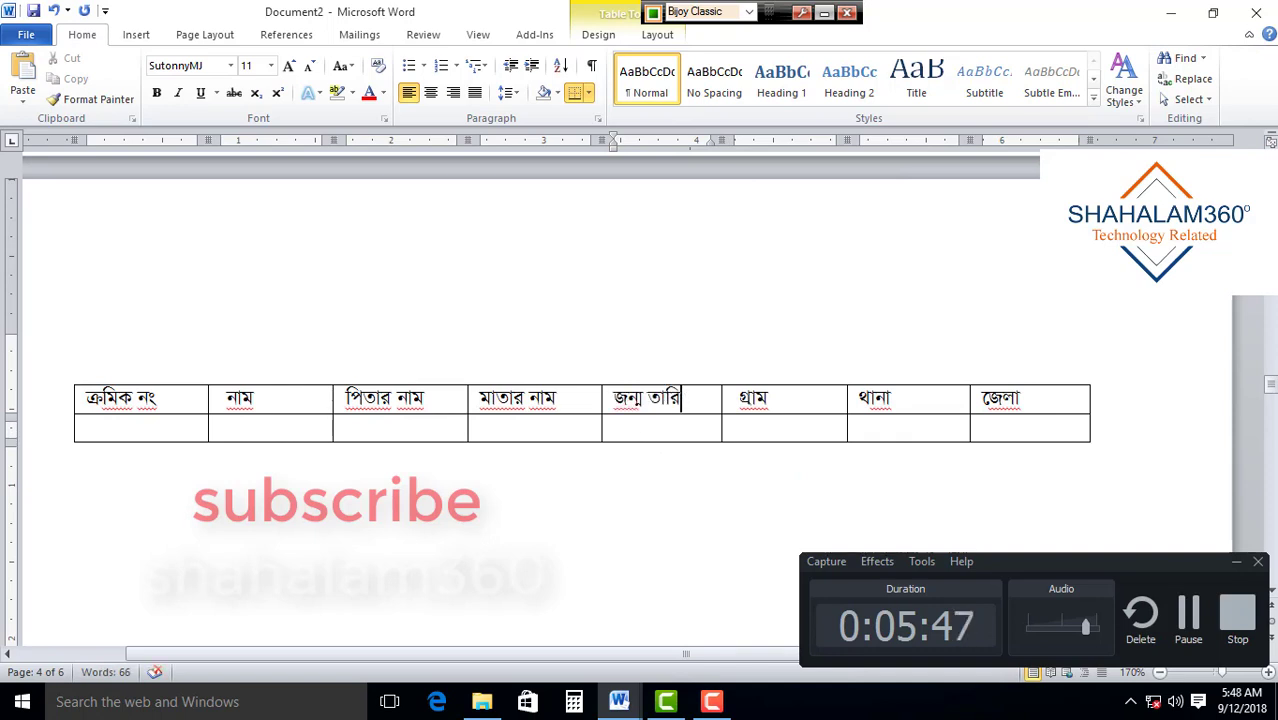
text(খ)
double_click(392, 456)
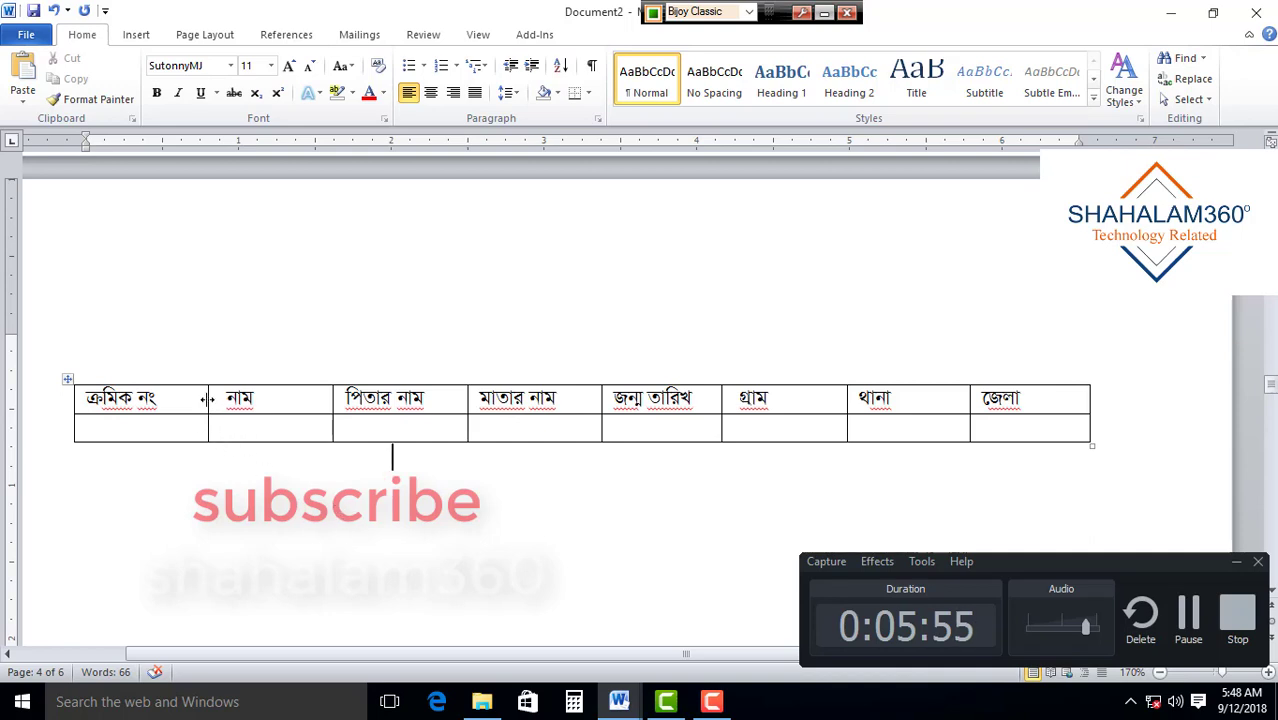
Drag column borders to narrow ক্রমিক নং and widen মাতার নাম, জন্ম তারিখ and গ্রাম
mouse_move(208, 398)
mouse_down()
mouse_move(163, 402)
mouse_move(200, 410)
mouse_up()
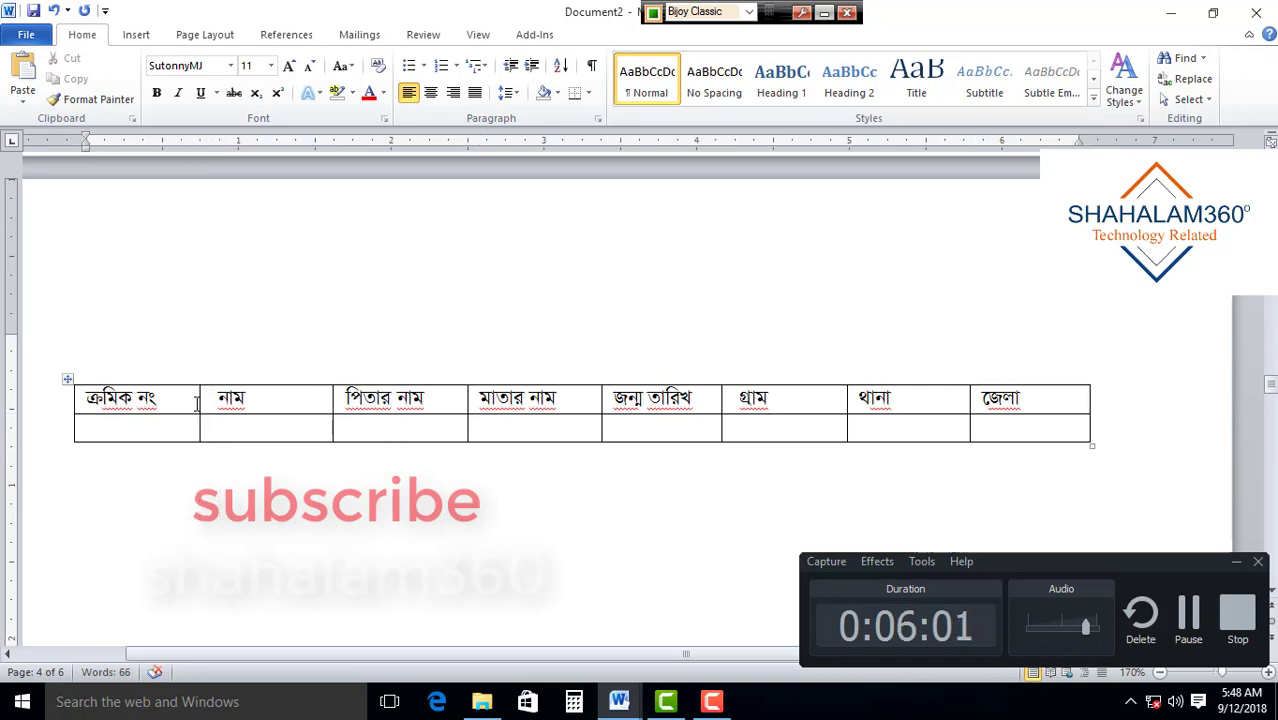
drag(197, 403, 143, 404)
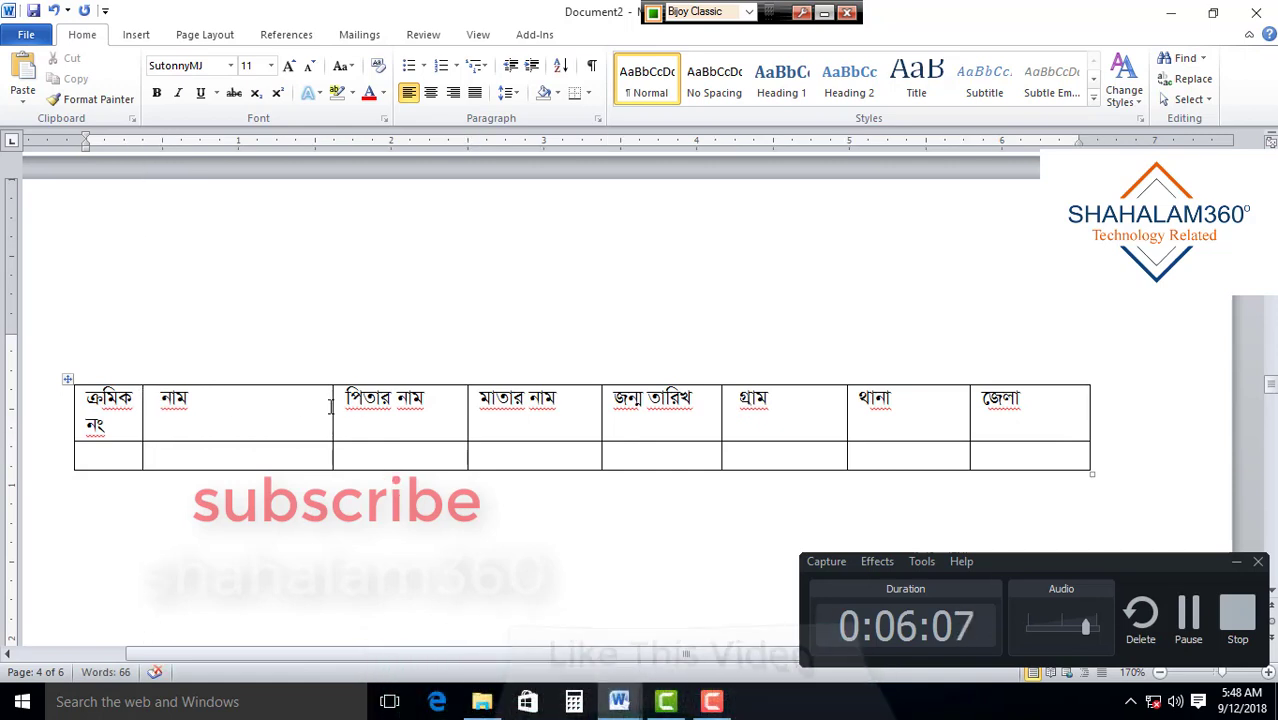
drag(333, 405, 277, 411)
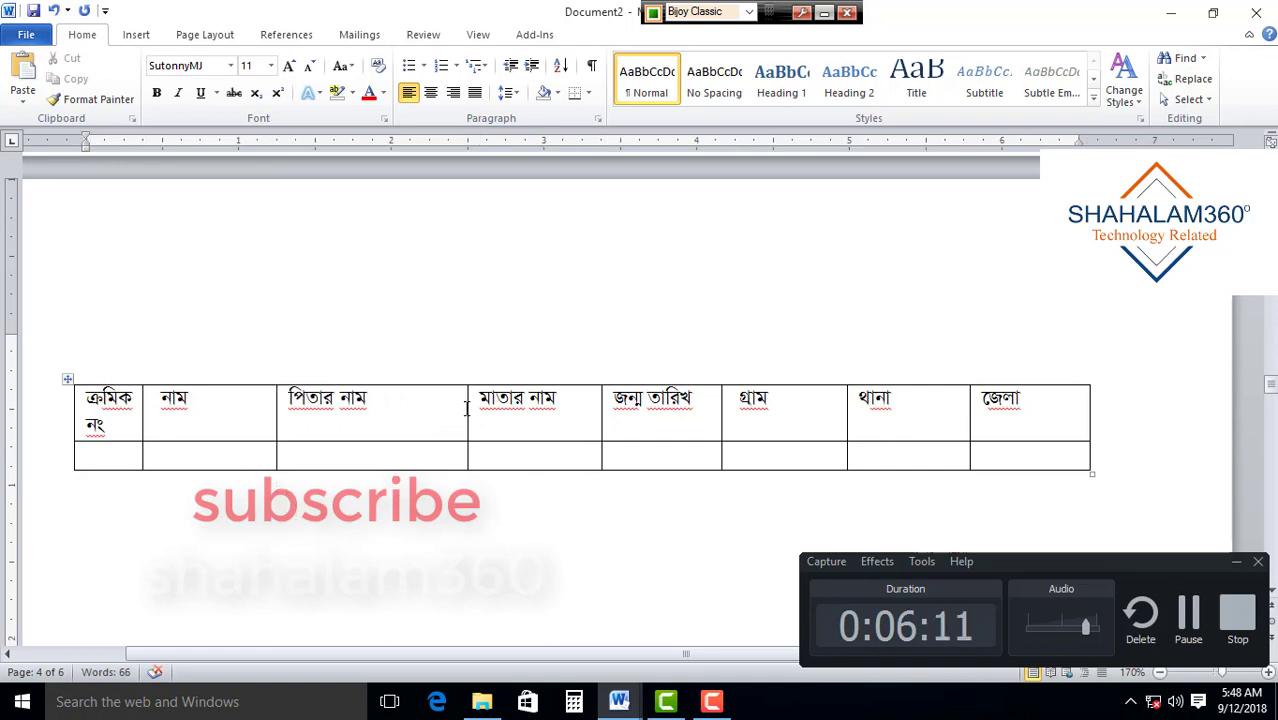
drag(467, 407, 420, 414)
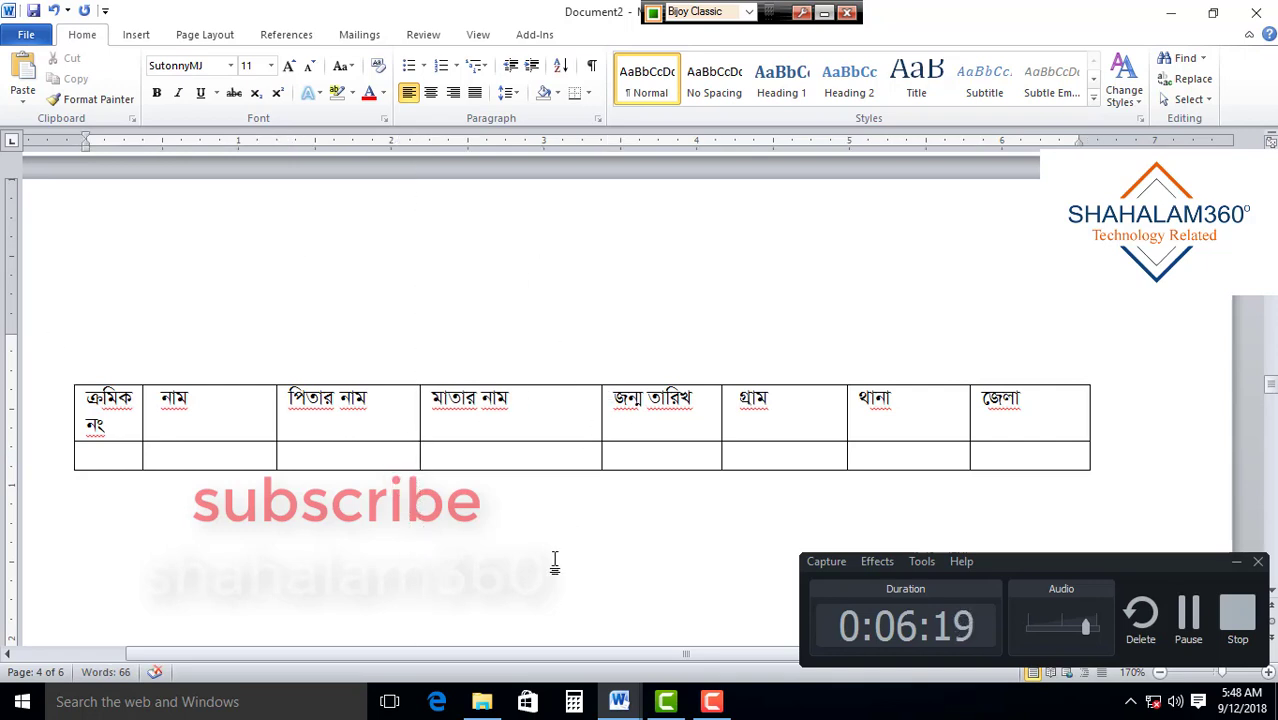
drag(601, 420, 553, 428)
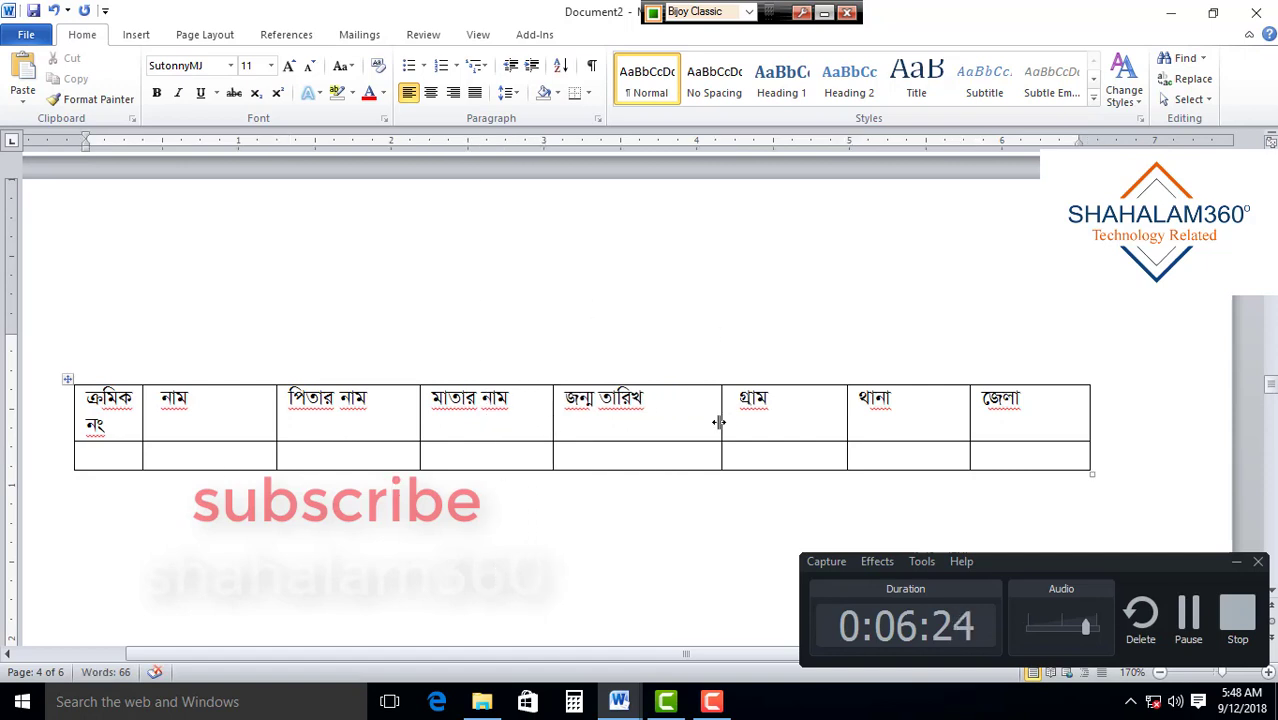
drag(721, 413, 696, 414)
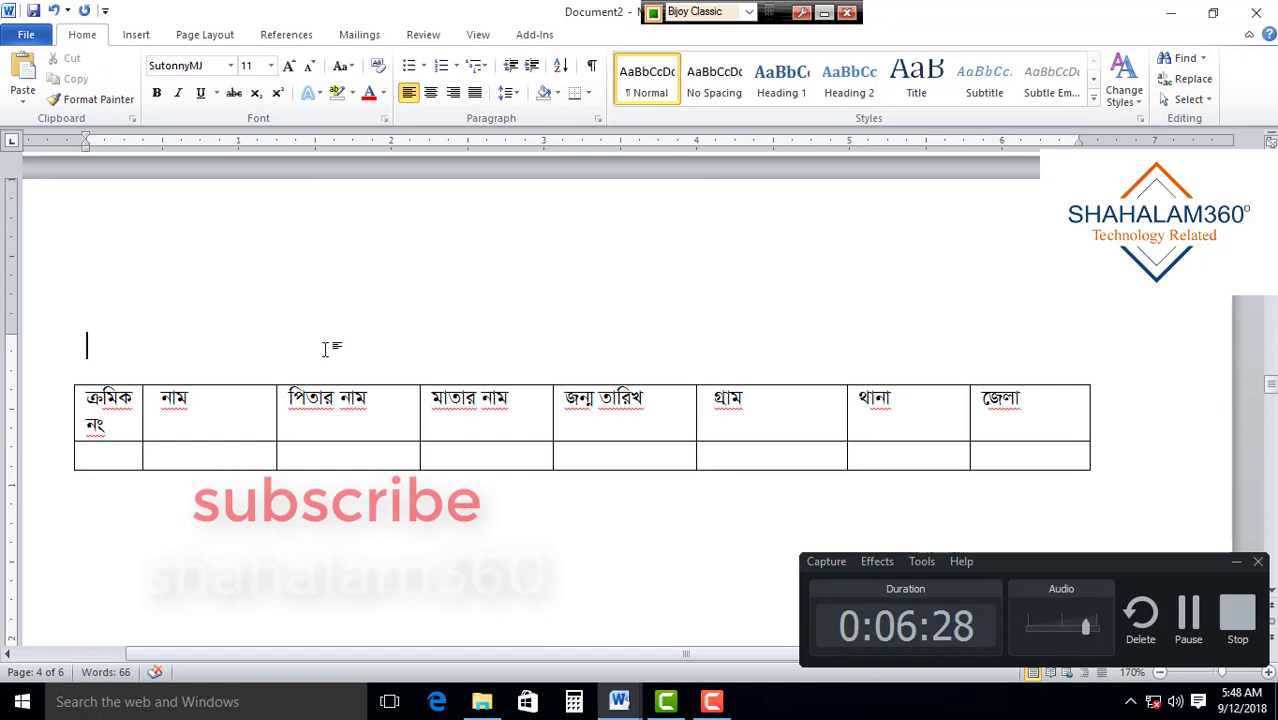
Type the heading উপজেলা কৃষি অফিস above the table and select it
scroll(380, 362, up, 2)
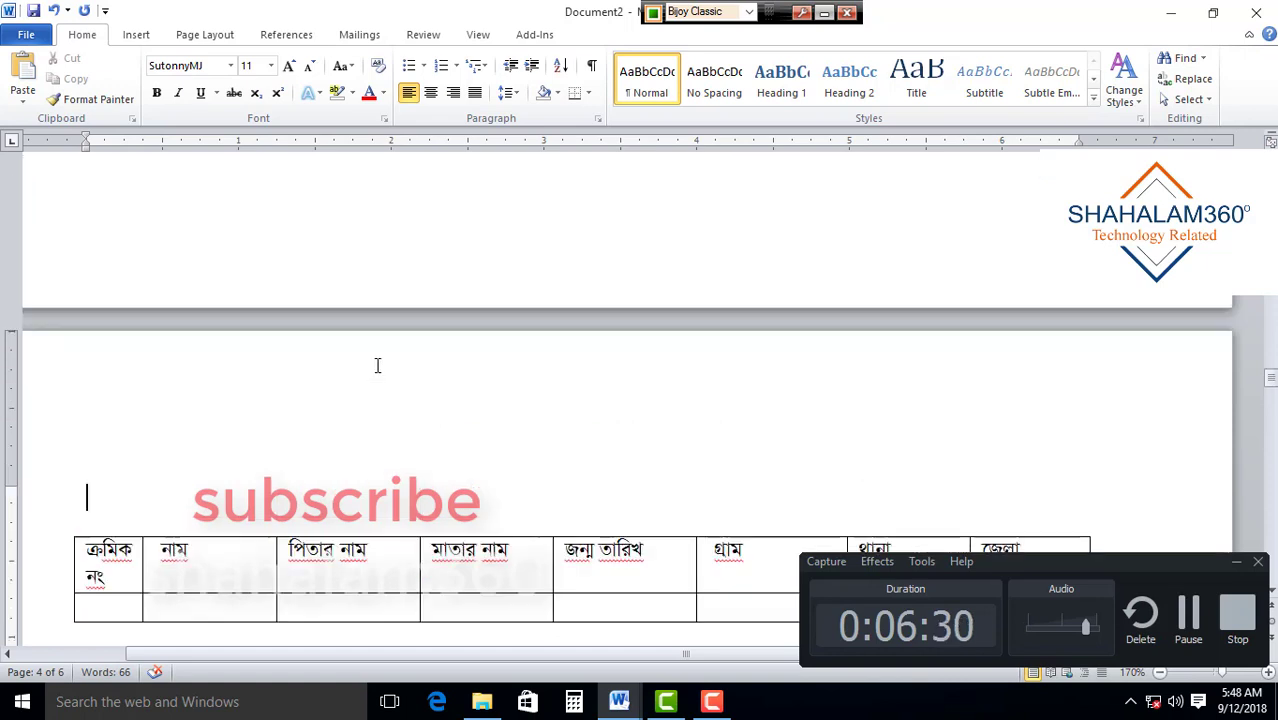
scroll(376, 366, down, 3)
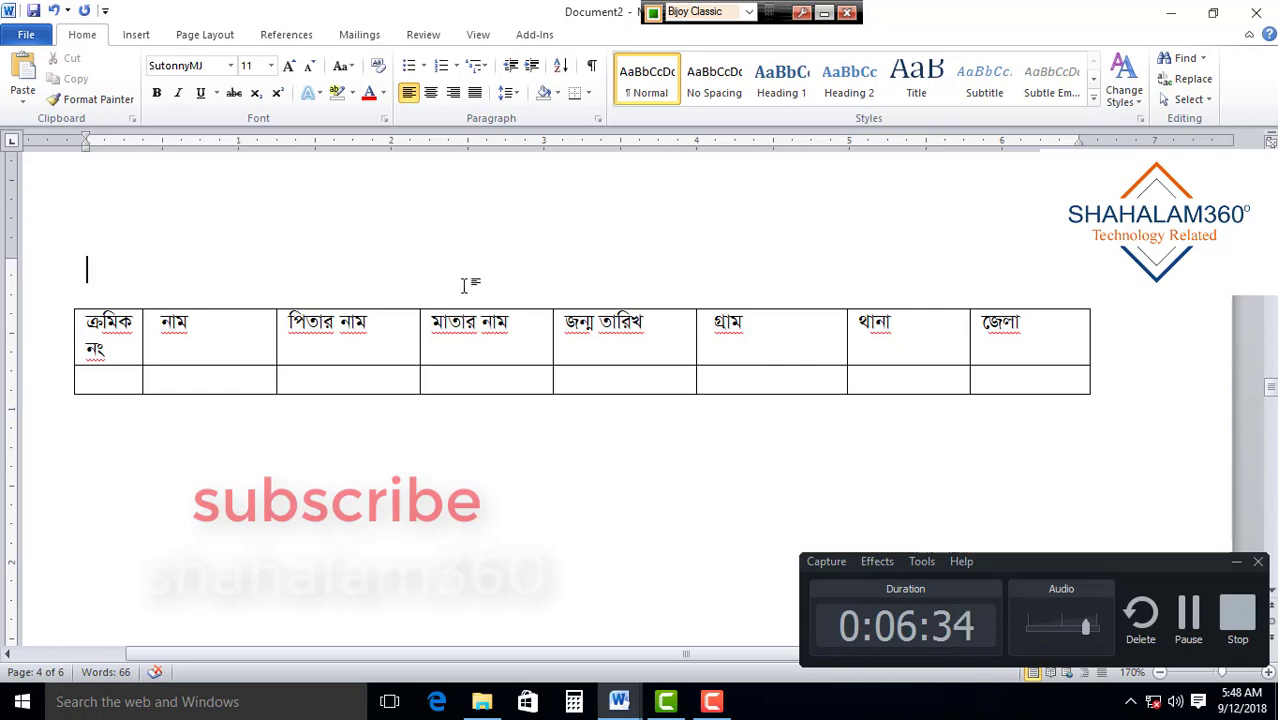
mouse_move(532, 296)
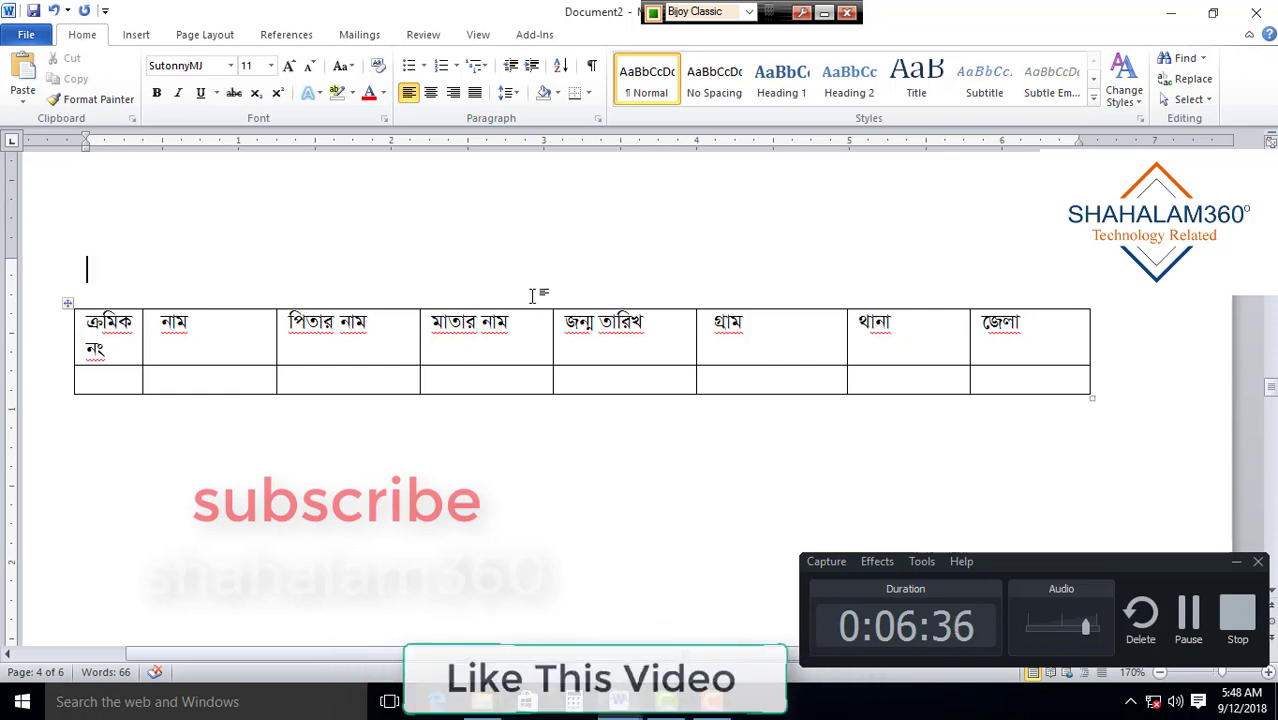
text(উপ)
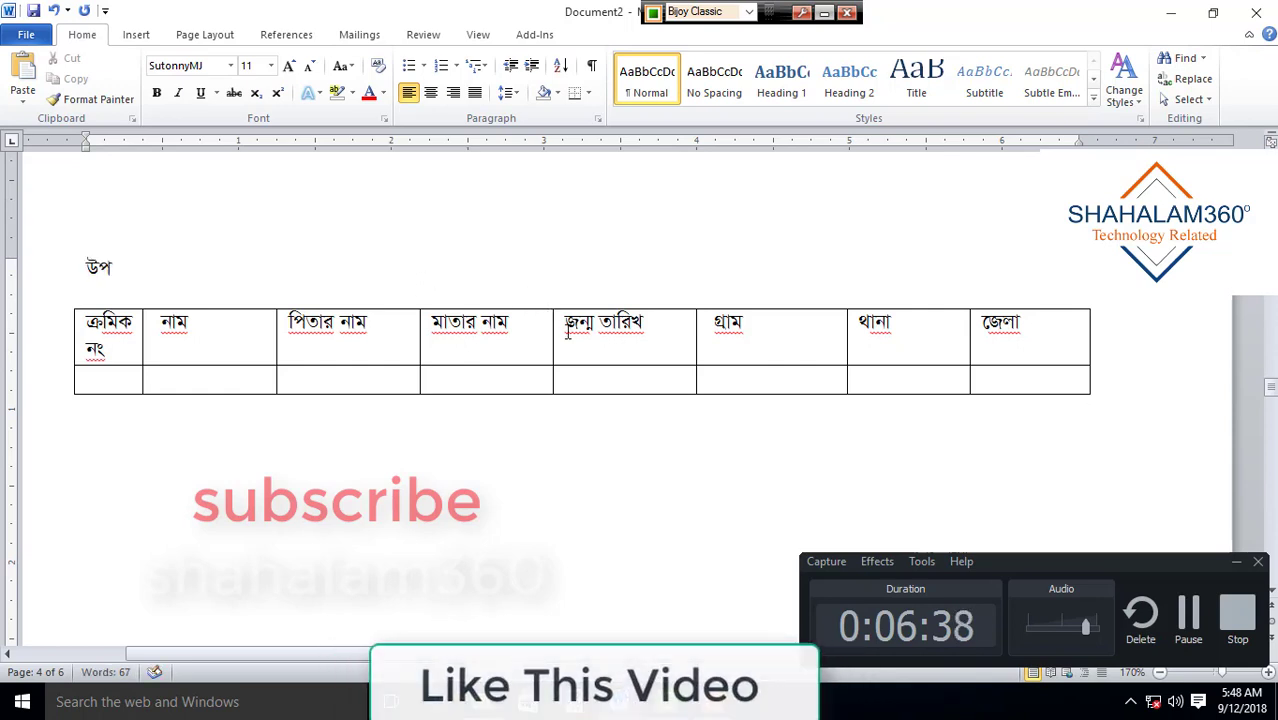
text(জেলা কৃ)
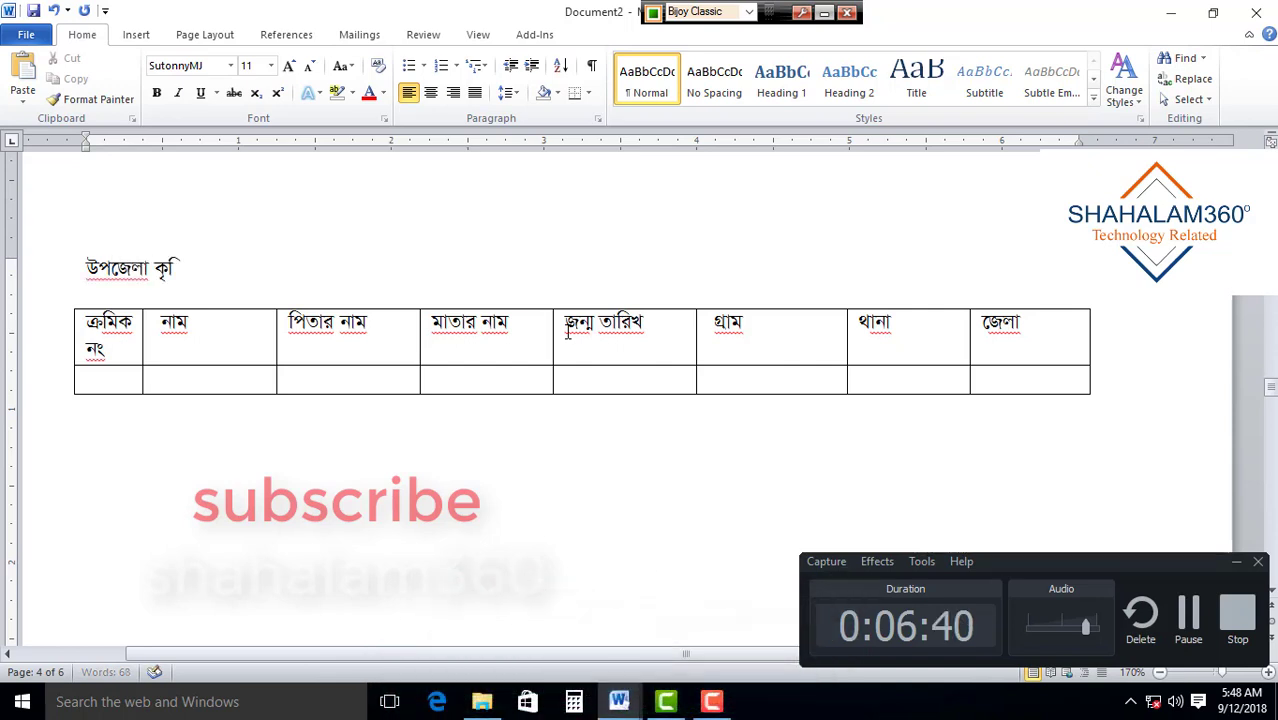
text(ষি অফিস)
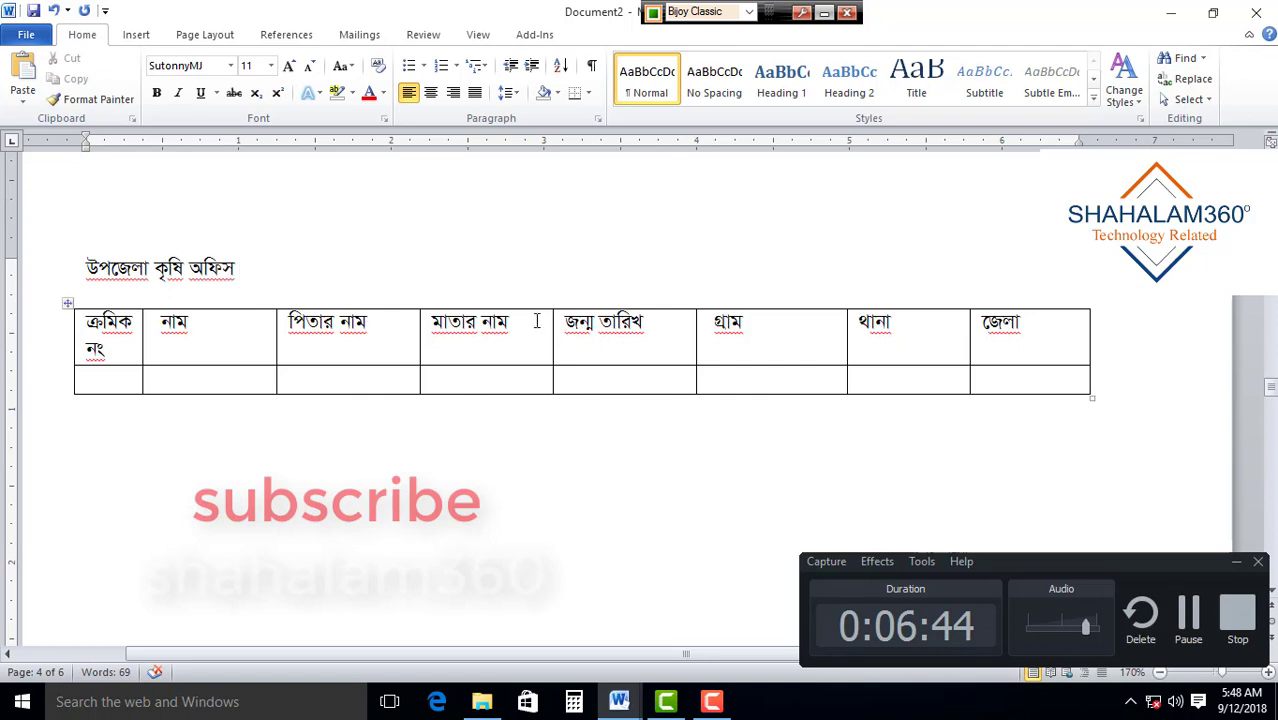
drag(248, 266, 490, 162)
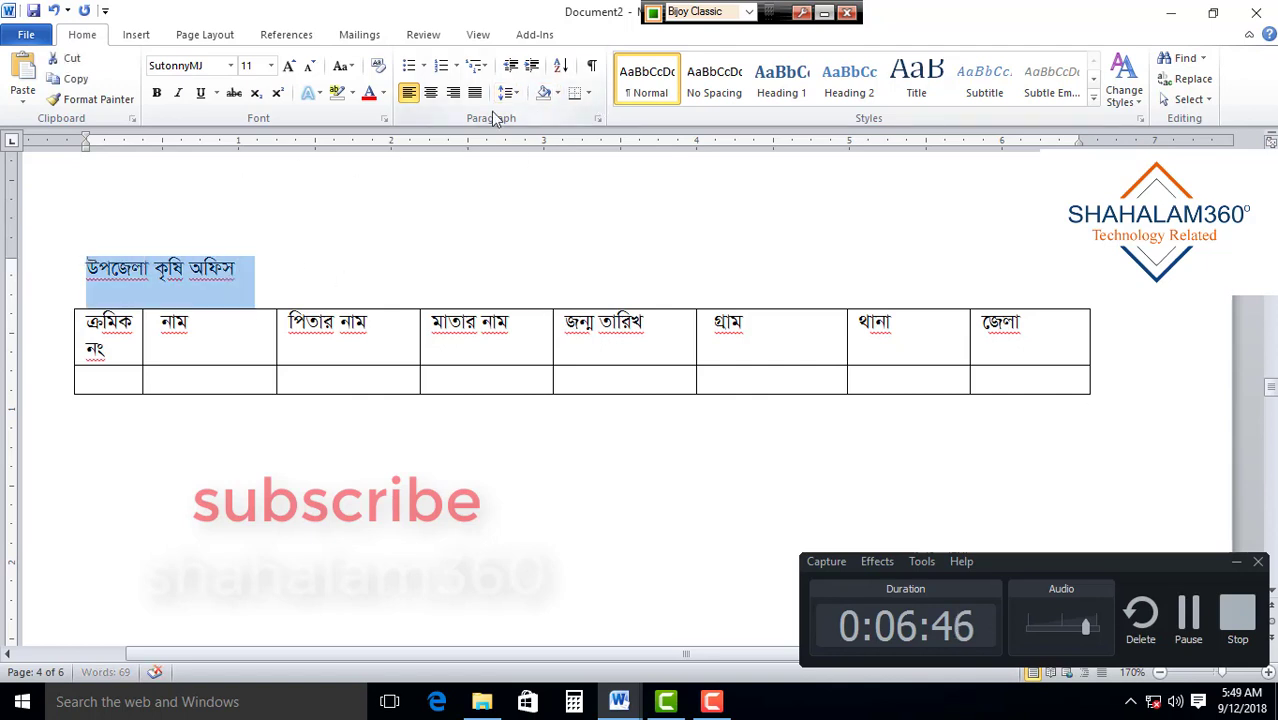
Centre the selected heading and set its font size to 28
click(431, 93)
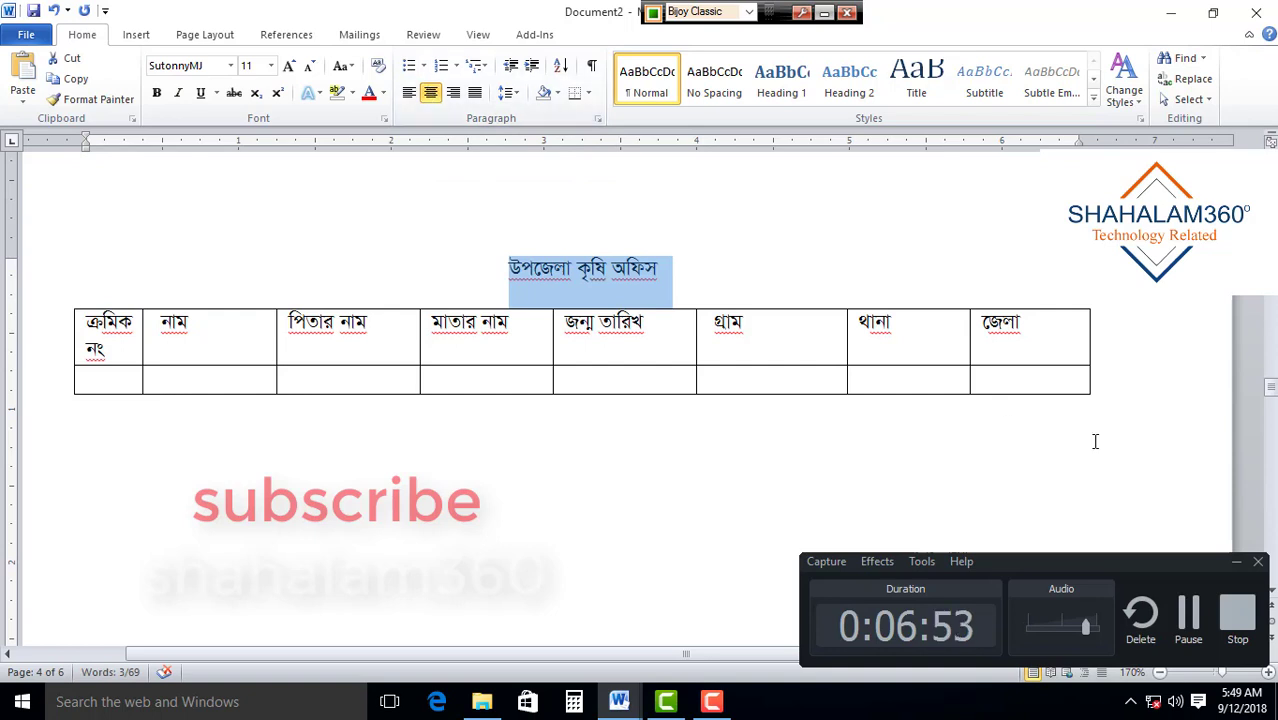
click(270, 65)
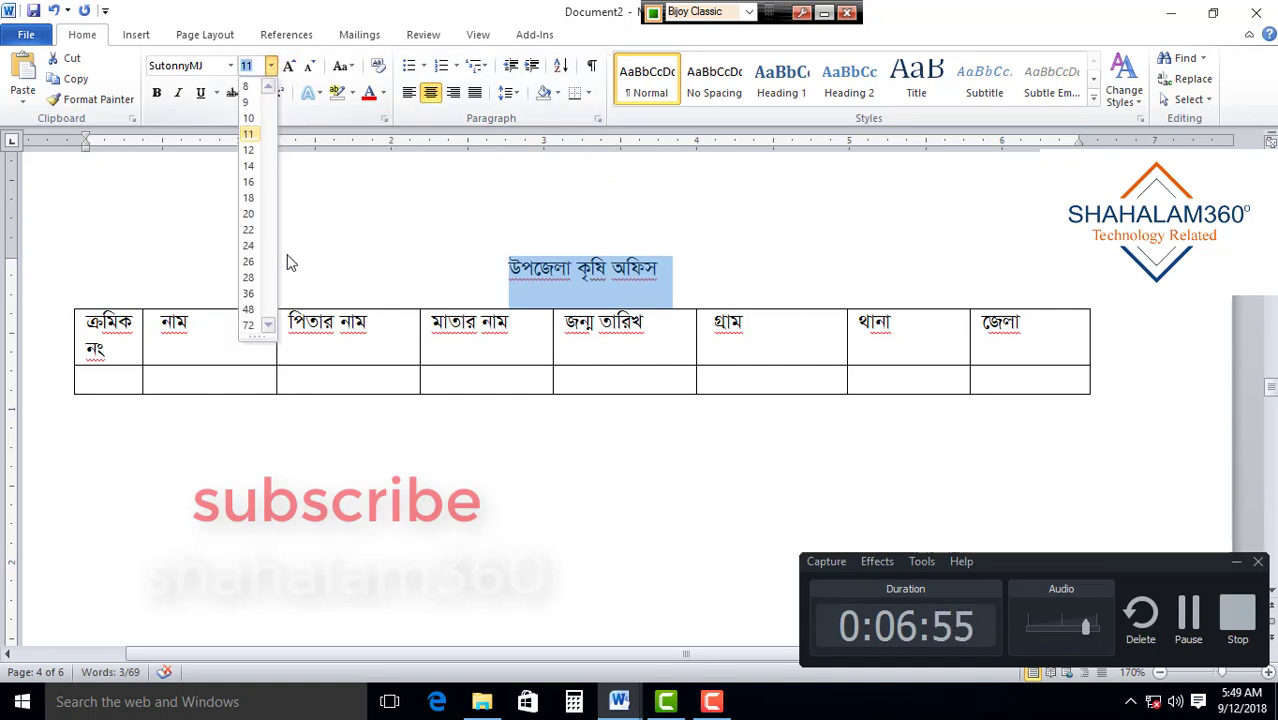
click(248, 277)
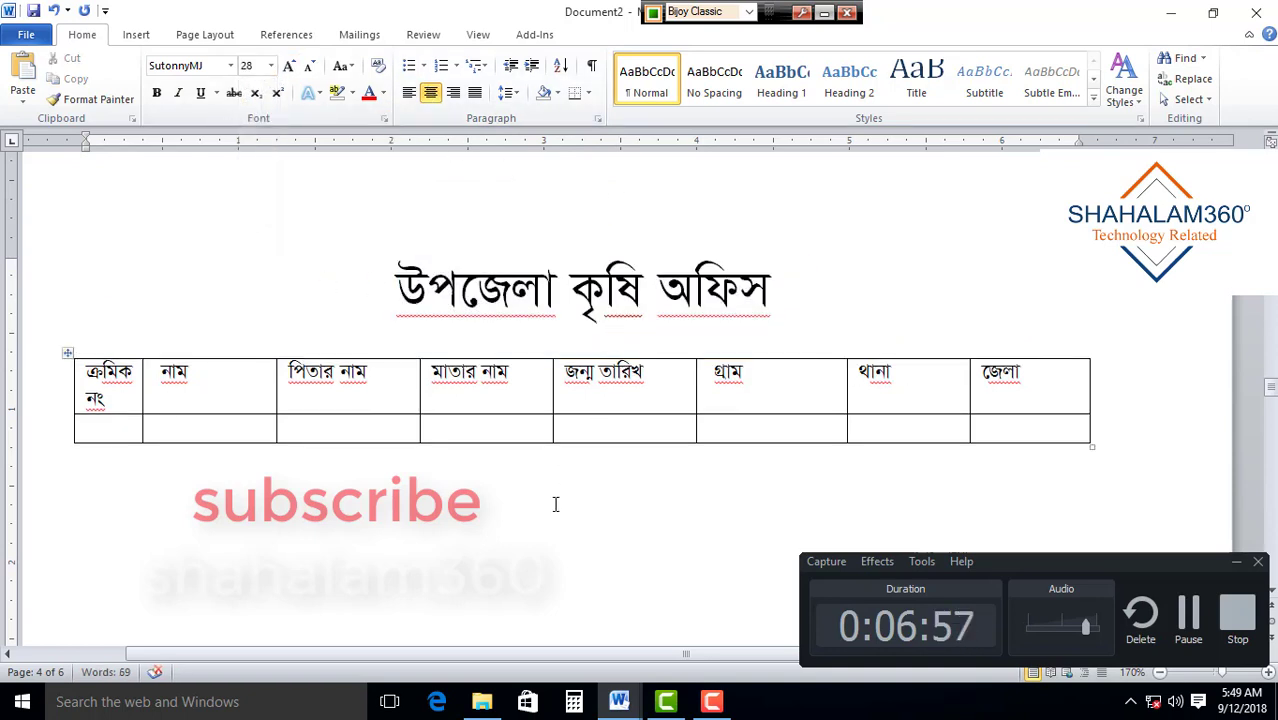
Append কৃষকের তালিকা to the end of the heading
click(779, 288)
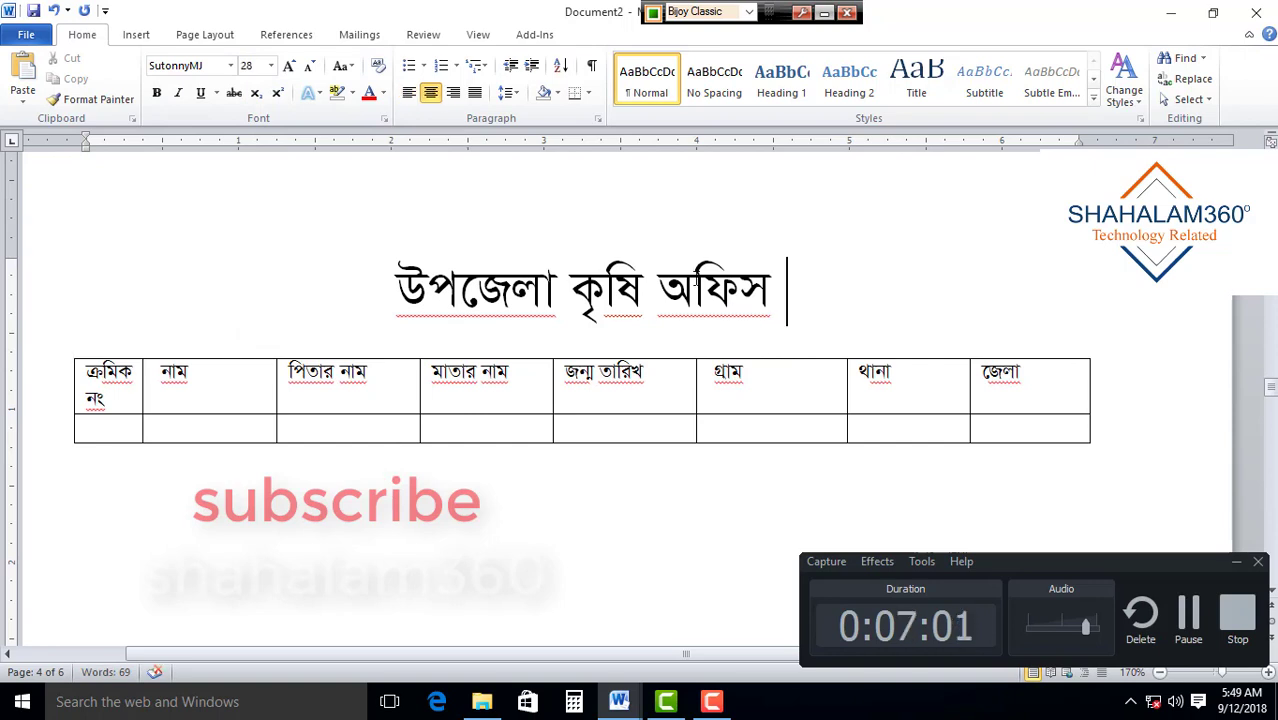
text(কৃ)
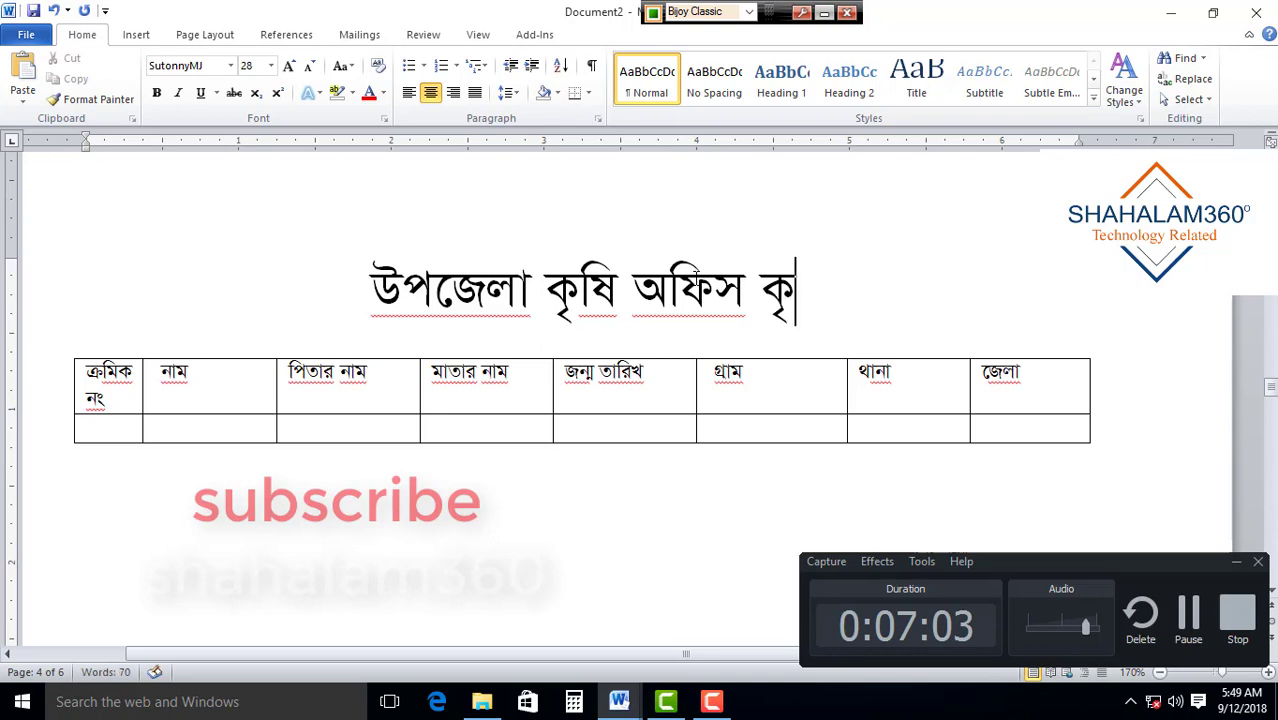
text(ষকের থ)
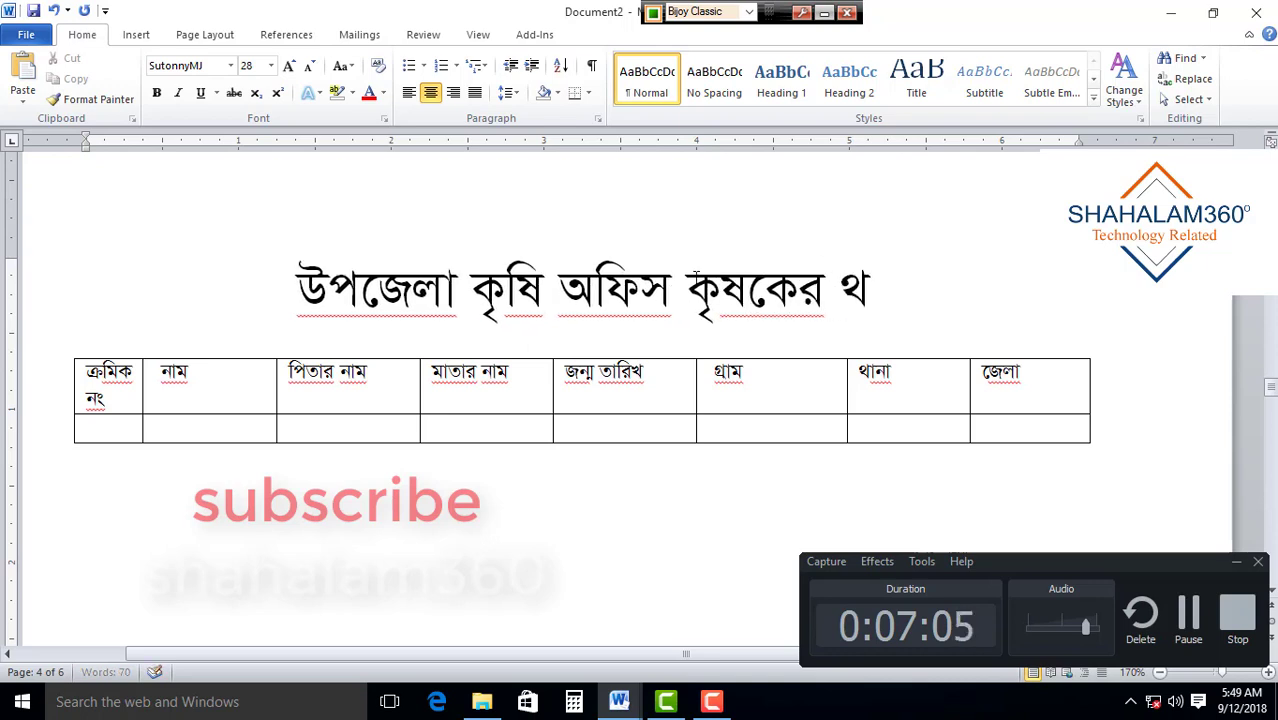
text(াি)
key(BackSpace)
key(BackSpace)
key(BackSpace)
text(তাি)
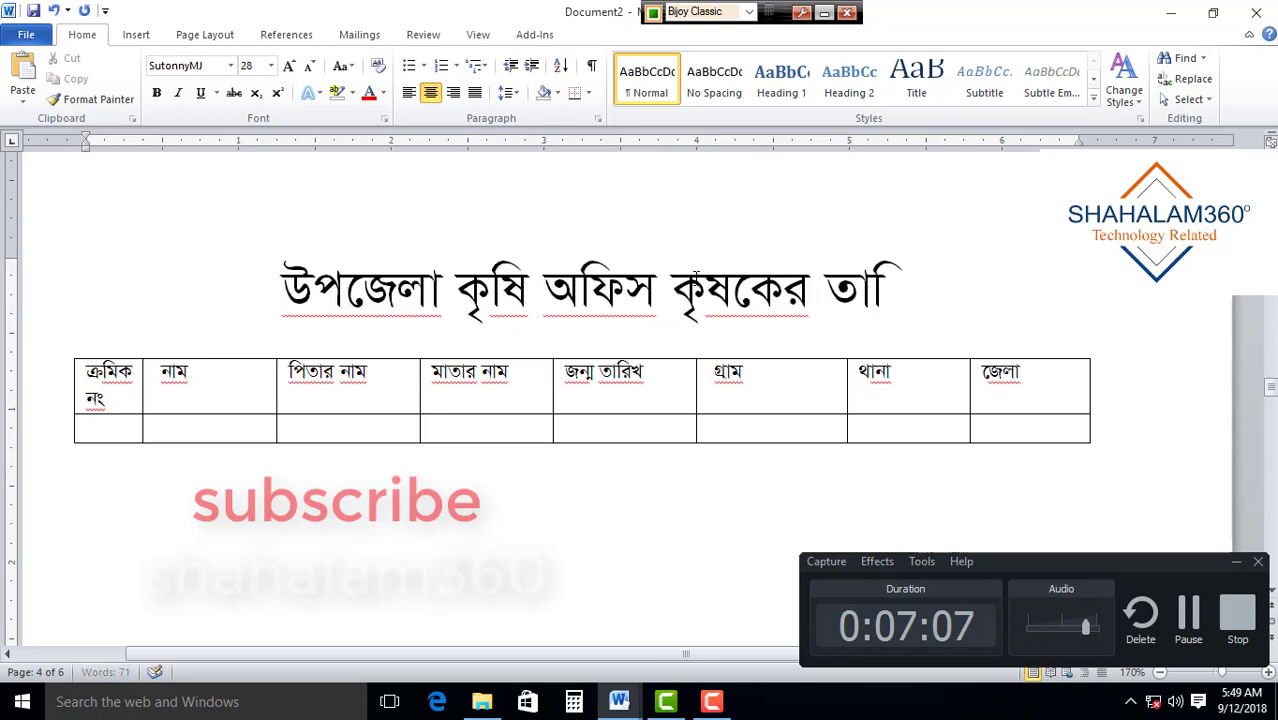
text(লকা)
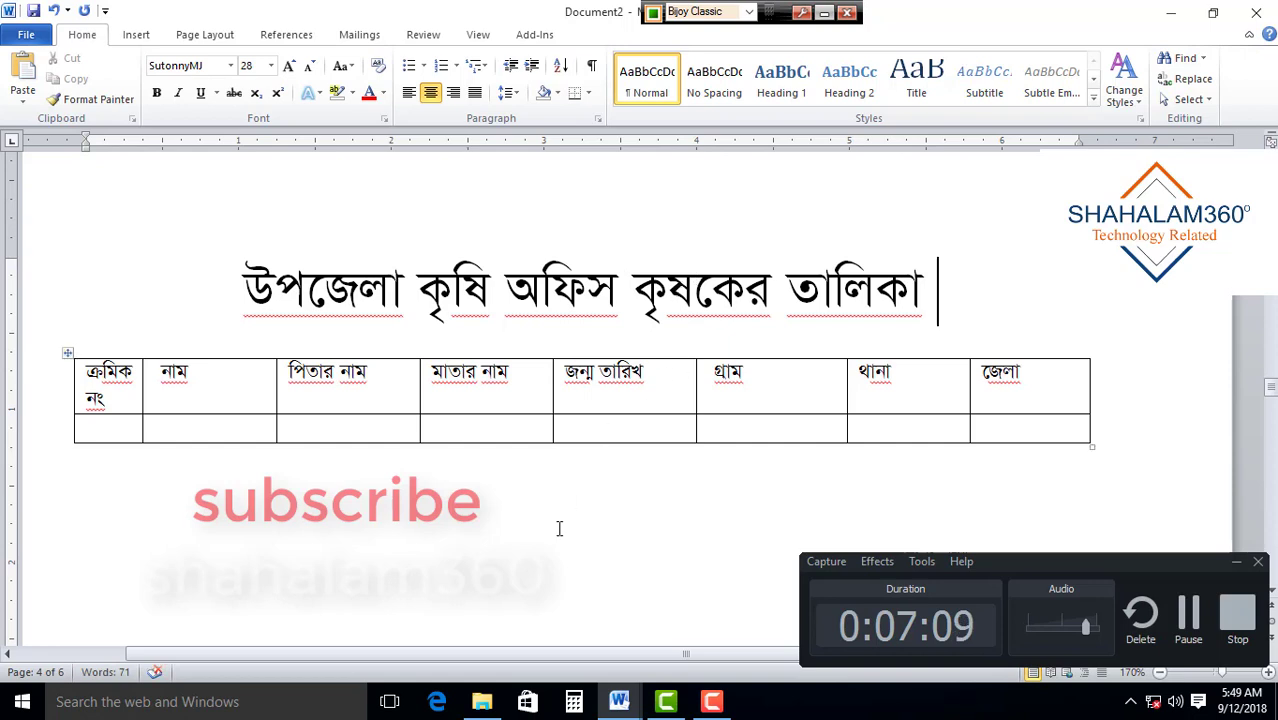
click(630, 434)
drag(243, 285, 699, 504)
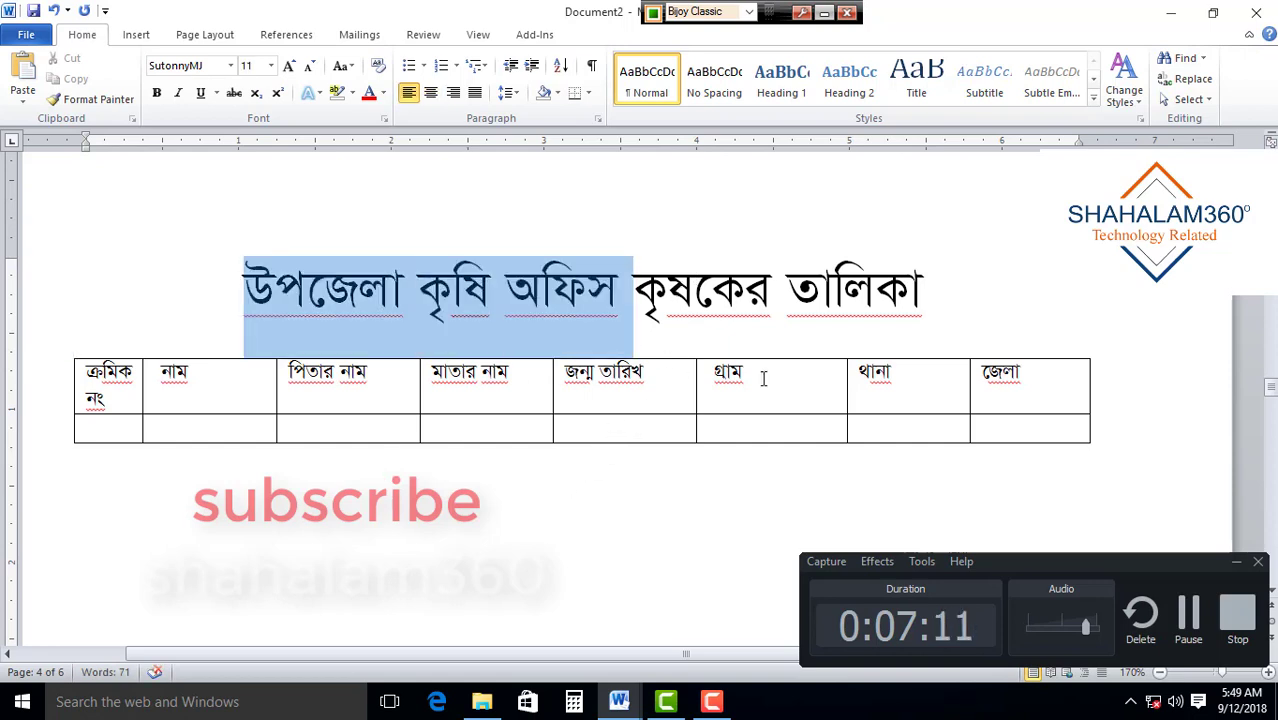
click(699, 504)
mouse_move(370, 428)
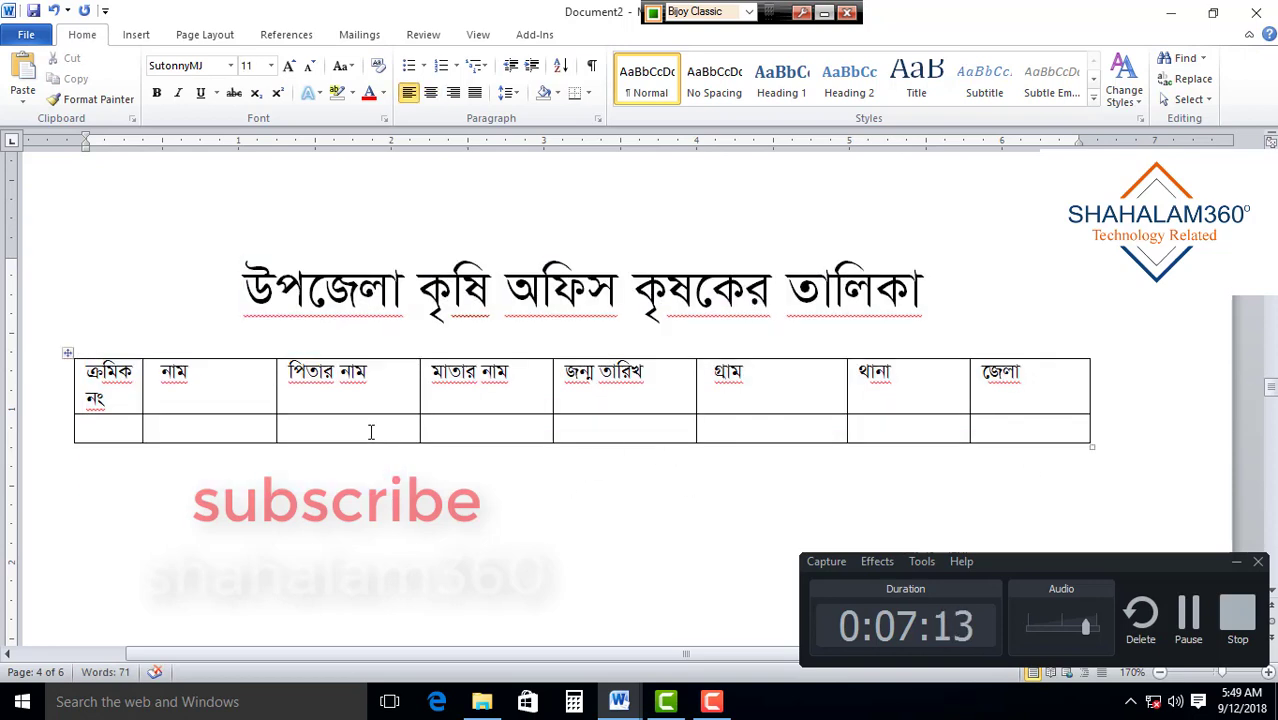
click(1010, 429)
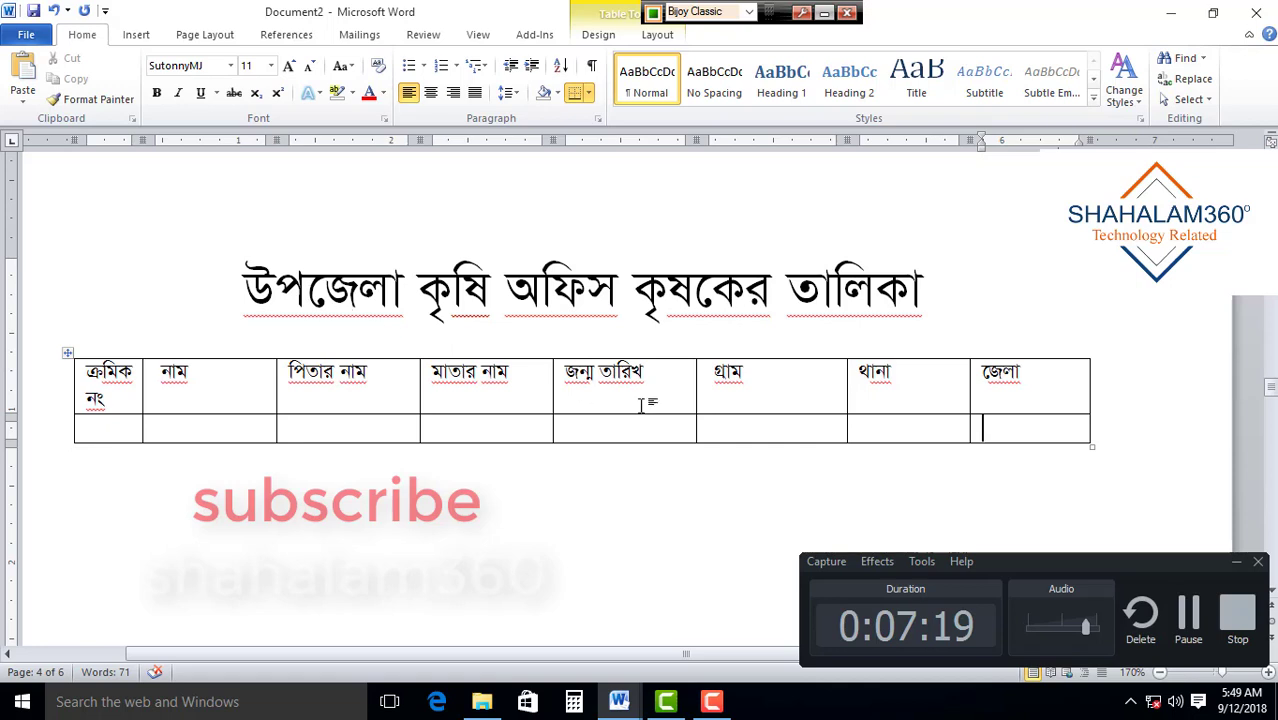
click(627, 538)
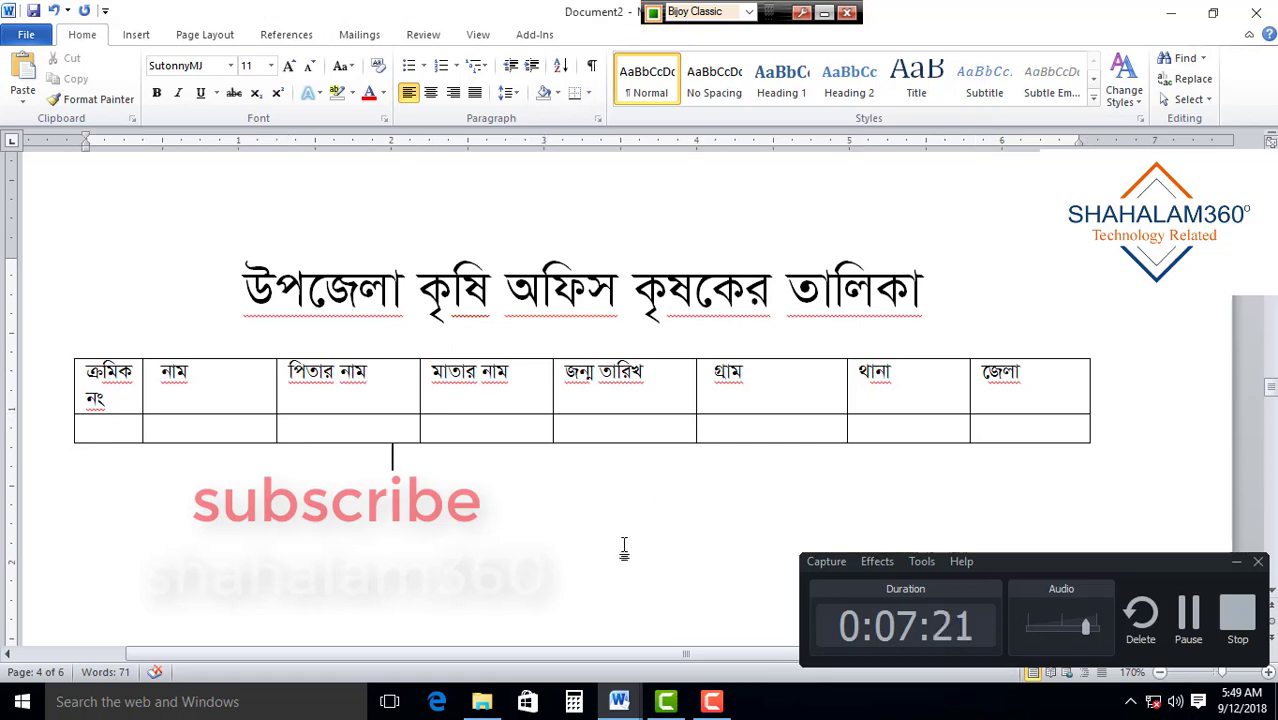
click(120, 430)
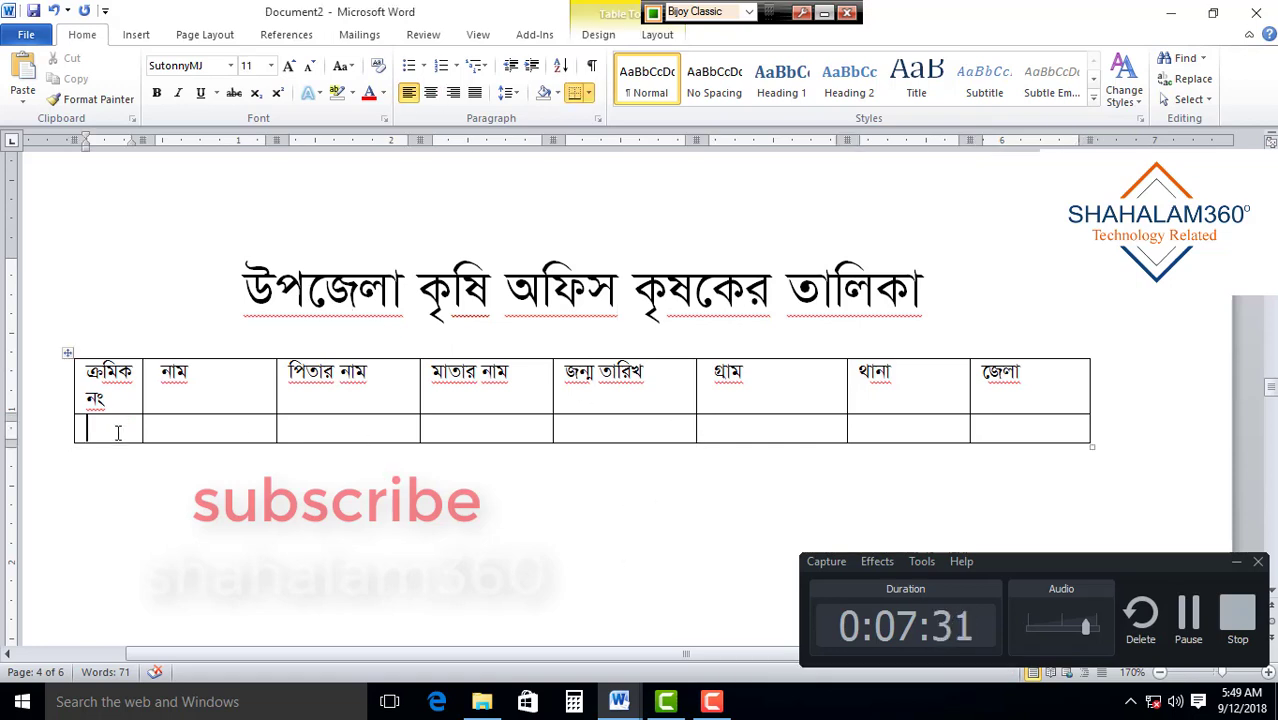
text(০১)
key(Tab)
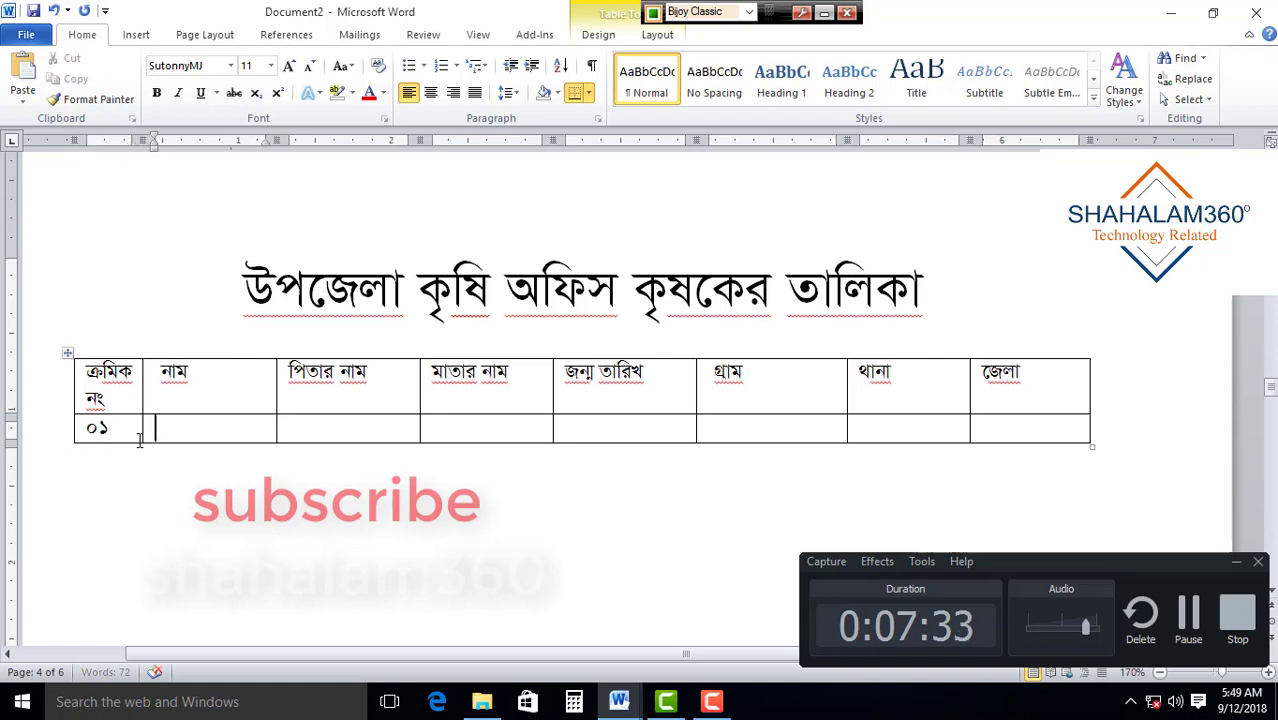
text(আমির আ)
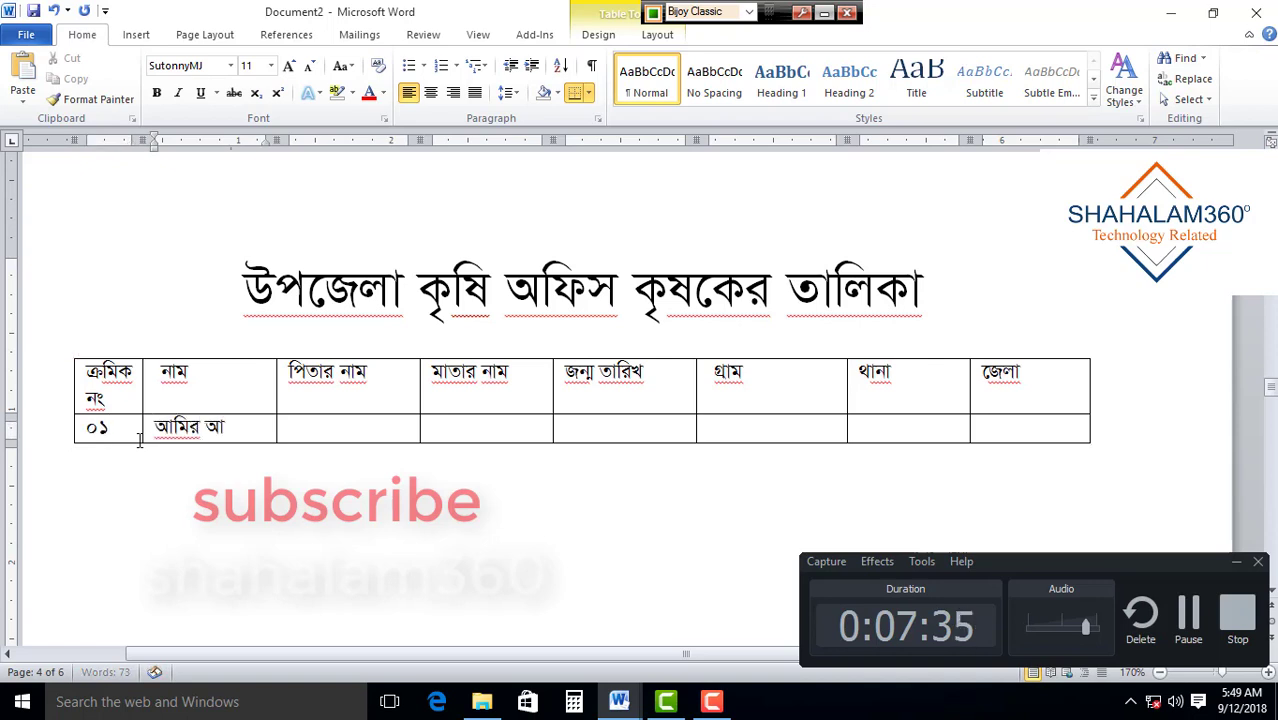
text(লী)
key(Tab)
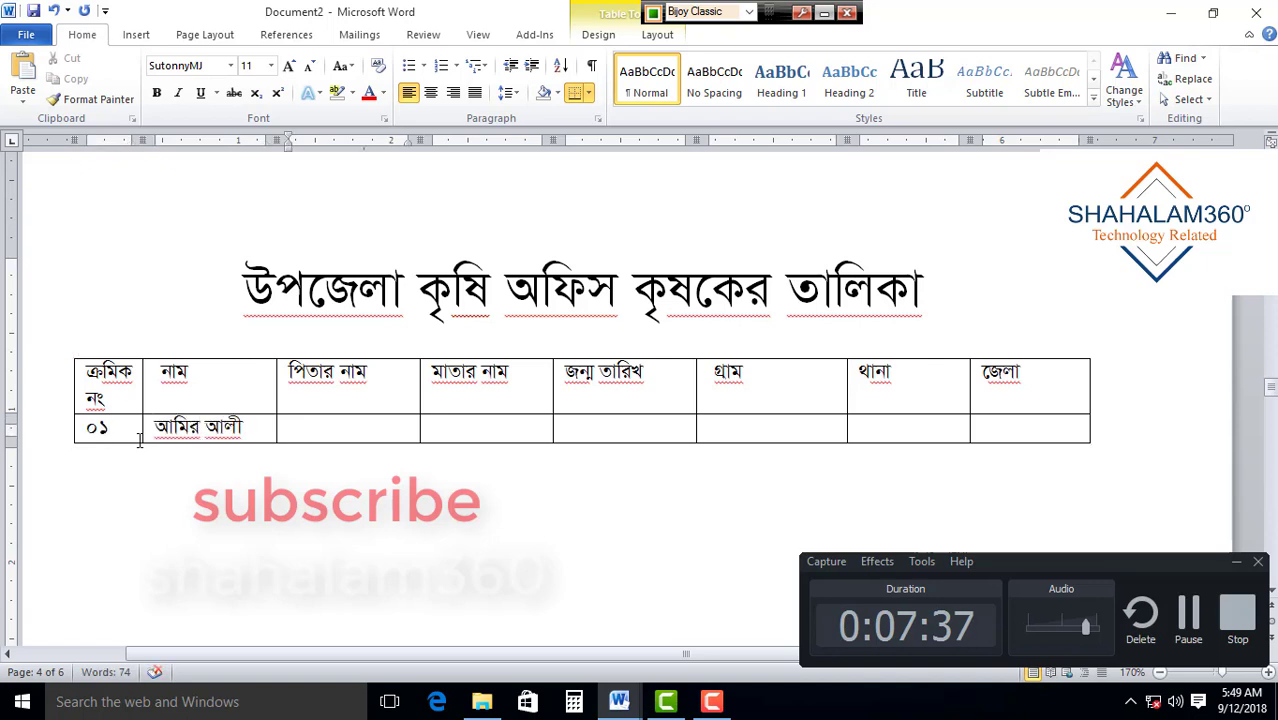
text(তিমর আ)
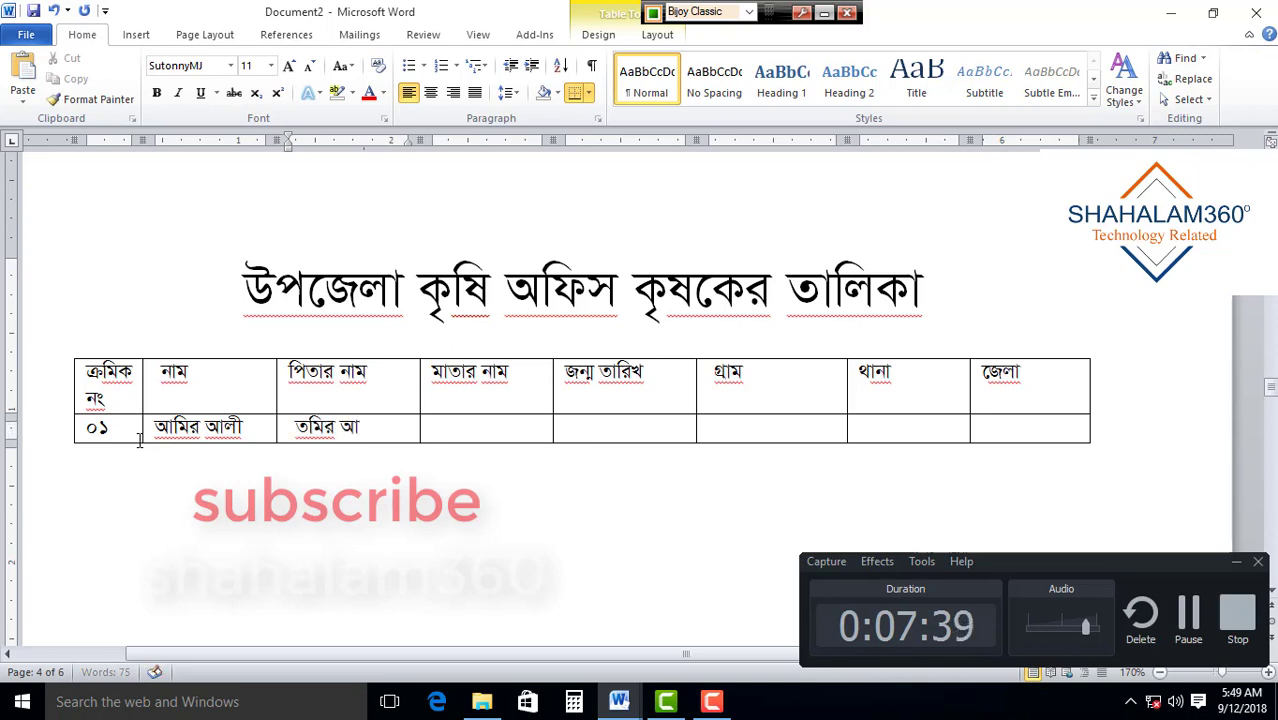
text(লী)
key(Tab)
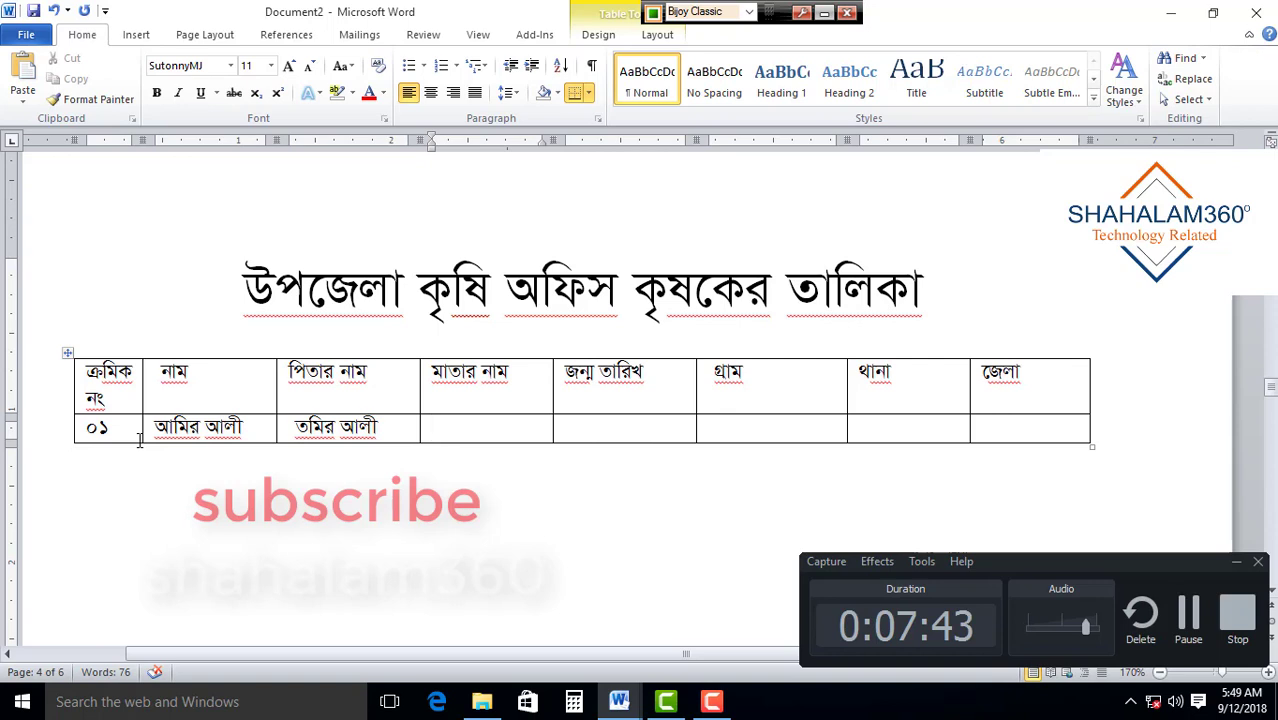
text(নাইল)
Enter পরে, খালি and আছেপরে in the remaining cells of row 2
key(Tab)
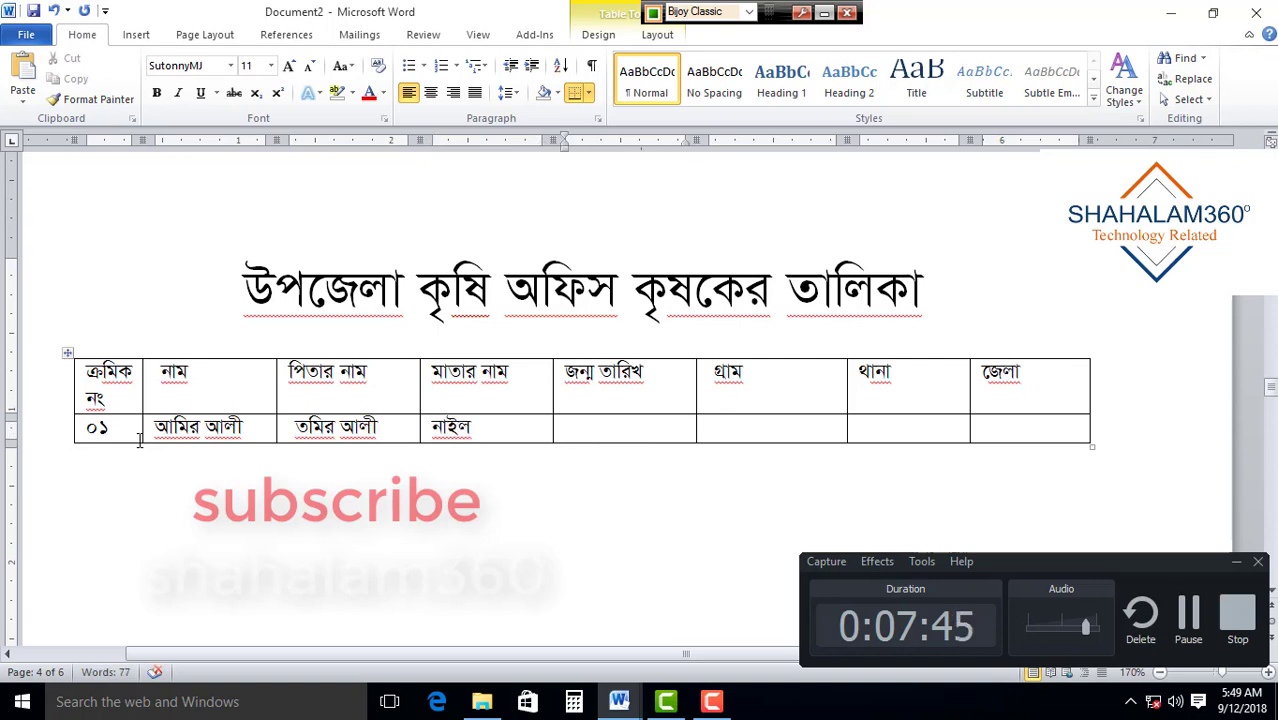
key(Left)
key(Tab)
text(প)
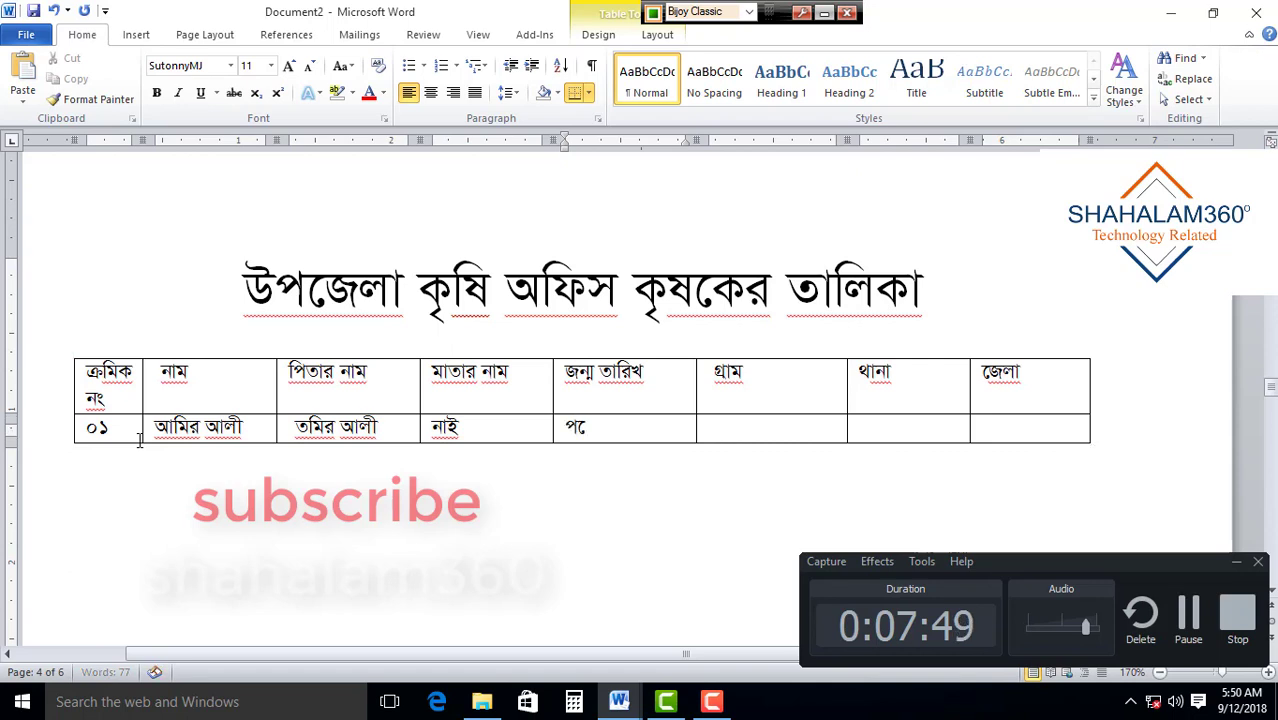
text(রে)
key(Tab)
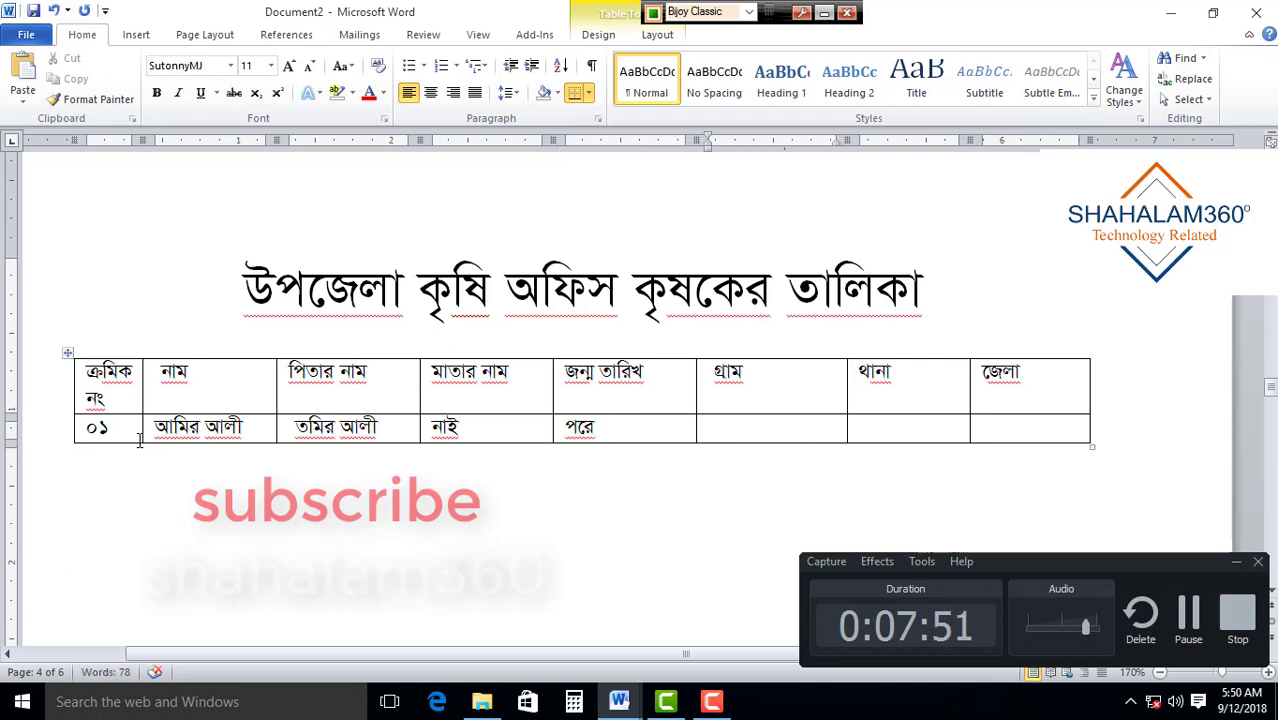
text(খা)
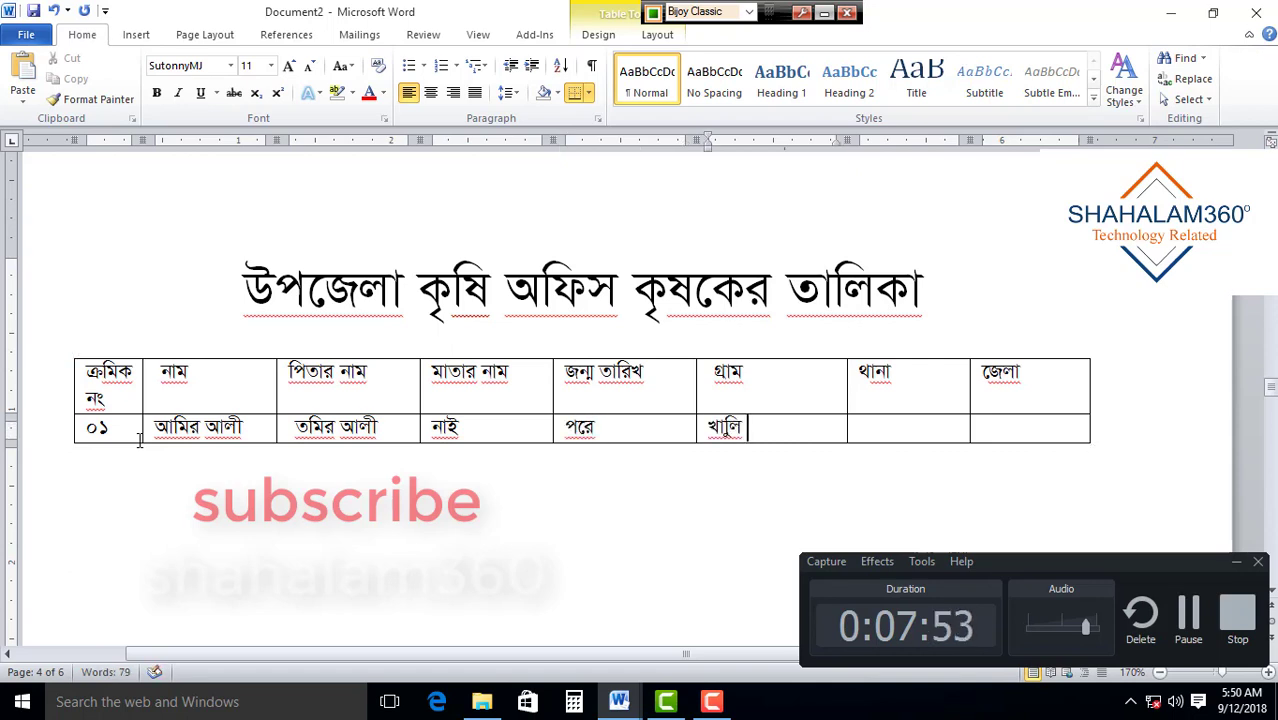
text(লি)
key(Tab)
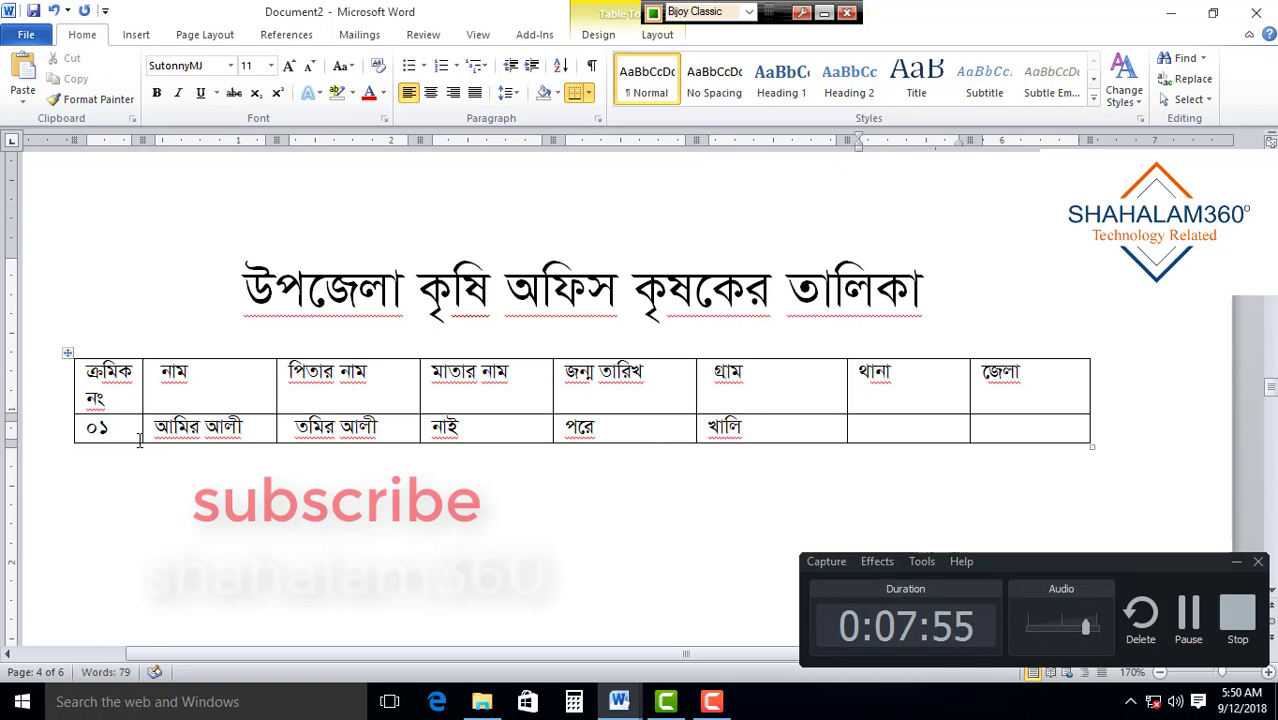
text(আছে)
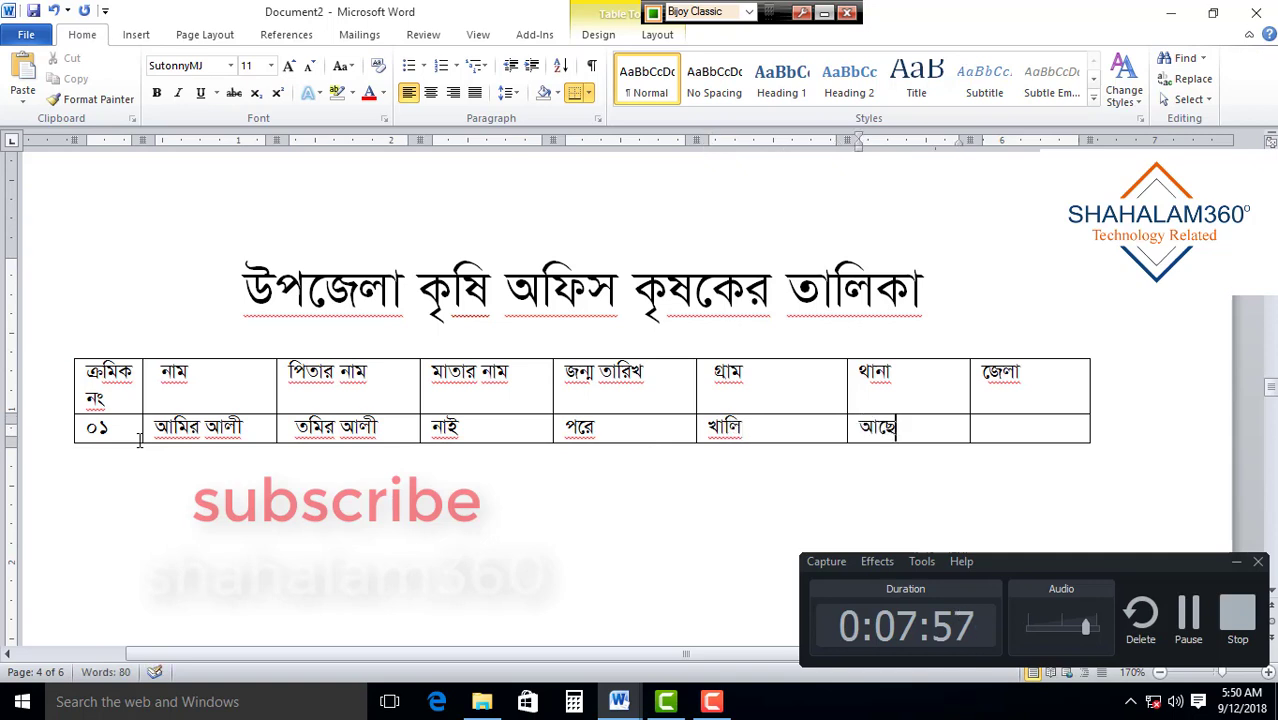
text(পরে)
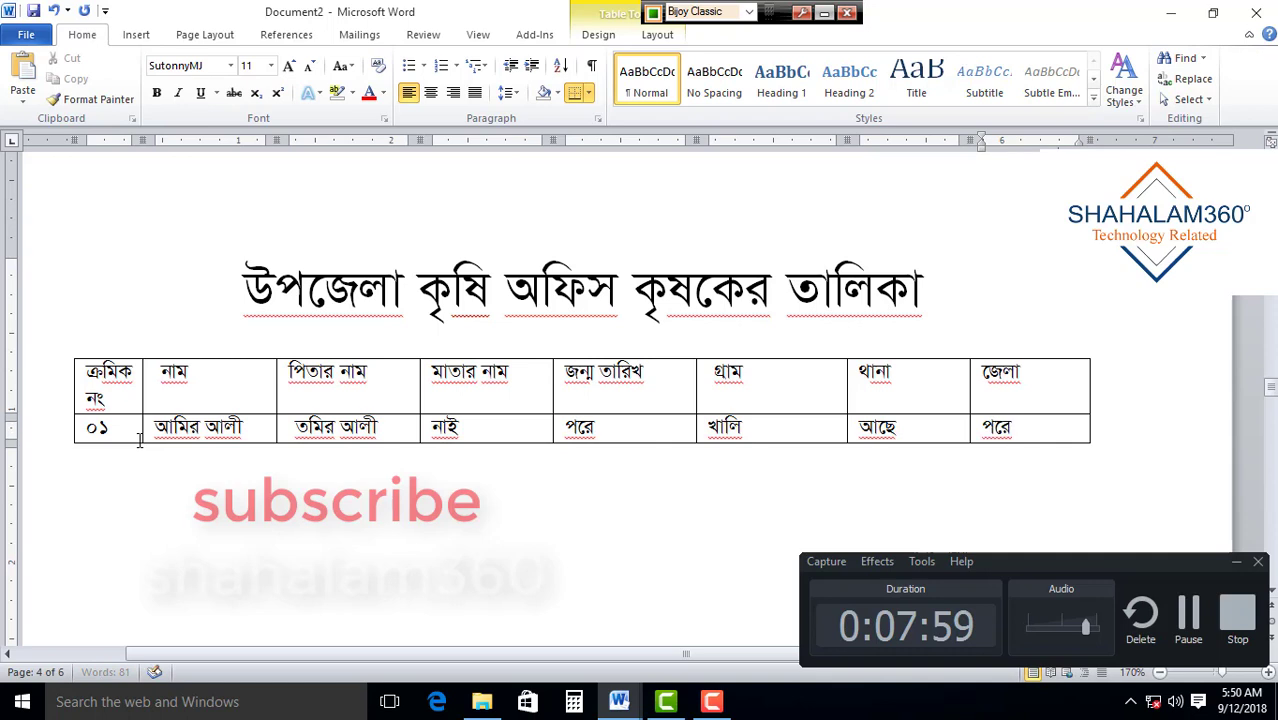
click(419, 564)
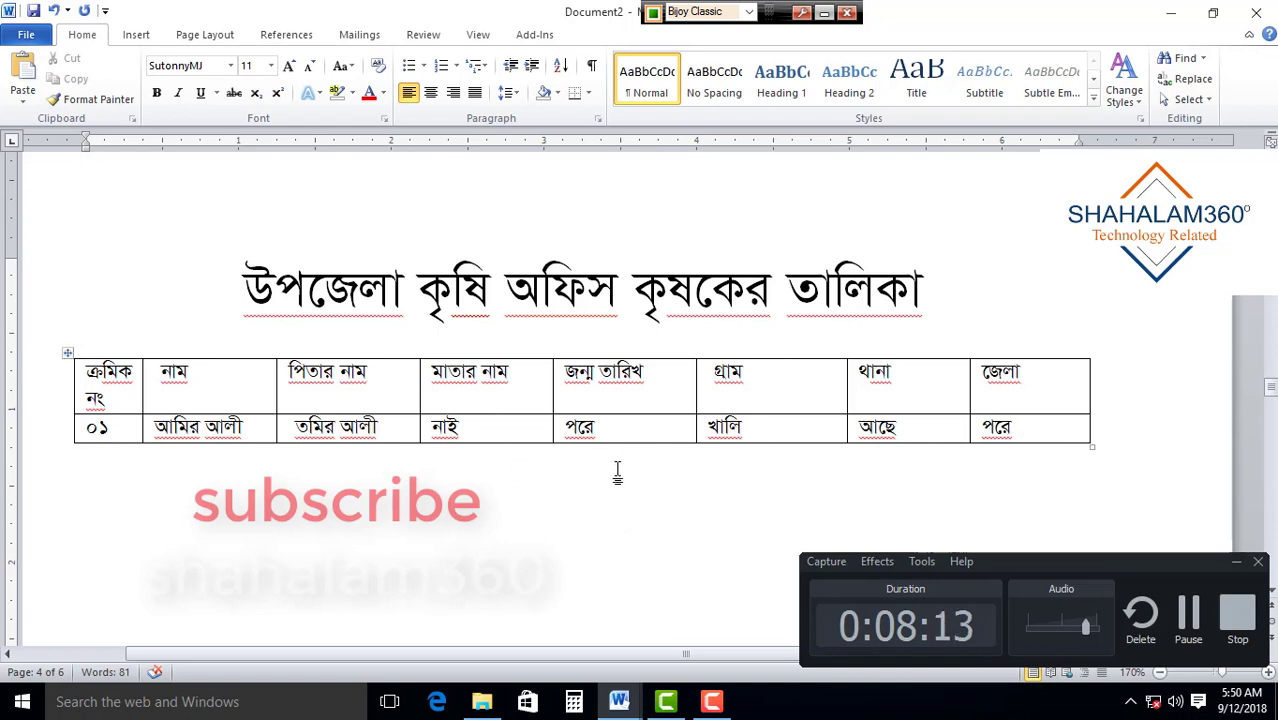
Add a new row at the bottom of the table and number it ০২
click(1034, 430)
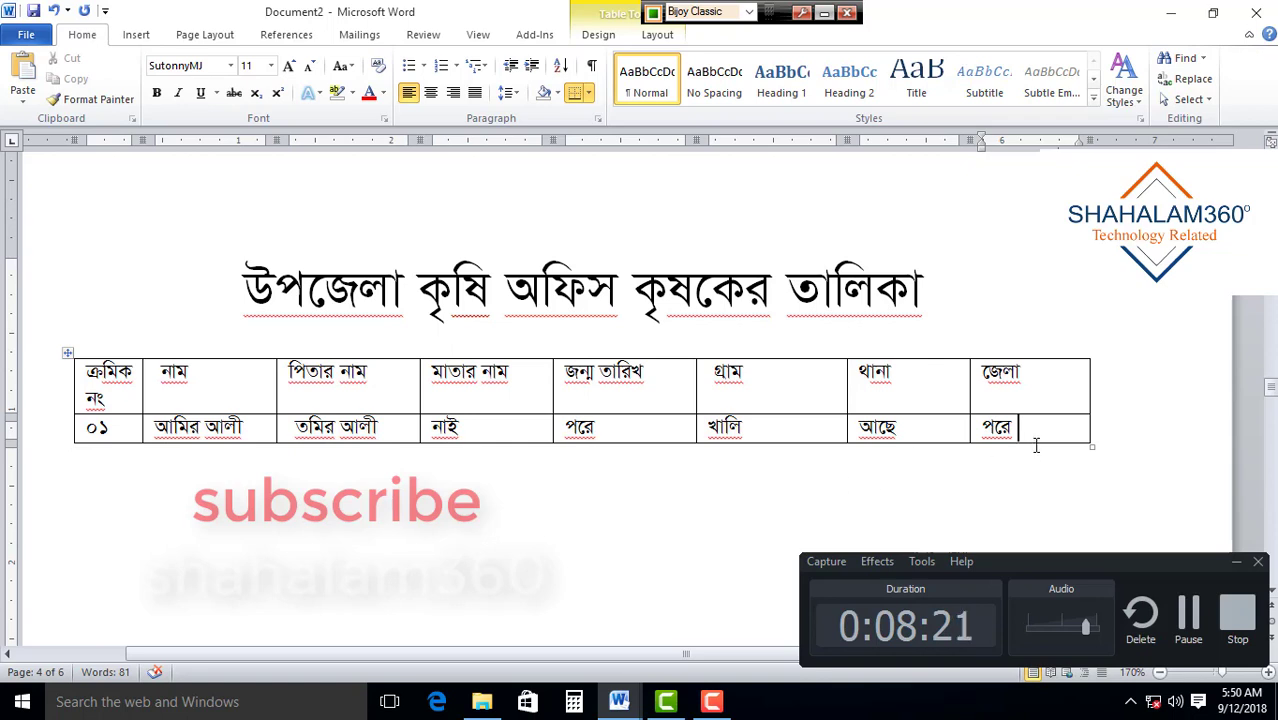
key(Tab)
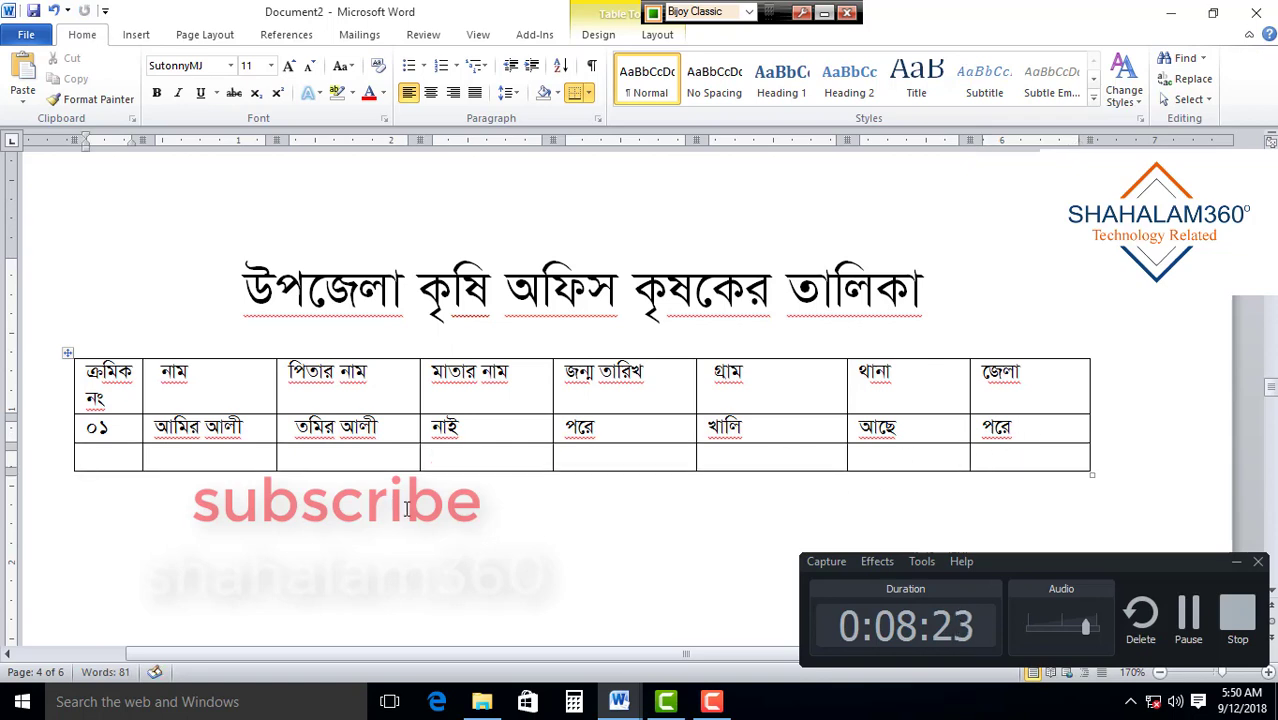
text(01)
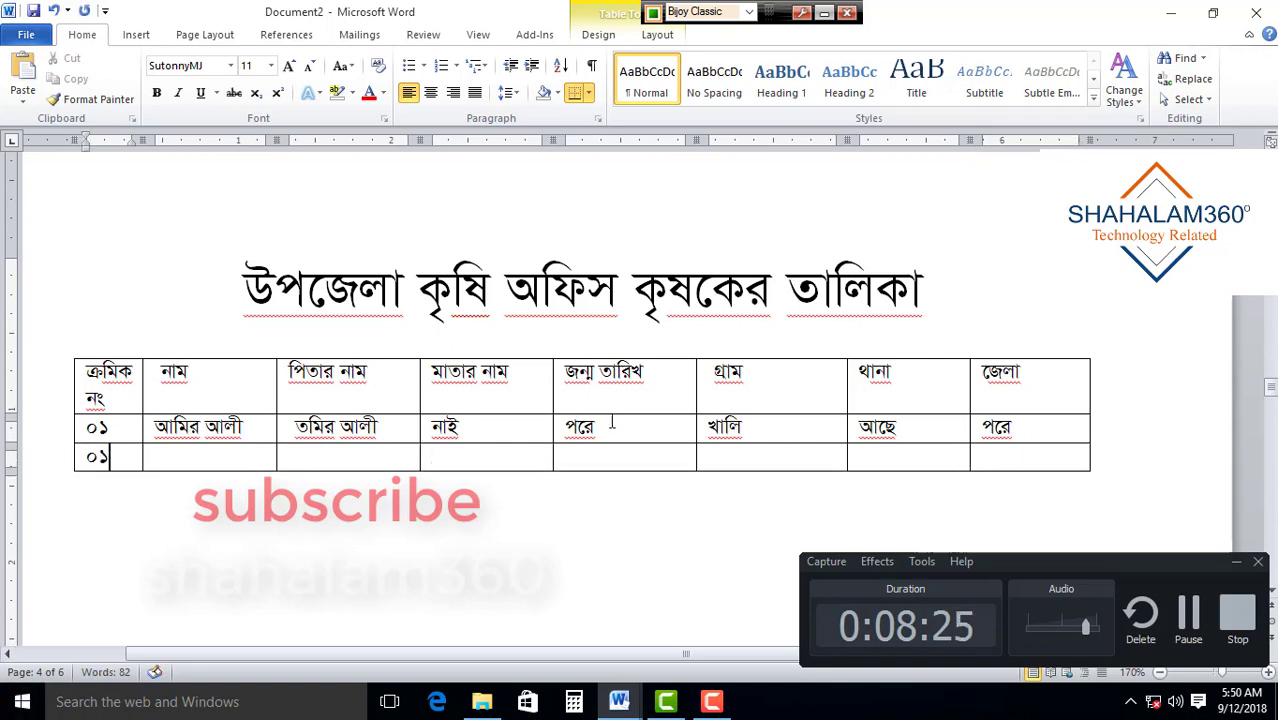
key(BackSpace)
text(2)
key(Tab)
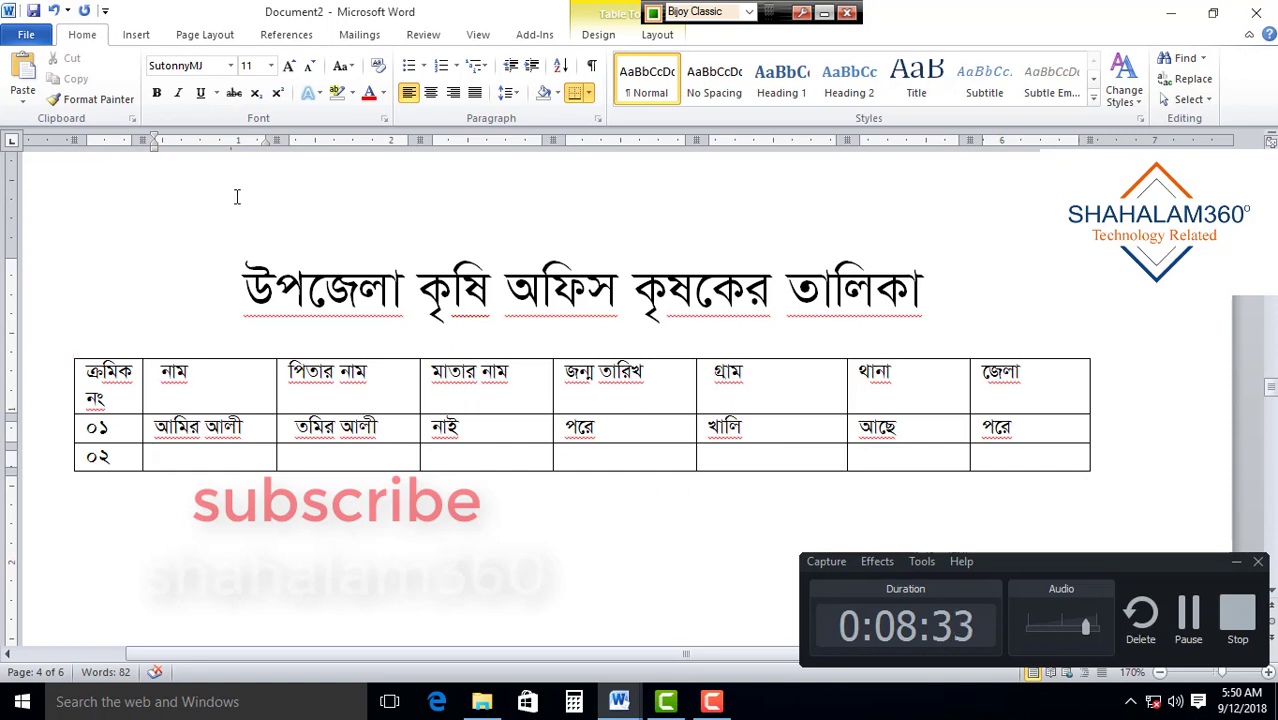
mouse_move(620, 440)
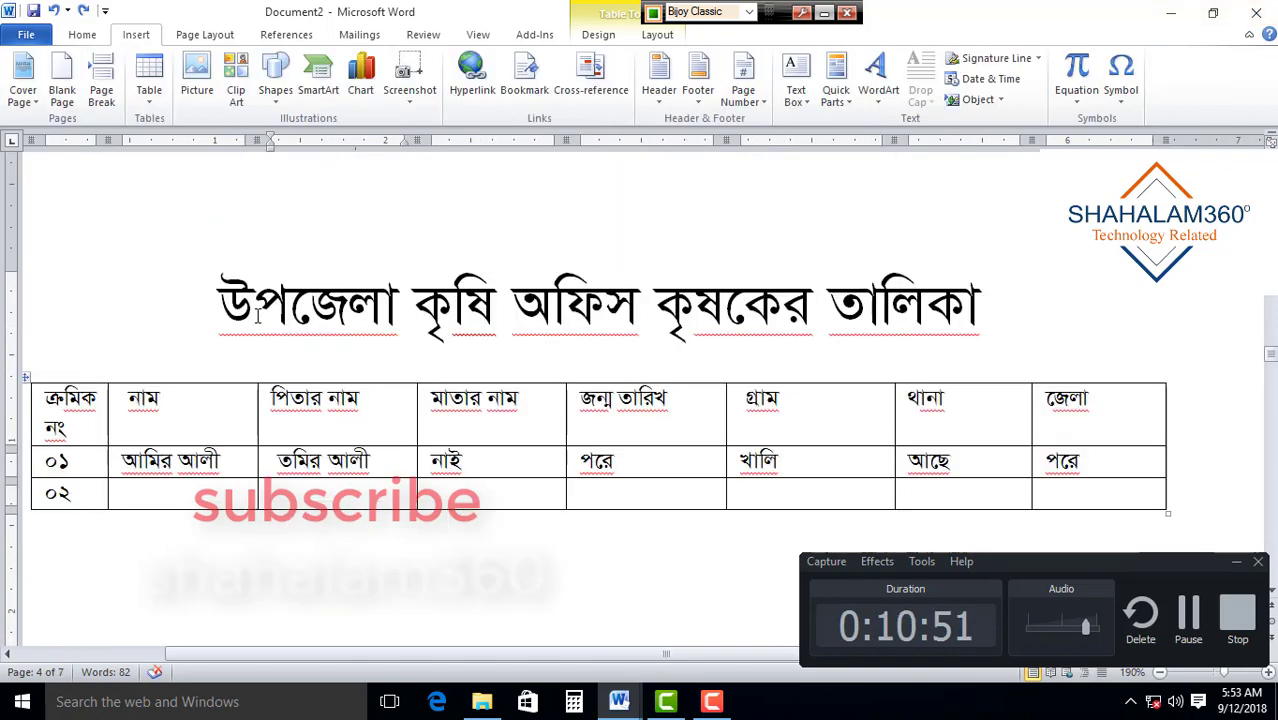
Erase the borders between the ০২ row's নাম, পিতার নাম and মাতার নাম cells, removing a stray blank line
click(149, 80)
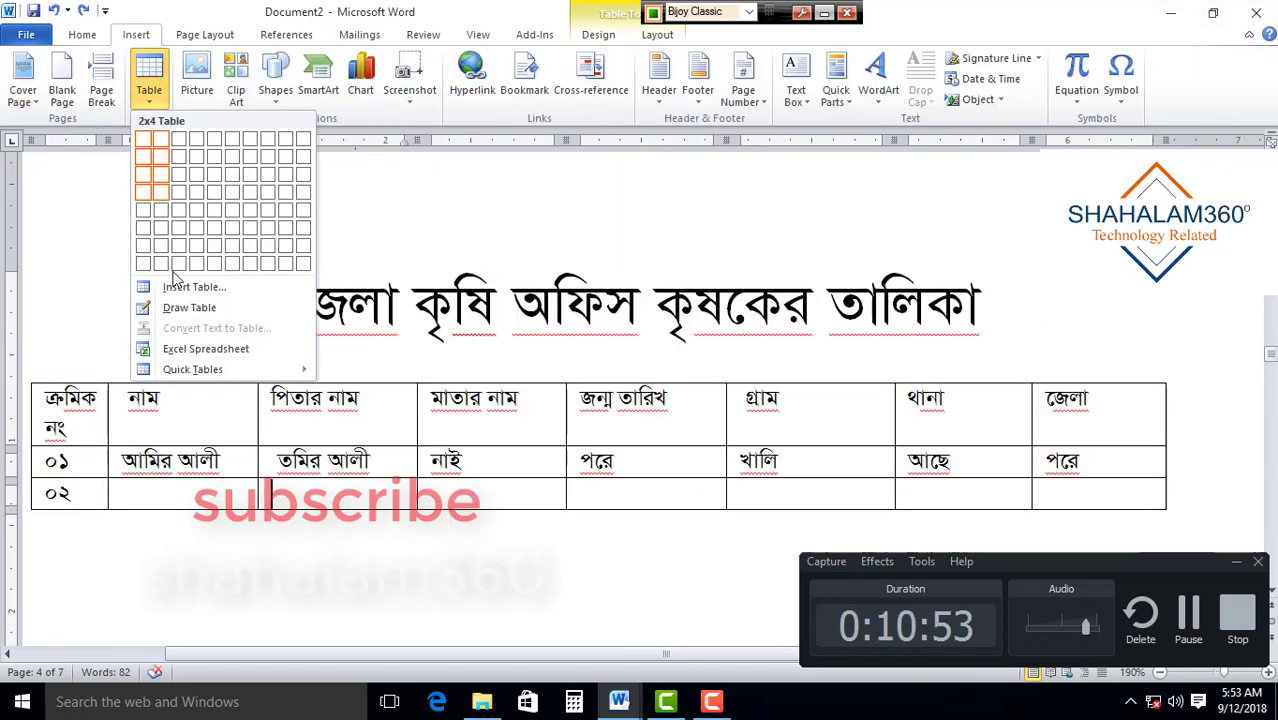
click(189, 307)
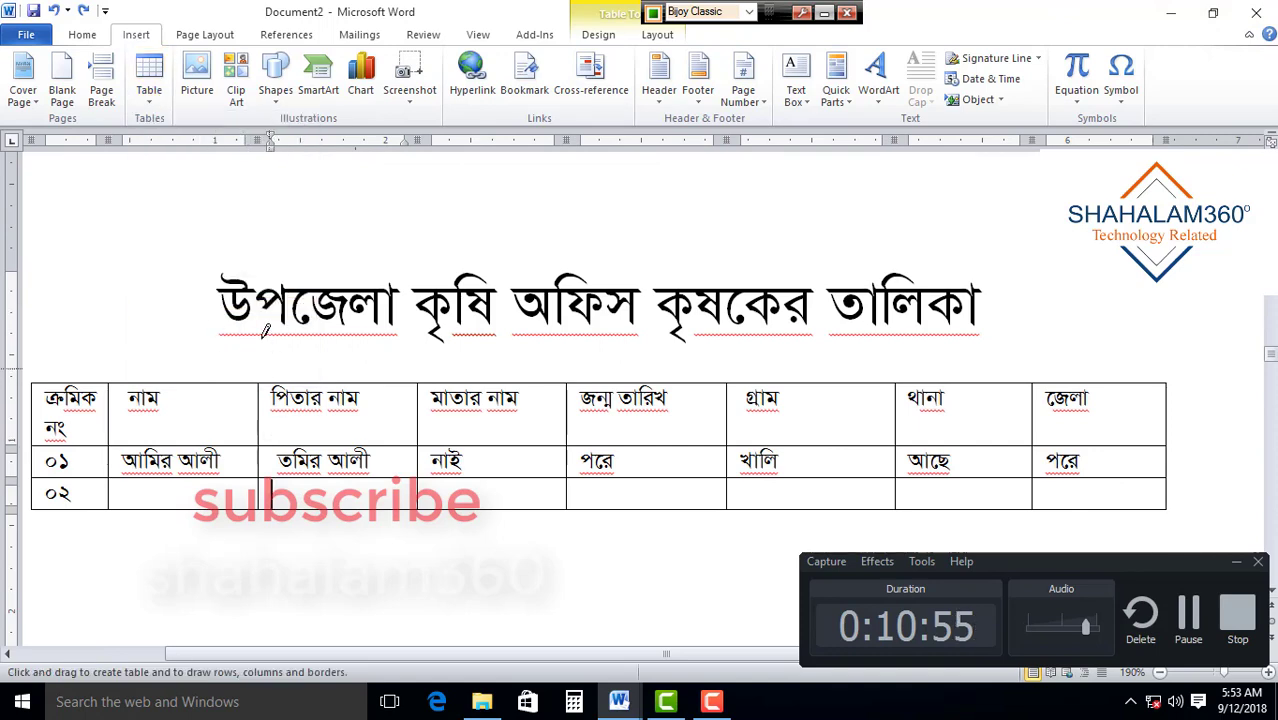
click(598, 34)
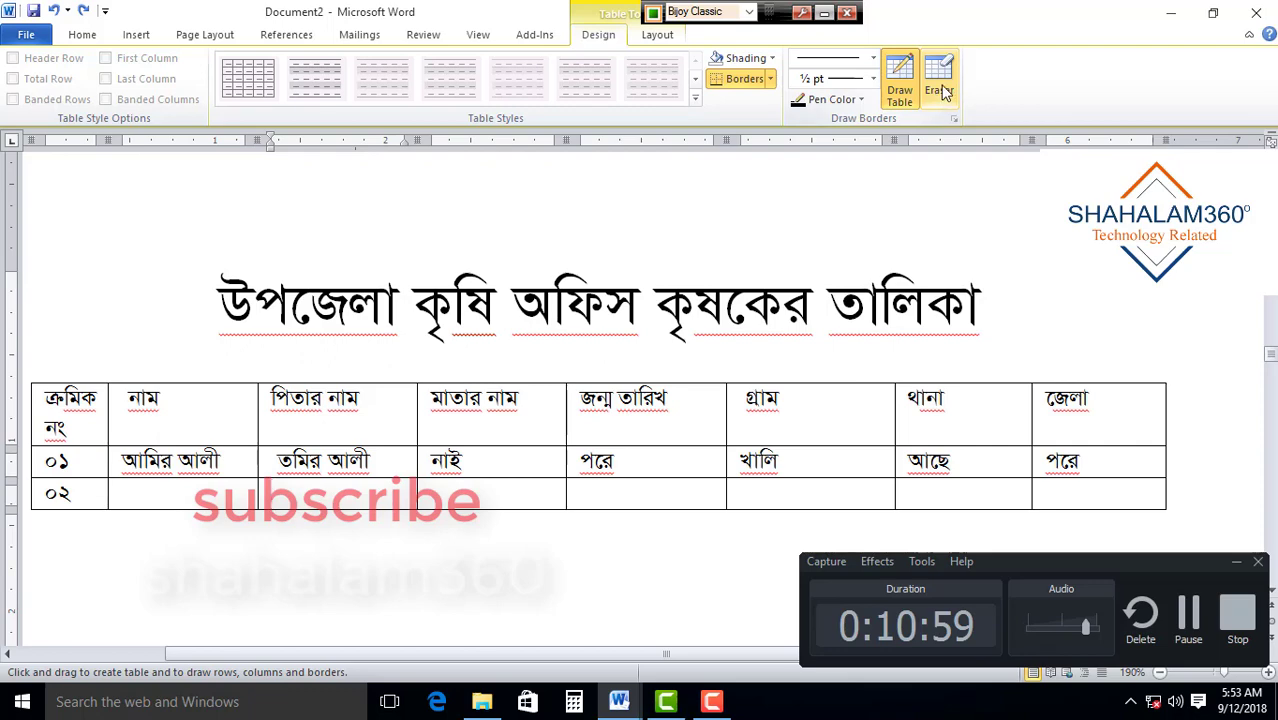
click(938, 95)
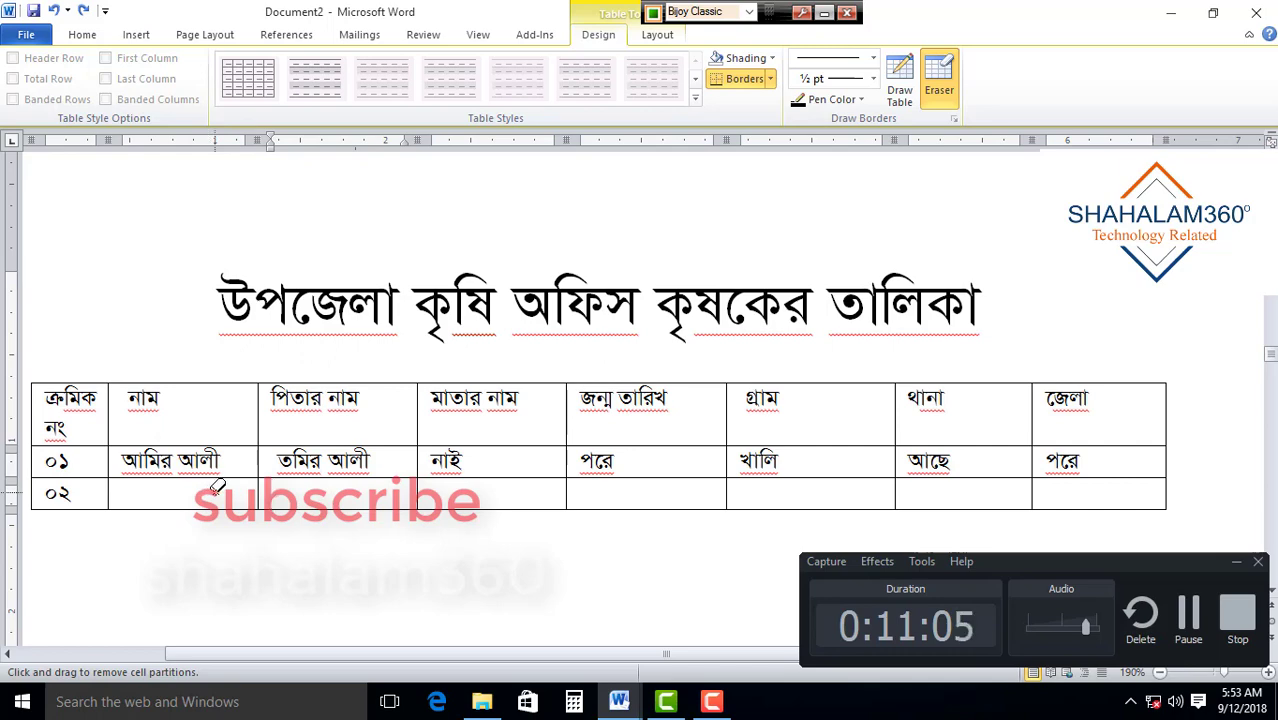
click(262, 487)
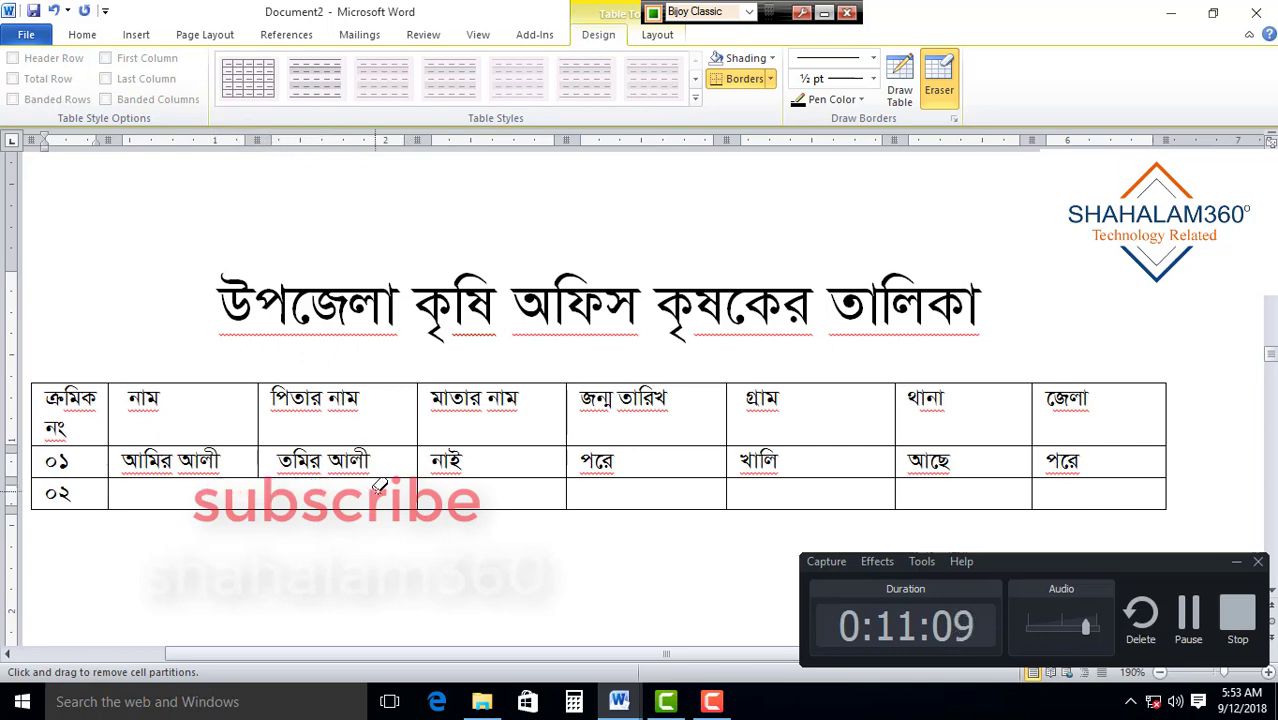
drag(418, 490, 462, 488)
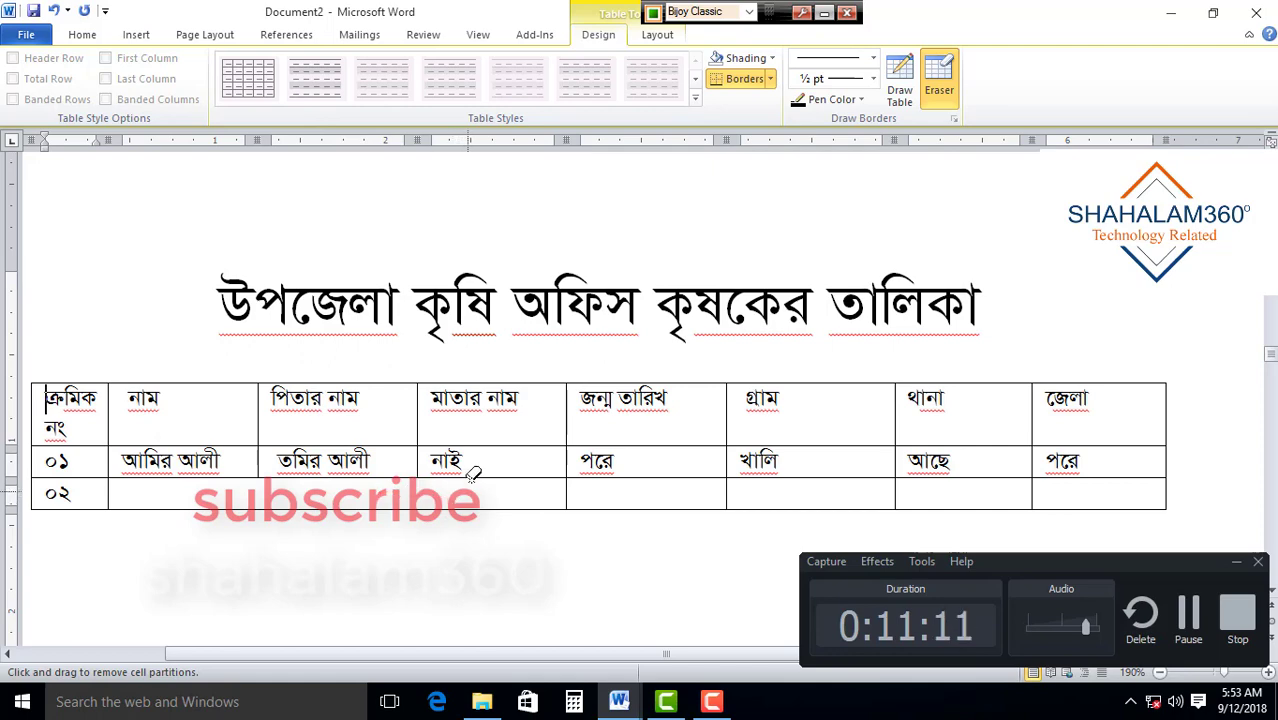
scroll(485, 456, down, 3)
scroll(485, 456, up, 2)
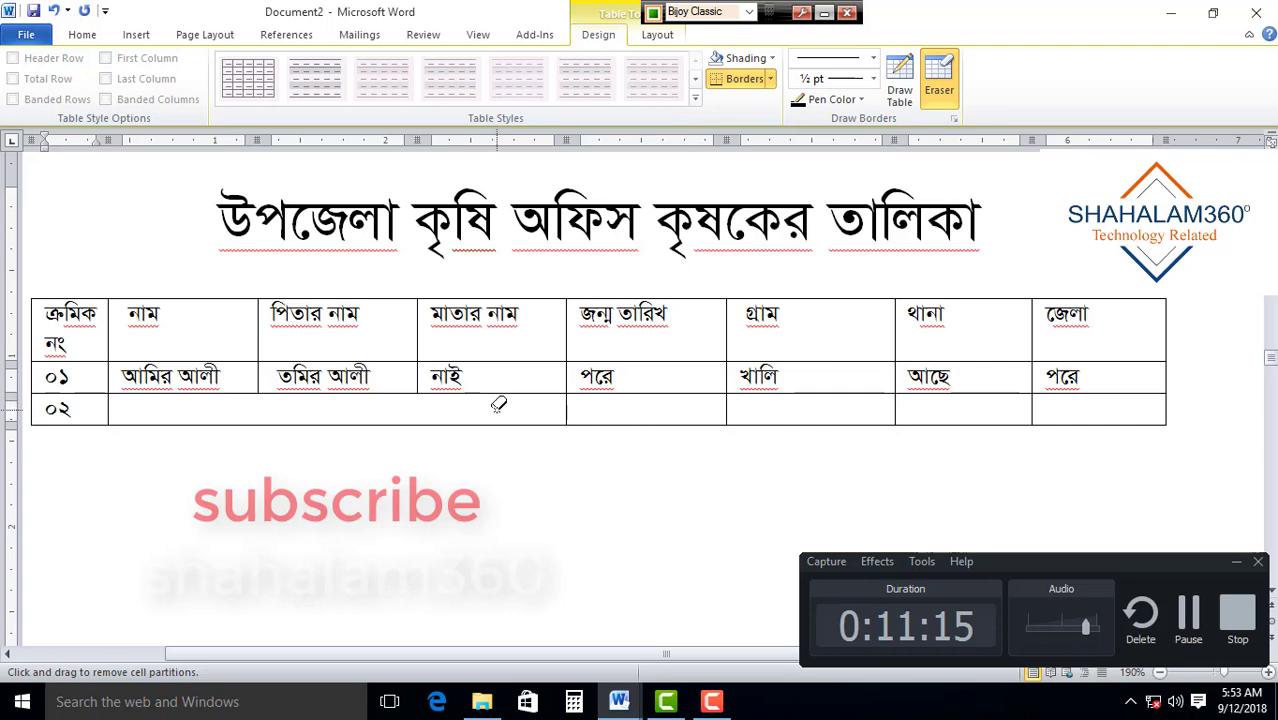
click(514, 392)
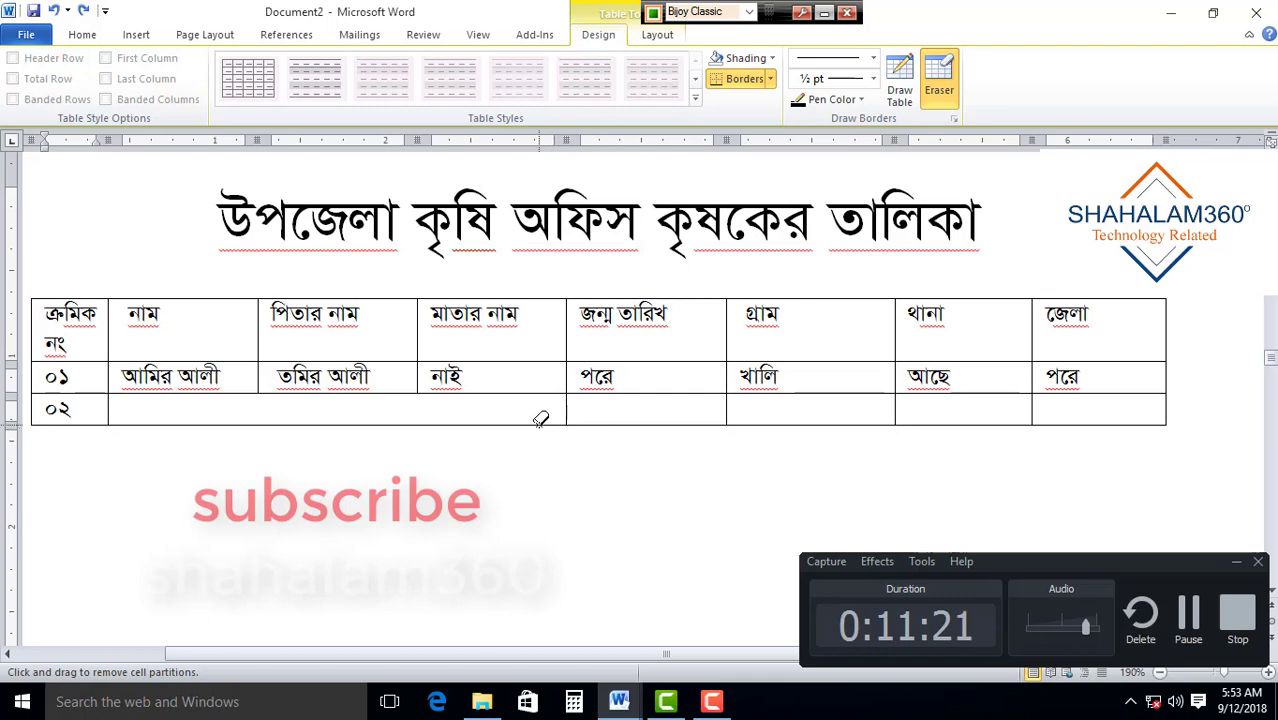
key(Return)
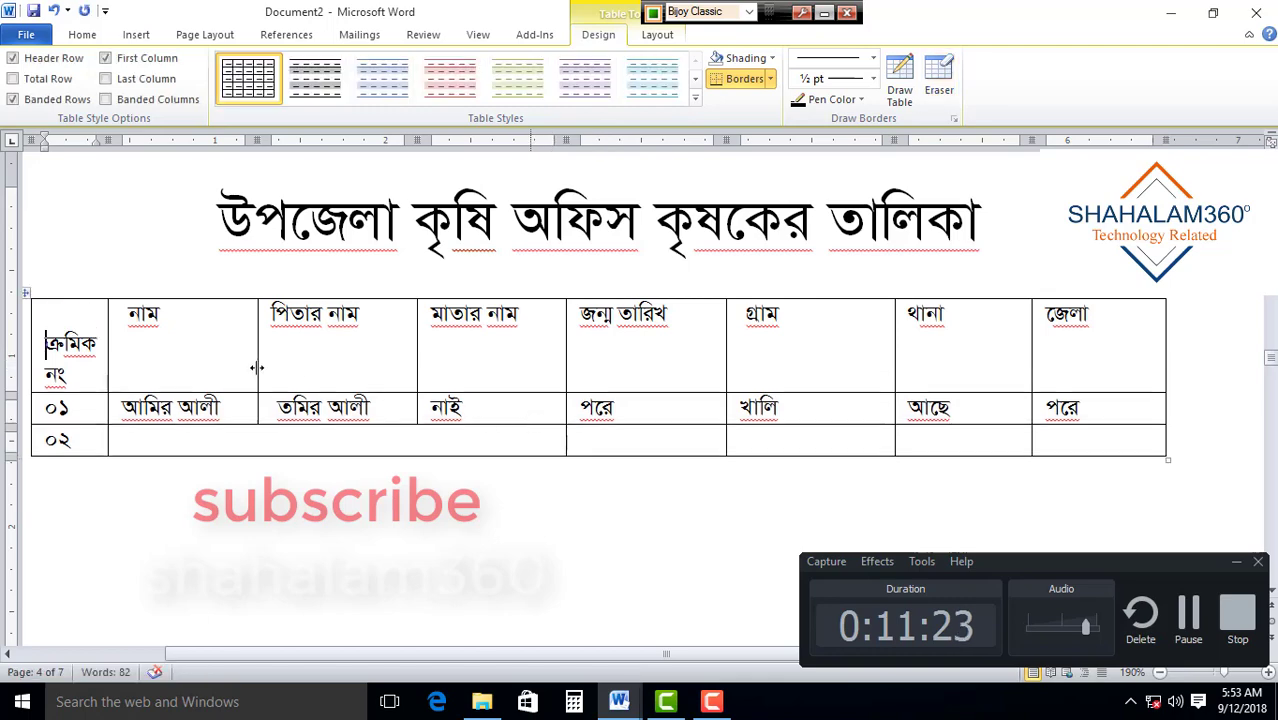
key(BackSpace)
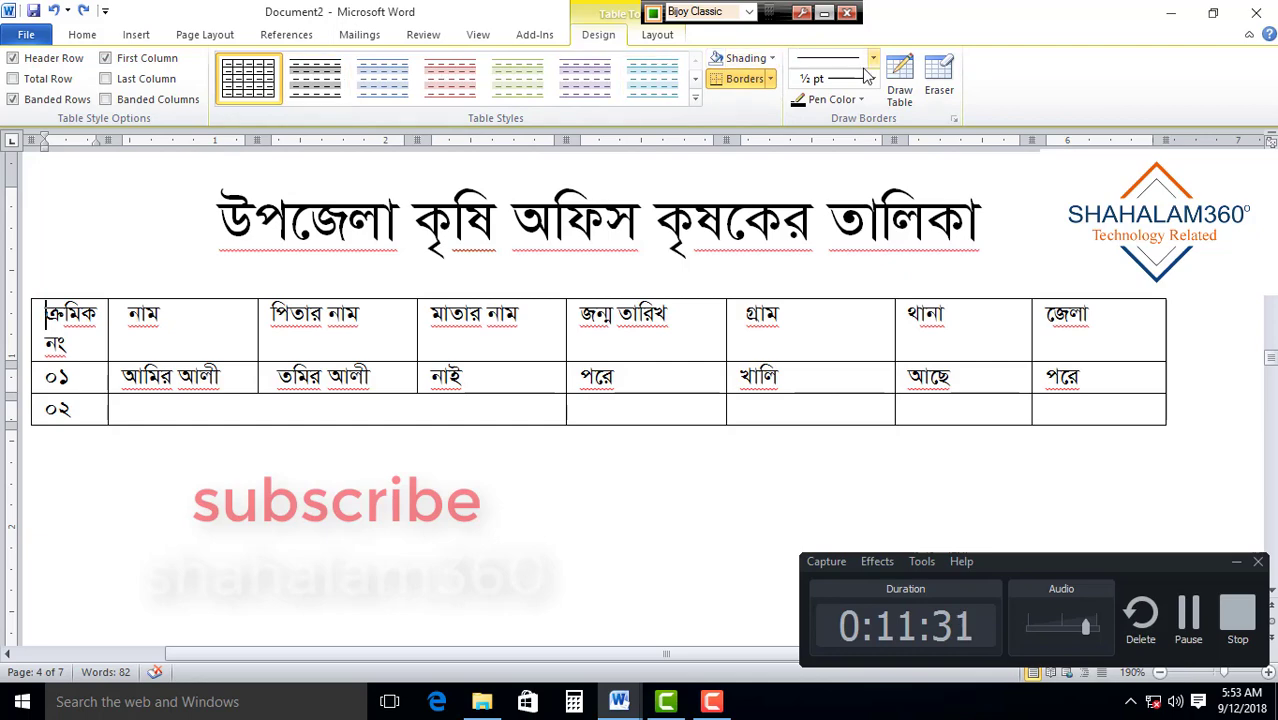
Draw two dividers inside the wide ০২ cell and a new border through the জন্ম তারিখ column
click(903, 80)
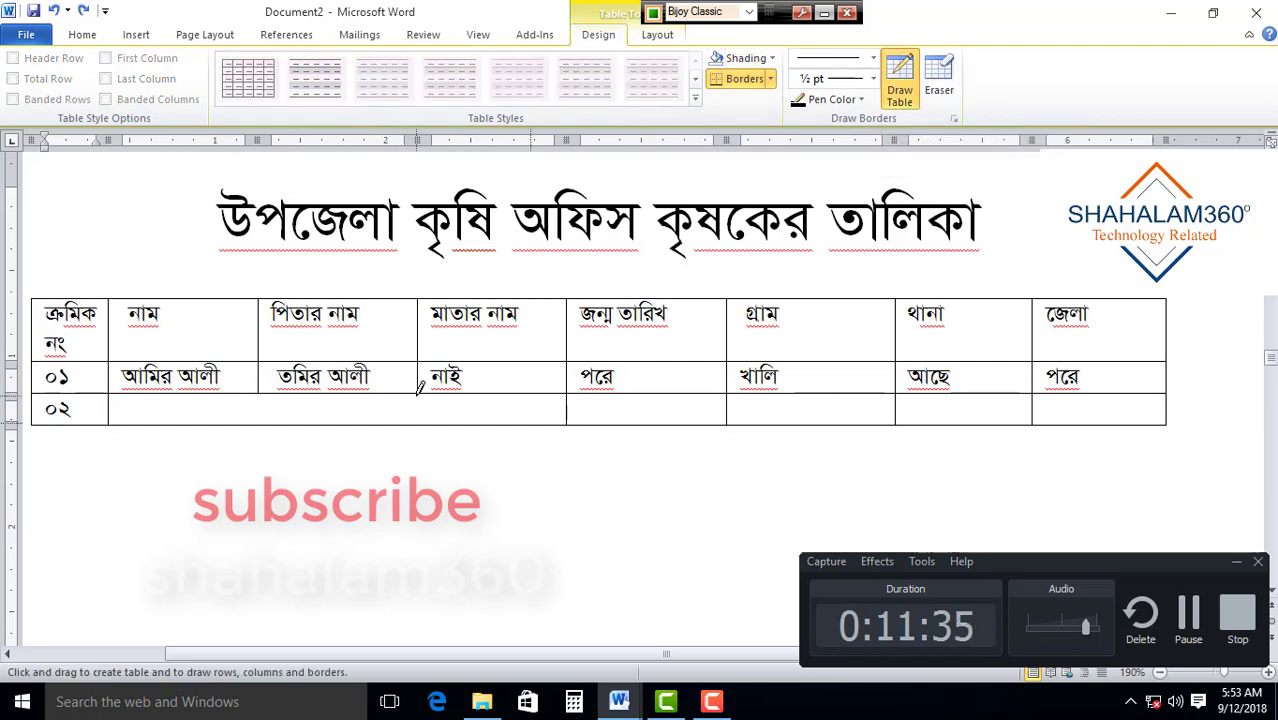
drag(418, 393, 417, 424)
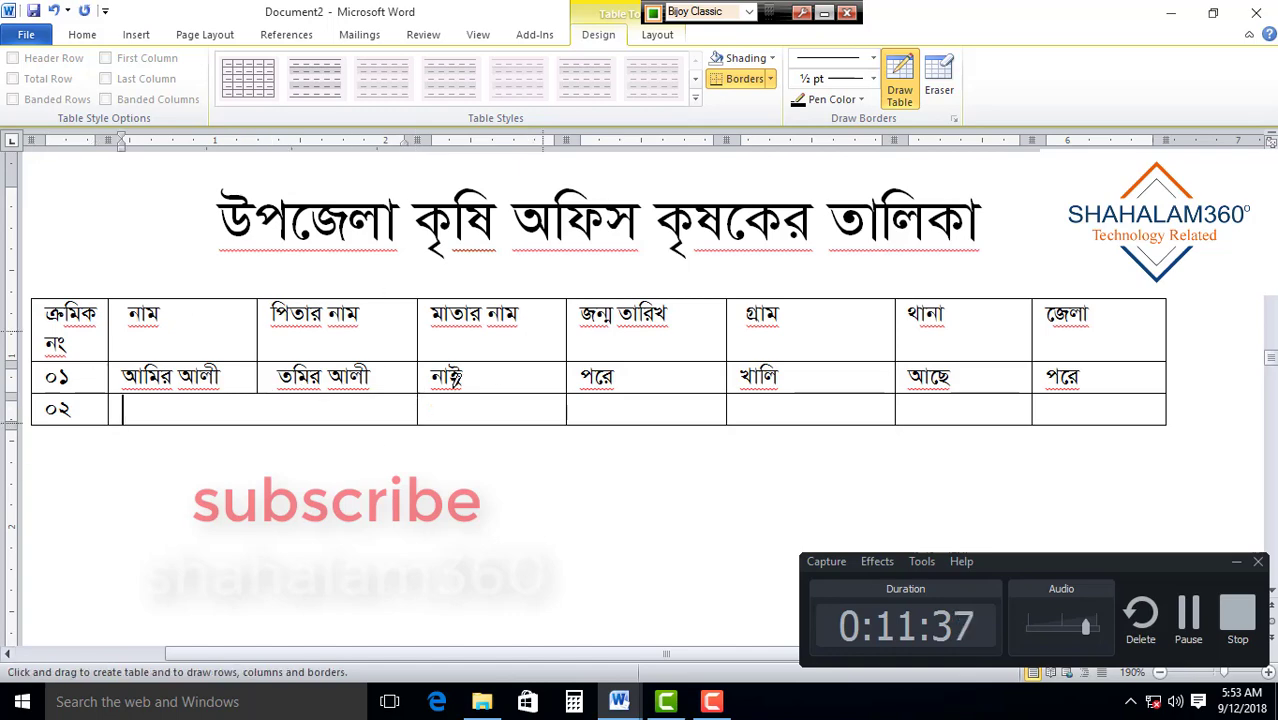
drag(487, 395, 487, 424)
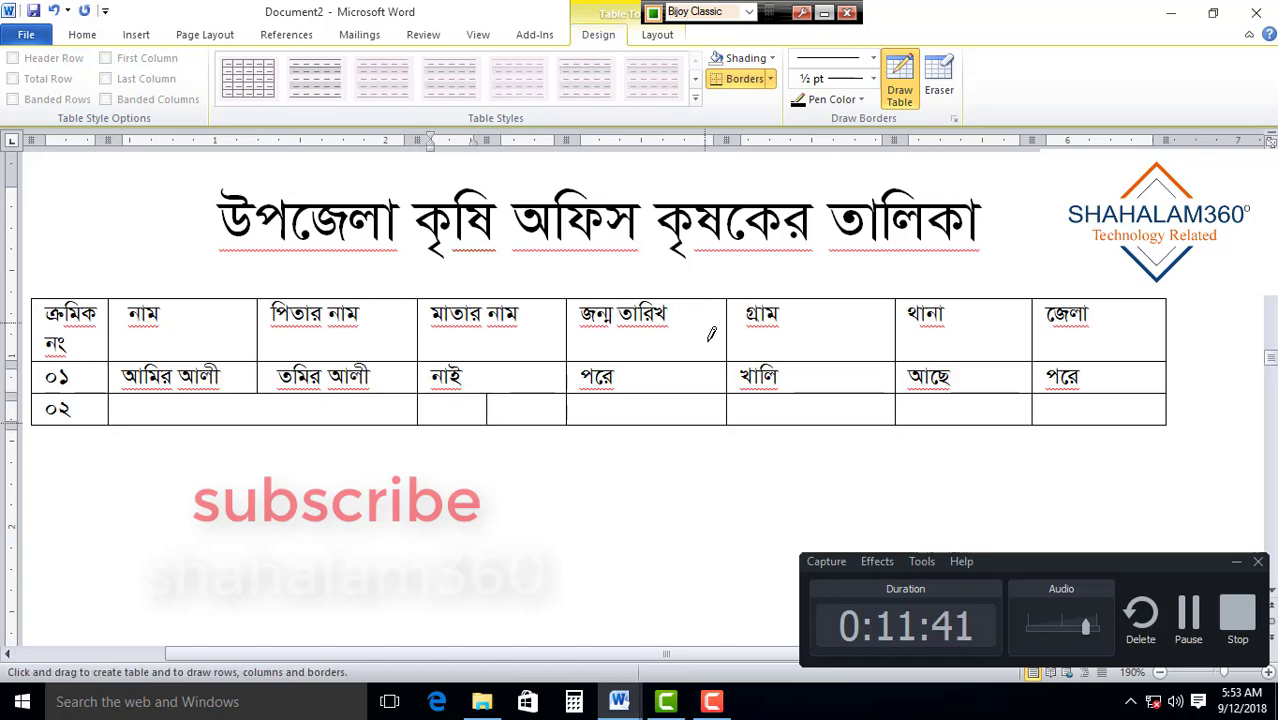
drag(656, 350, 656, 422)
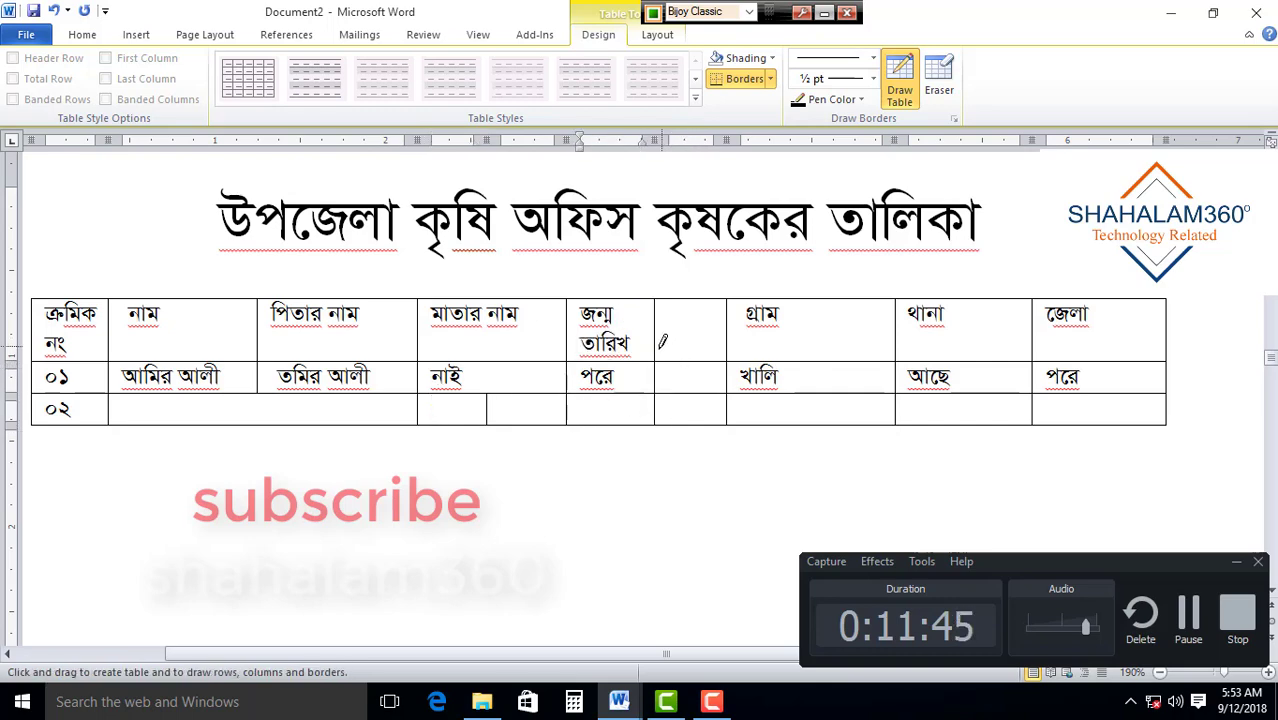
key(Escape)
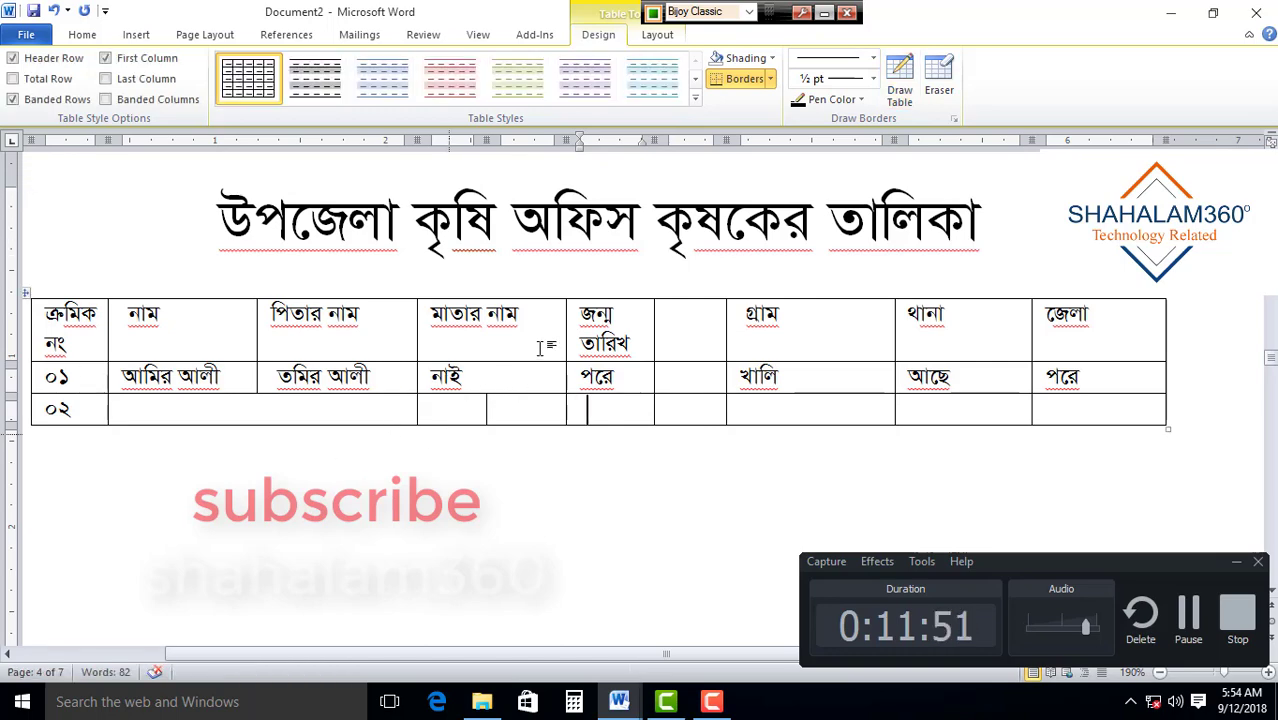
key(Down)
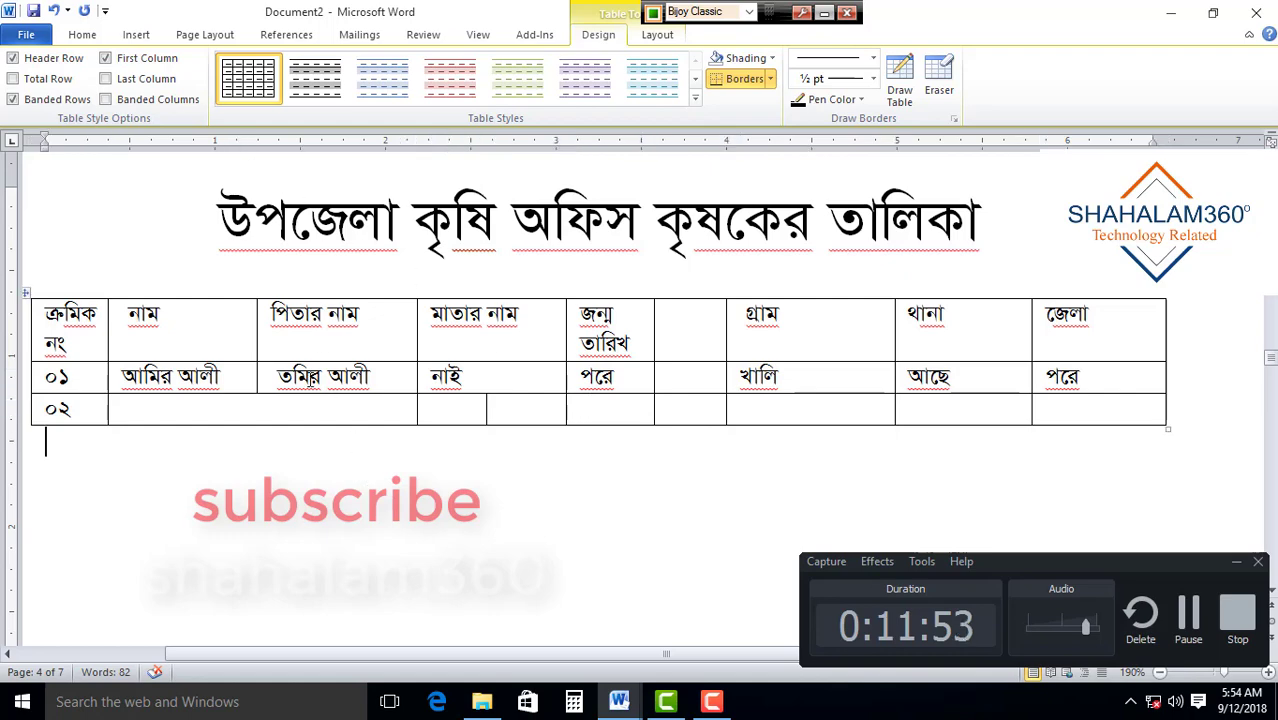
Insert the Desktop picture 96 below the farmer table
click(136, 34)
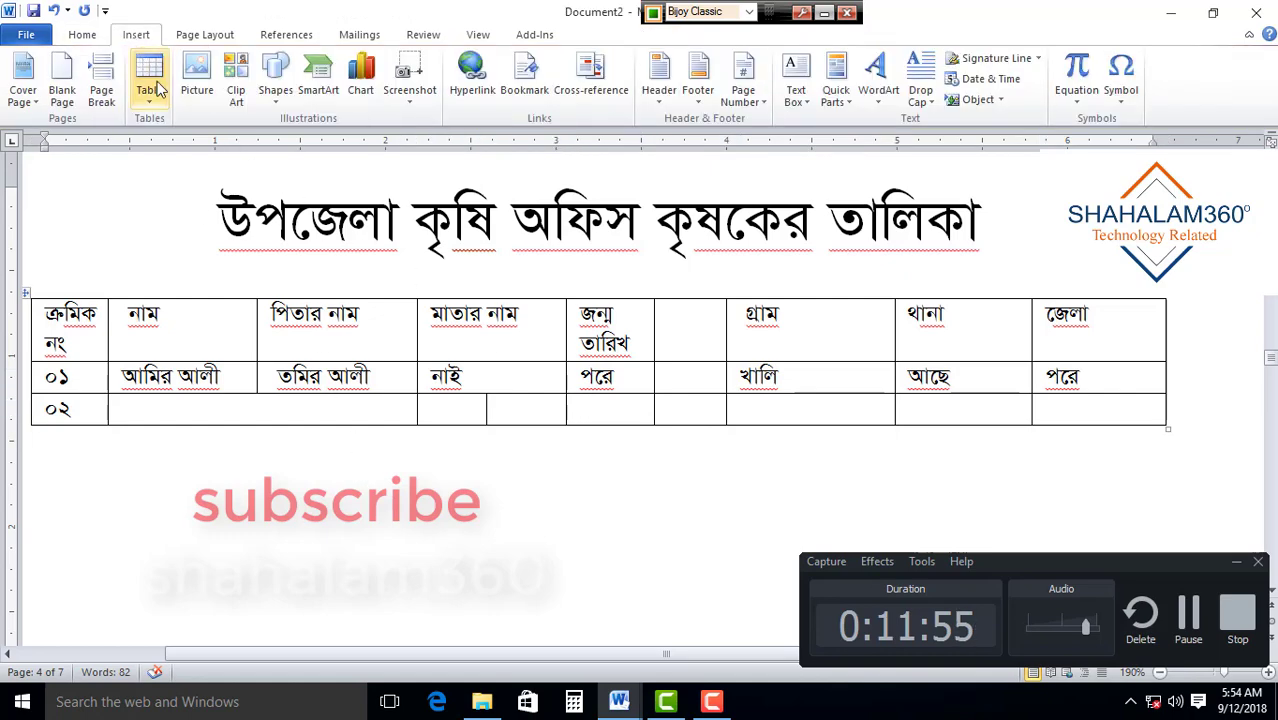
click(197, 85)
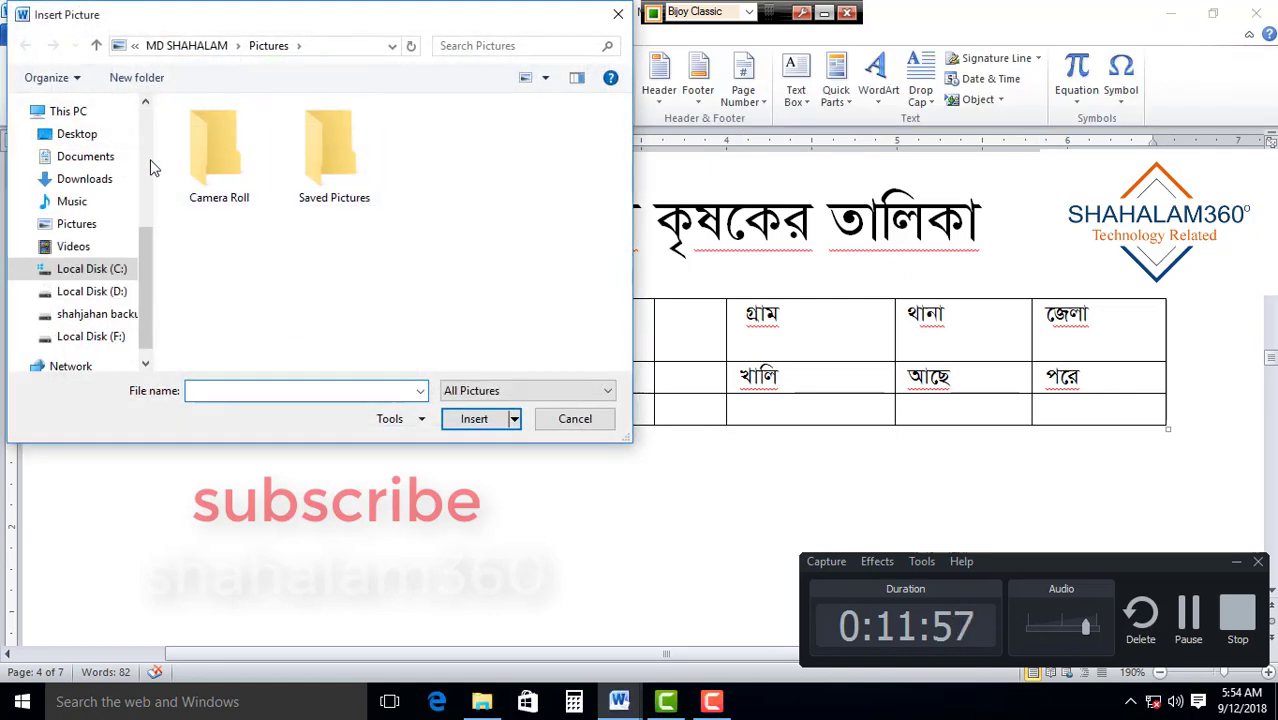
scroll(88, 205, up, 2)
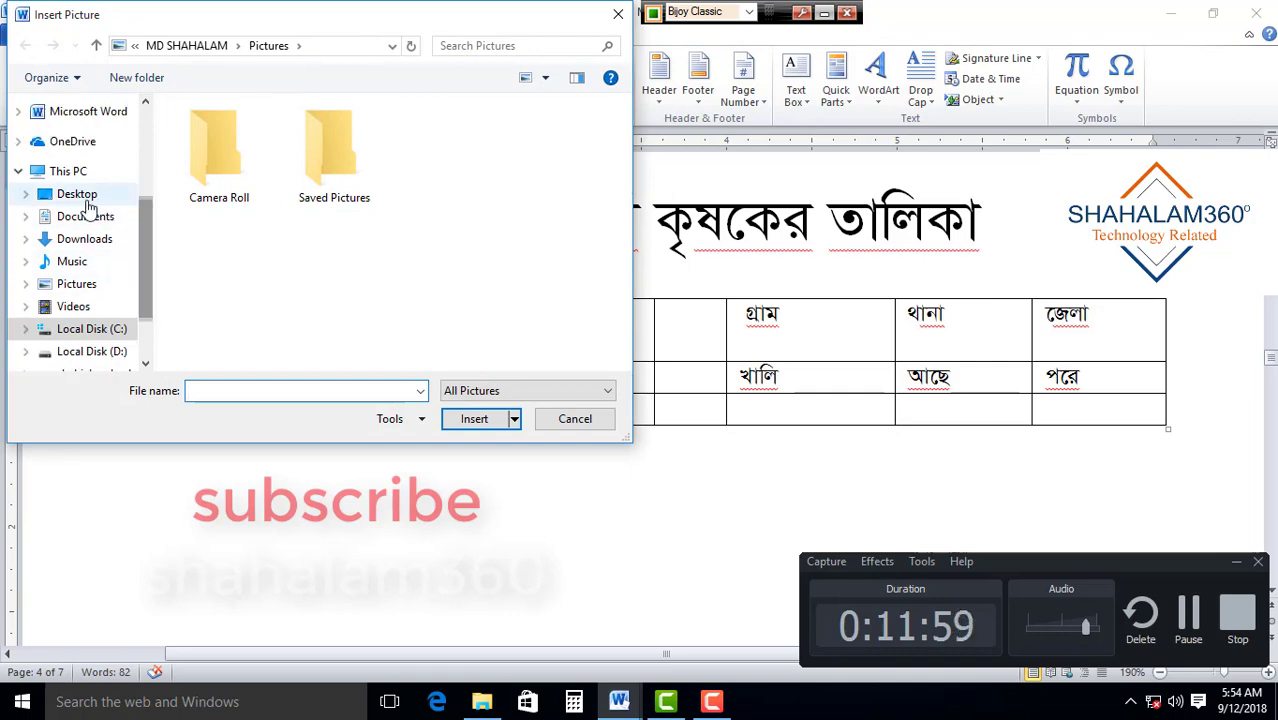
click(86, 198)
scroll(337, 280, down, 3)
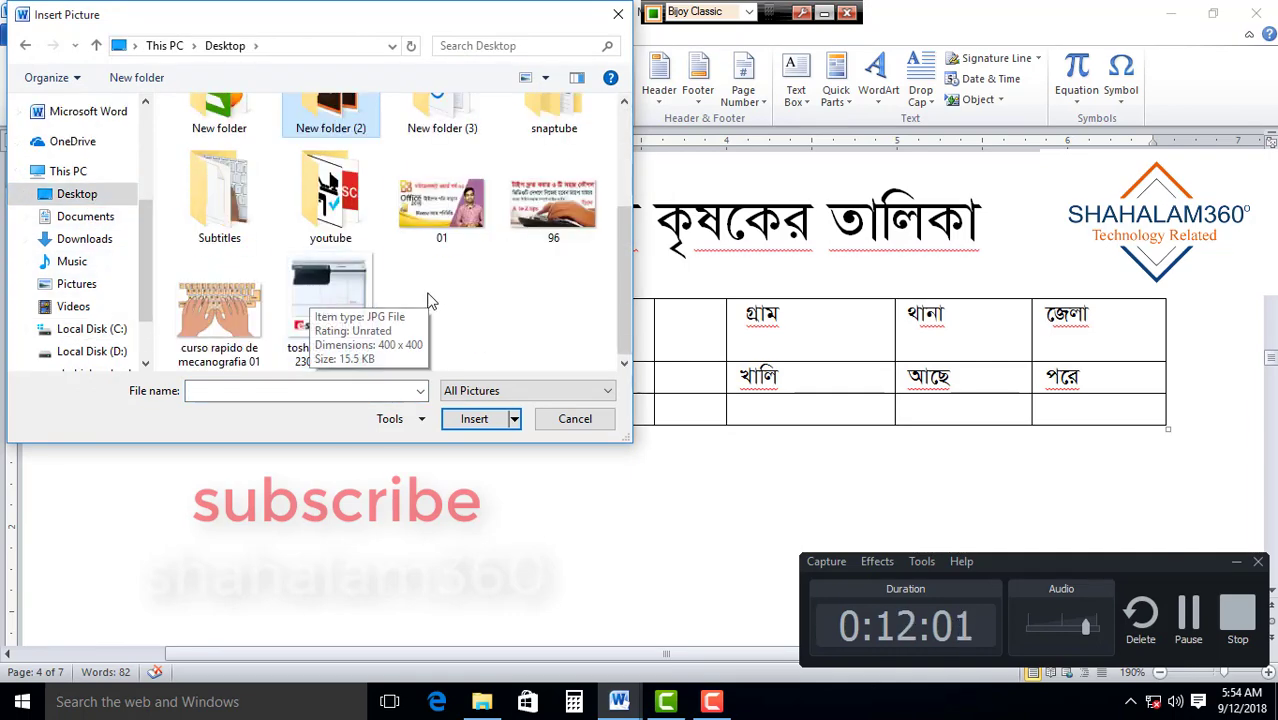
click(522, 238)
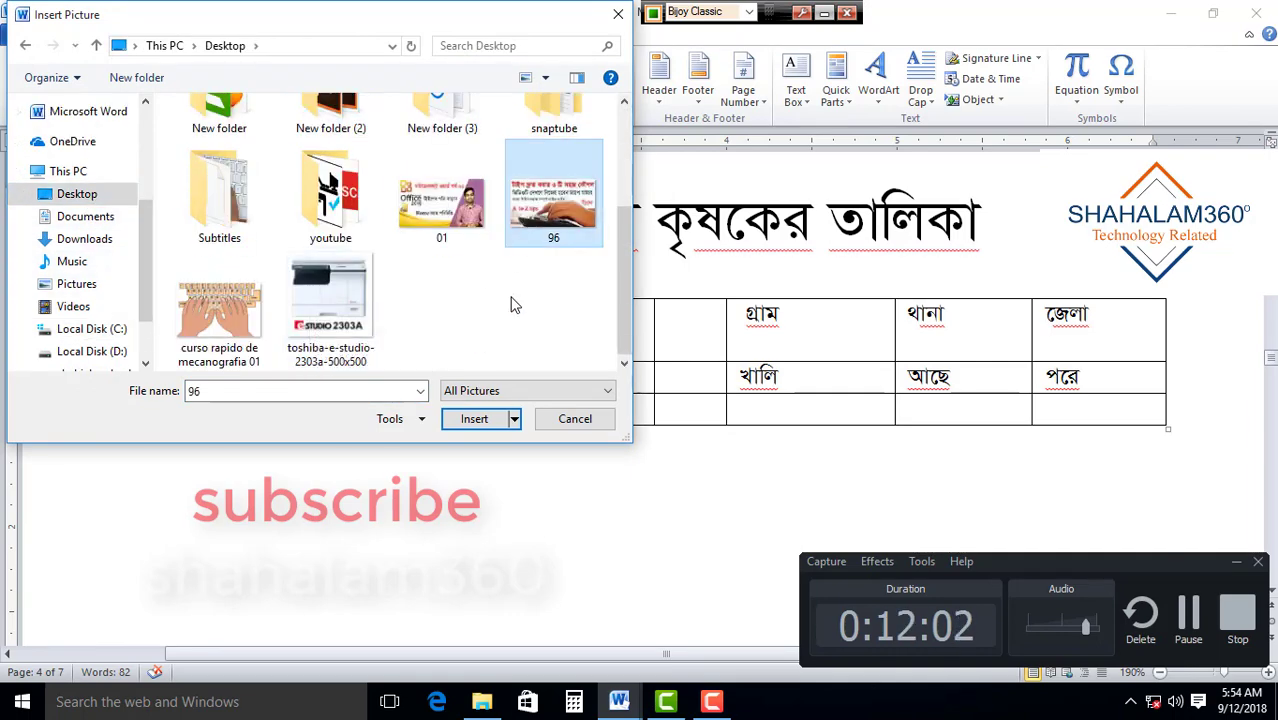
click(475, 420)
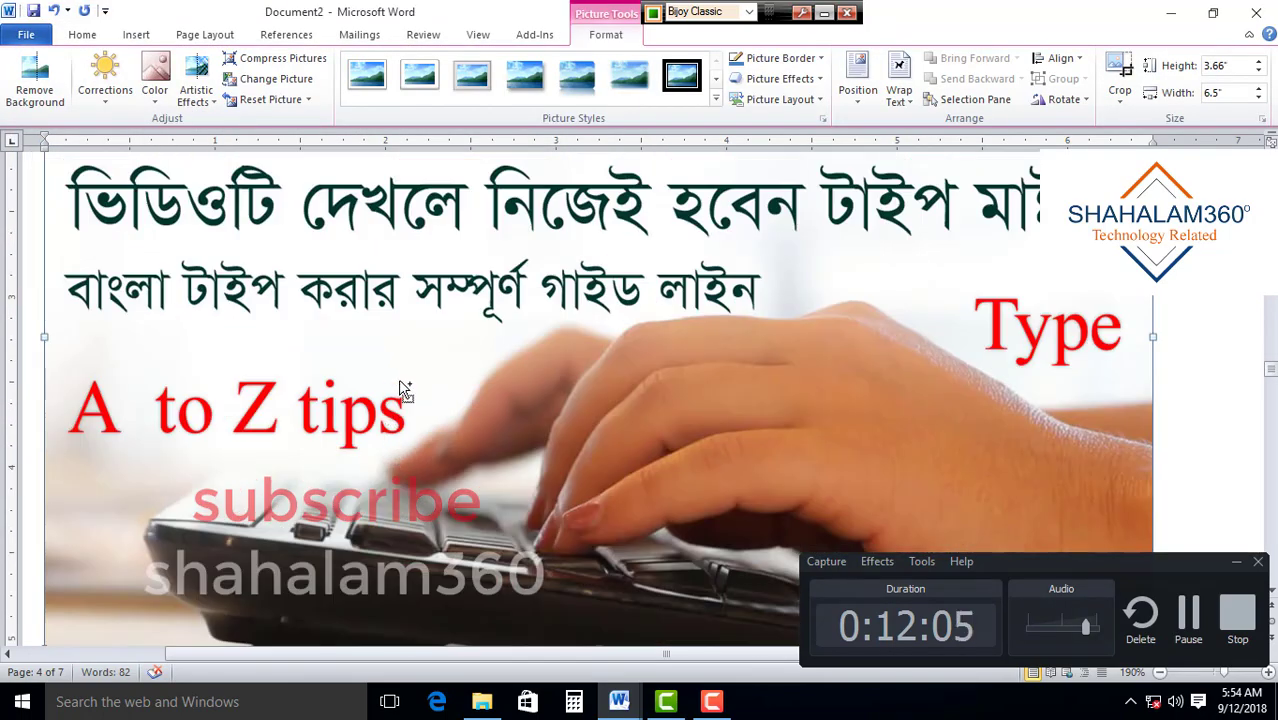
ctrl+scroll(403, 388, down, 4)
click(1236, 561)
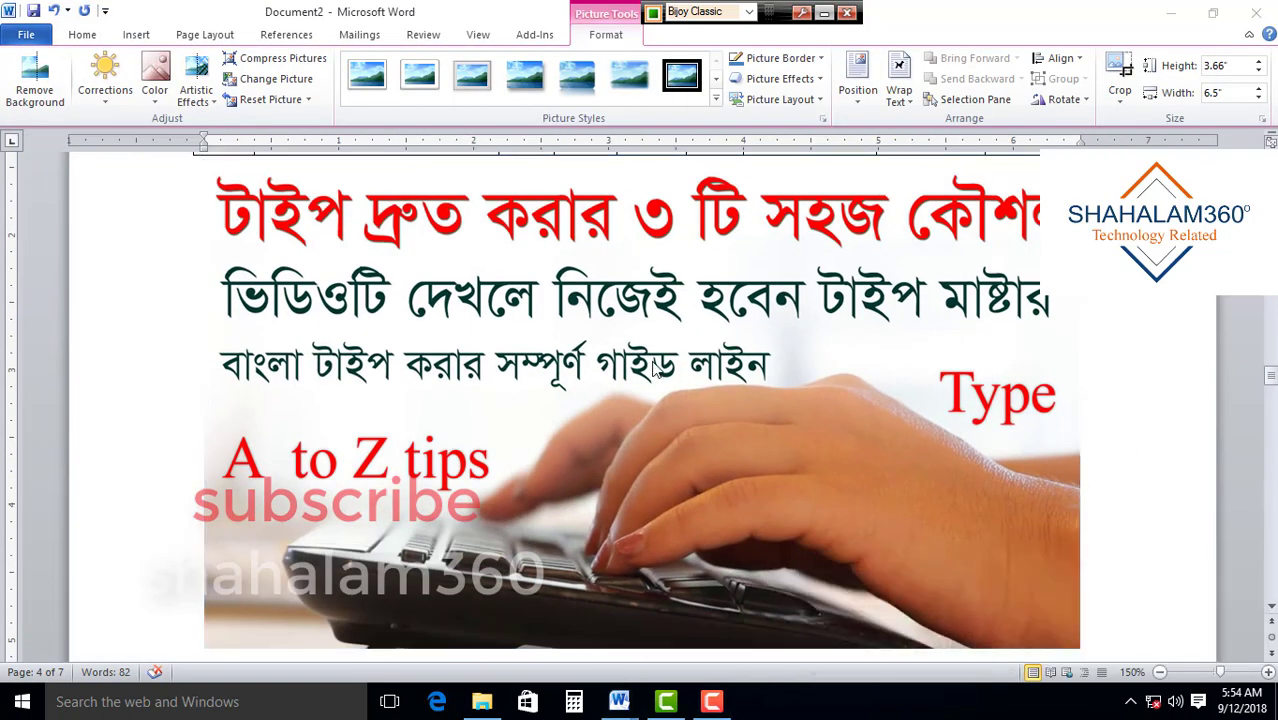
ctrl+scroll(655, 368, down, 4)
scroll(655, 368, up, 2)
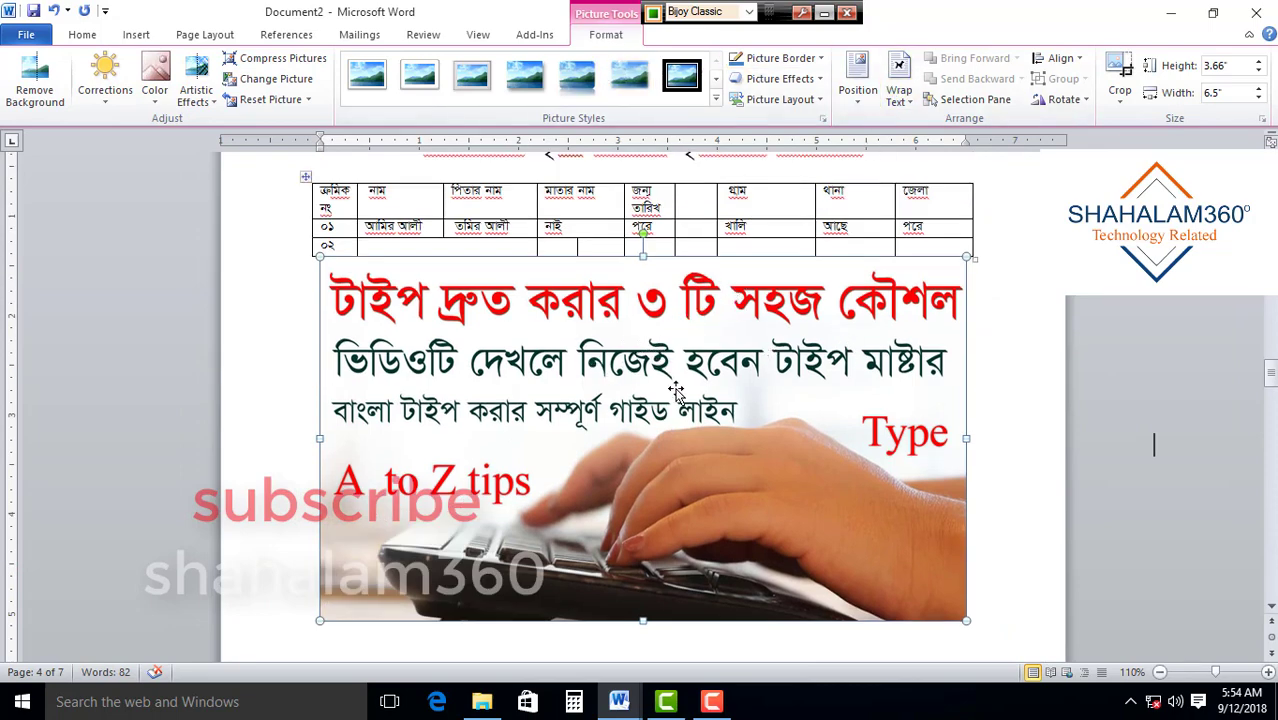
Set the picture behind text, shrink it to 4.69" × 2.64", and move it beneath the table
click(900, 67)
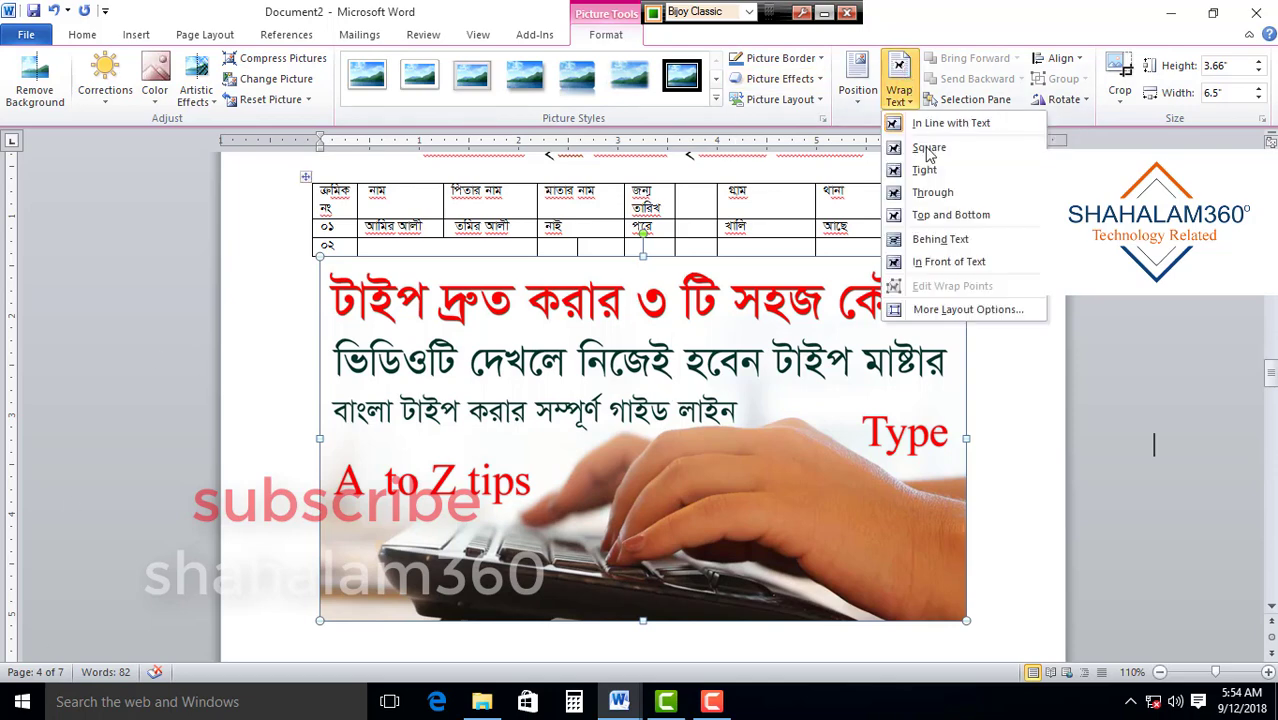
click(940, 244)
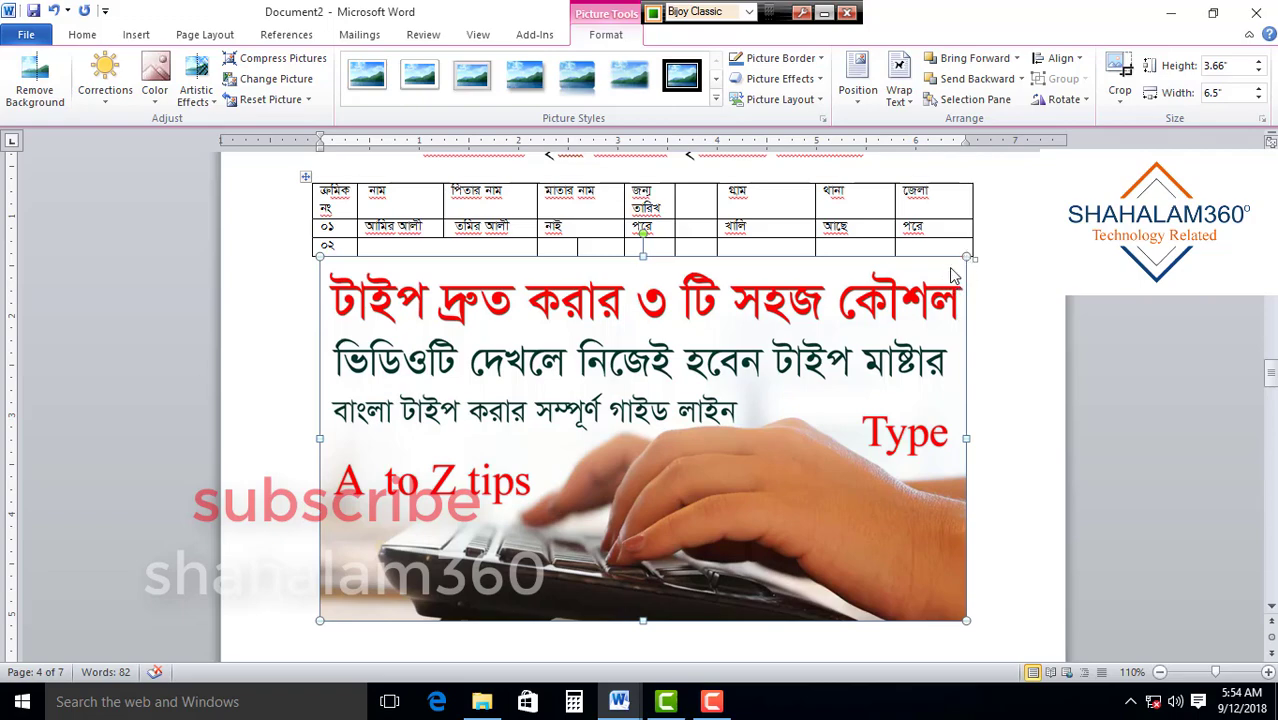
drag(953, 275, 614, 465)
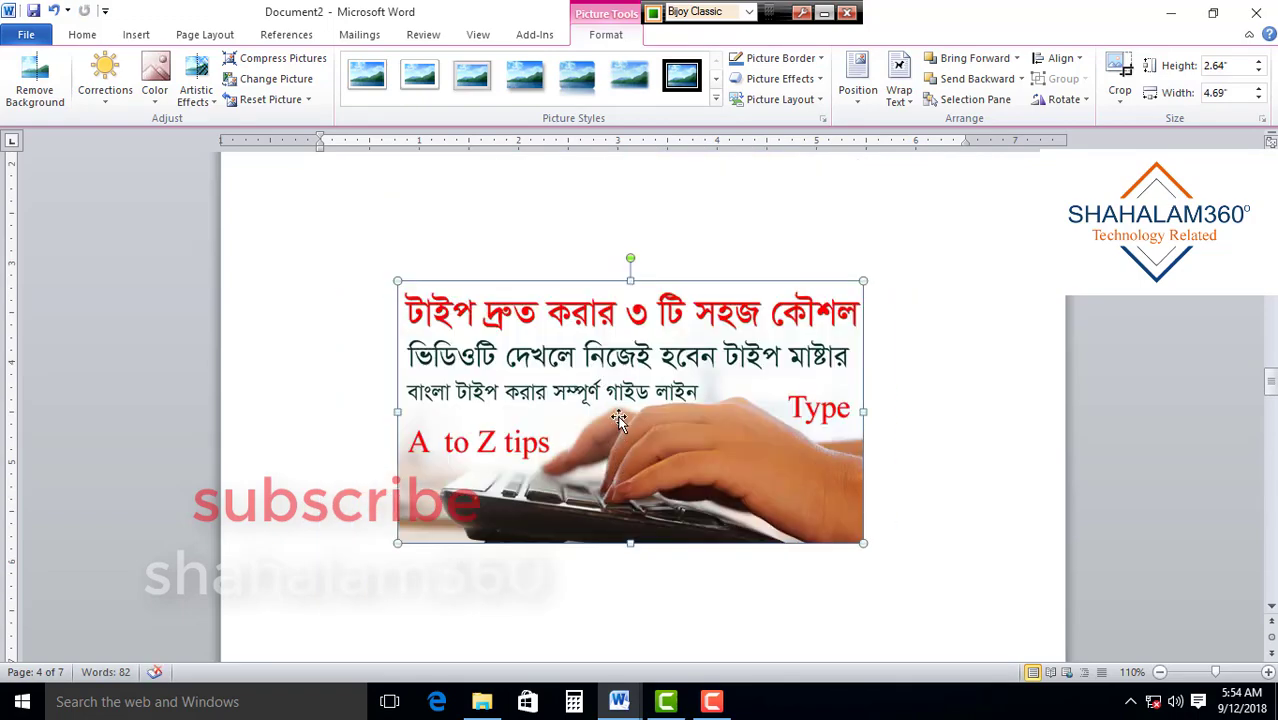
scroll(508, 322, up, 2)
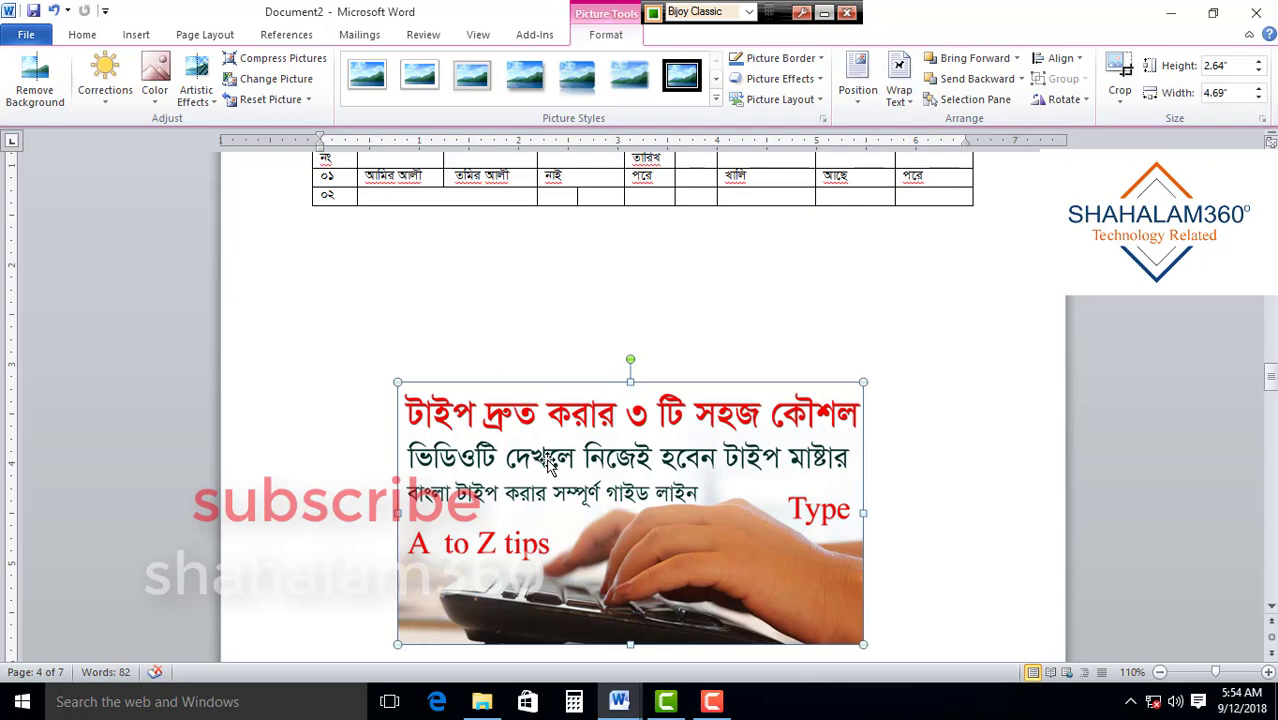
drag(567, 490, 577, 400)
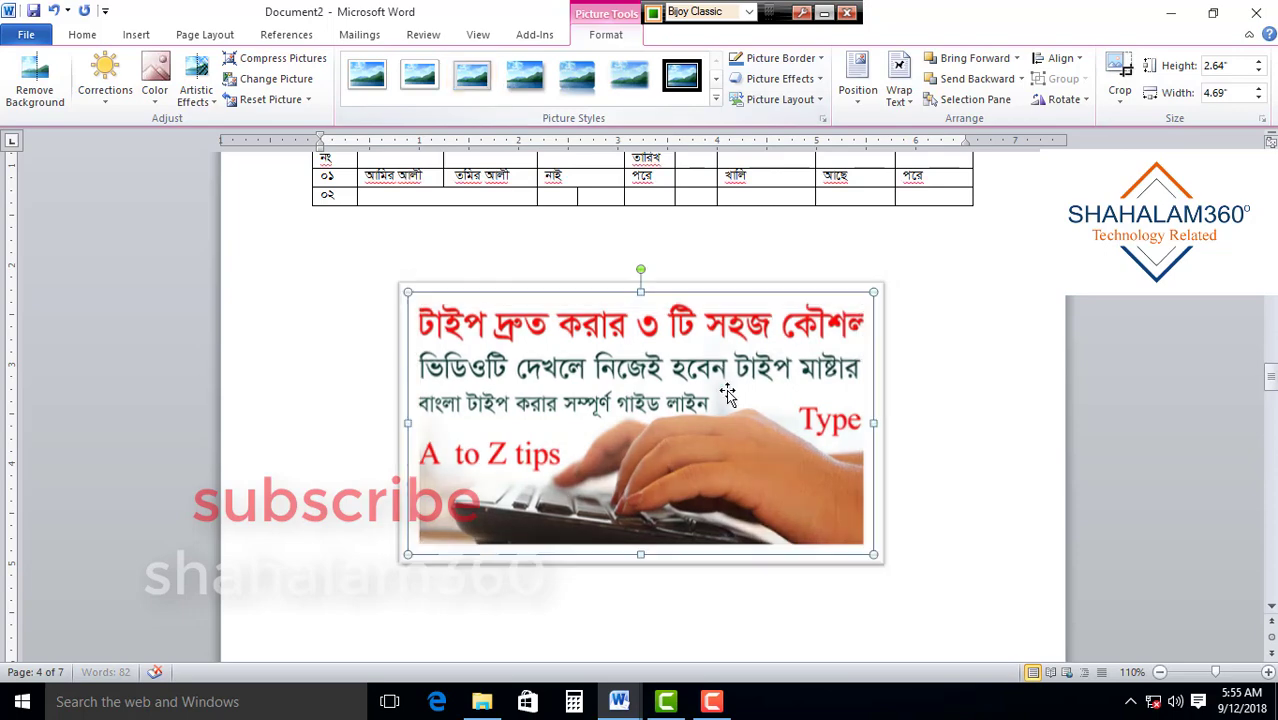
Apply the tilted perspective shadow picture style and nudge the picture slightly upward
click(524, 75)
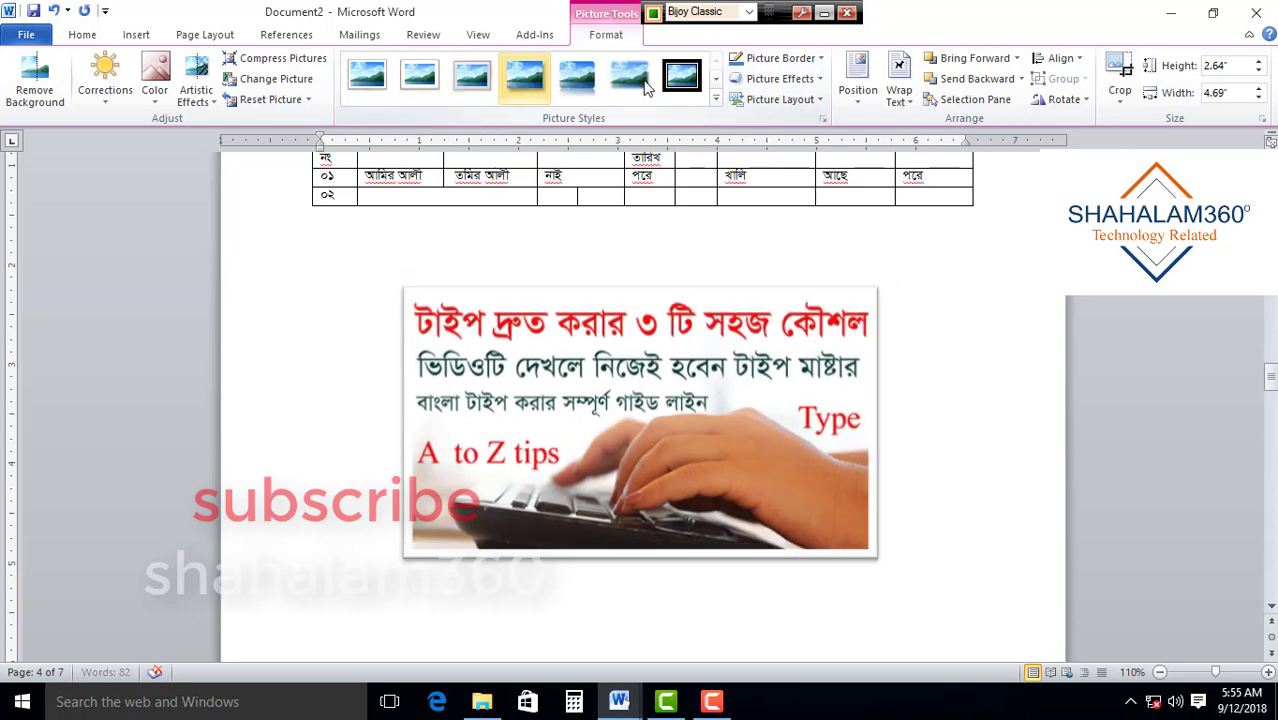
click(712, 93)
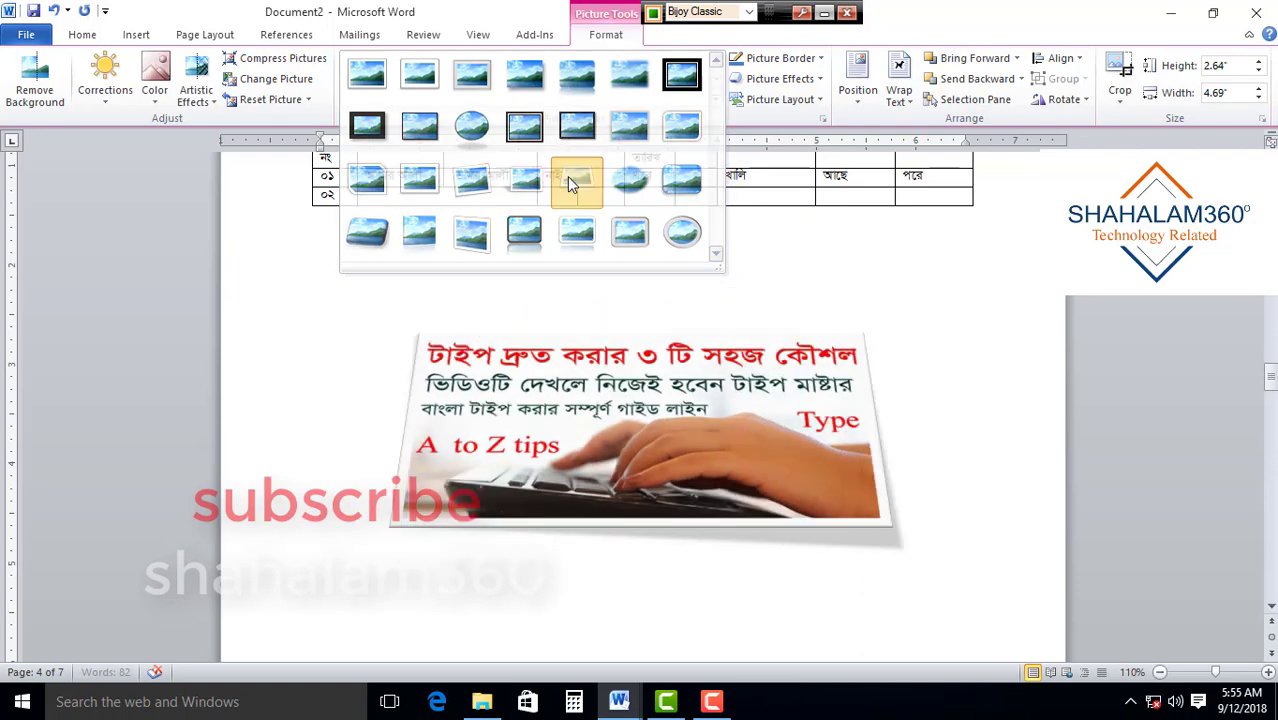
click(570, 178)
click(675, 625)
drag(539, 393, 537, 375)
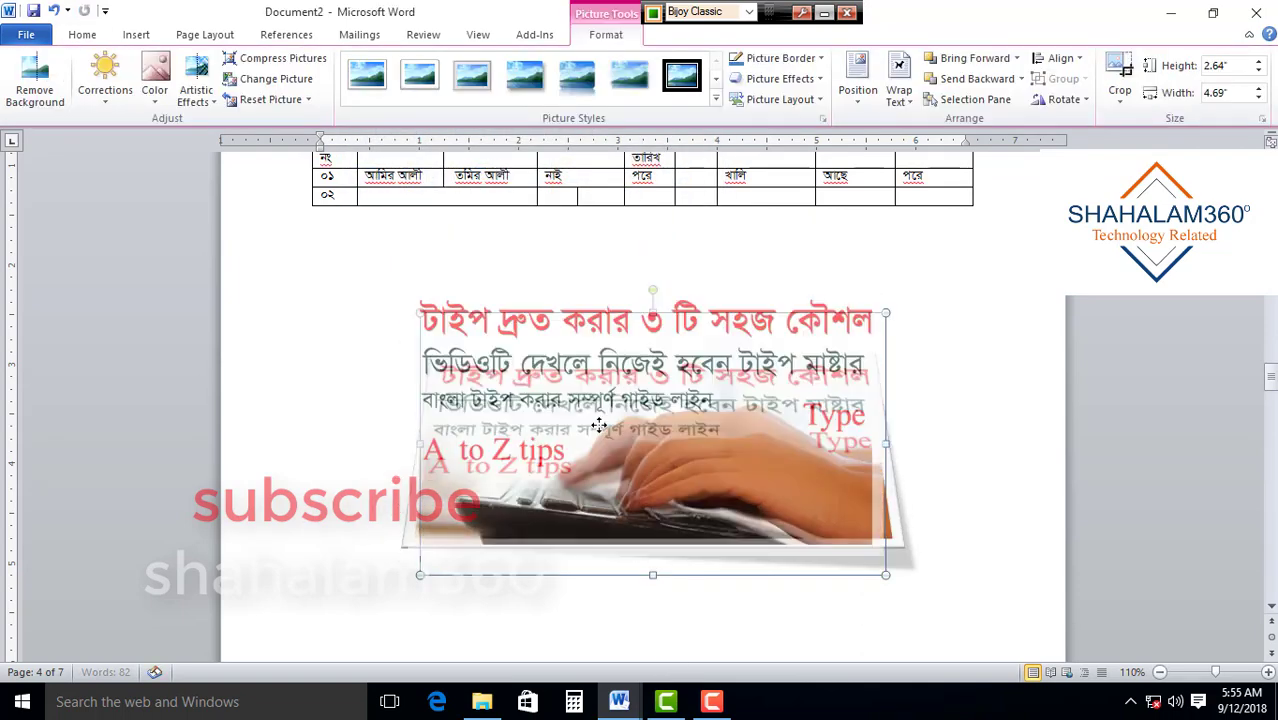
mouse_move(105, 80)
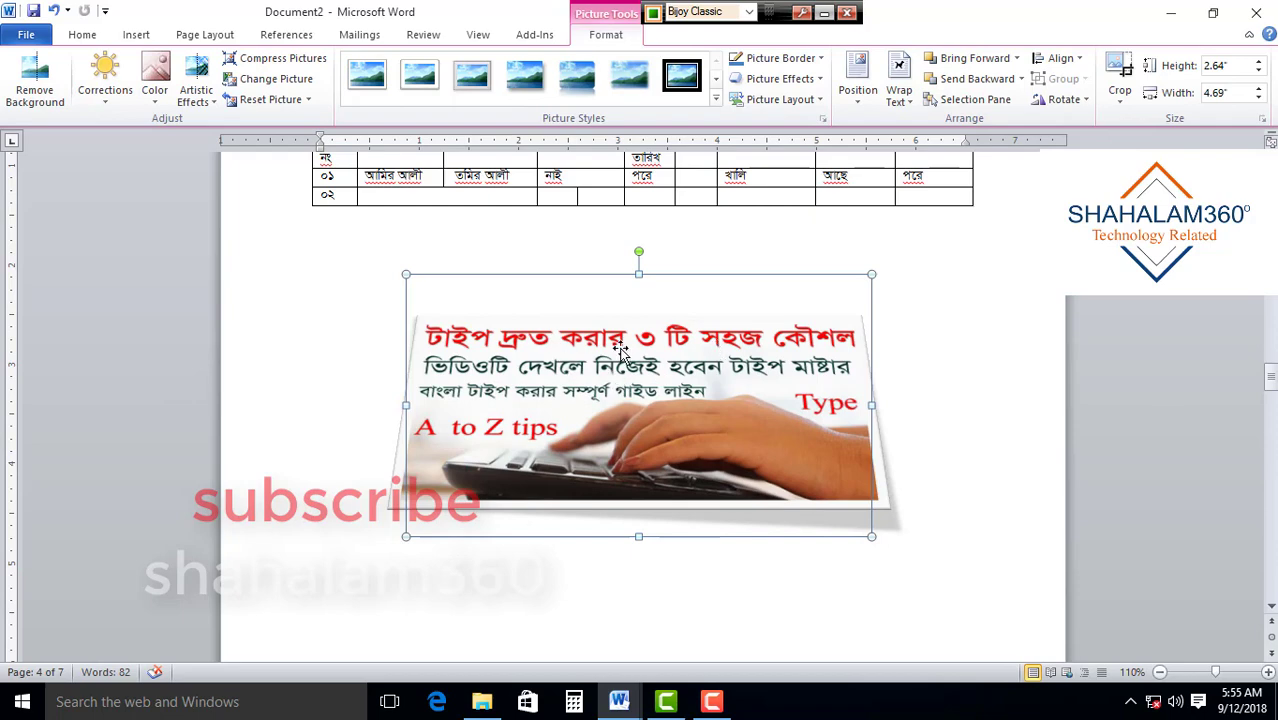
Set the picture to Brightness +40% Contrast 0% and add a grainy artistic effect
click(110, 78)
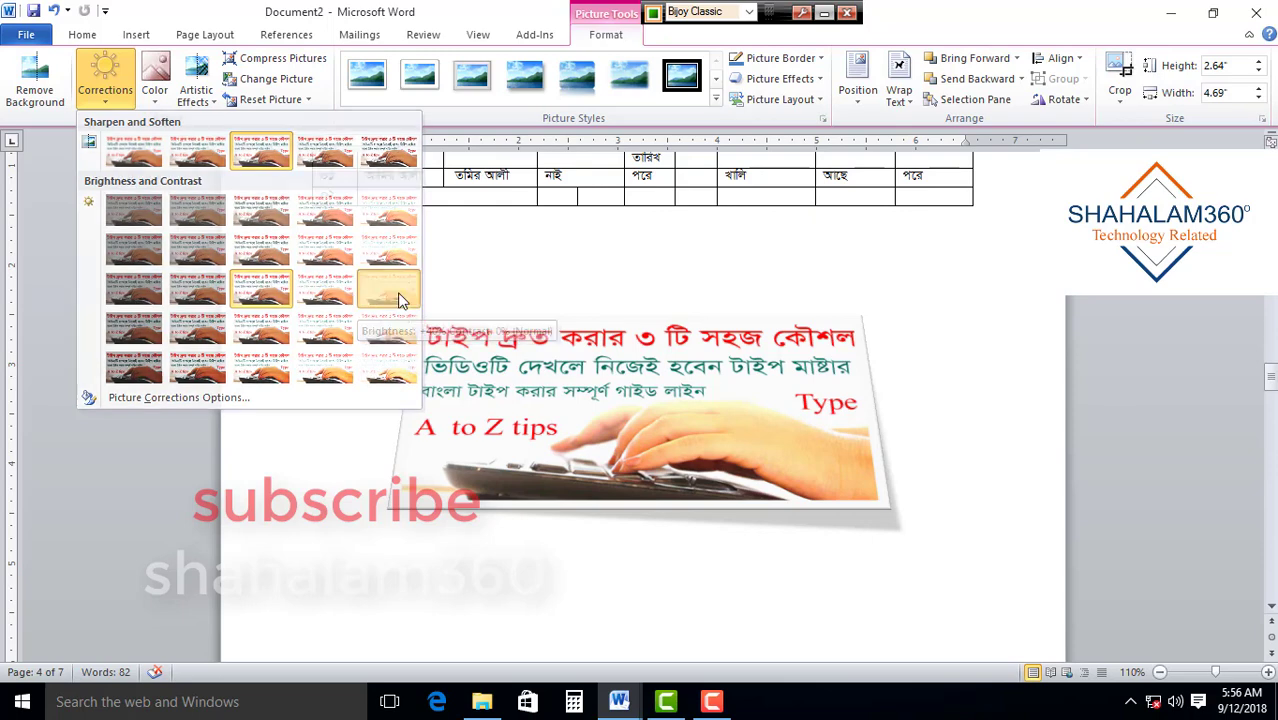
click(398, 293)
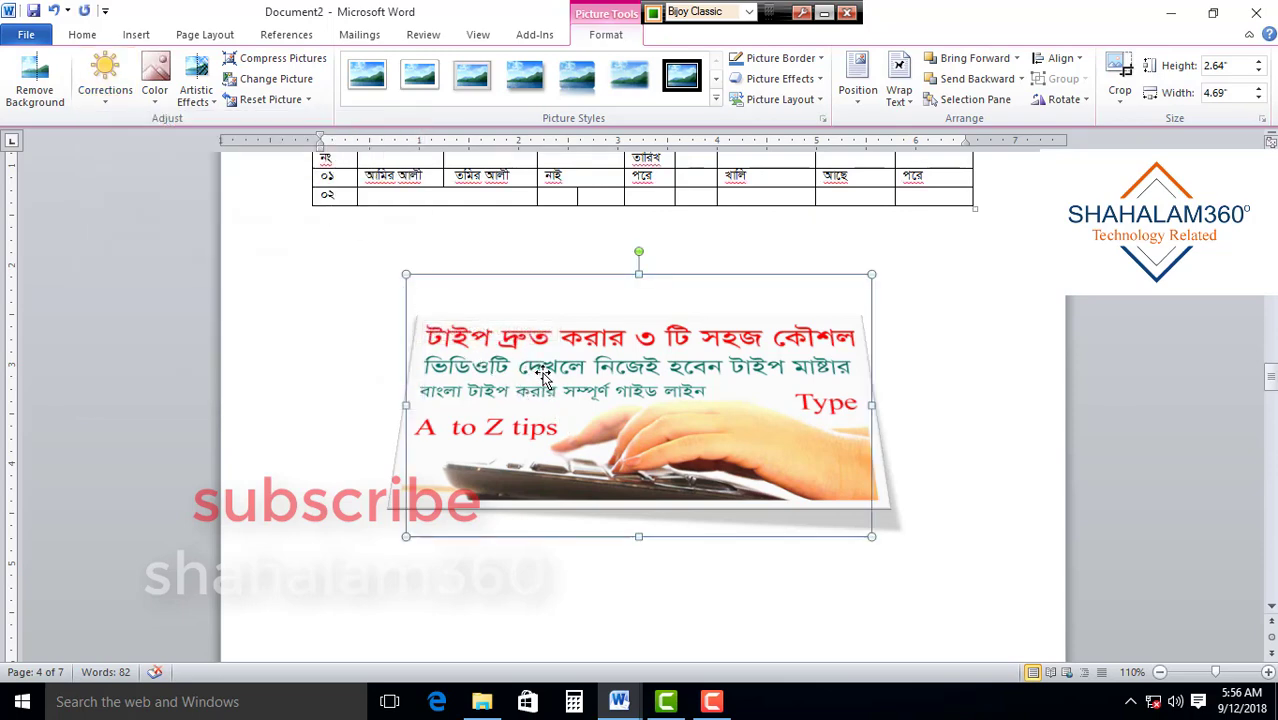
click(196, 90)
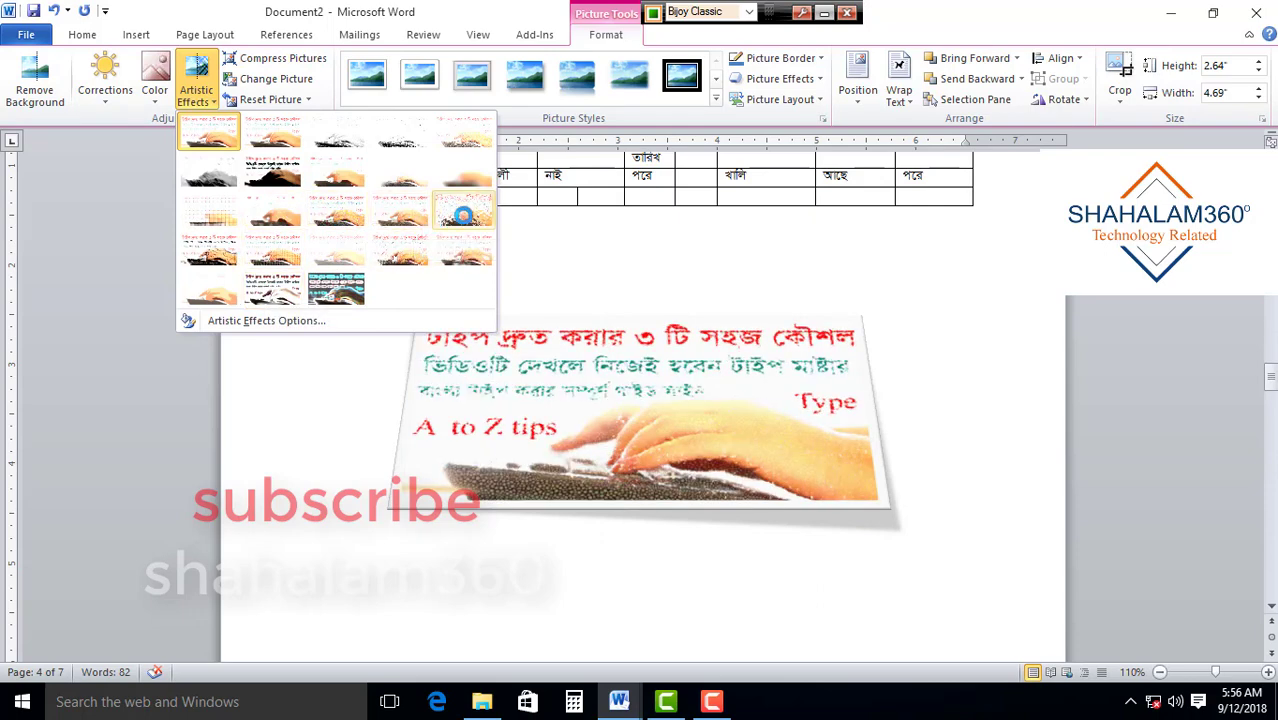
click(404, 214)
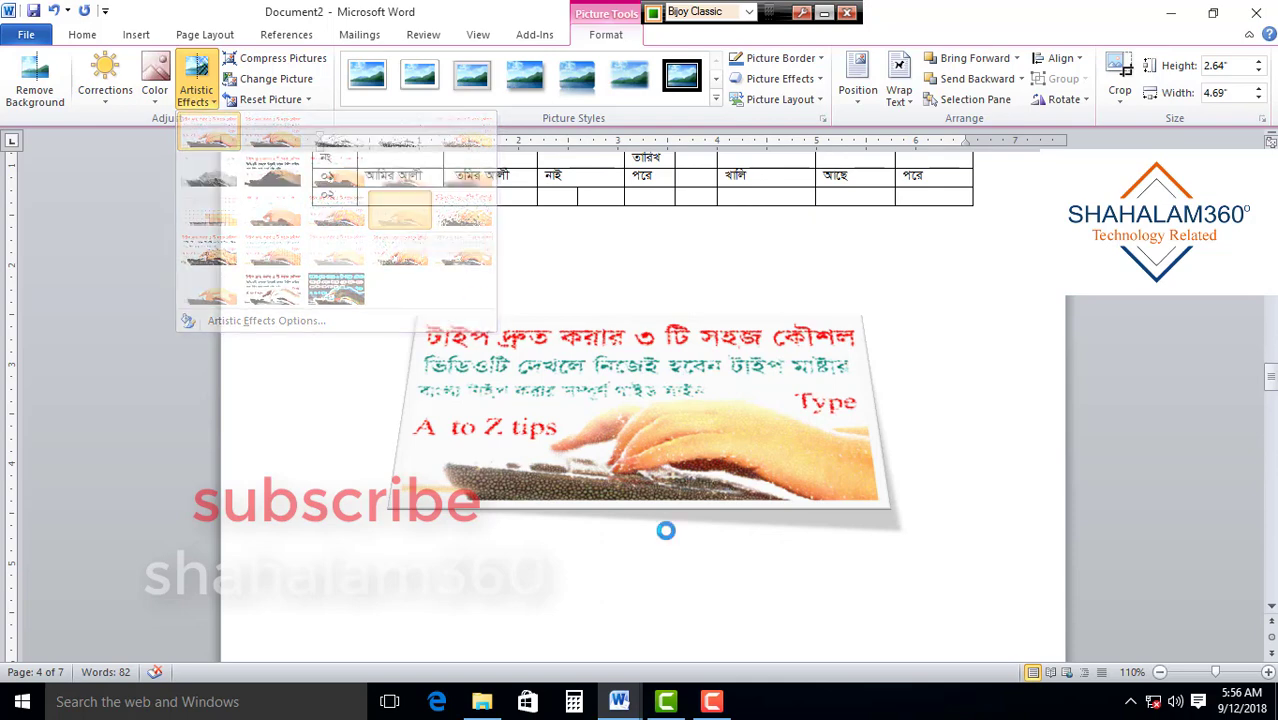
click(621, 600)
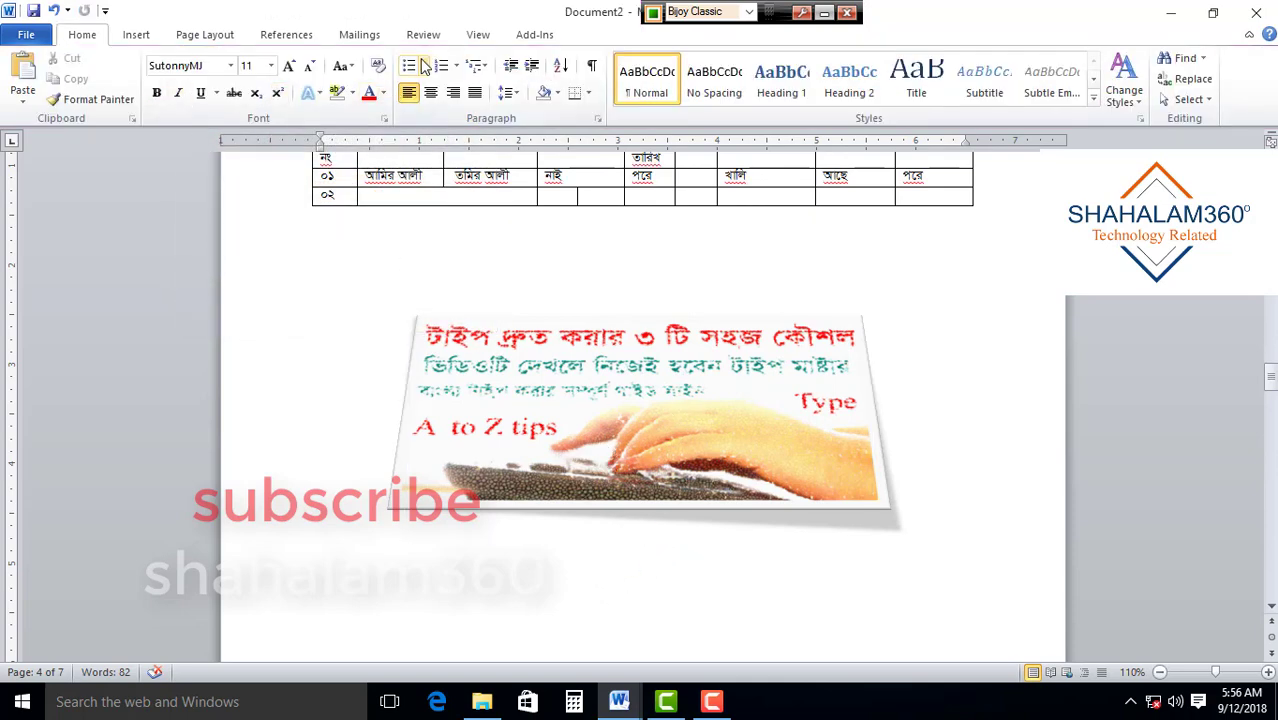
Replace the picture with 'curso rapido de mecanografia 01' and reposition it below the table
click(522, 392)
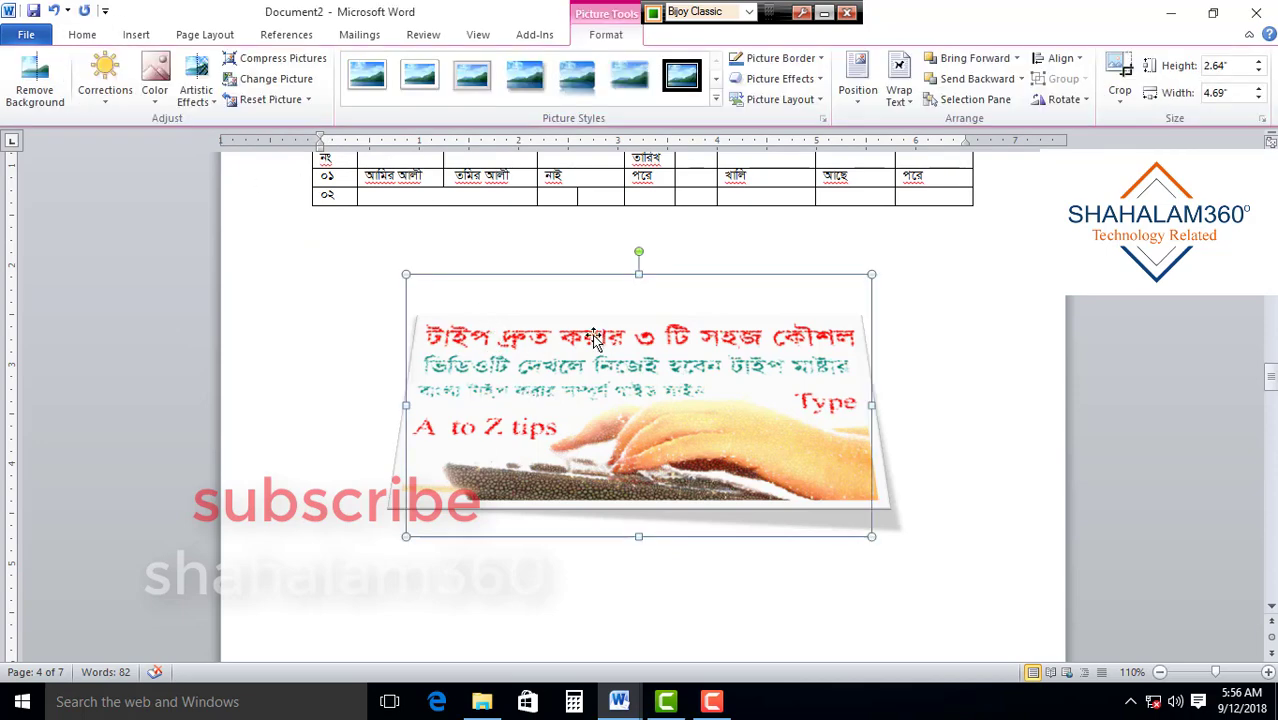
click(289, 89)
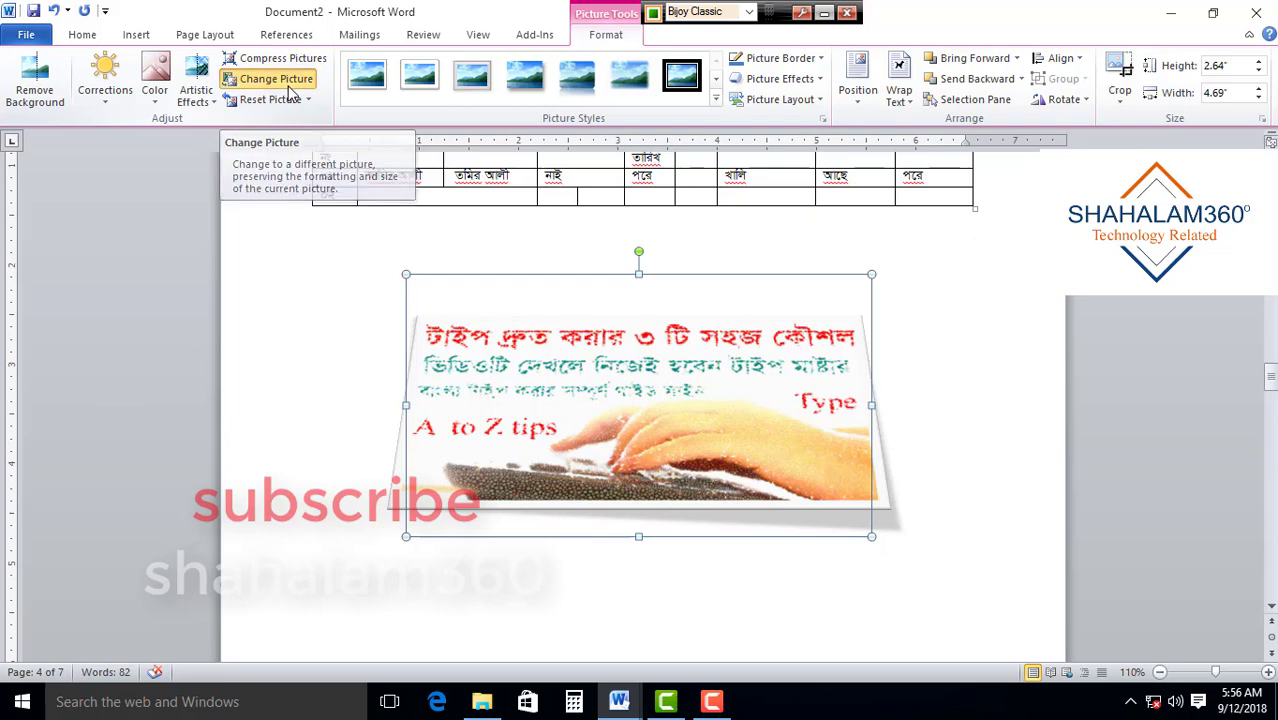
scroll(440, 258, down, 1)
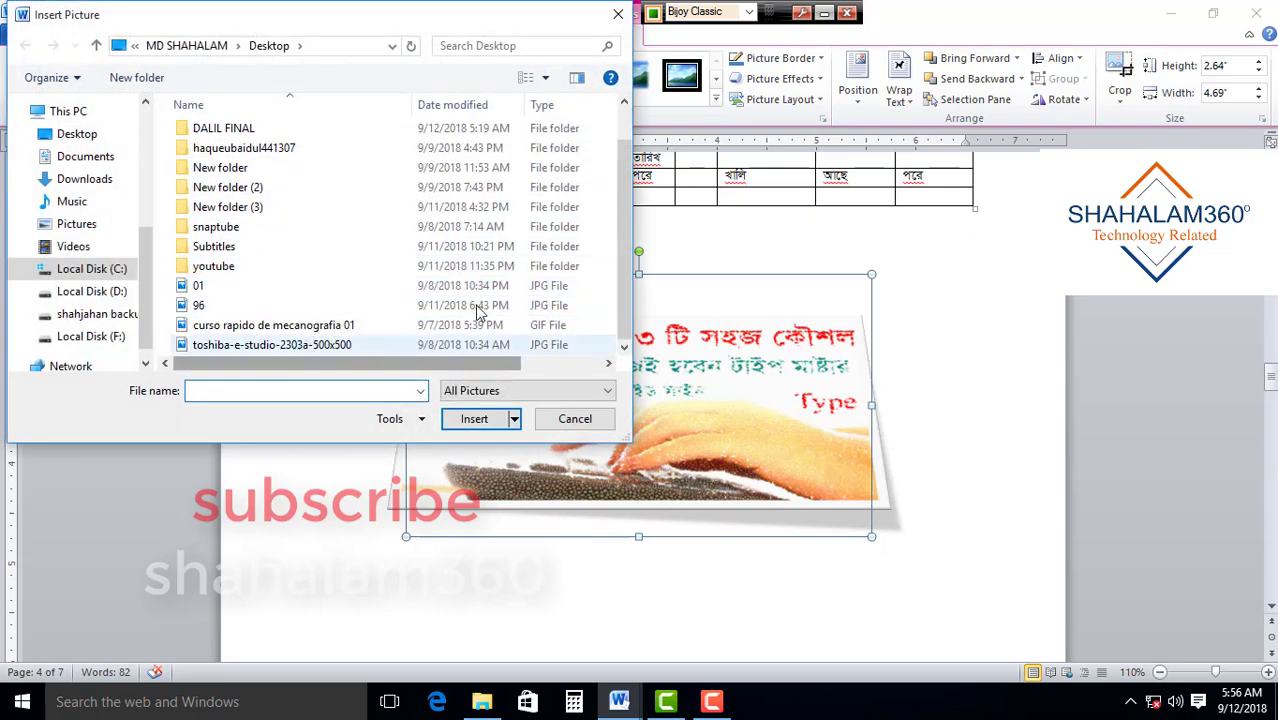
click(232, 326)
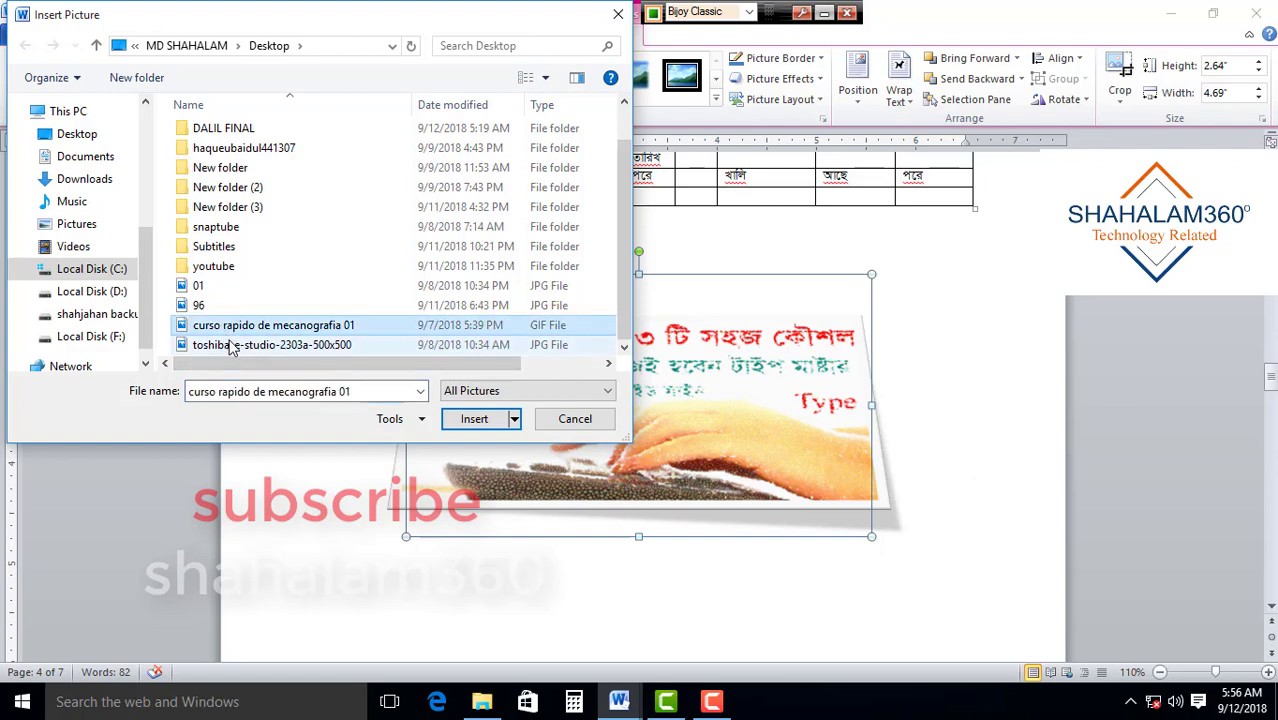
click(474, 418)
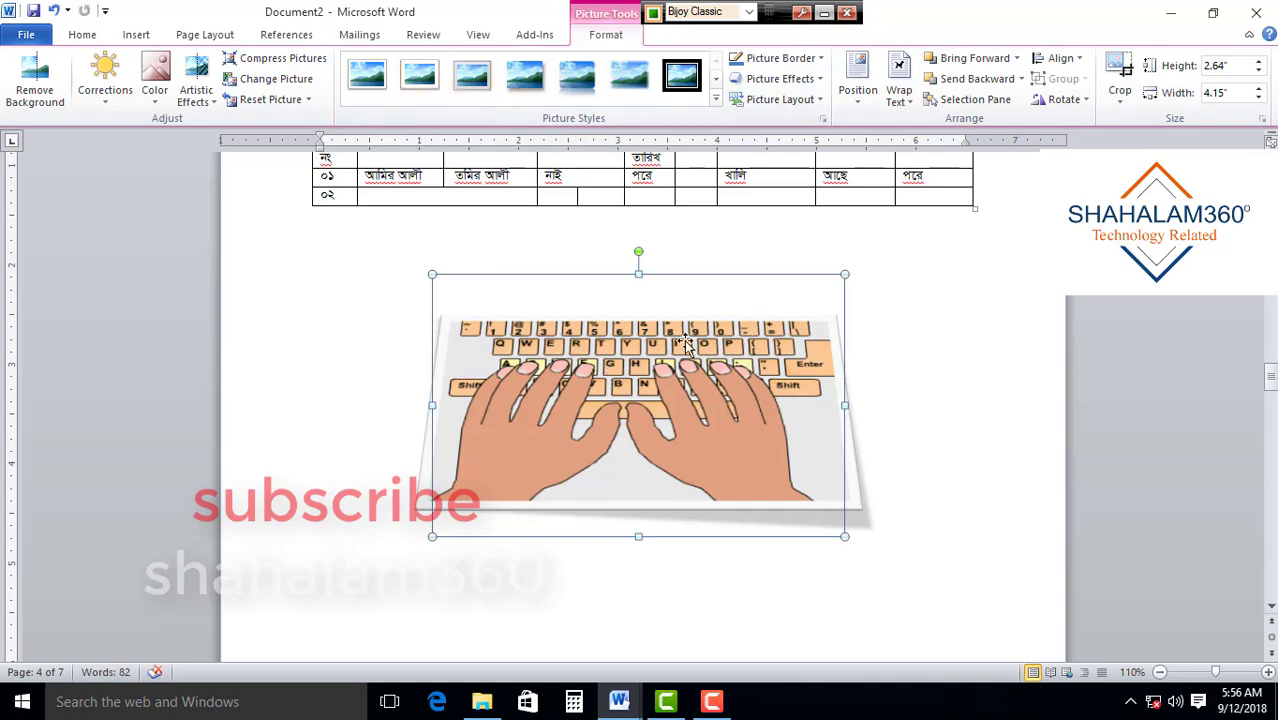
drag(702, 362, 655, 432)
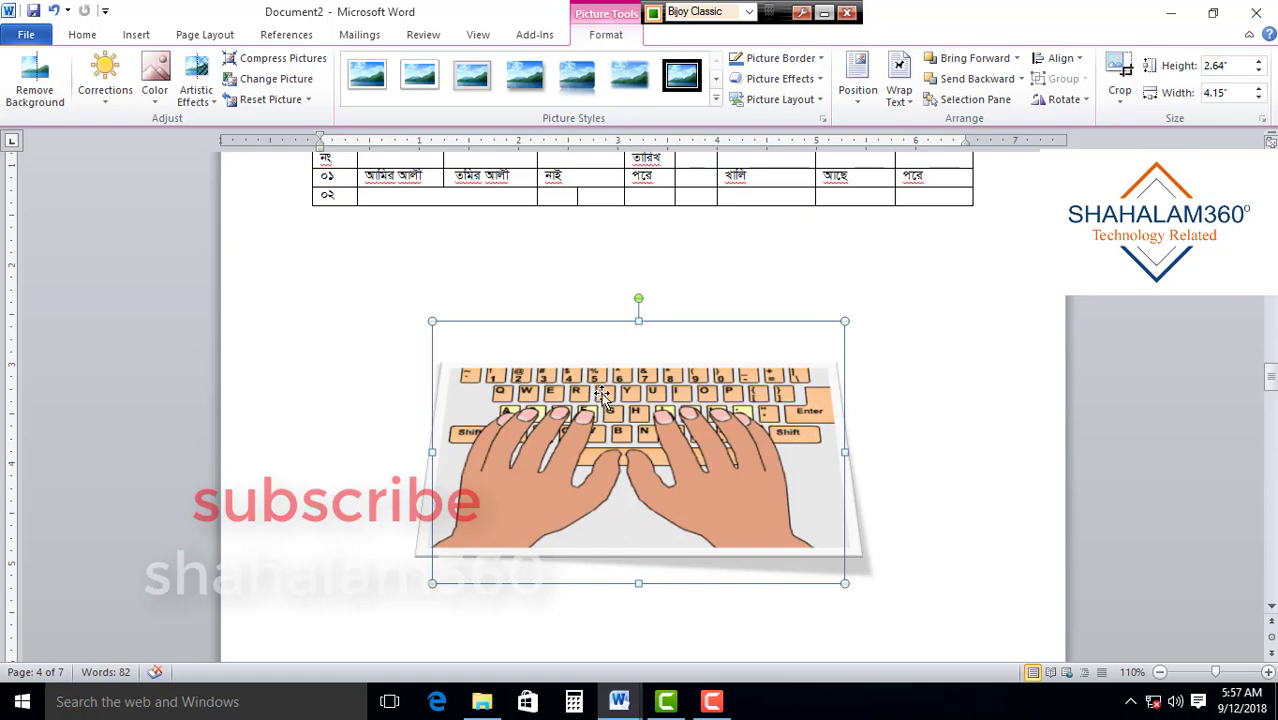
drag(617, 388, 626, 380)
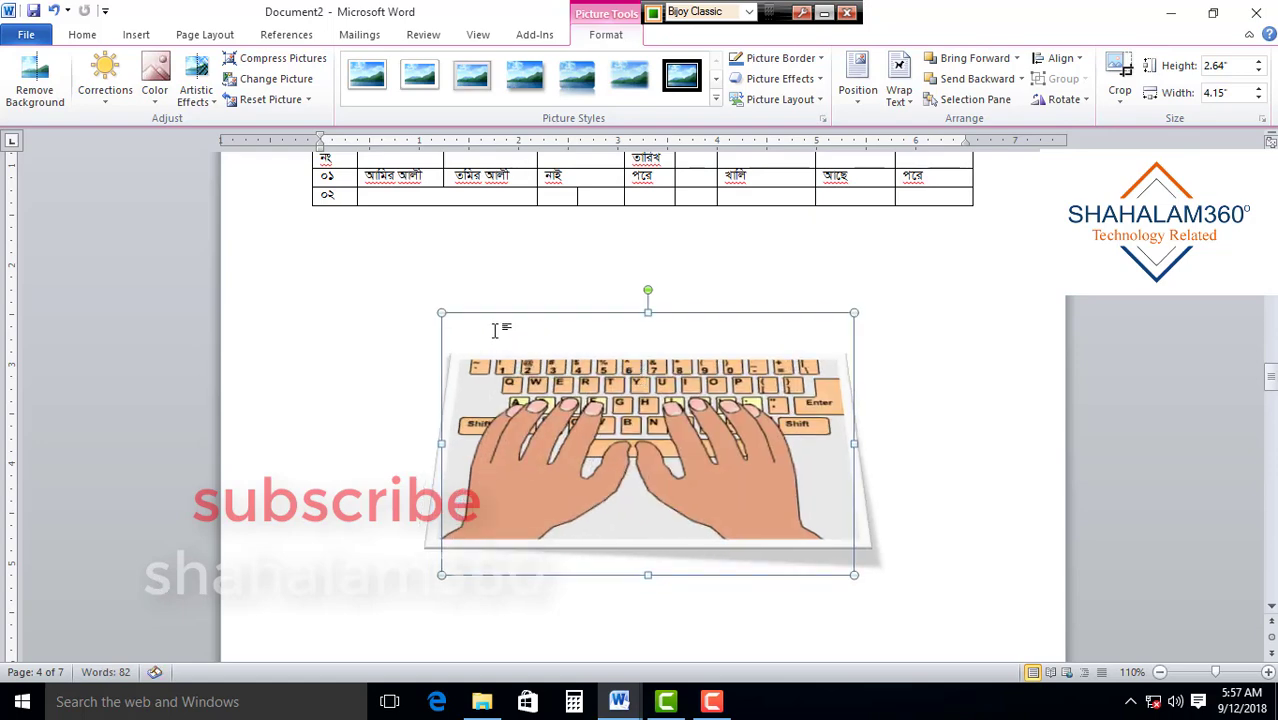
Give the keyboard picture a blue border and a bevelled edge
click(797, 60)
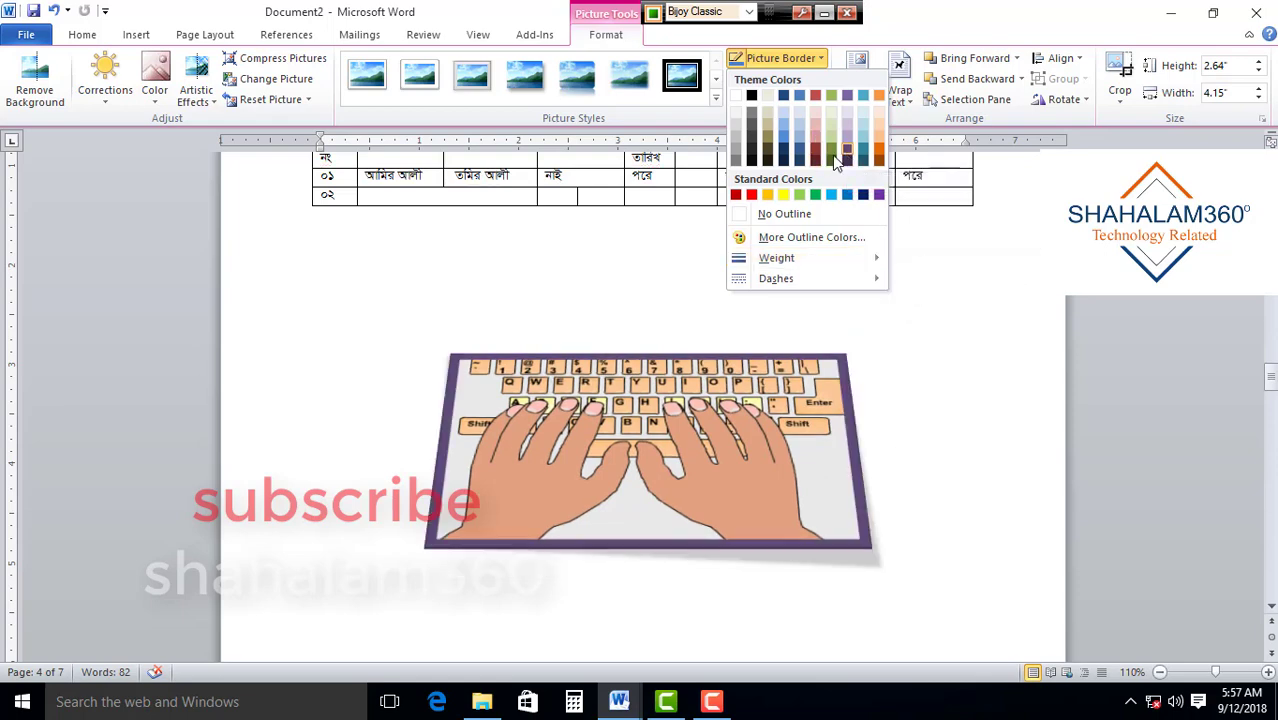
click(799, 148)
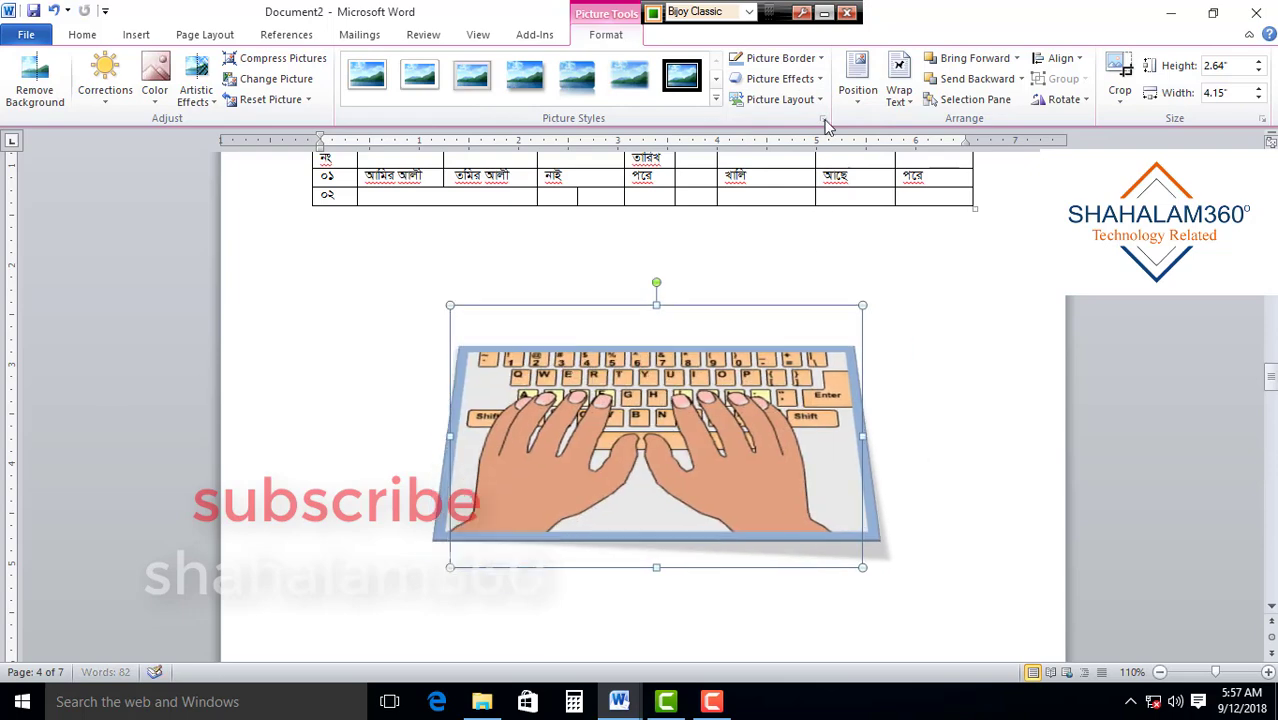
click(779, 78)
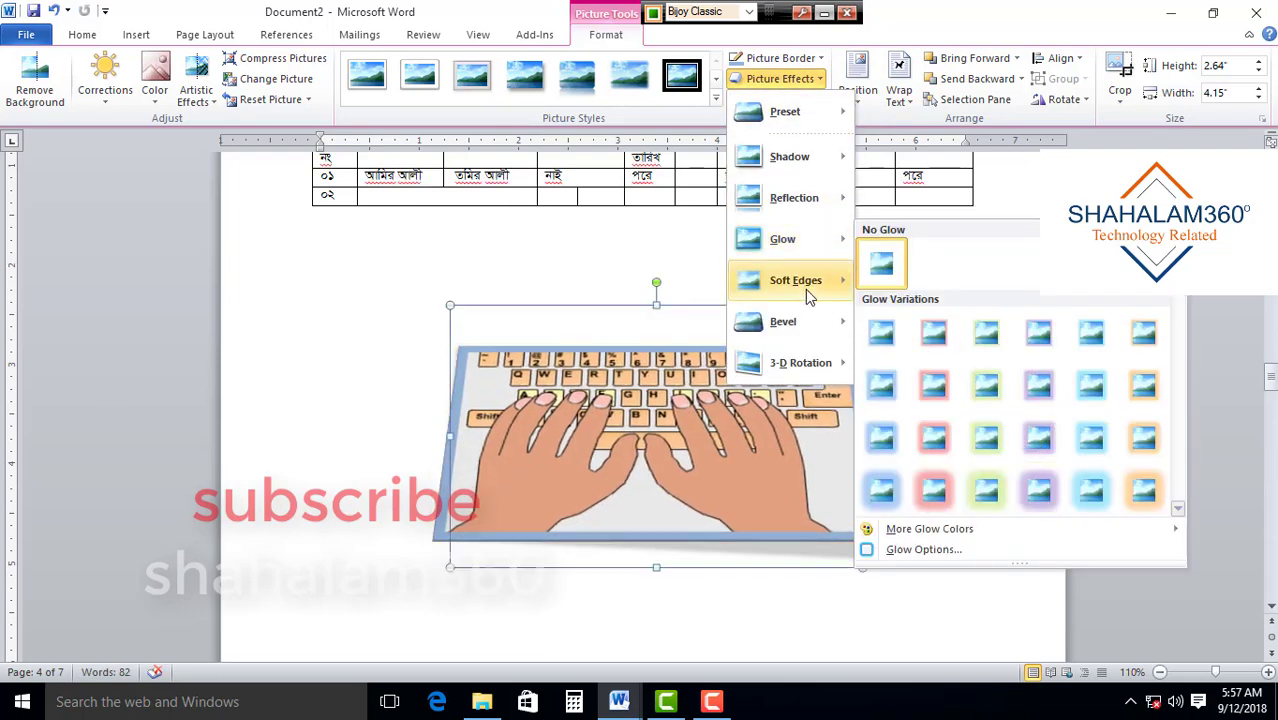
mouse_move(783, 321)
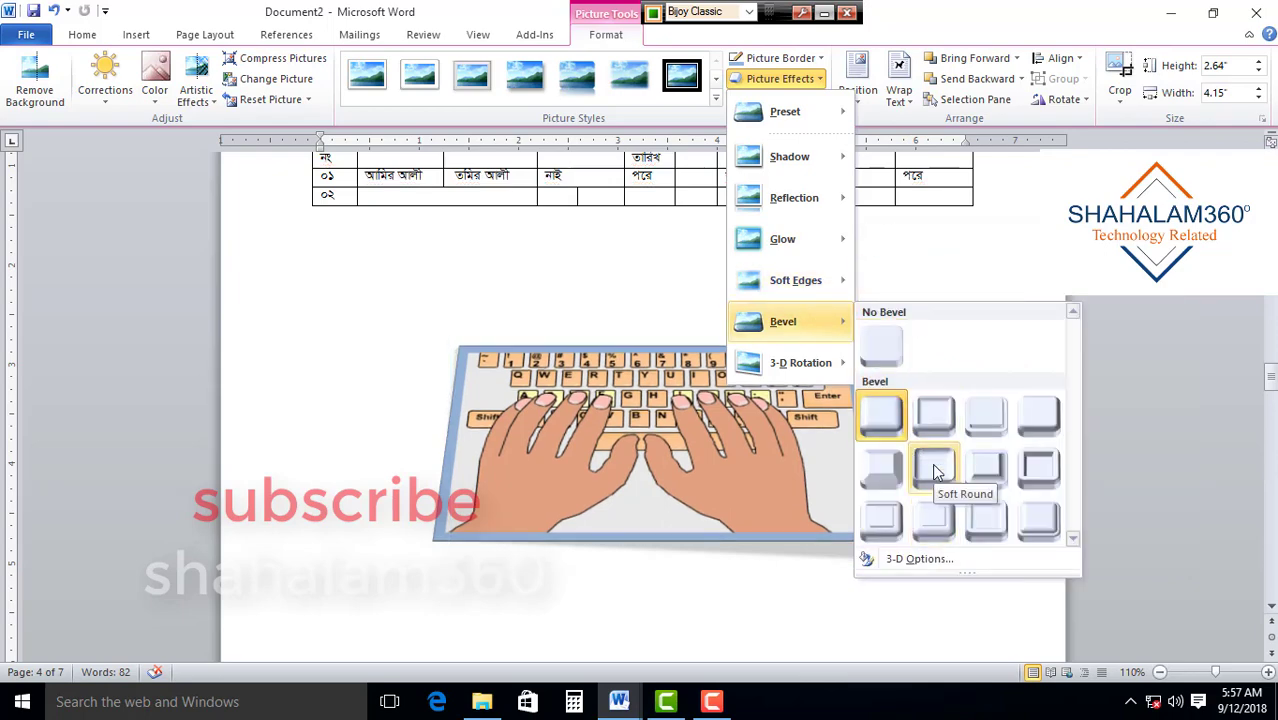
click(937, 472)
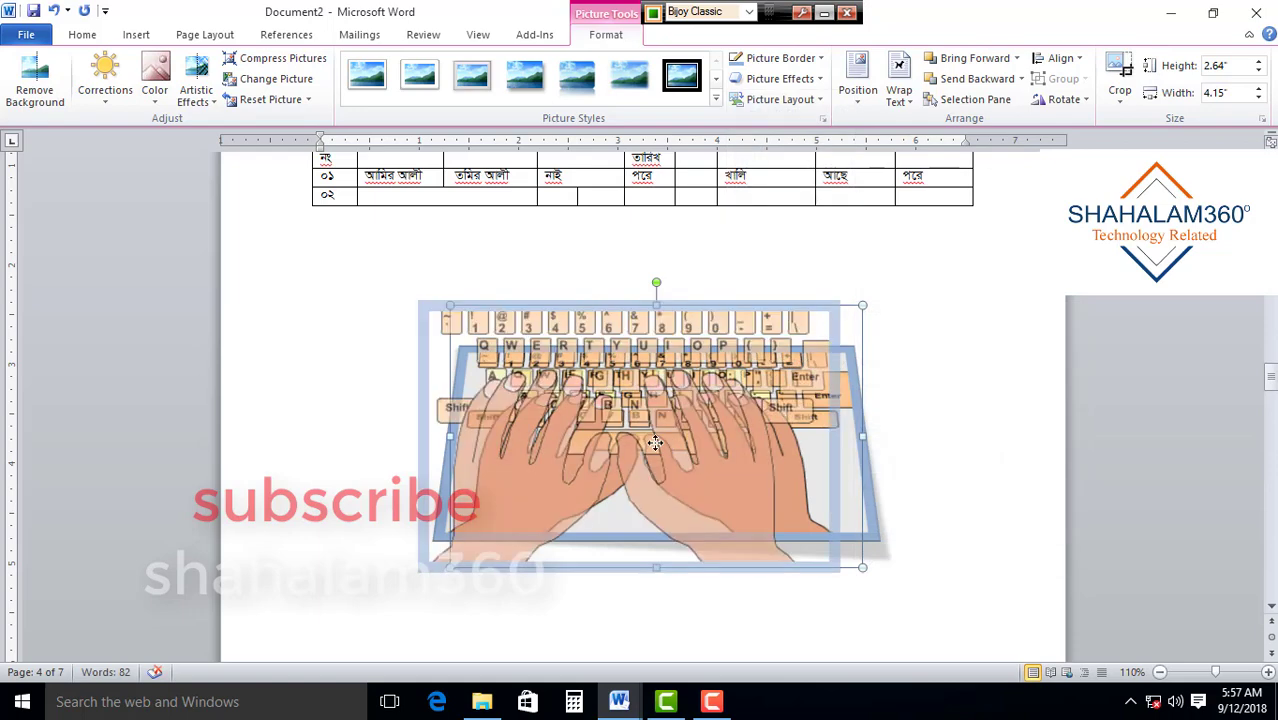
click(711, 588)
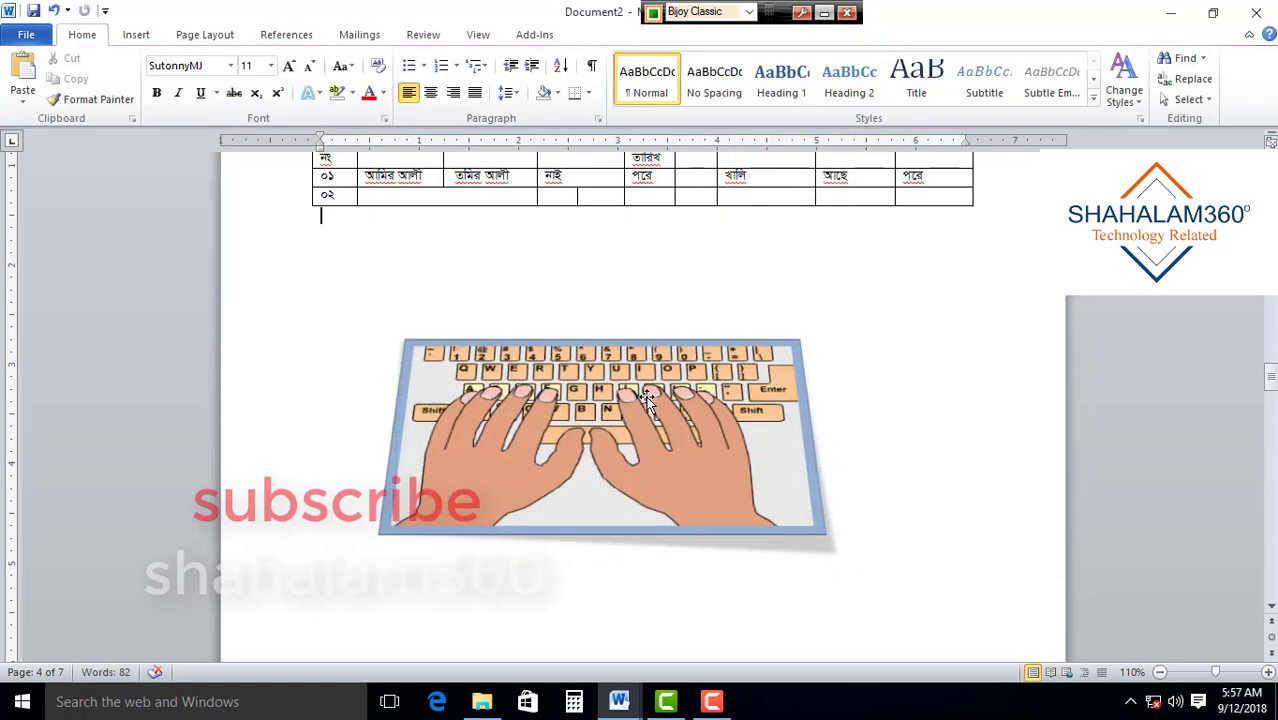
click(136, 34)
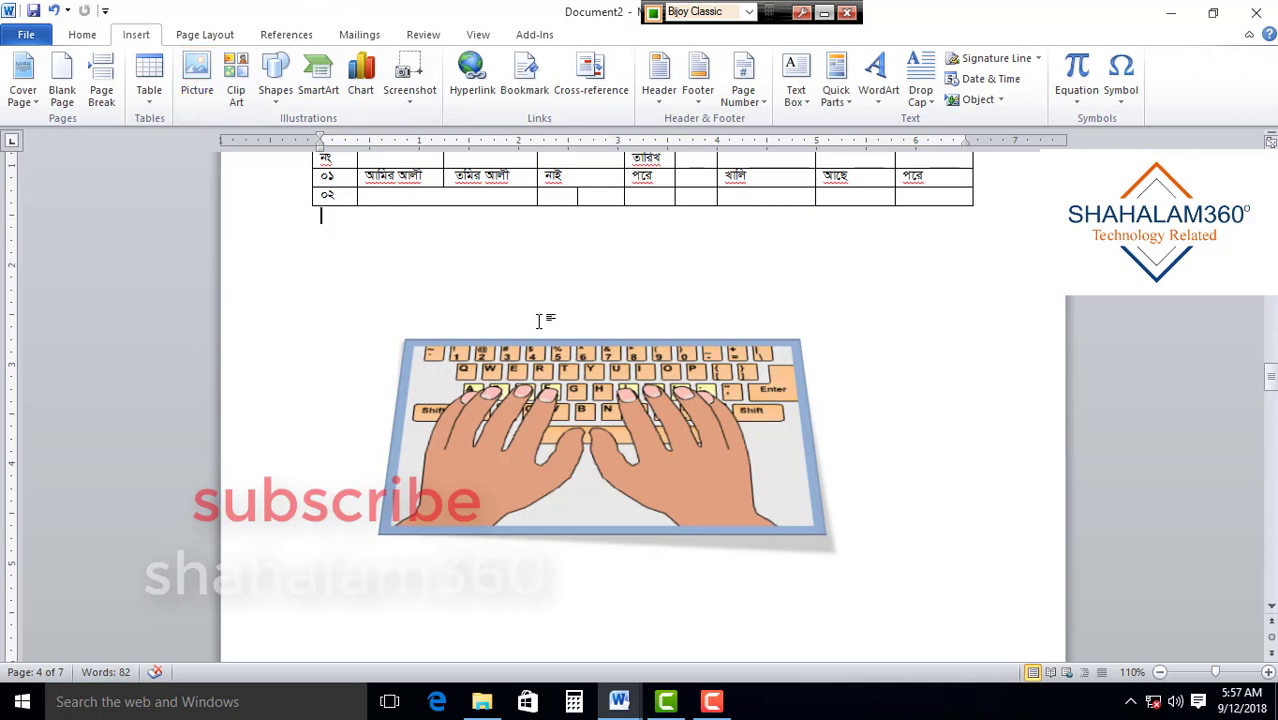
Shift the keyboard picture to the right to make room beside it
click(276, 80)
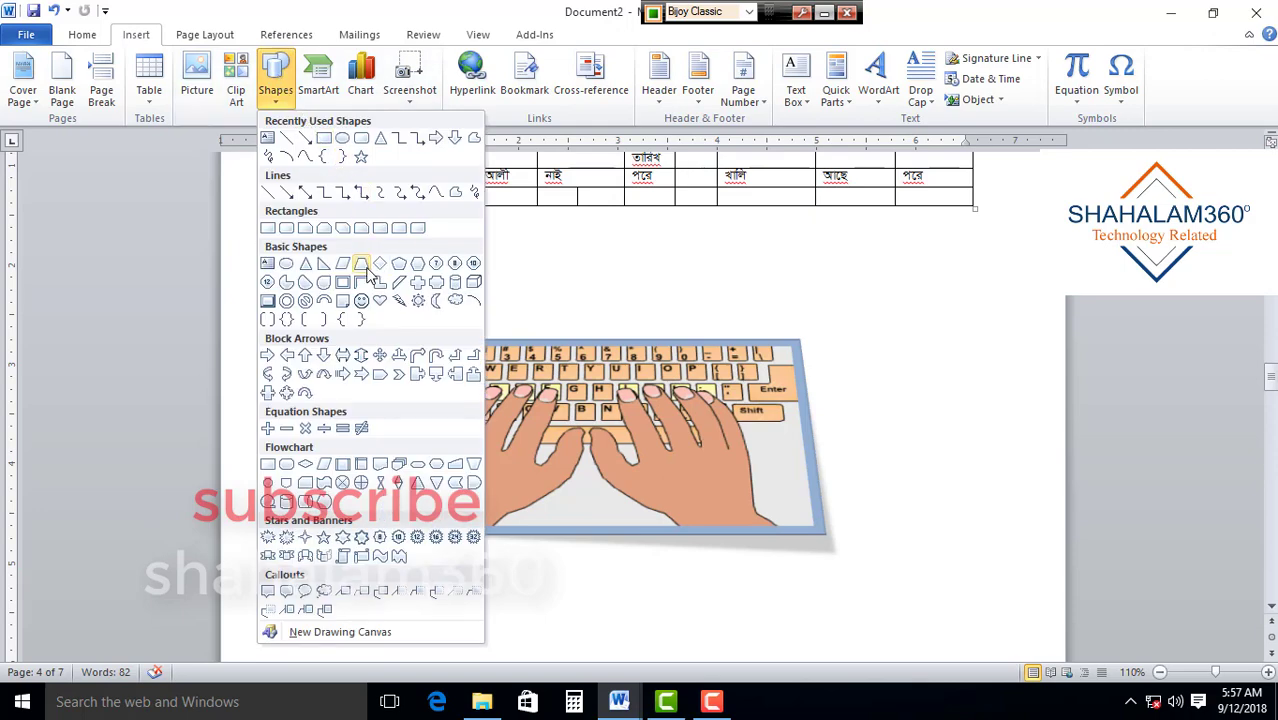
click(590, 415)
drag(664, 418, 820, 418)
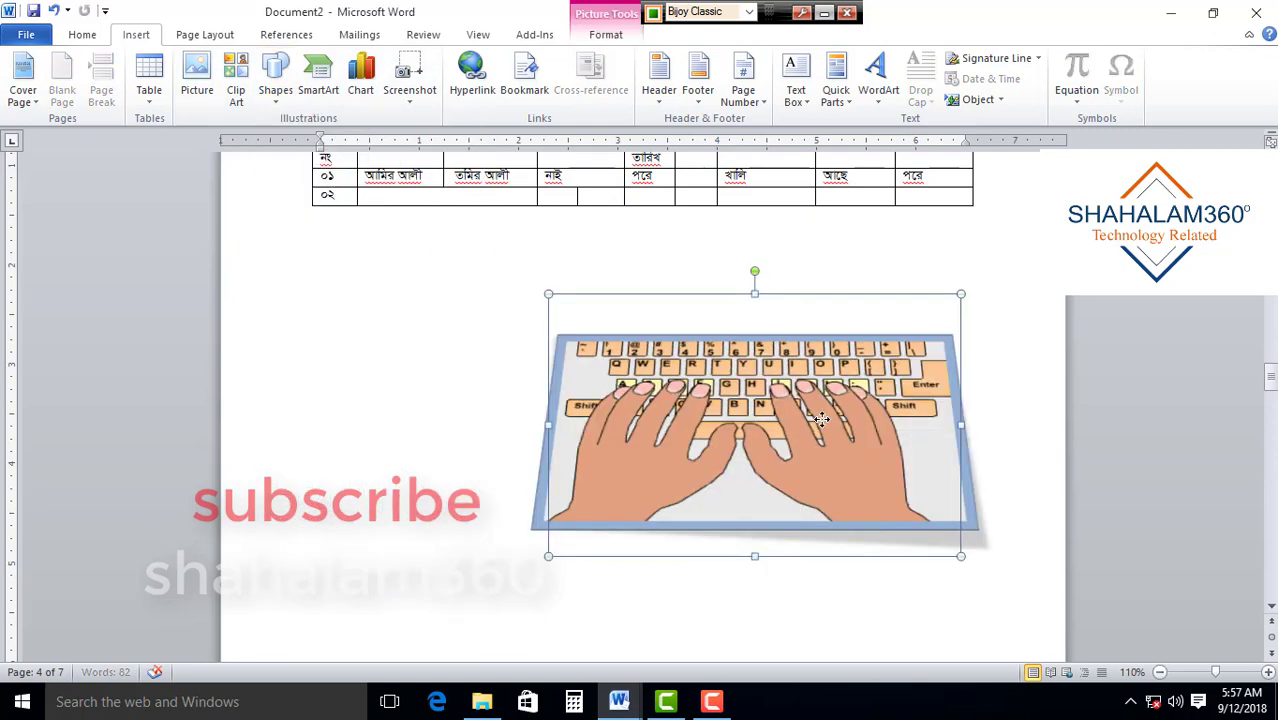
drag(613, 420, 639, 420)
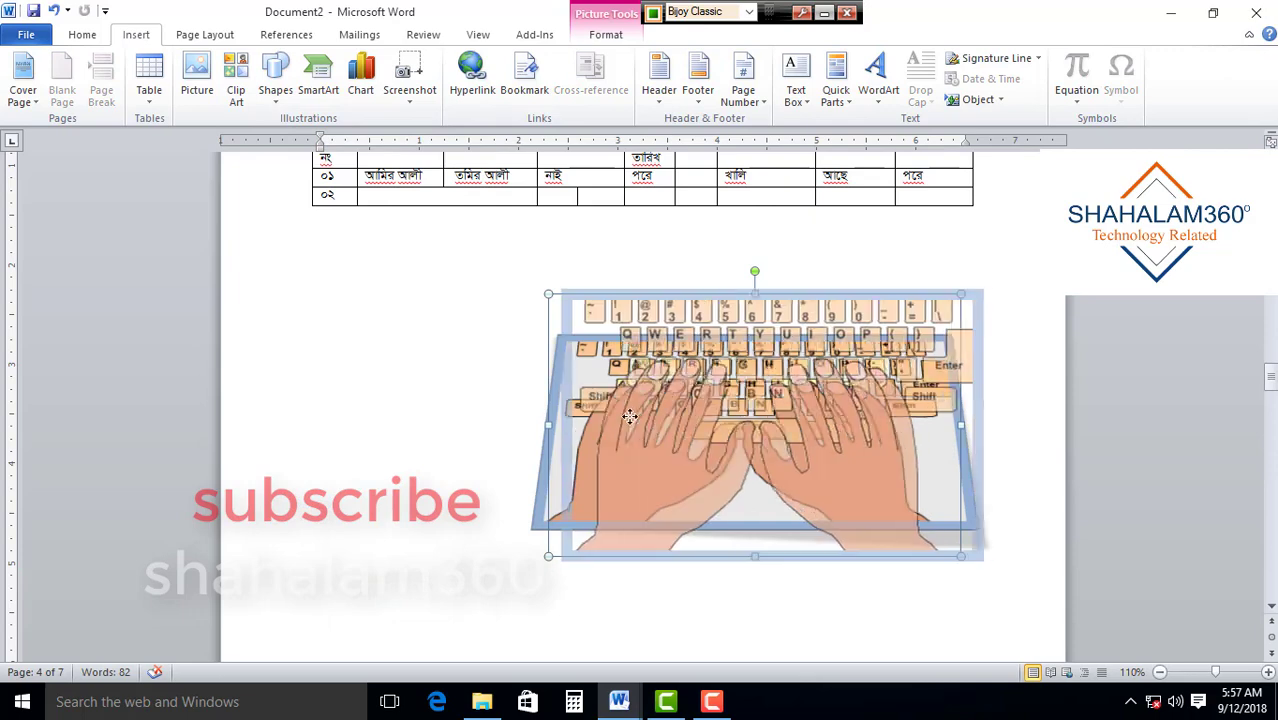
click(372, 188)
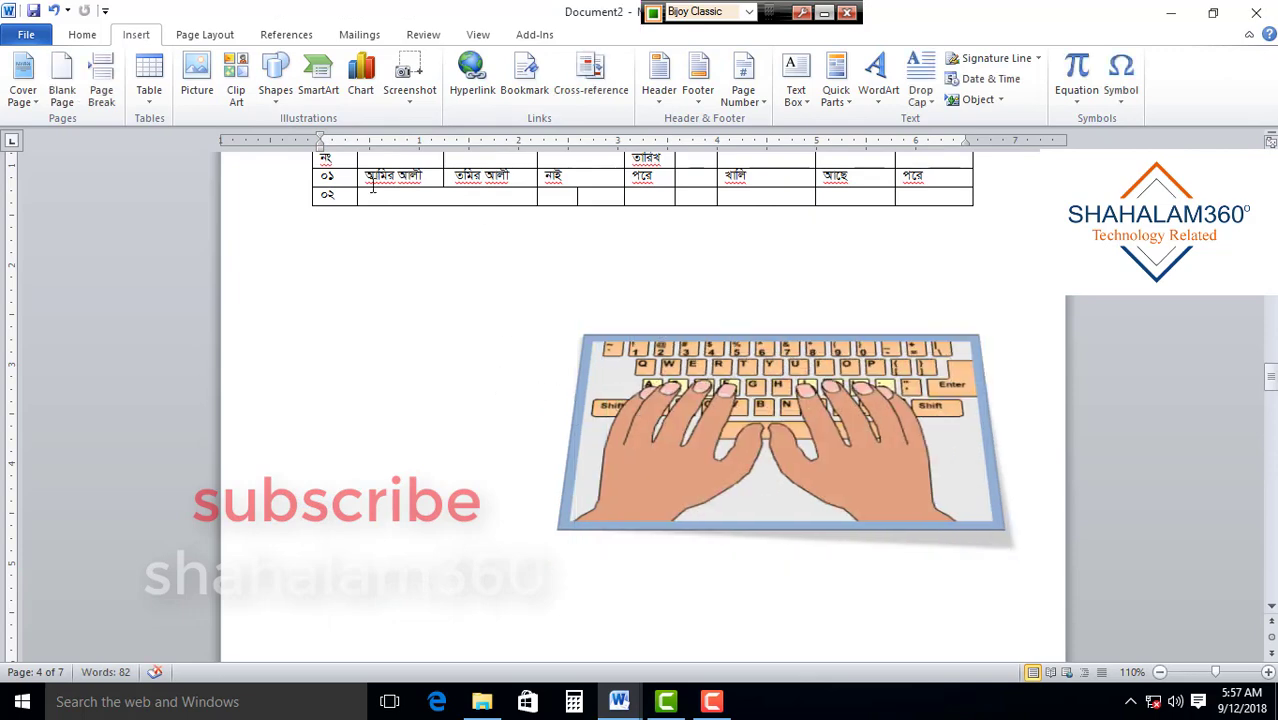
Draw a right block arrow left of the keyboard picture and fill it red
click(276, 75)
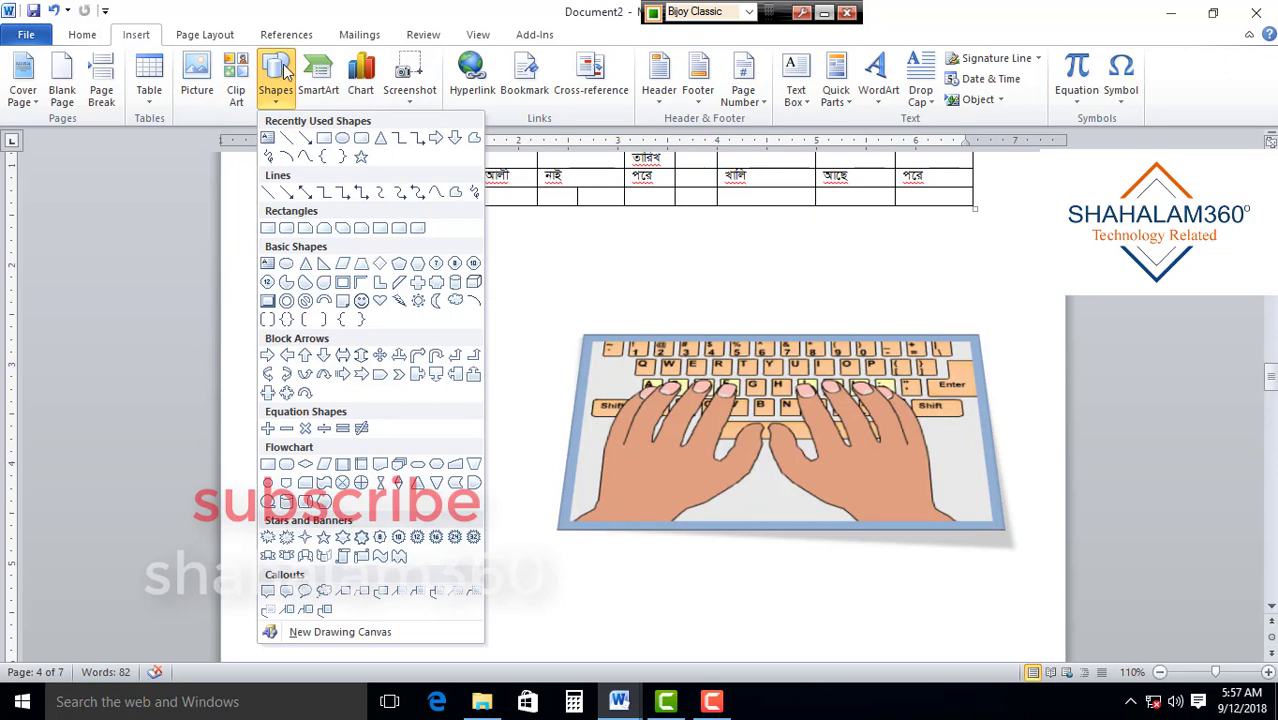
click(272, 360)
drag(246, 340, 508, 440)
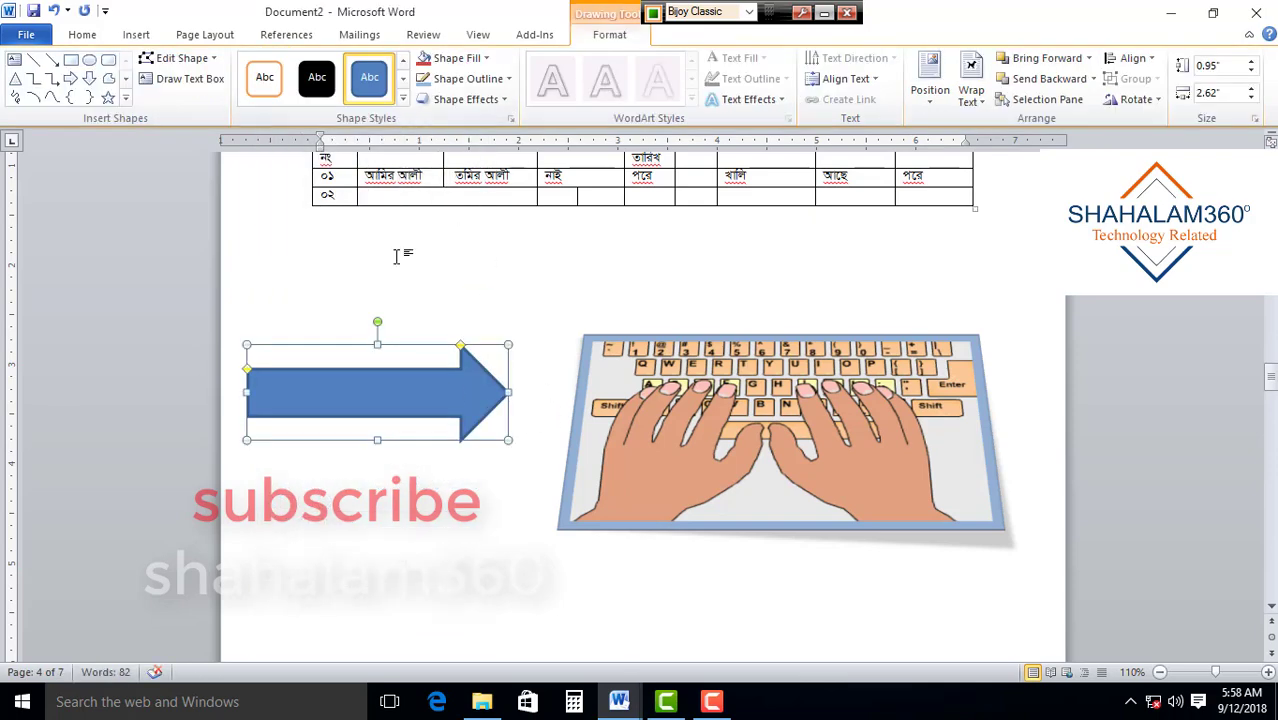
drag(445, 388, 453, 417)
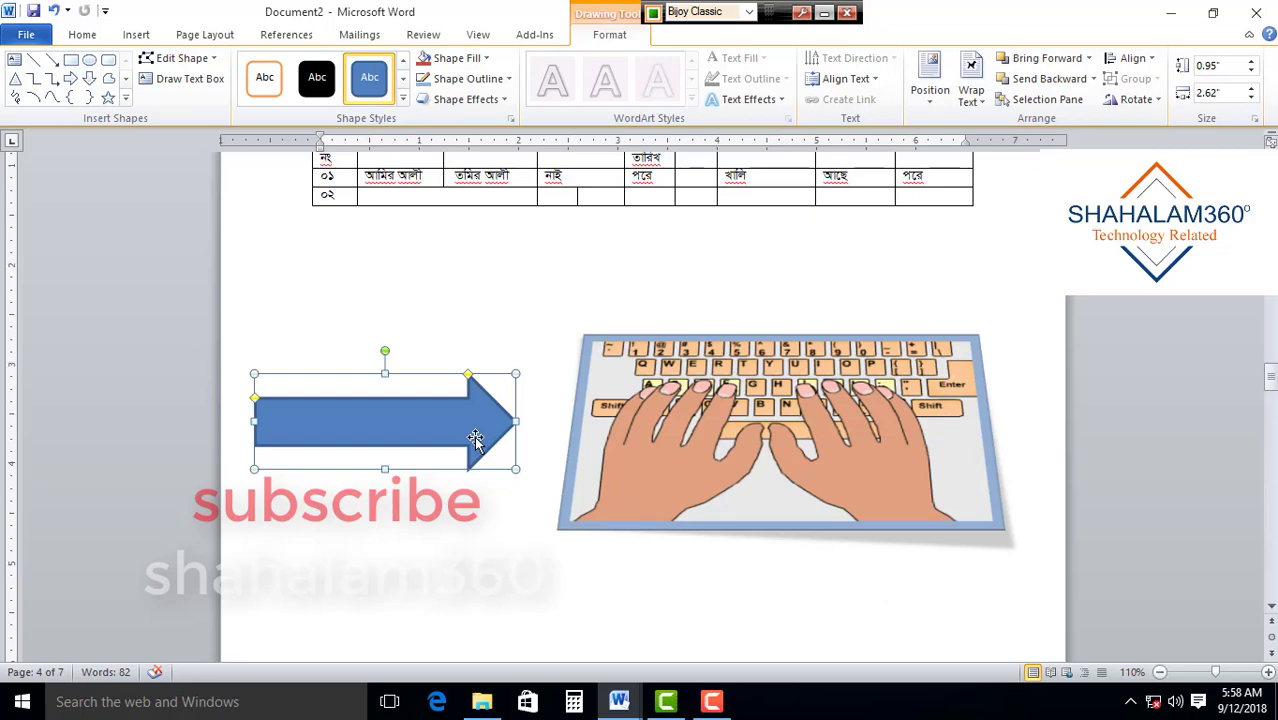
click(485, 58)
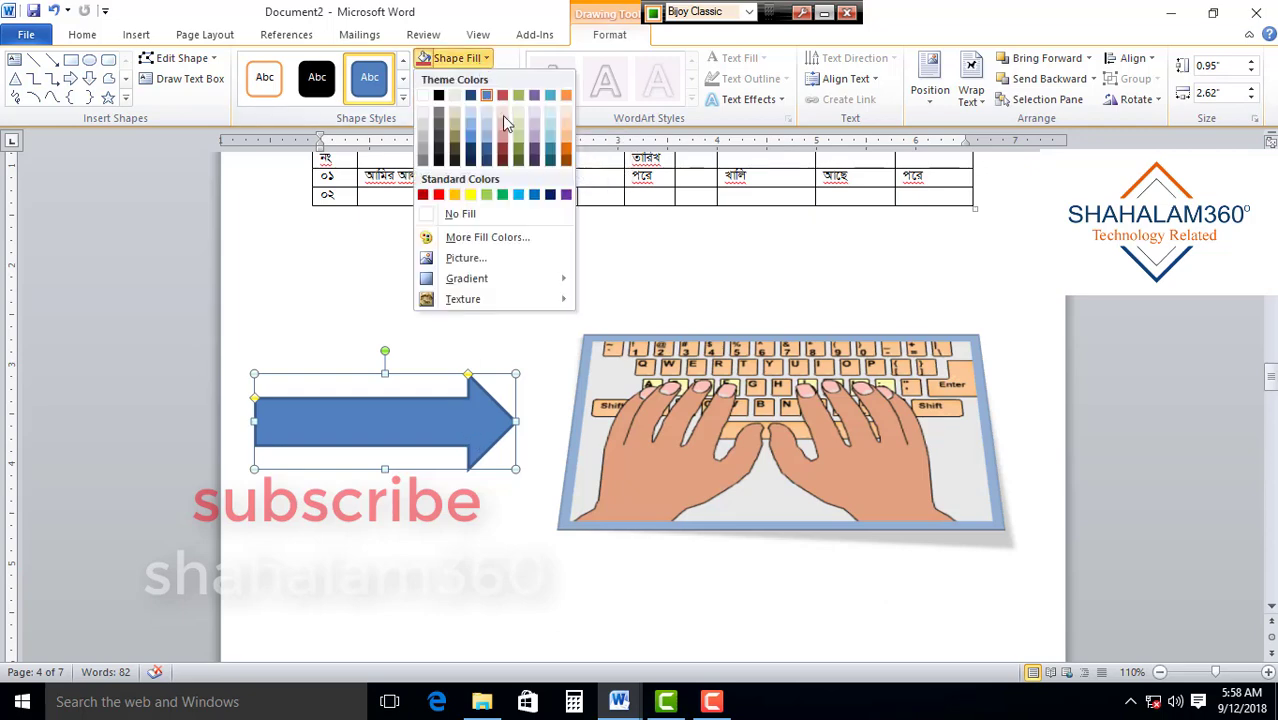
click(438, 195)
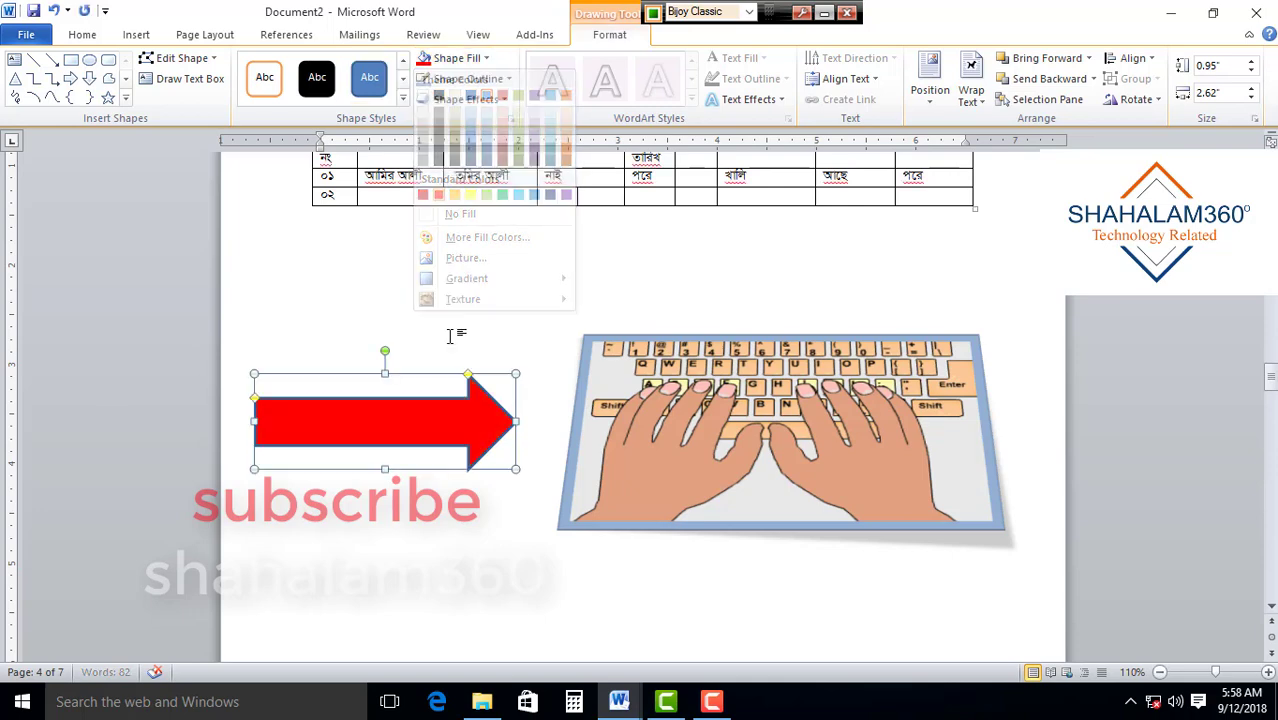
click(505, 563)
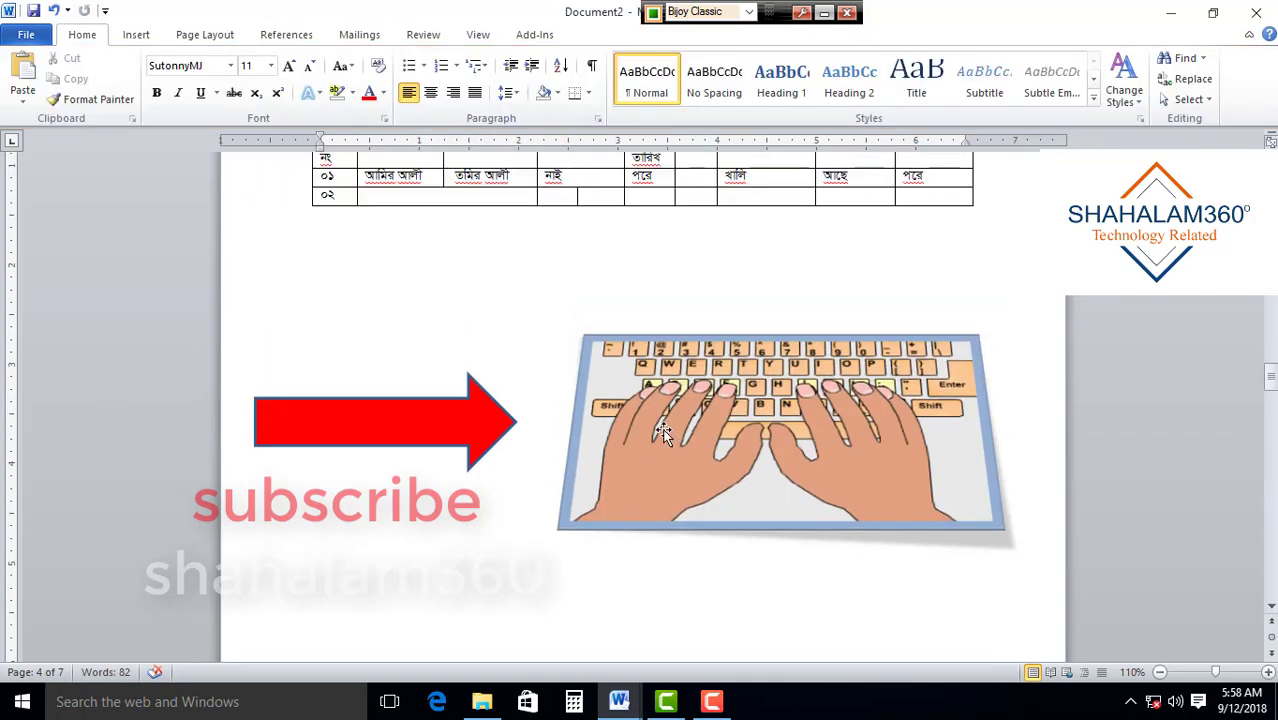
scroll(542, 362, up, 1)
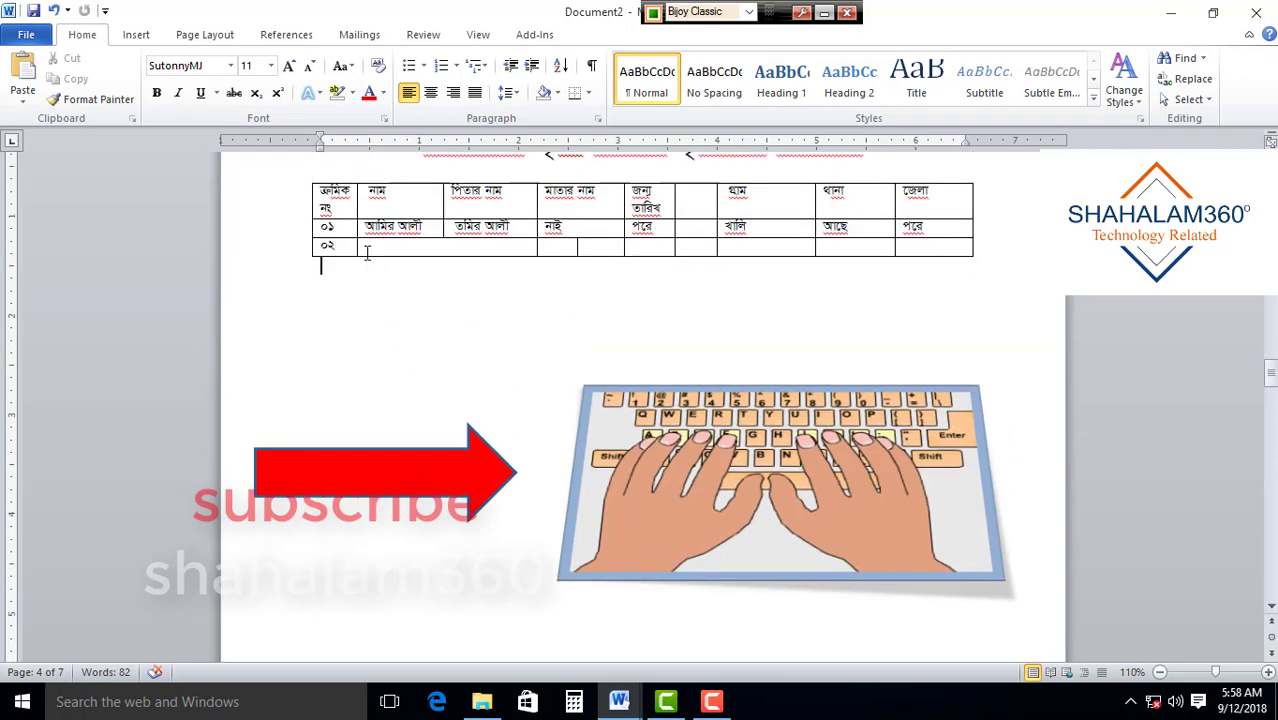
Draw a large rectangle below the keyboard picture and nudge it up and left
click(136, 34)
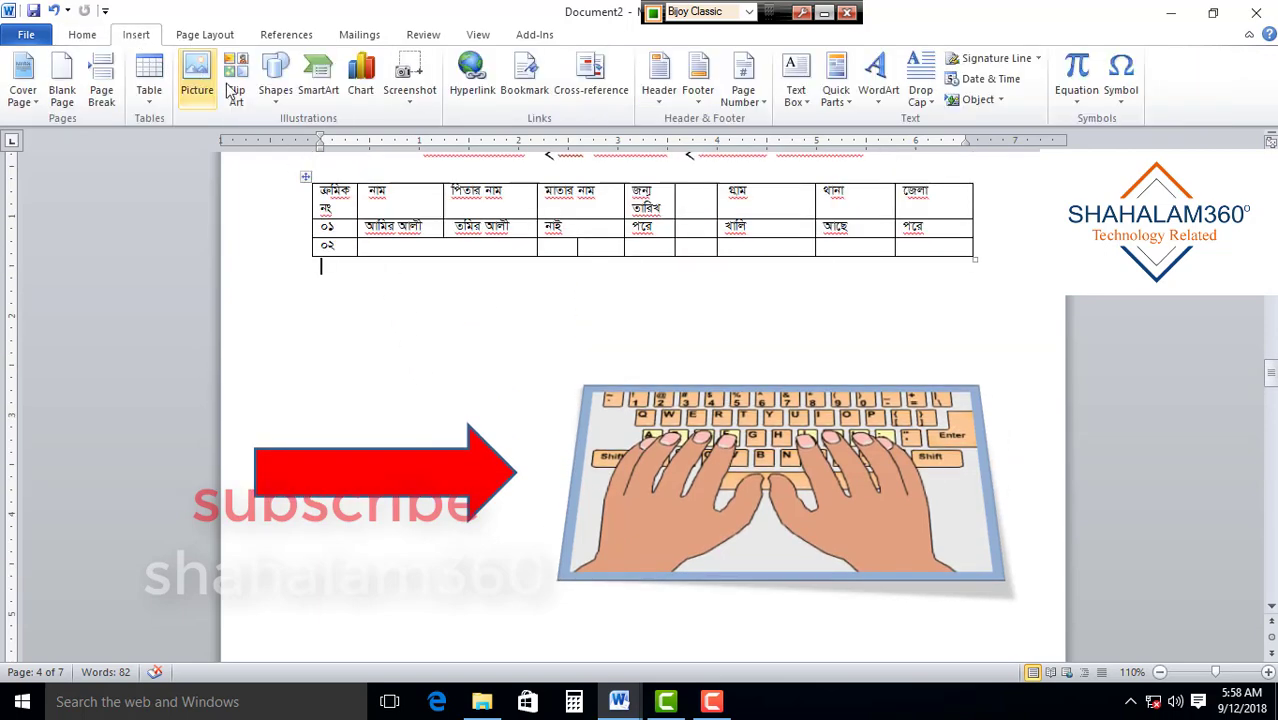
click(275, 80)
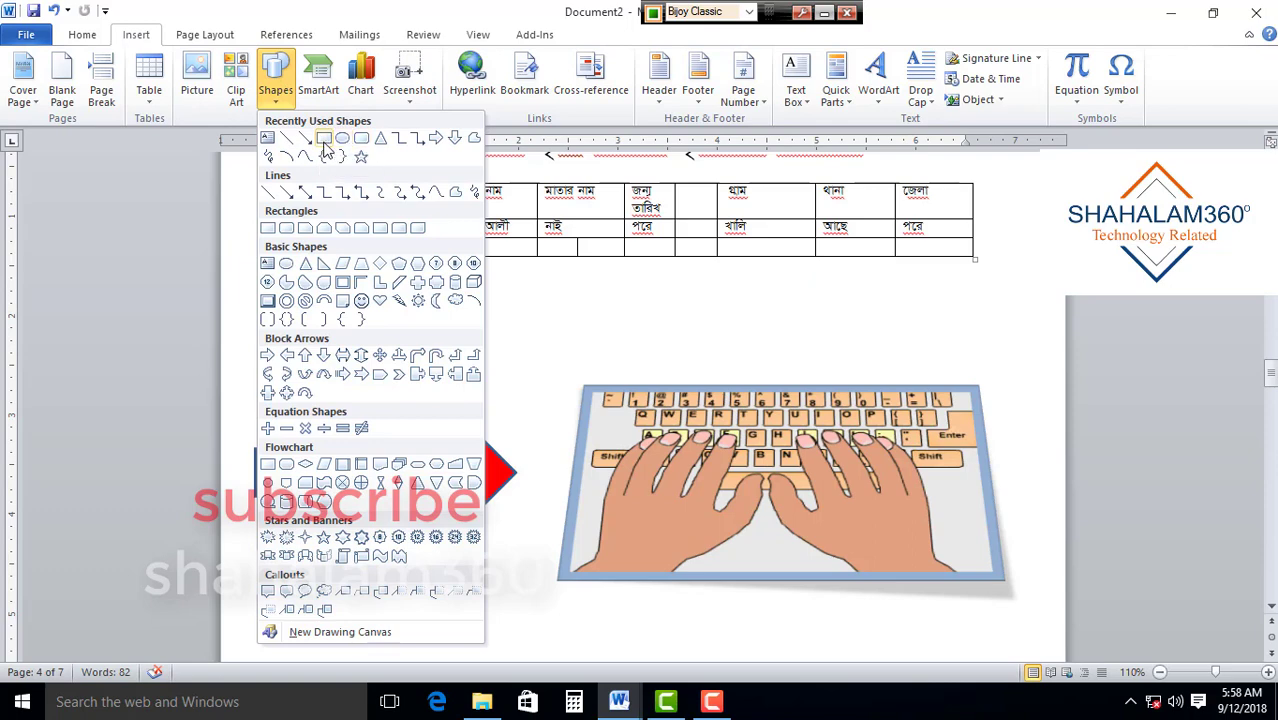
click(324, 140)
scroll(480, 258, down, 4)
scroll(434, 254, down, 2)
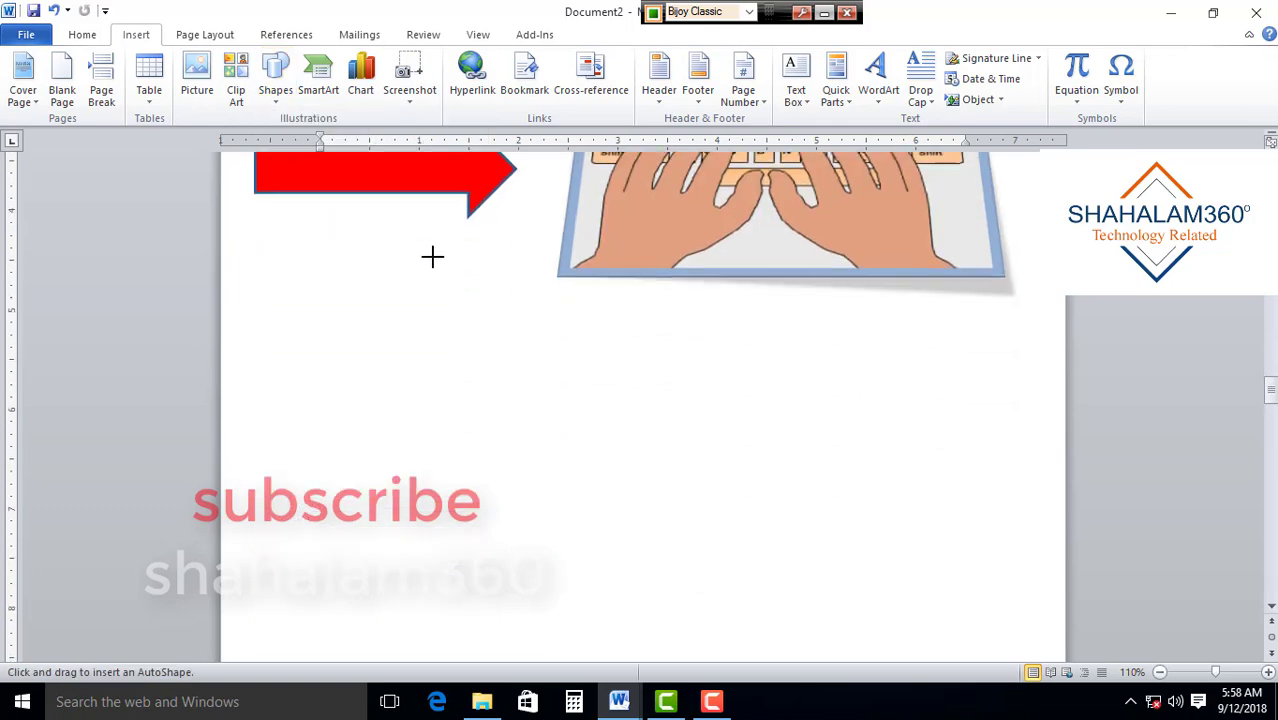
scroll(402, 260, down, 2)
drag(377, 272, 897, 527)
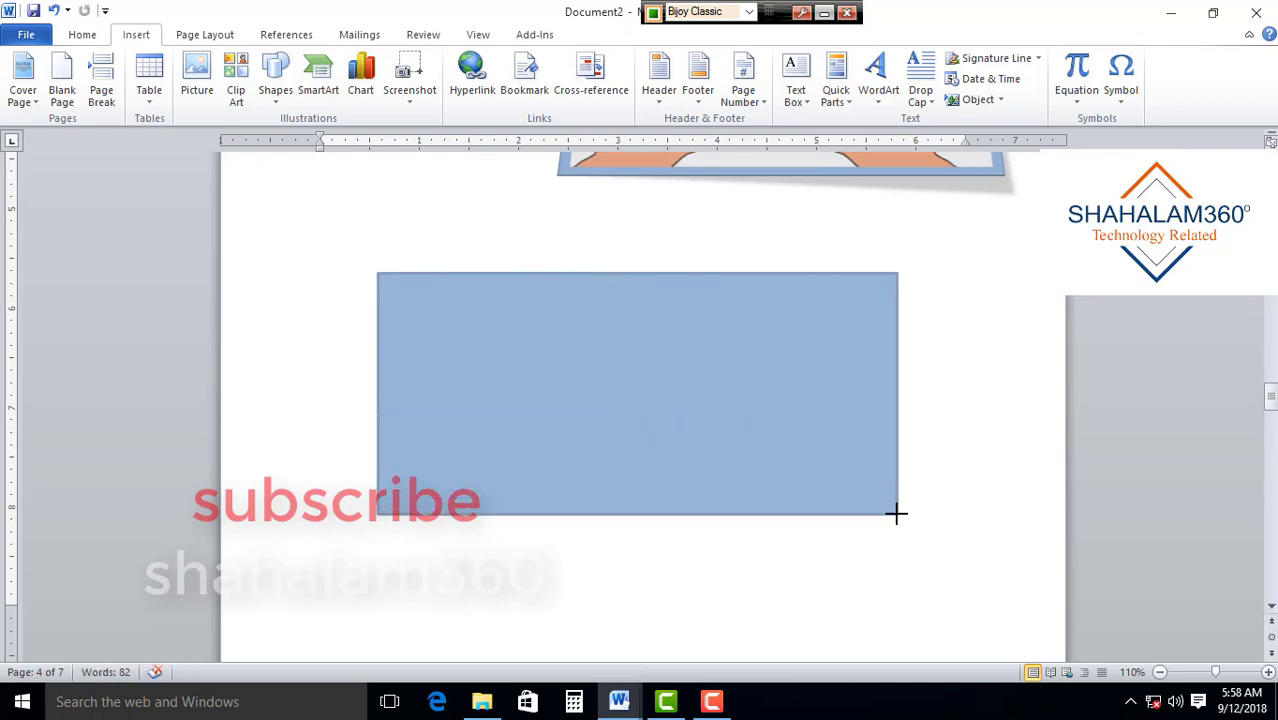
drag(719, 333, 689, 322)
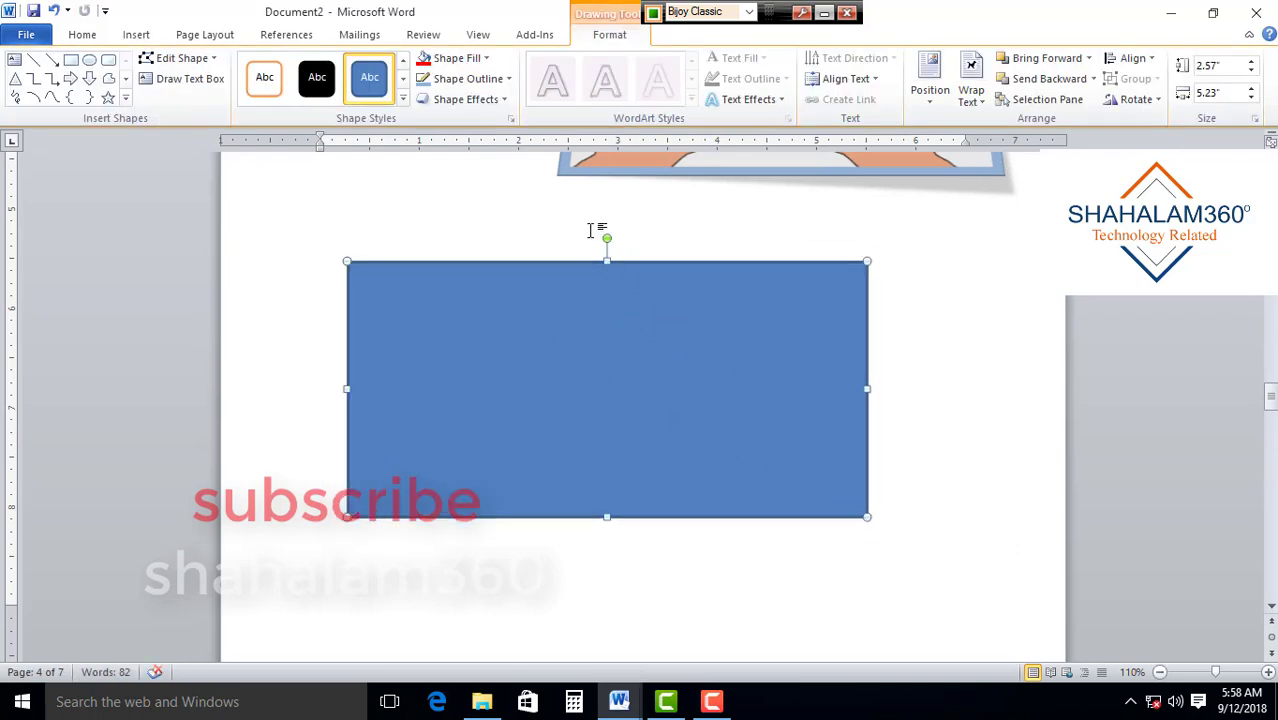
Add the text আমার সোনার বাংলা আমি তোমায় ভালবাসি to the rectangle in SutonnyMJ
right_click(572, 353)
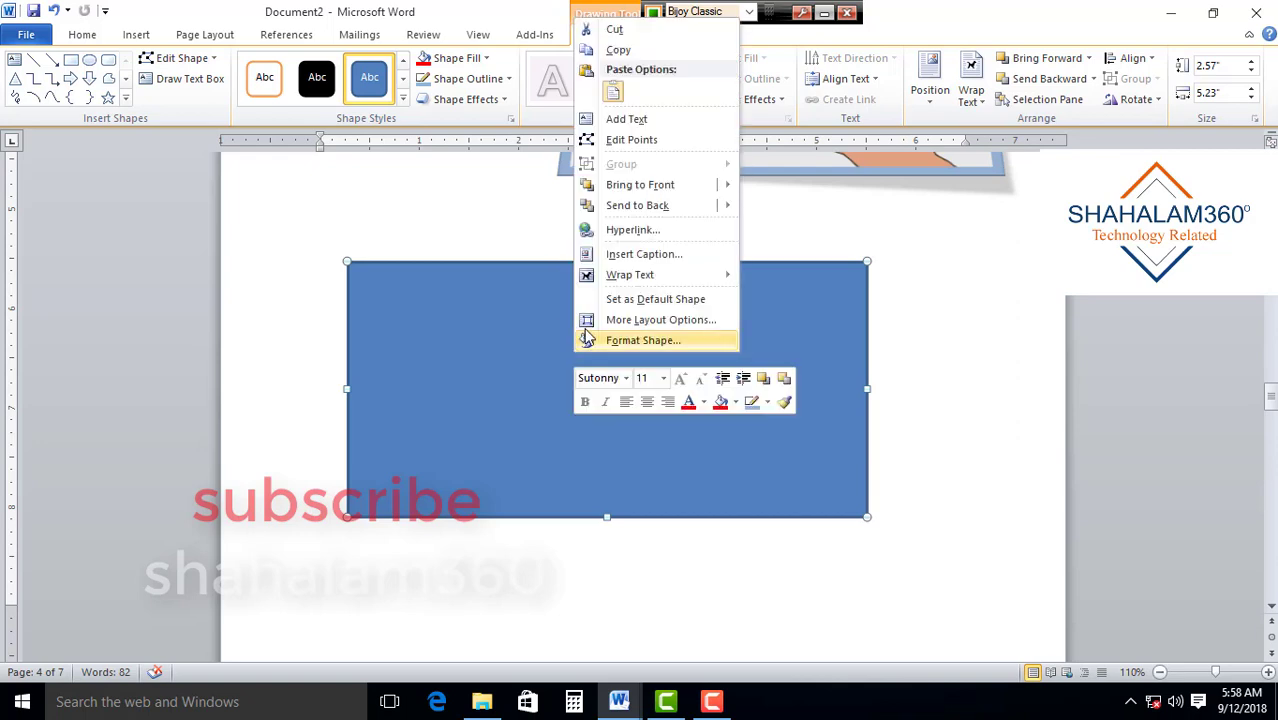
click(421, 307)
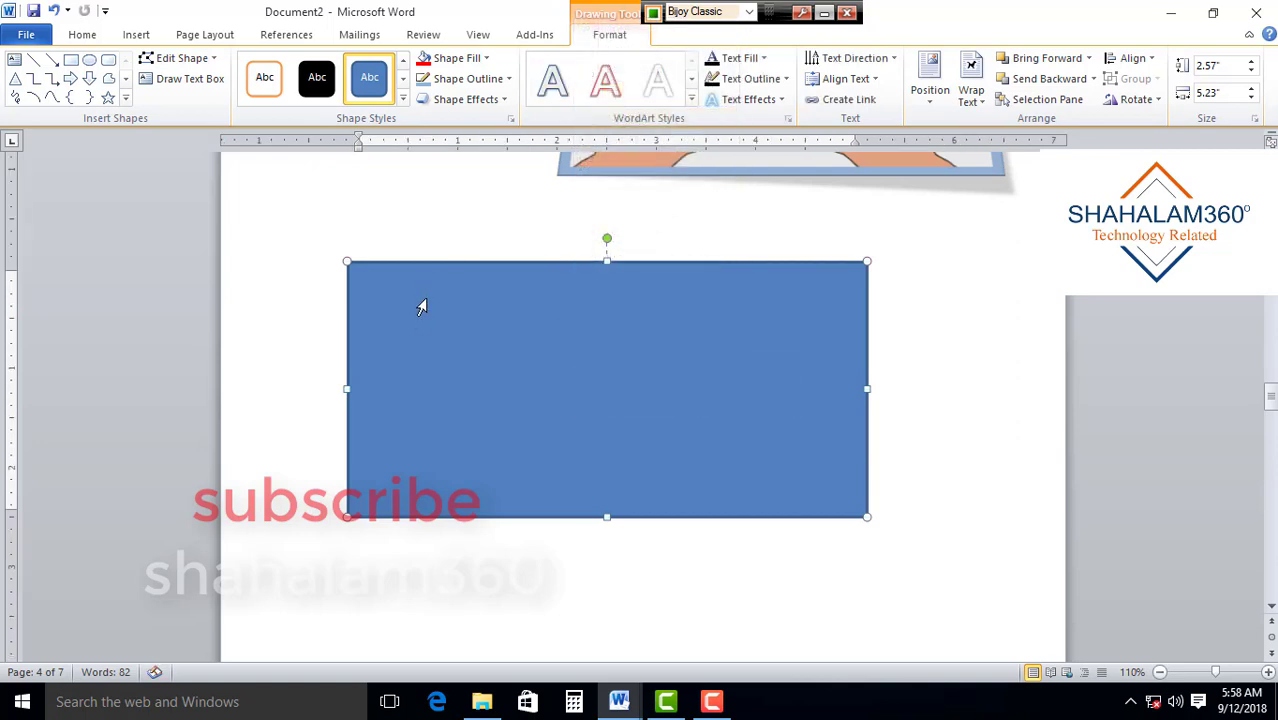
text(wBv&w)
drag(651, 364, 545, 375)
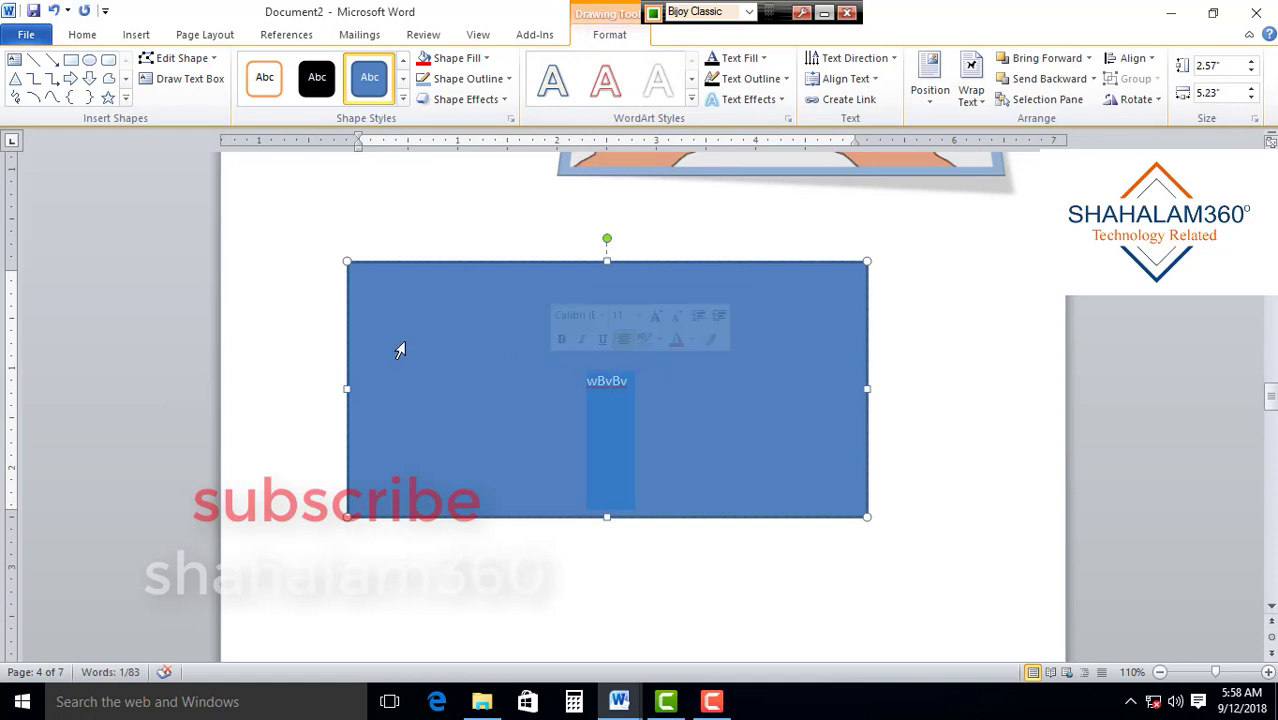
click(136, 36)
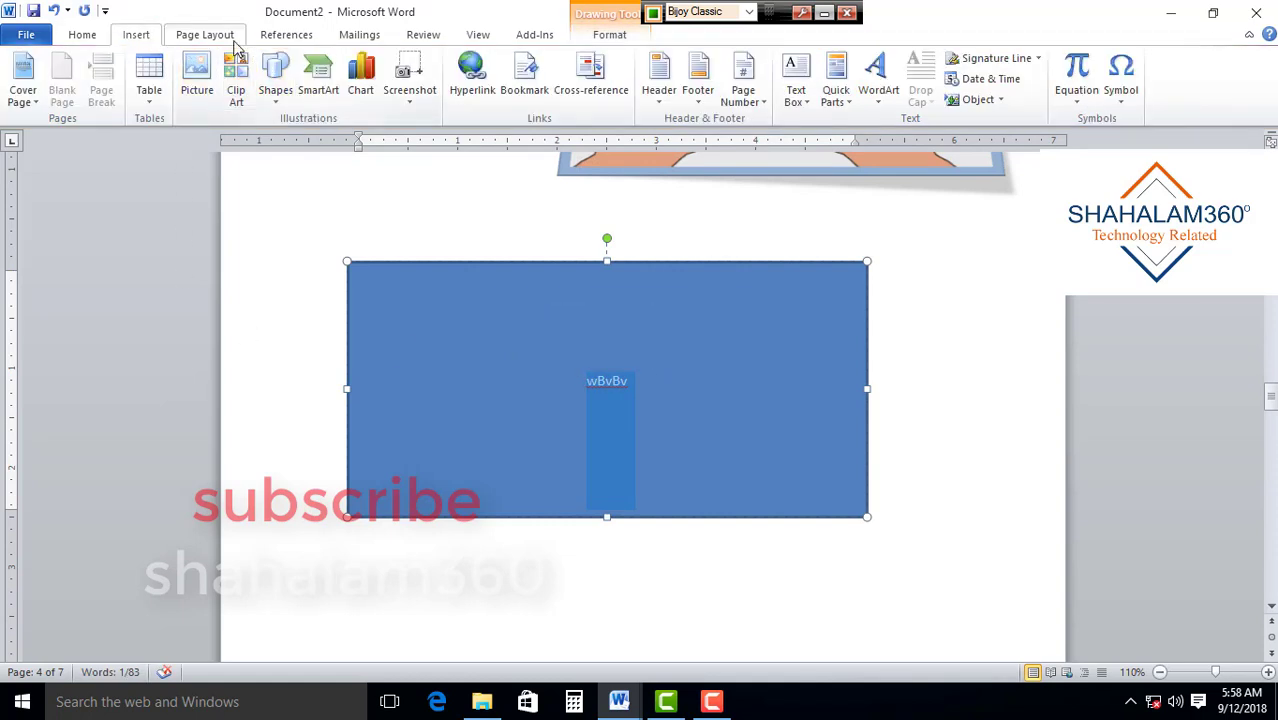
click(84, 36)
click(231, 66)
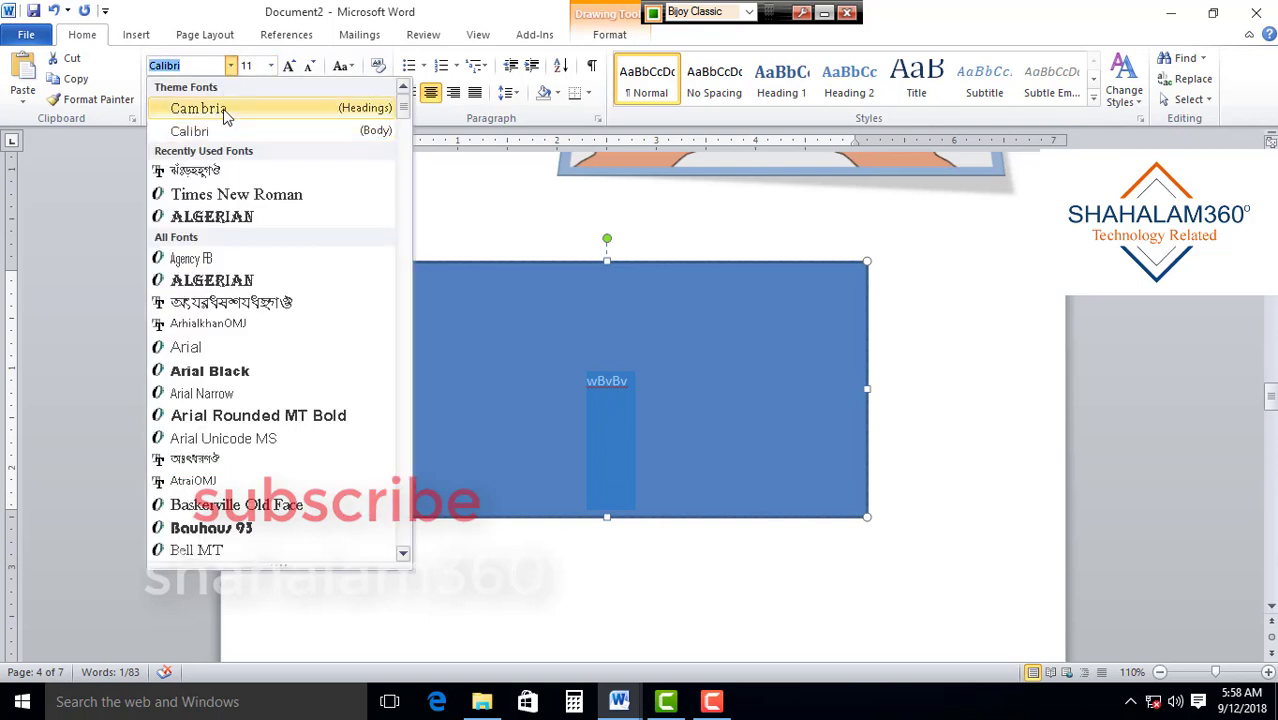
click(220, 166)
drag(630, 396, 517, 394)
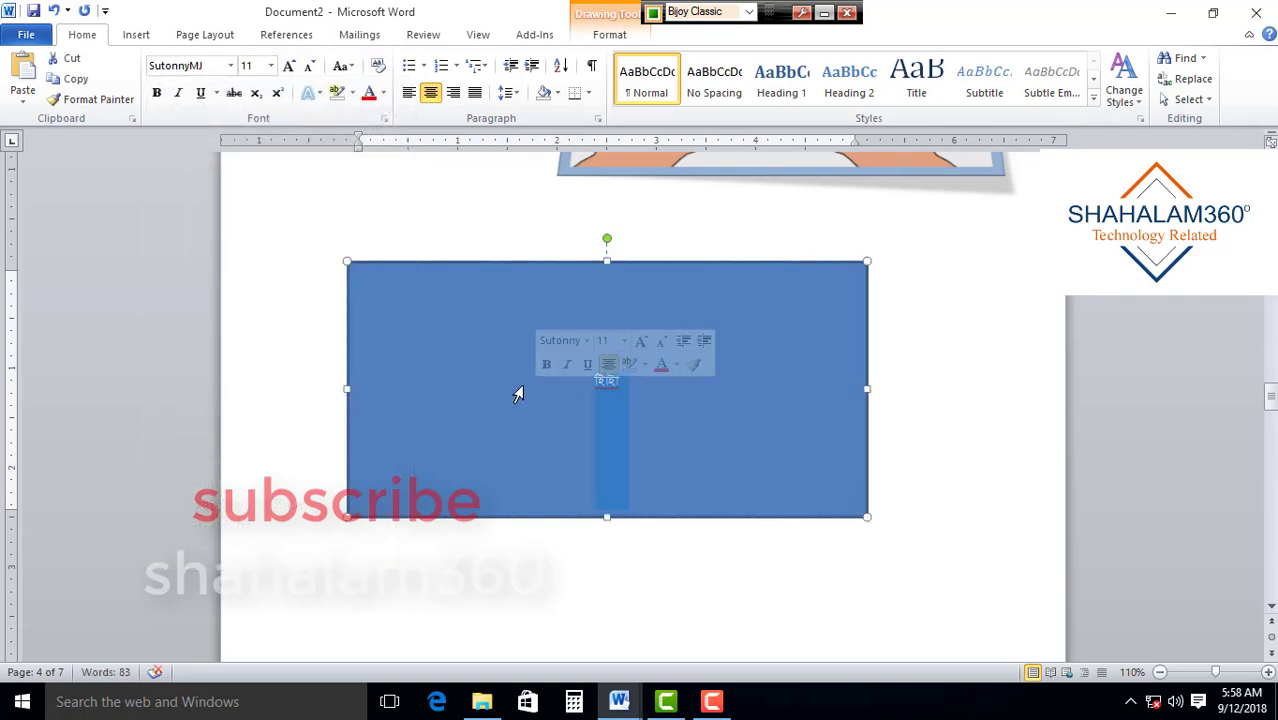
text(gf)
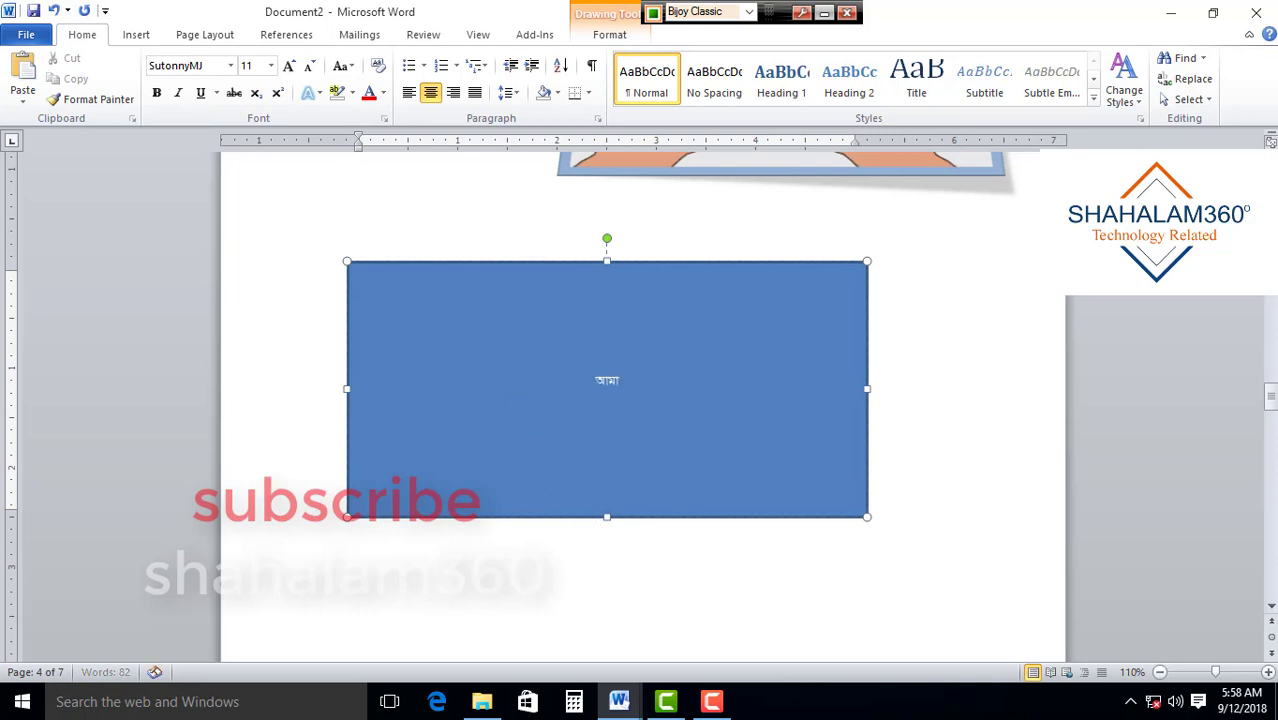
text(v hfQ)
text(Vf gfdm ckf)
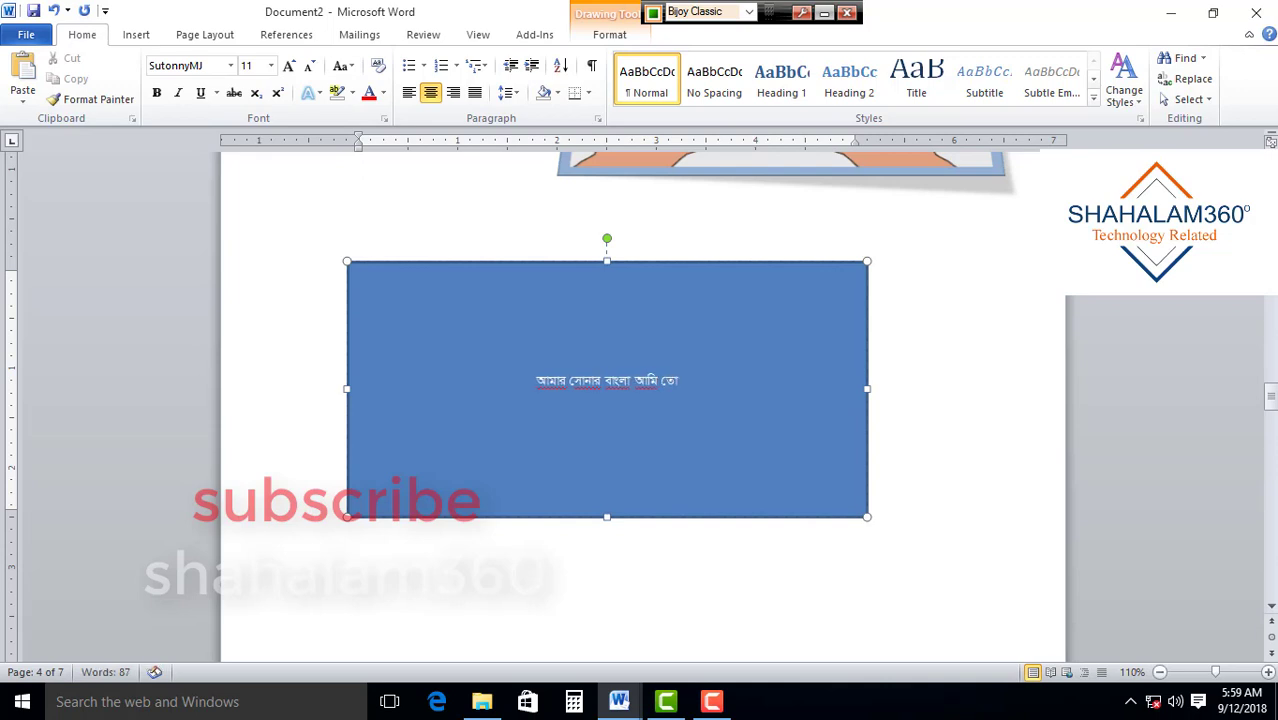
text(mfW H)
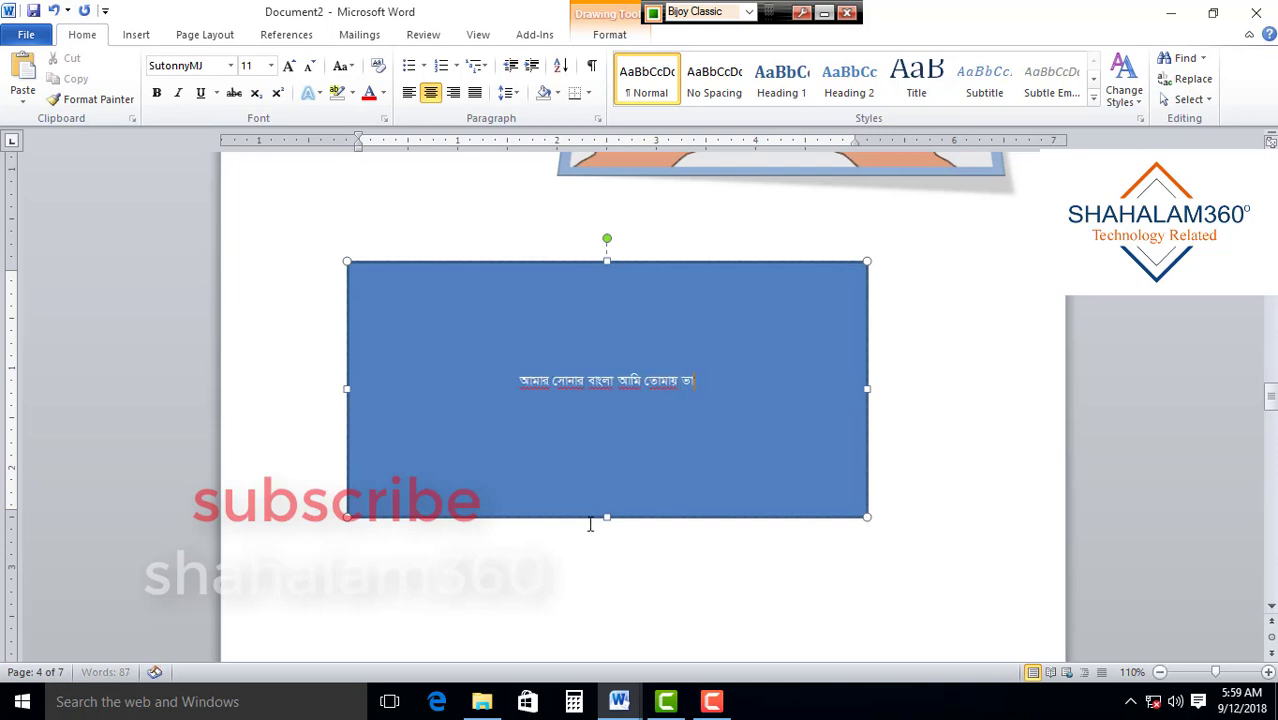
text(fVhfdn)
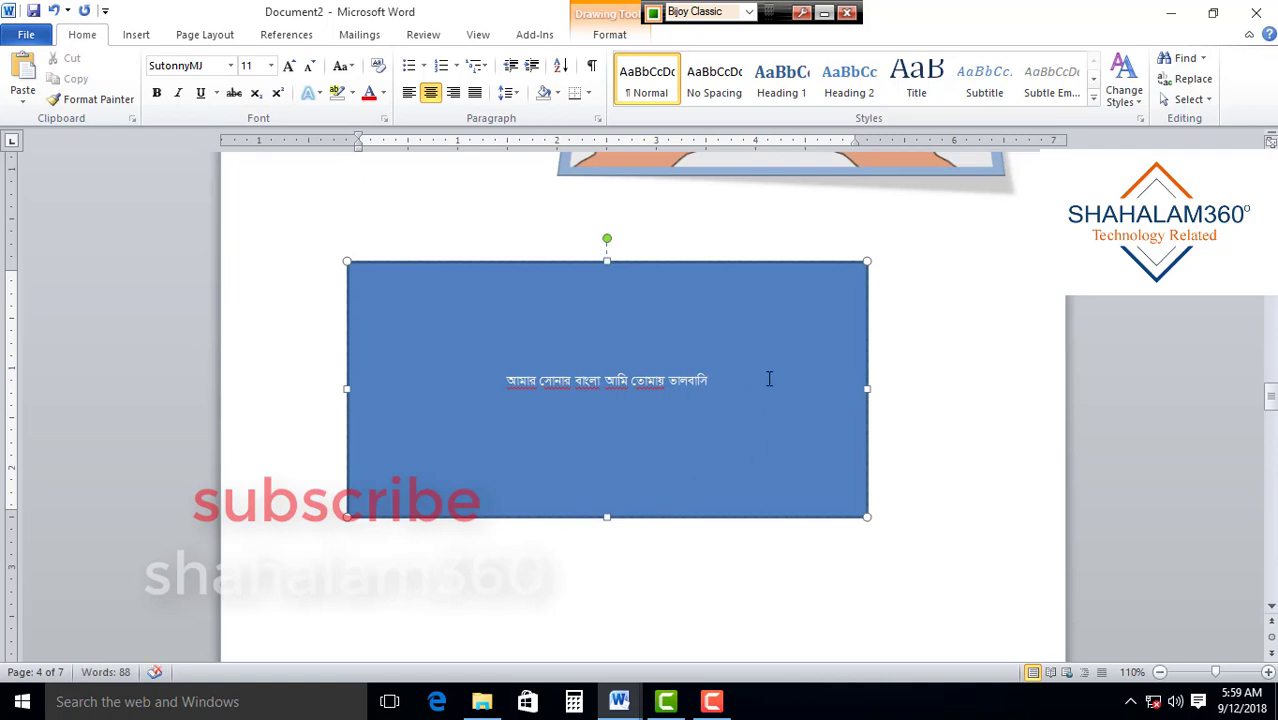
Enlarge all the rectangle's text to 48 pt and zoom out to review the page
key(ctrl+a)
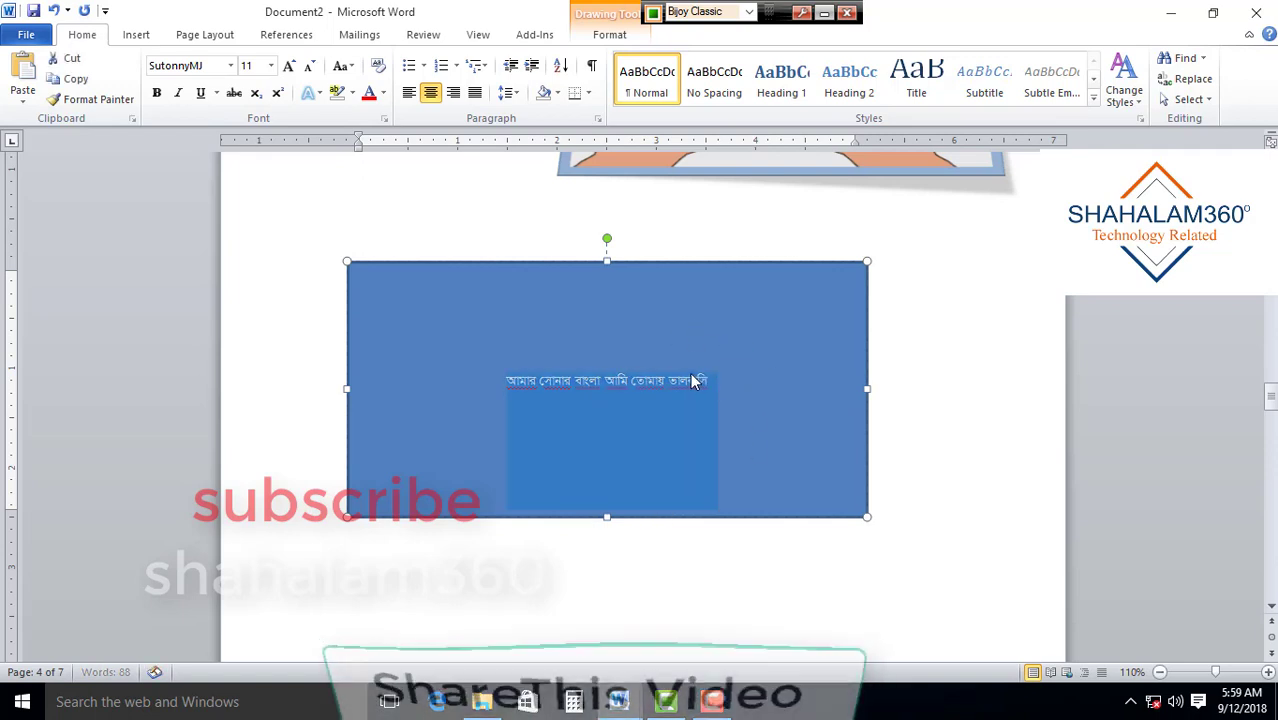
click(270, 65)
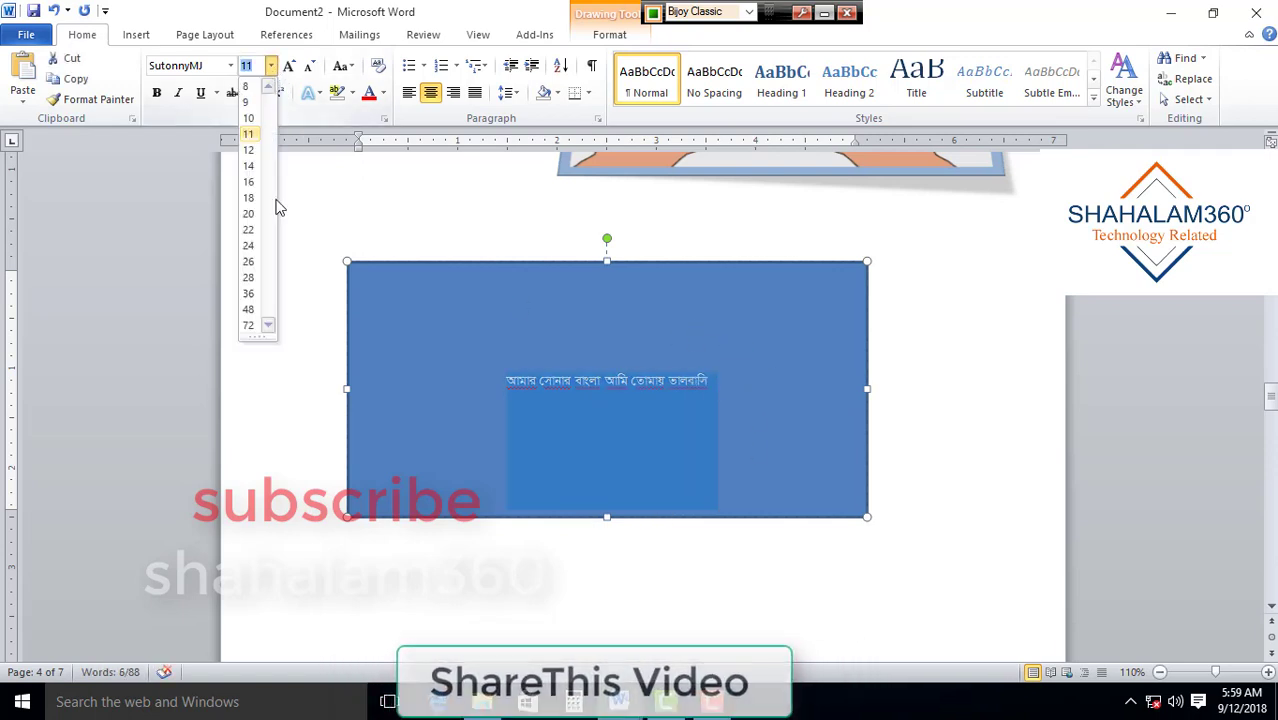
click(254, 316)
click(657, 328)
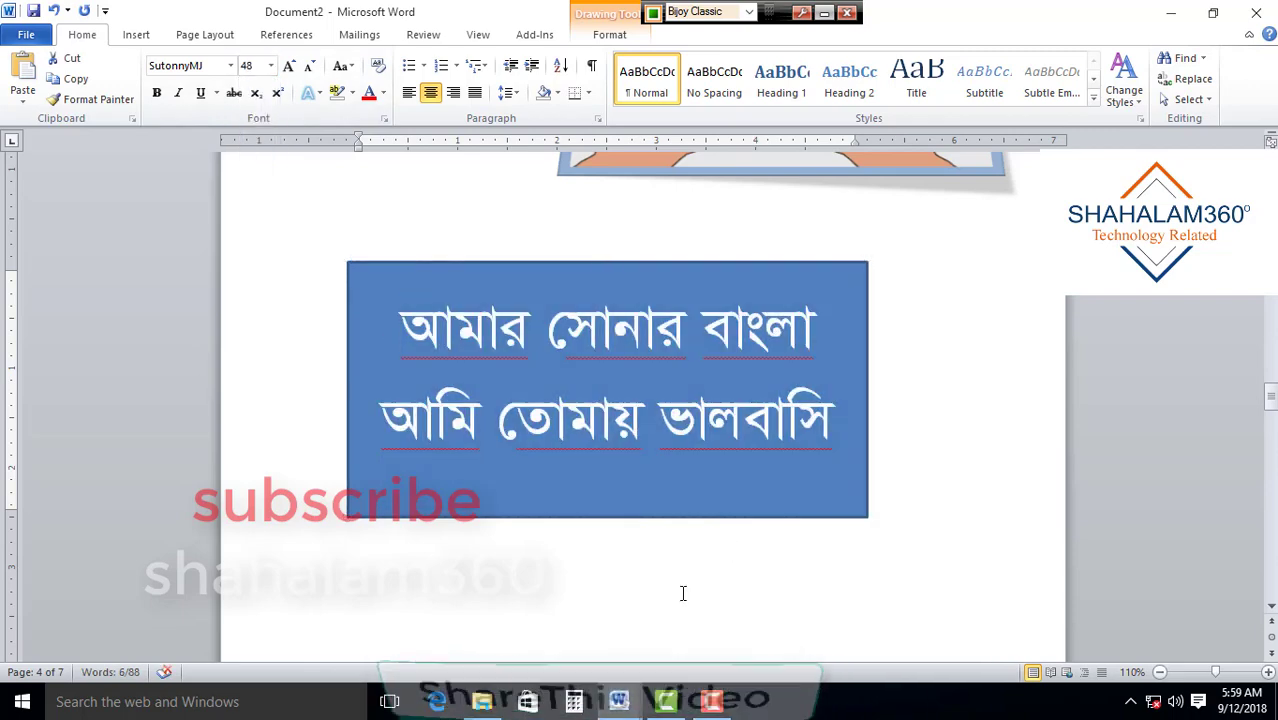
scroll(673, 530, up, 3)
scroll(700, 450, down, 2)
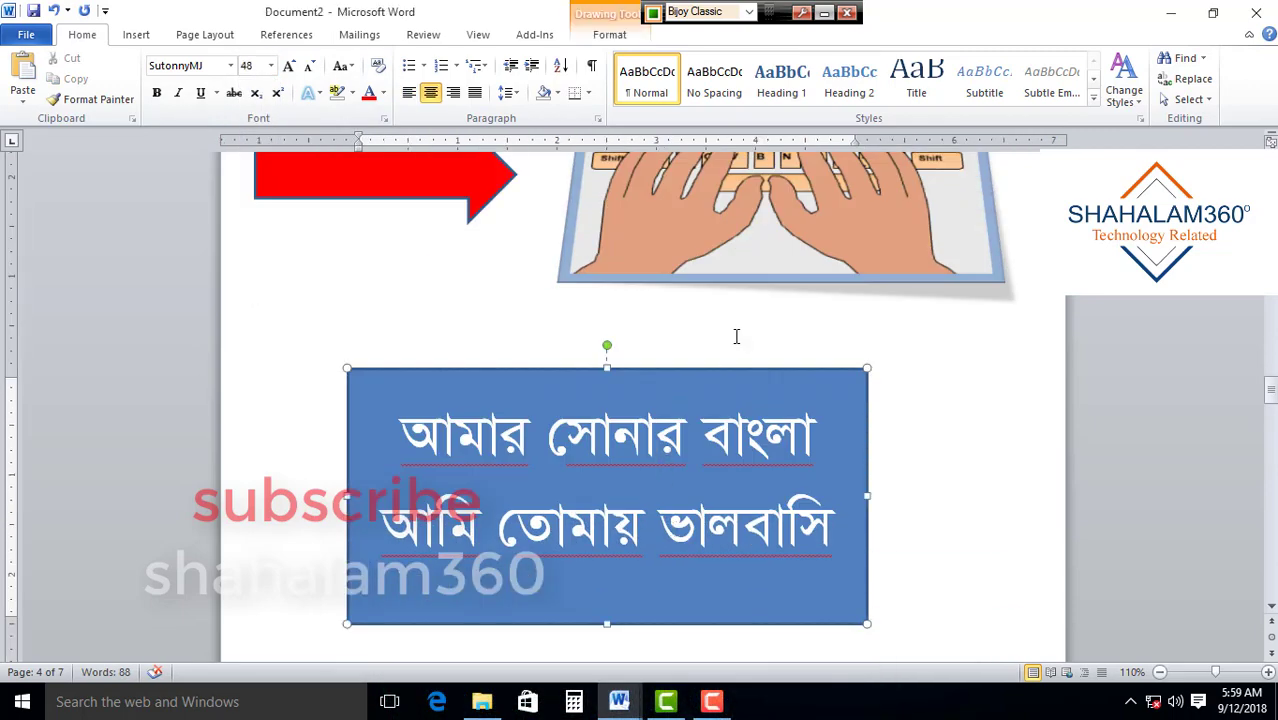
scroll(736, 336, down, 3)
click(758, 383)
scroll(758, 383, up, 4)
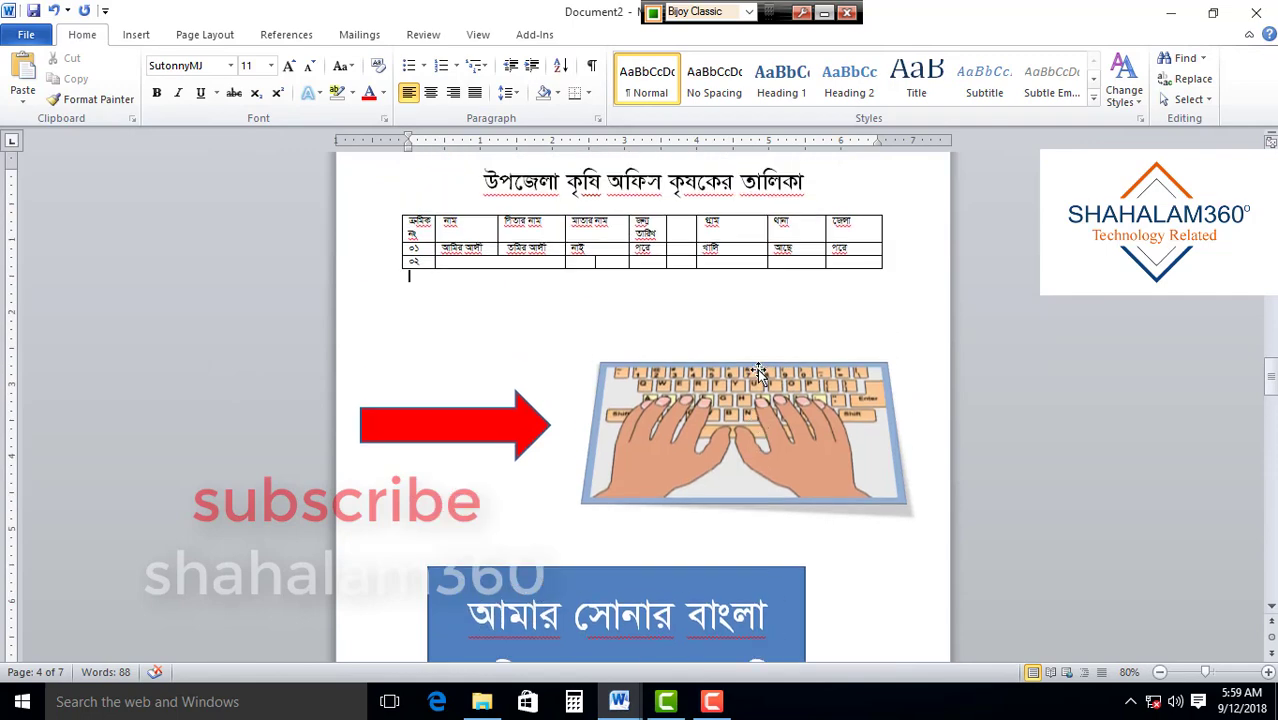
Reselect the blue text box and browse the Shapes gallery without inserting anything
scroll(758, 372, down, 3)
click(692, 500)
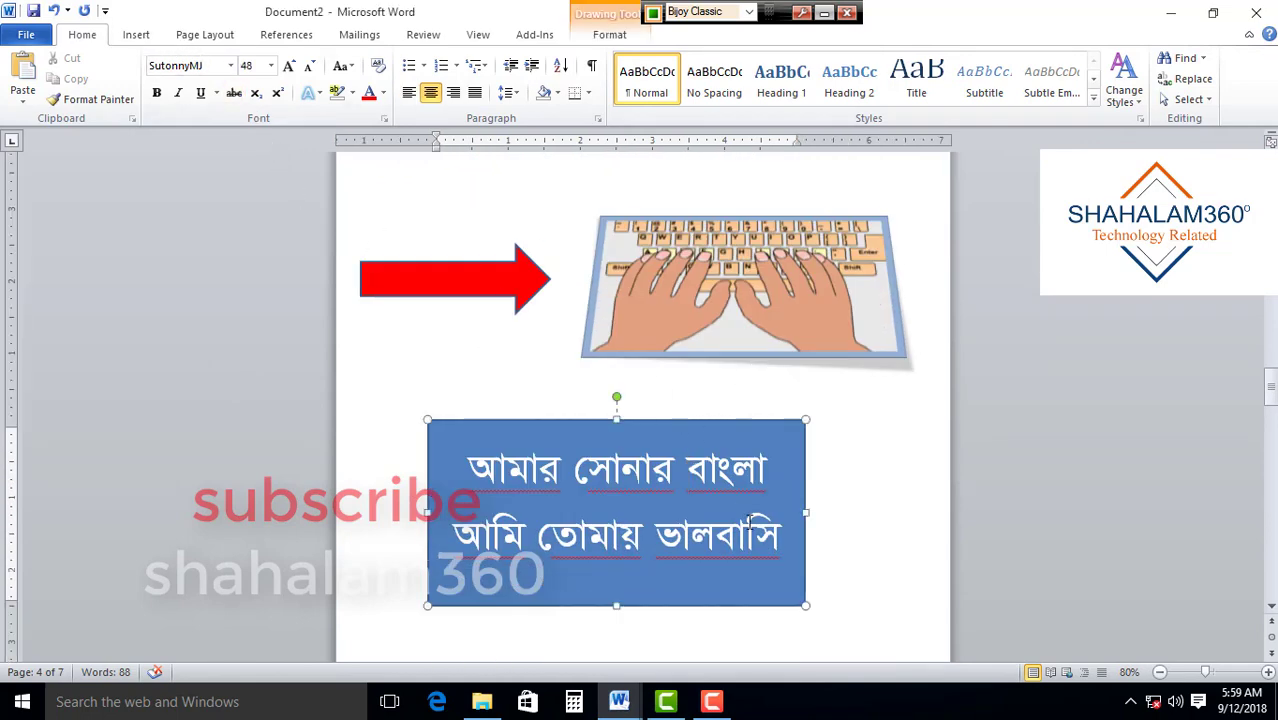
click(134, 35)
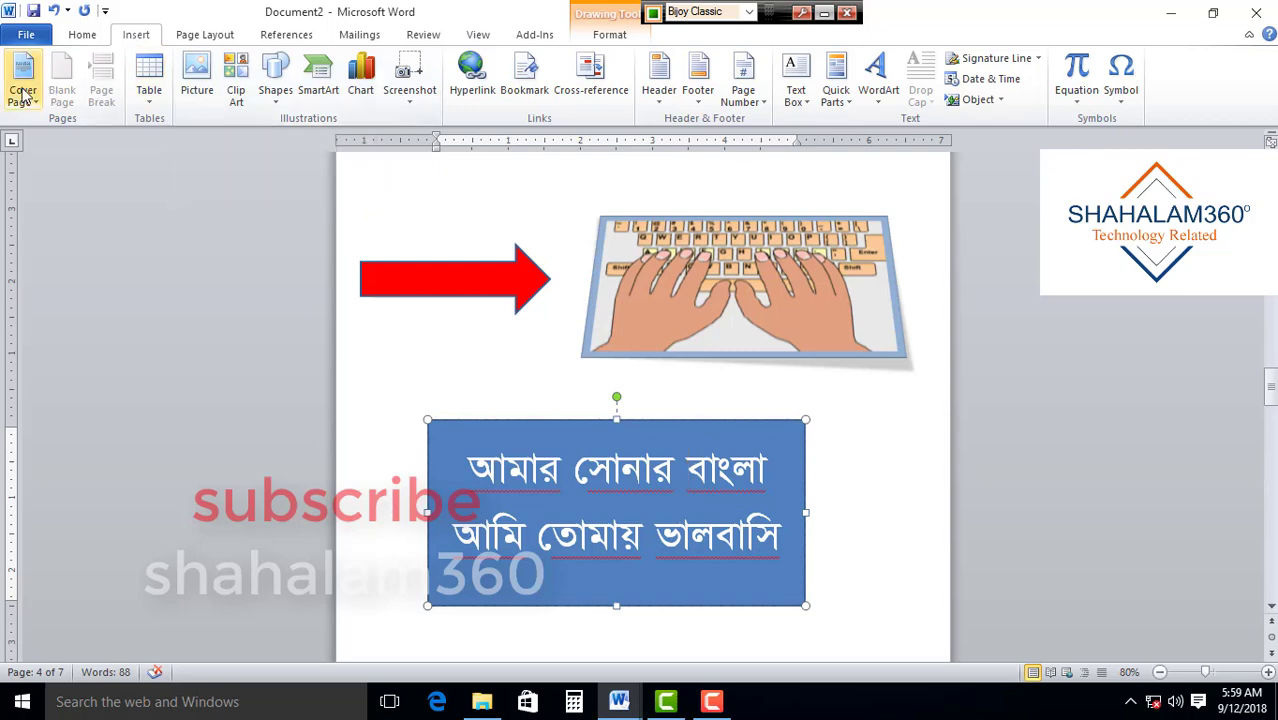
click(278, 88)
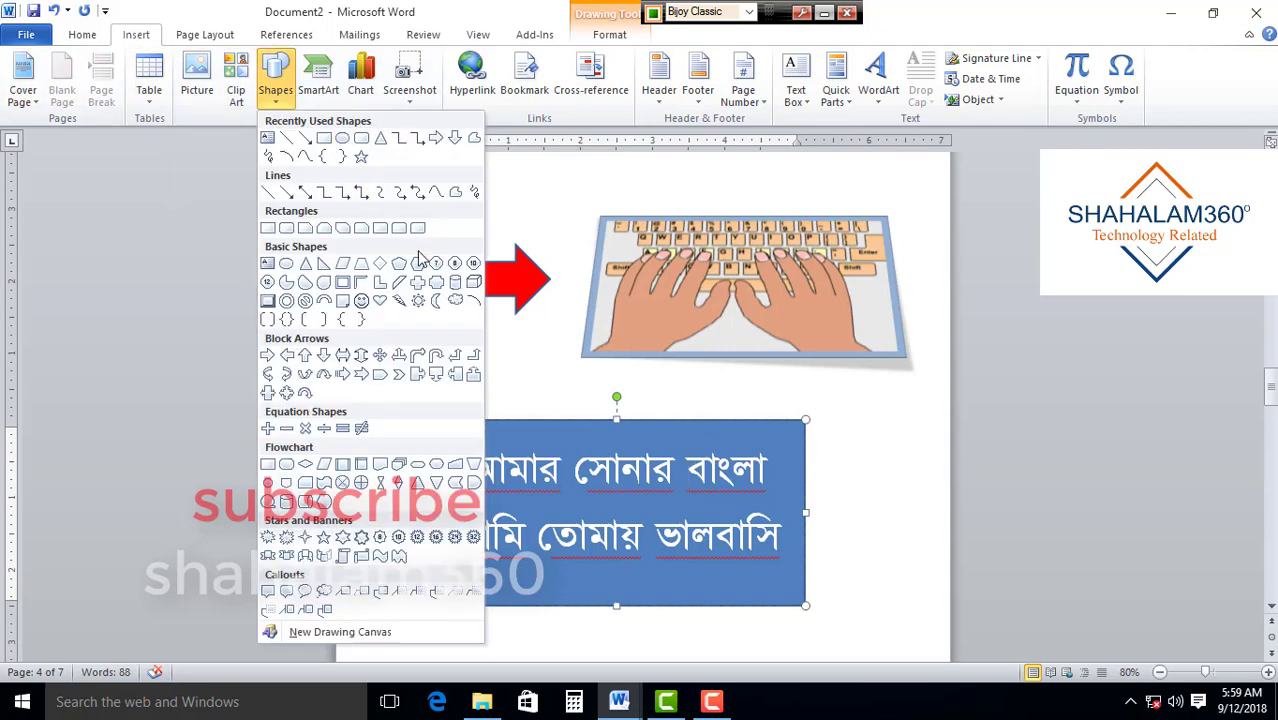
click(668, 470)
Scroll down to the blank page 6
scroll(541, 348, up, 3)
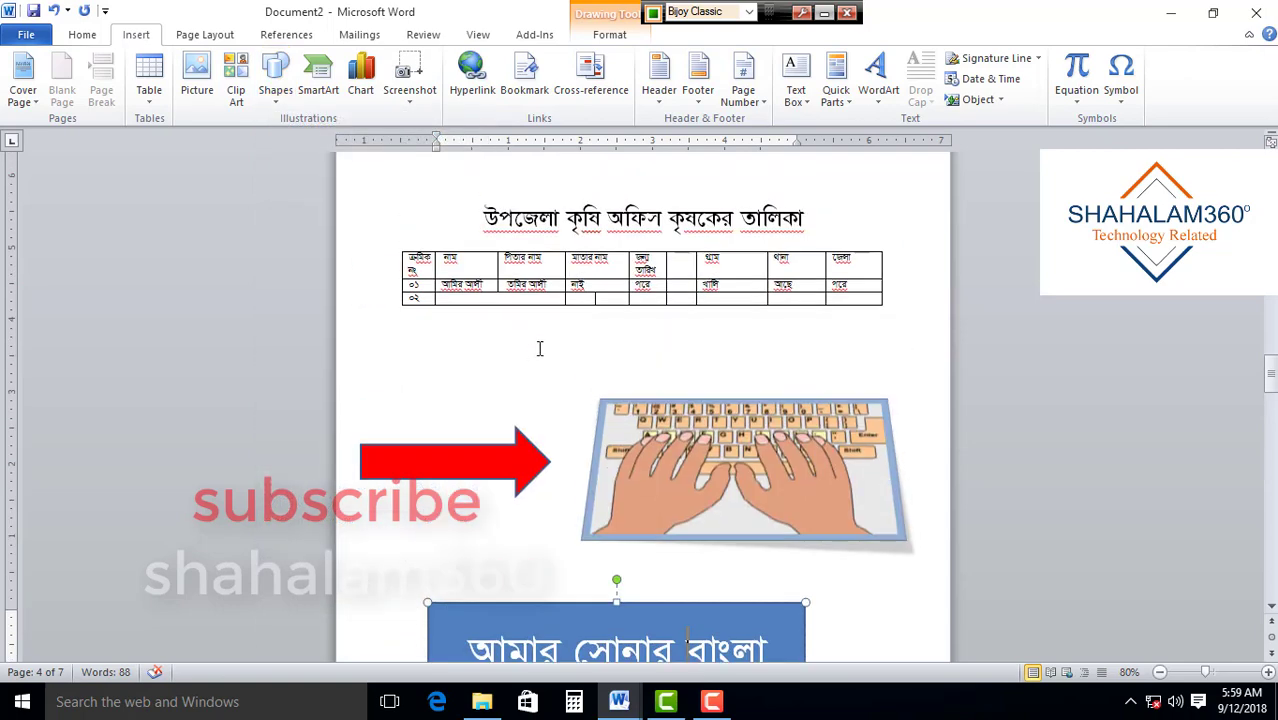
scroll(539, 348, down, 3)
scroll(539, 348, down, 5)
scroll(550, 353, down, 5)
scroll(558, 376, down, 5)
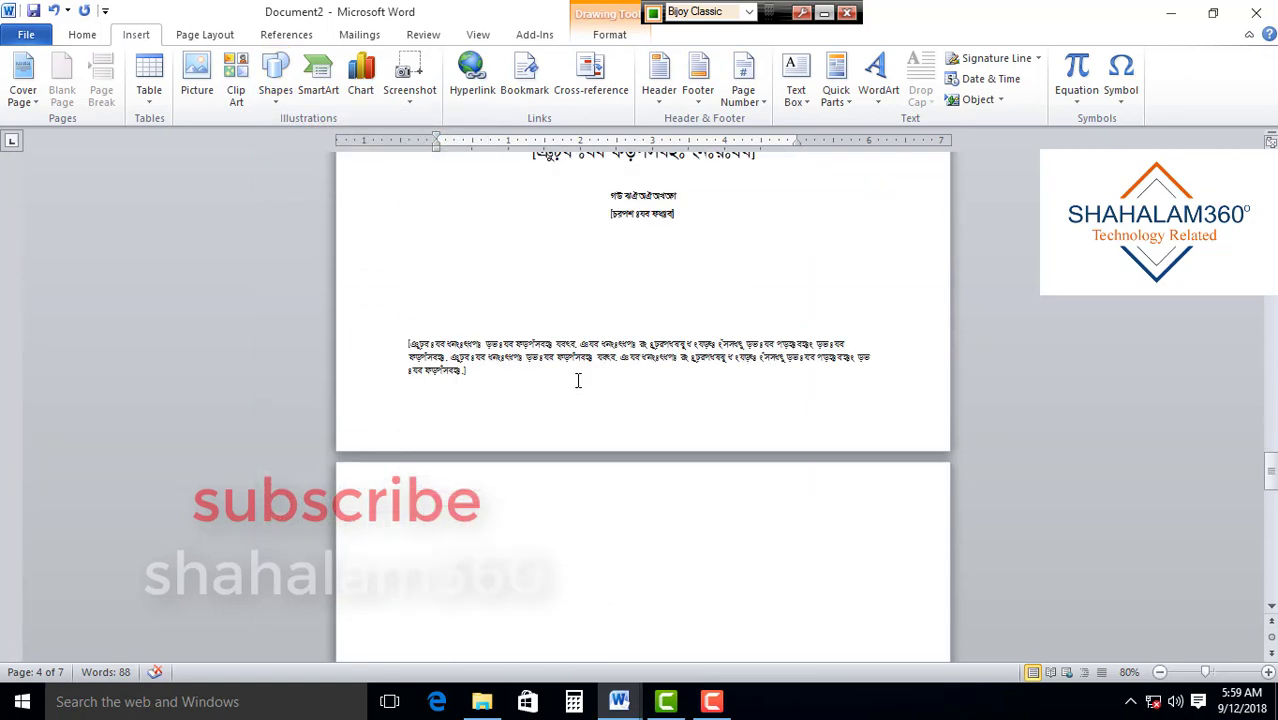
scroll(575, 379, down, 3)
scroll(550, 478, up, 2)
scroll(500, 400, up, 2)
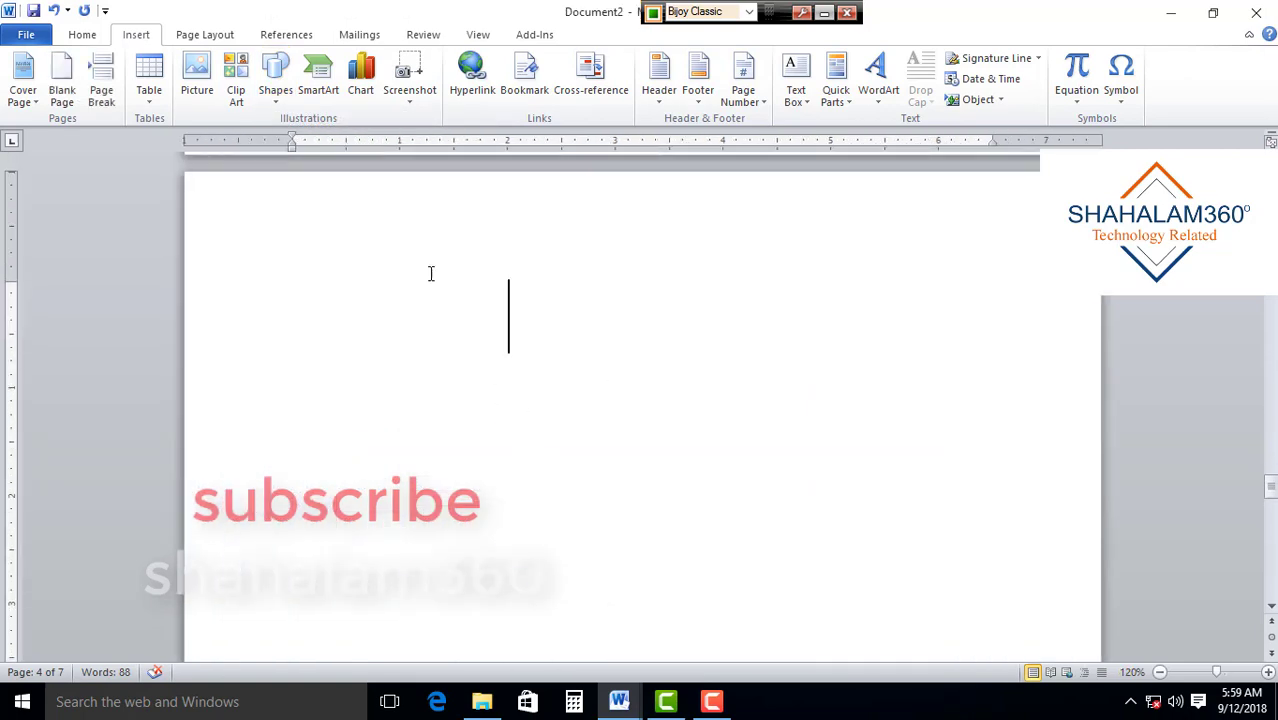
Draw a straight vertical line down the blank page
click(290, 92)
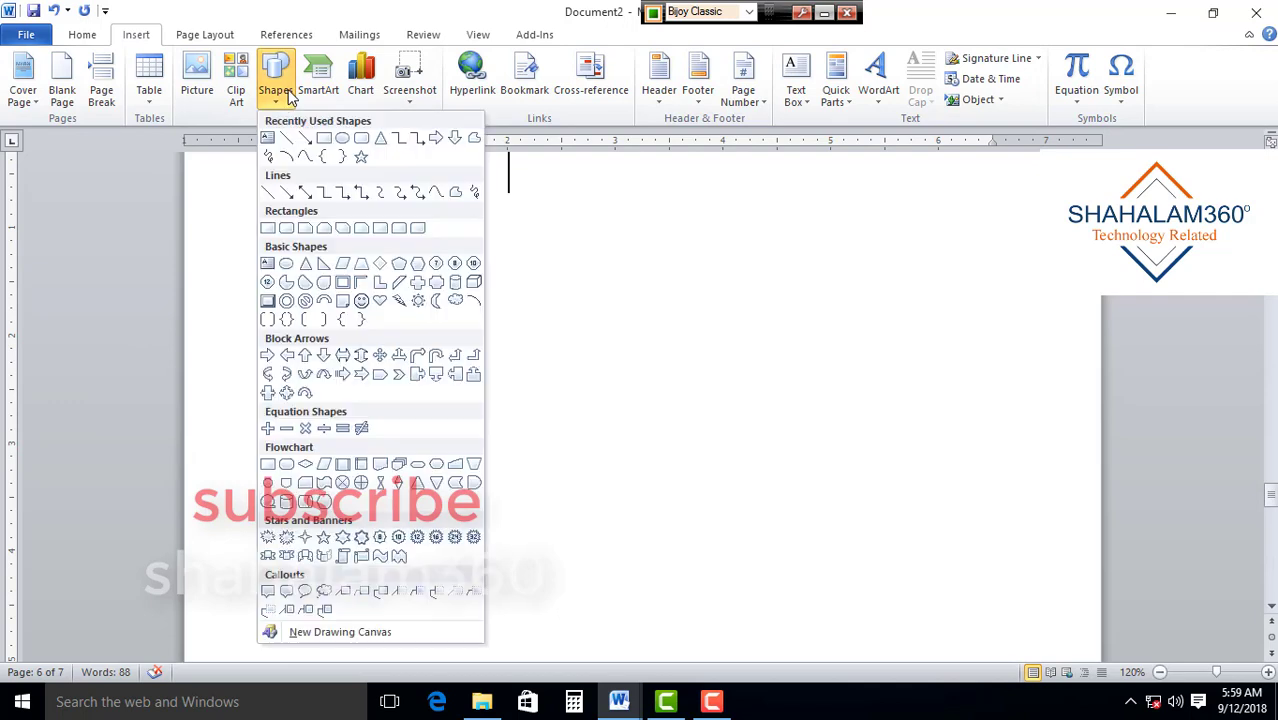
click(269, 193)
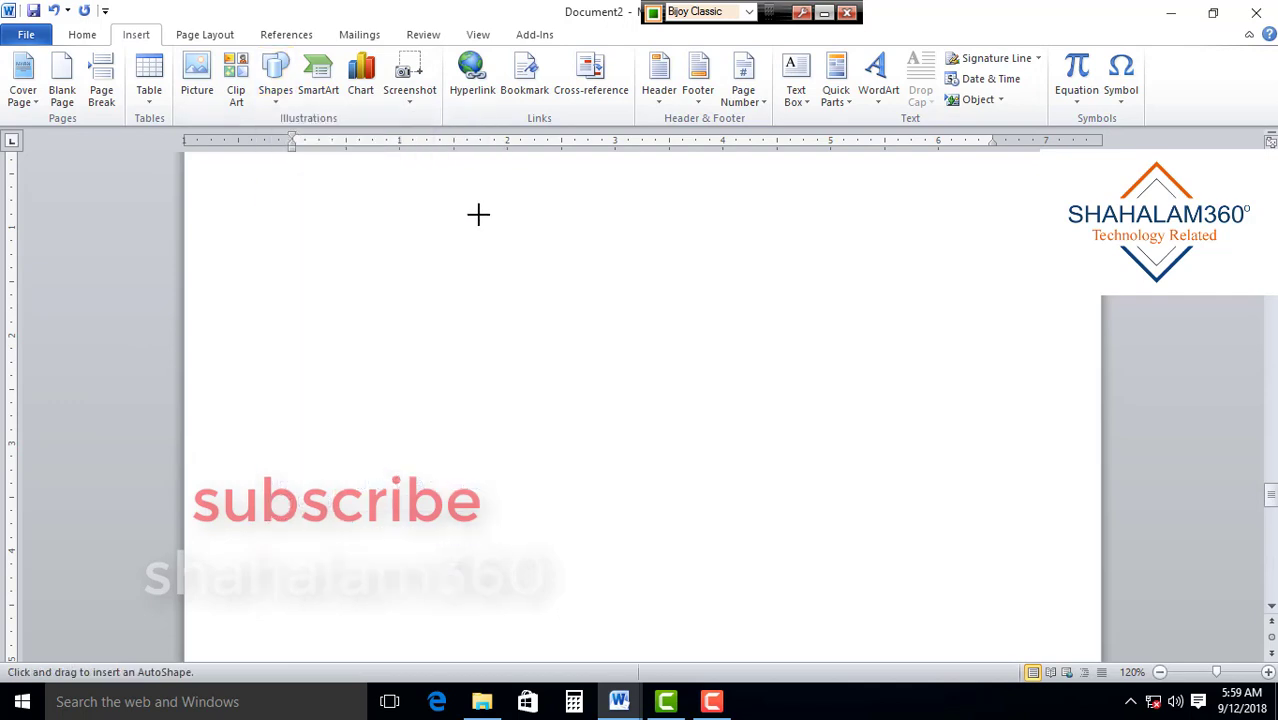
drag(479, 214, 484, 589)
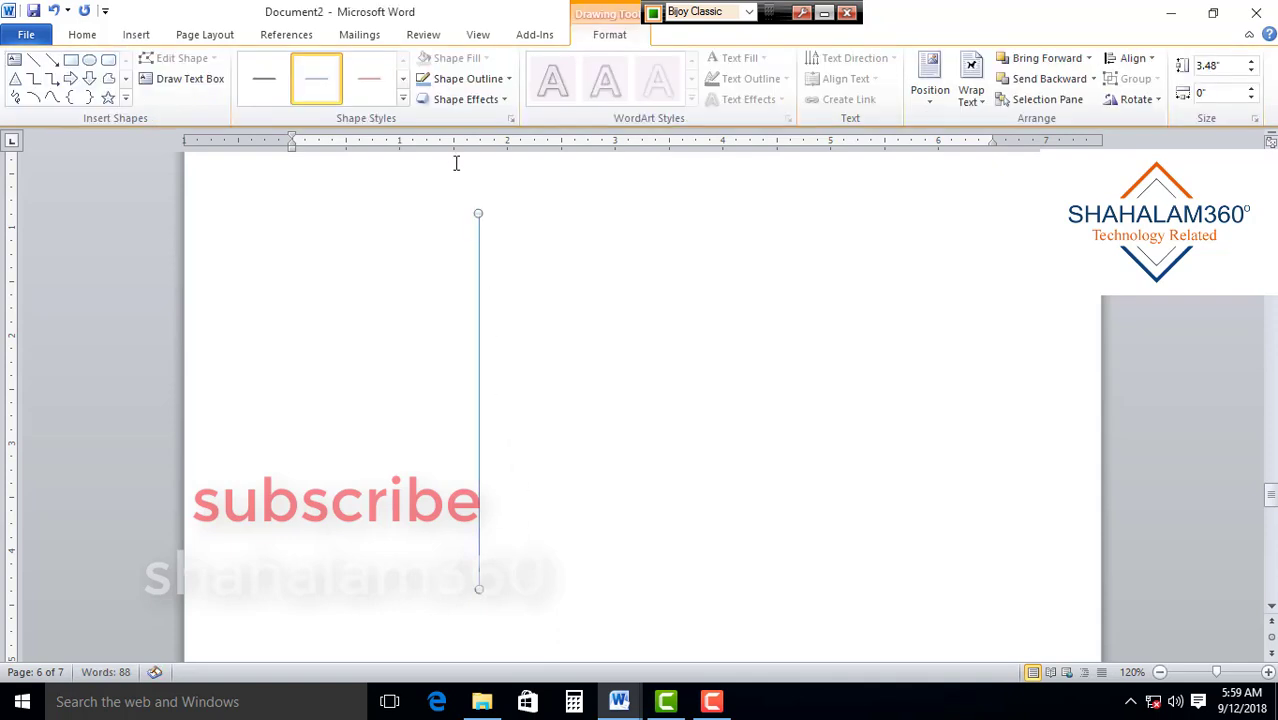
Give the line a 4½ pt weight and a dark blue outline colour
click(475, 80)
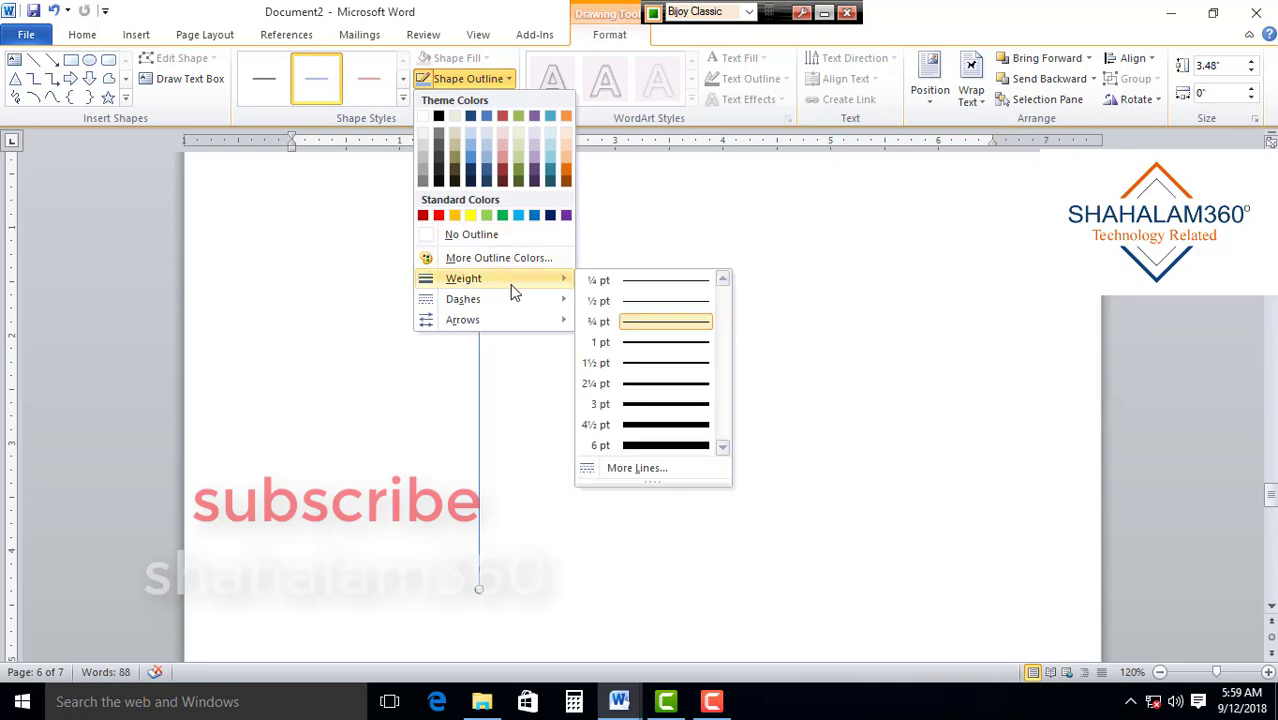
mouse_move(490, 279)
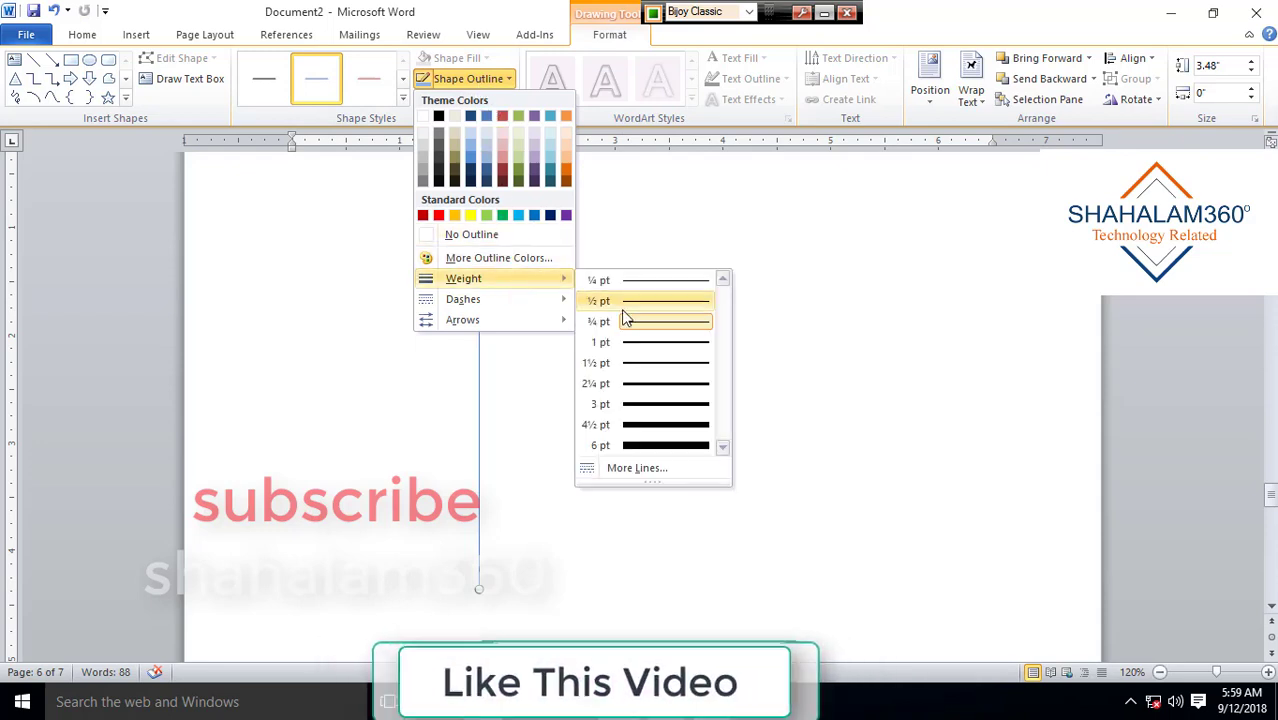
click(645, 425)
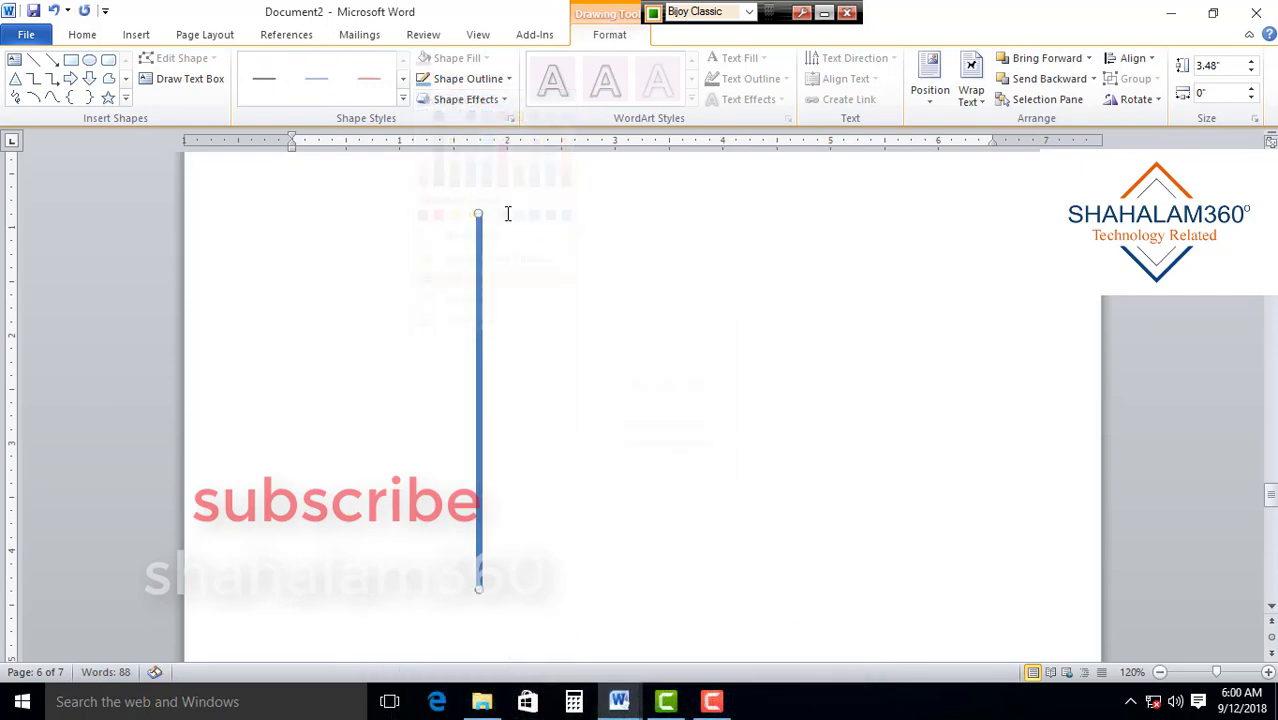
click(465, 78)
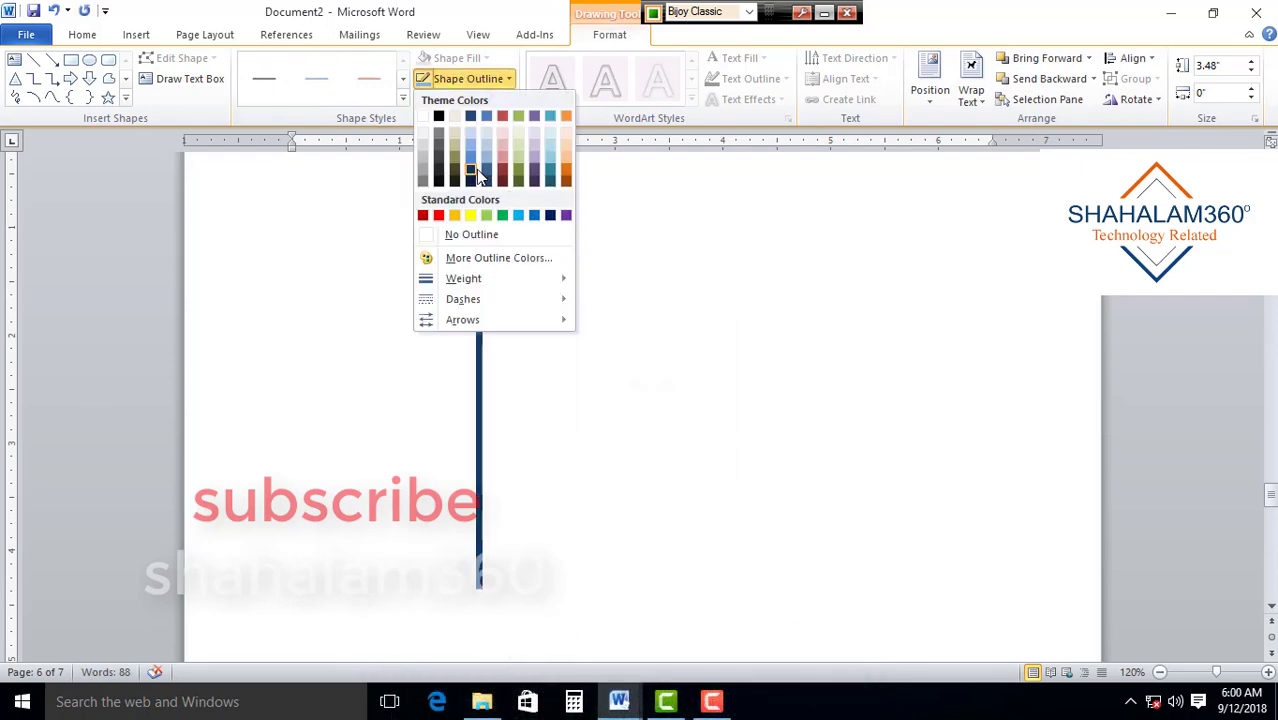
click(476, 174)
click(585, 374)
click(479, 334)
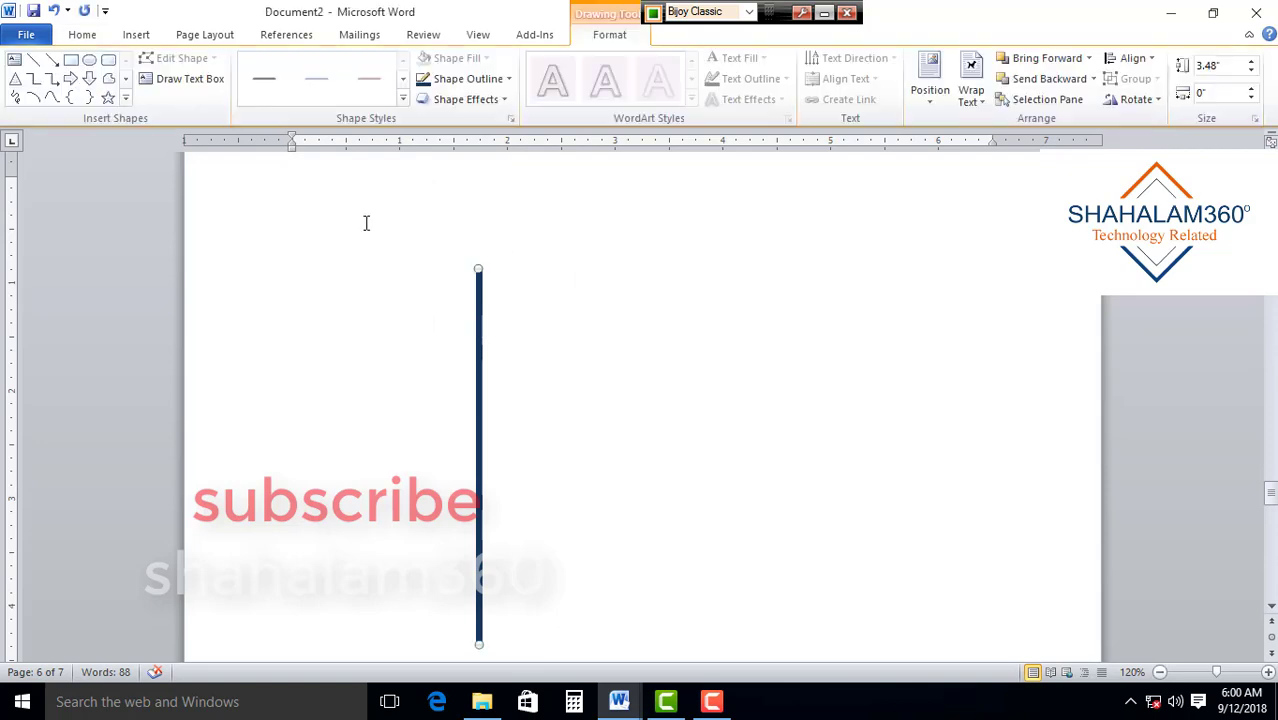
click(136, 34)
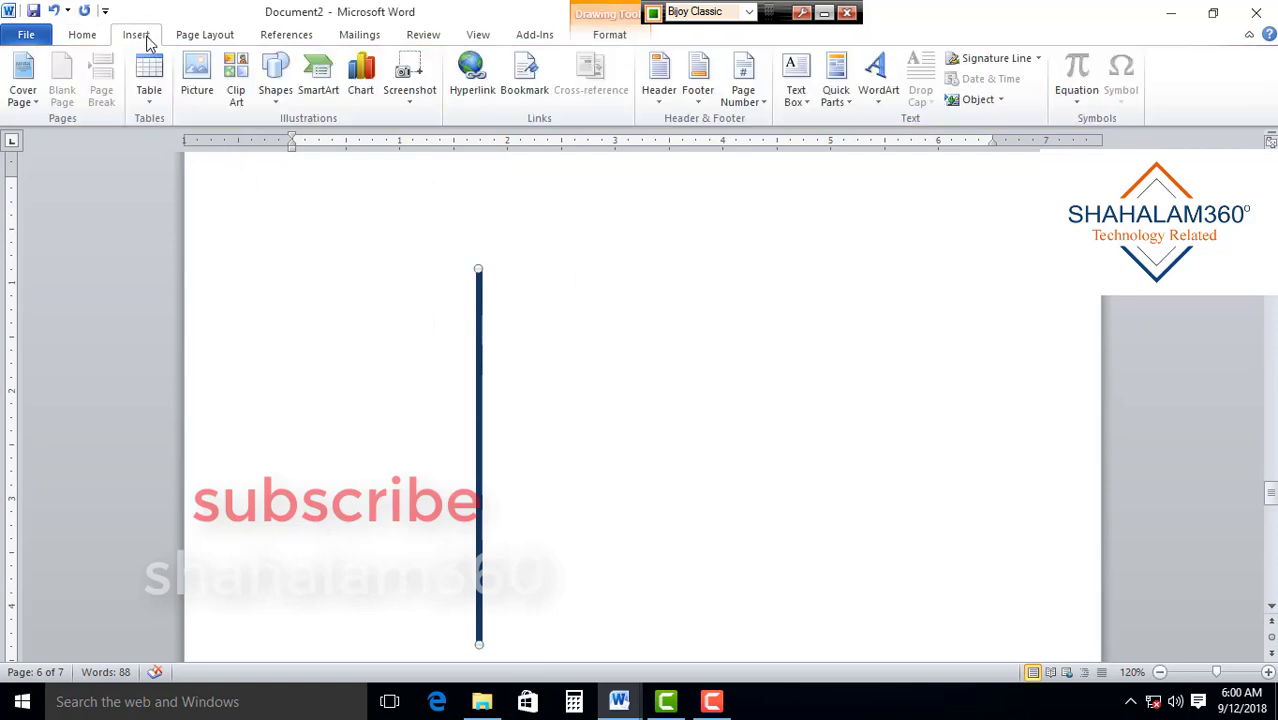
Draw a wave-shaped flag beside the top of the pole and fill it green
click(275, 80)
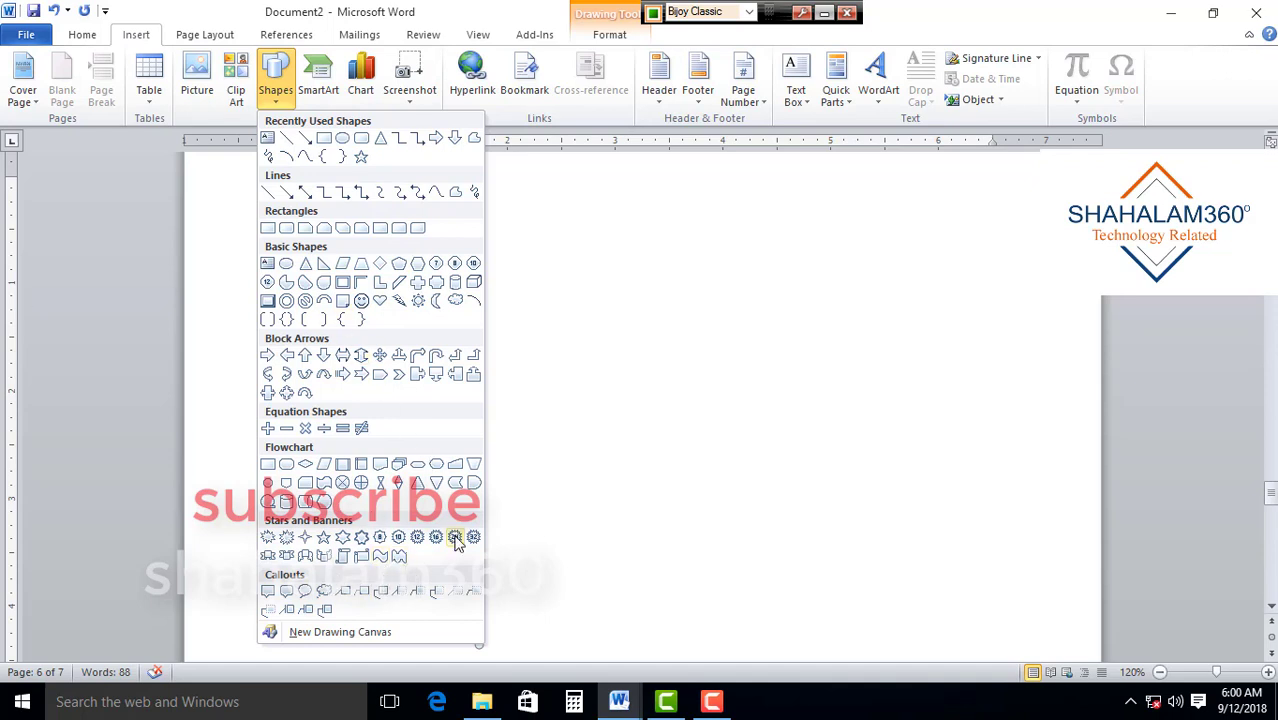
click(324, 464)
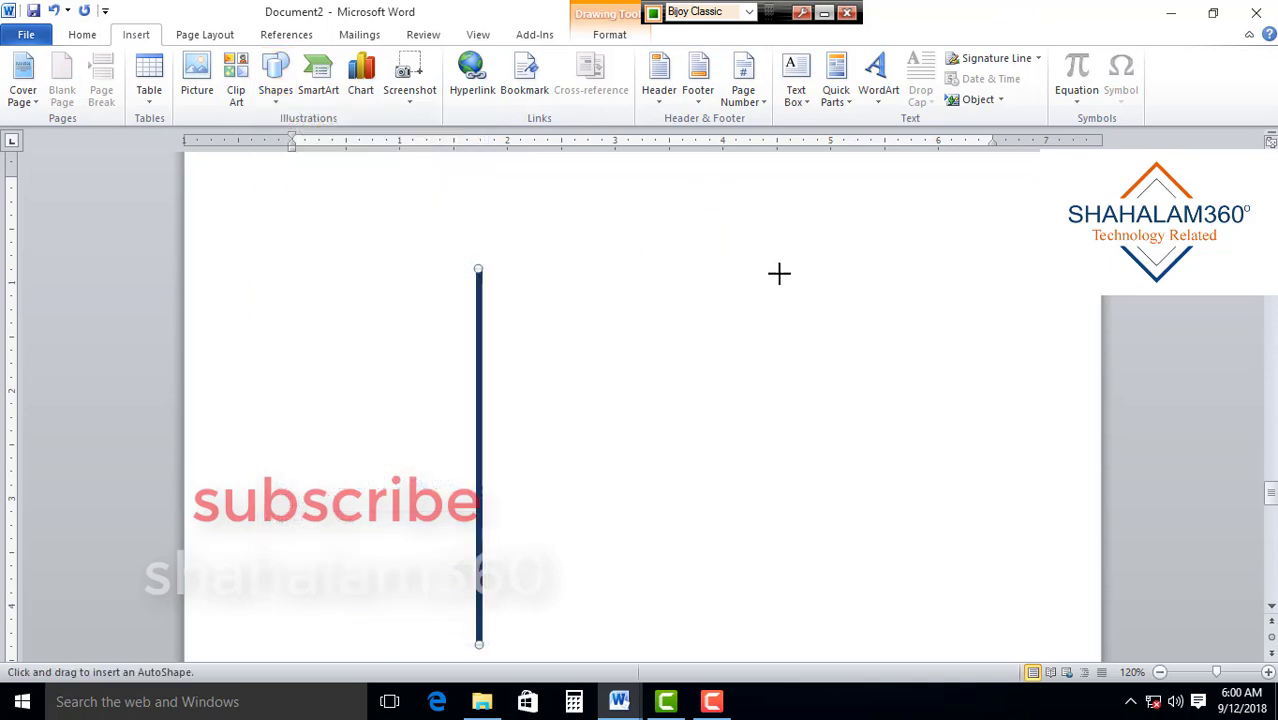
drag(822, 275, 478, 528)
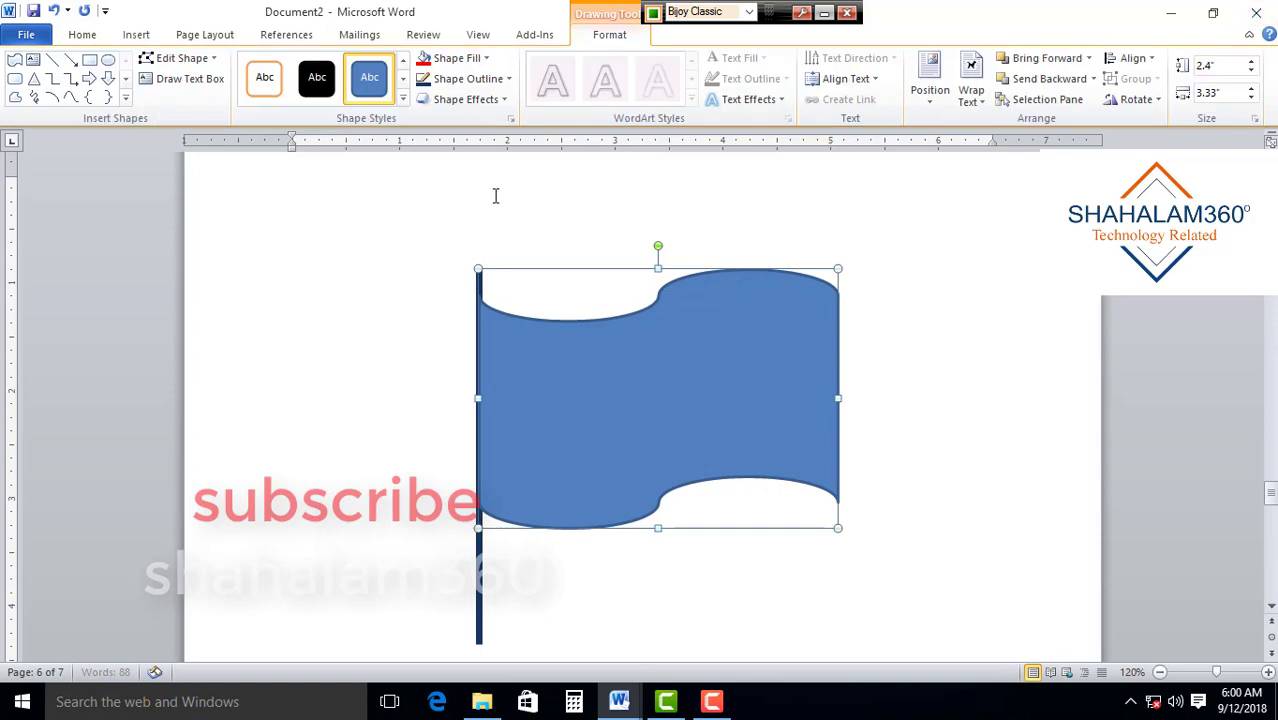
click(462, 84)
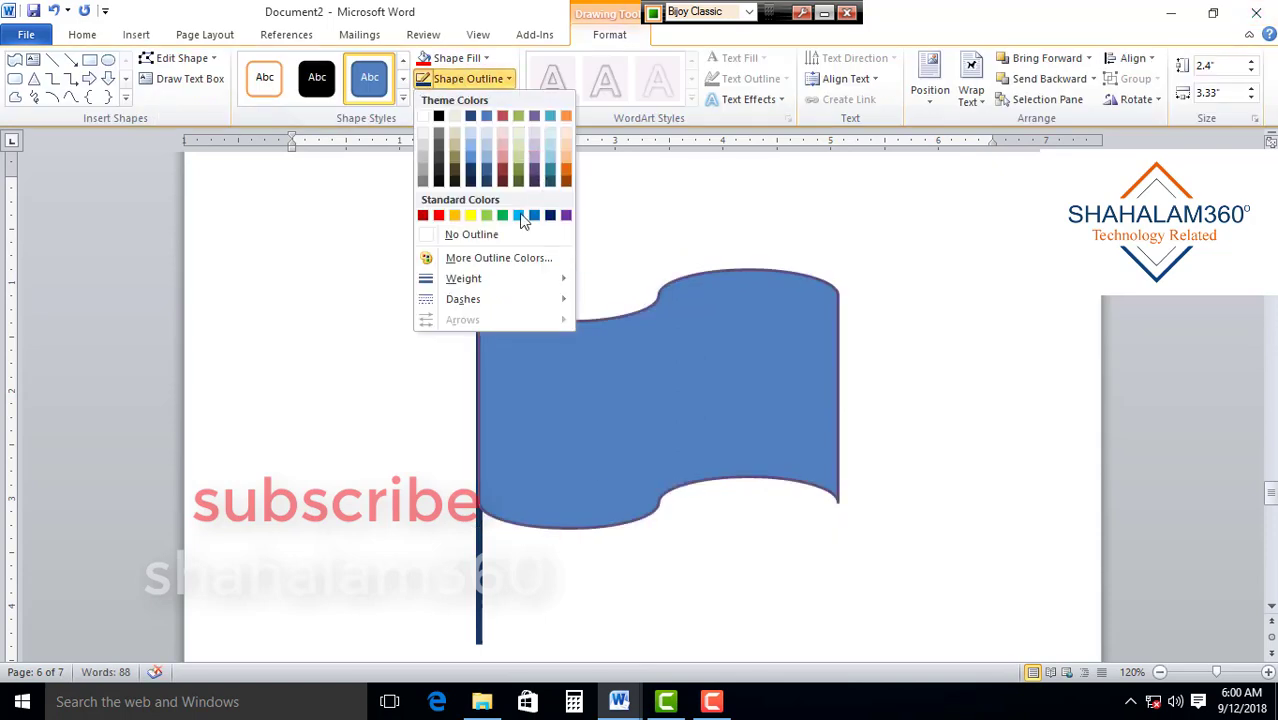
click(462, 60)
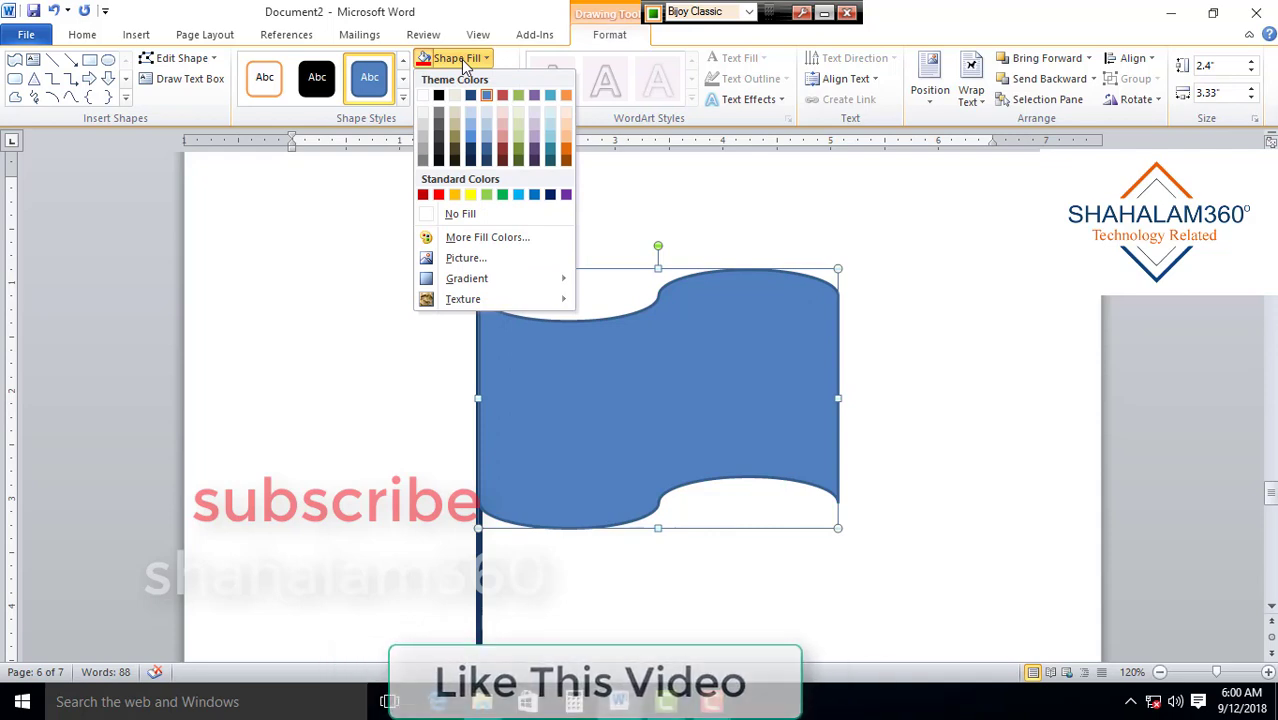
click(503, 196)
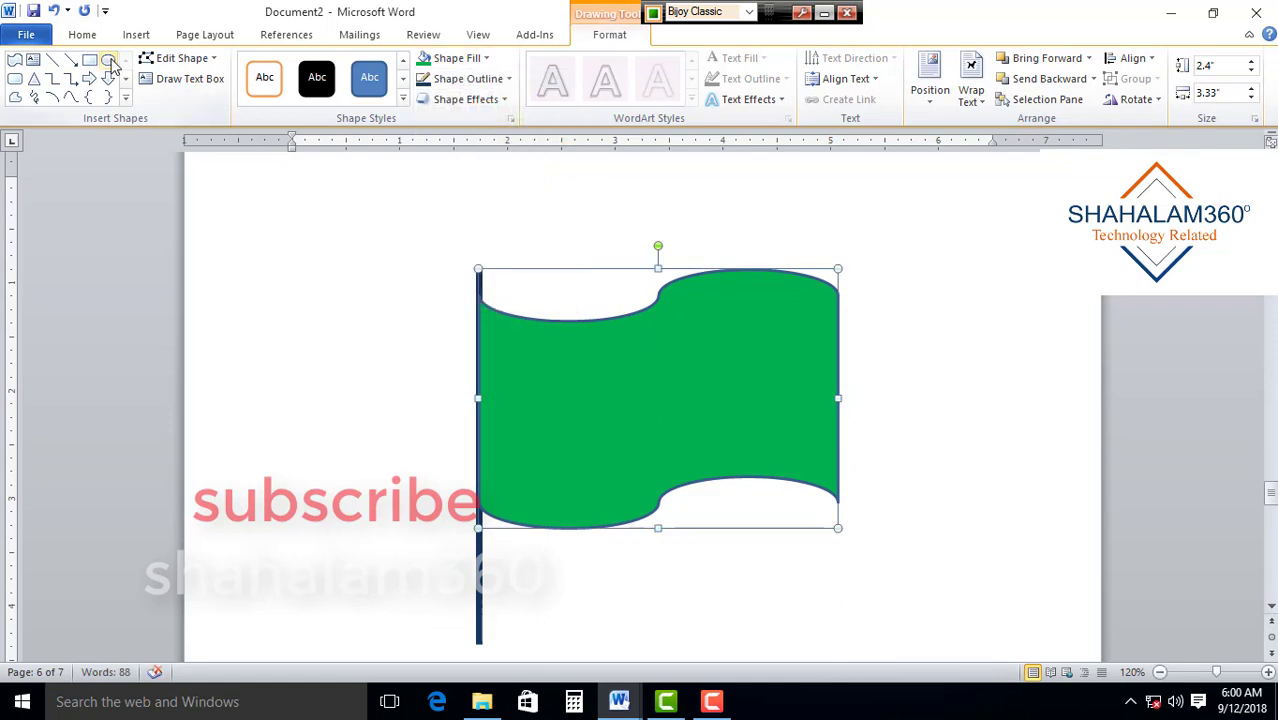
click(136, 34)
click(275, 80)
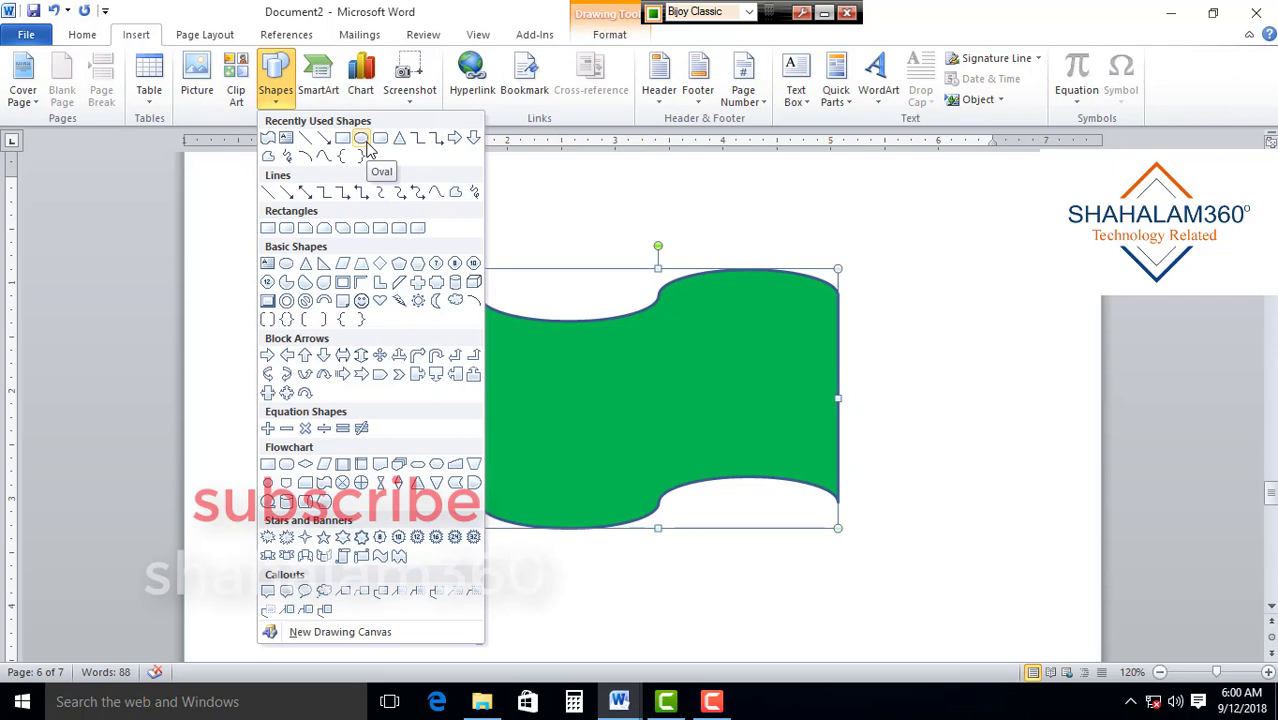
Draw a circle in the middle of the flag and fill it red
click(364, 143)
drag(620, 364, 722, 460)
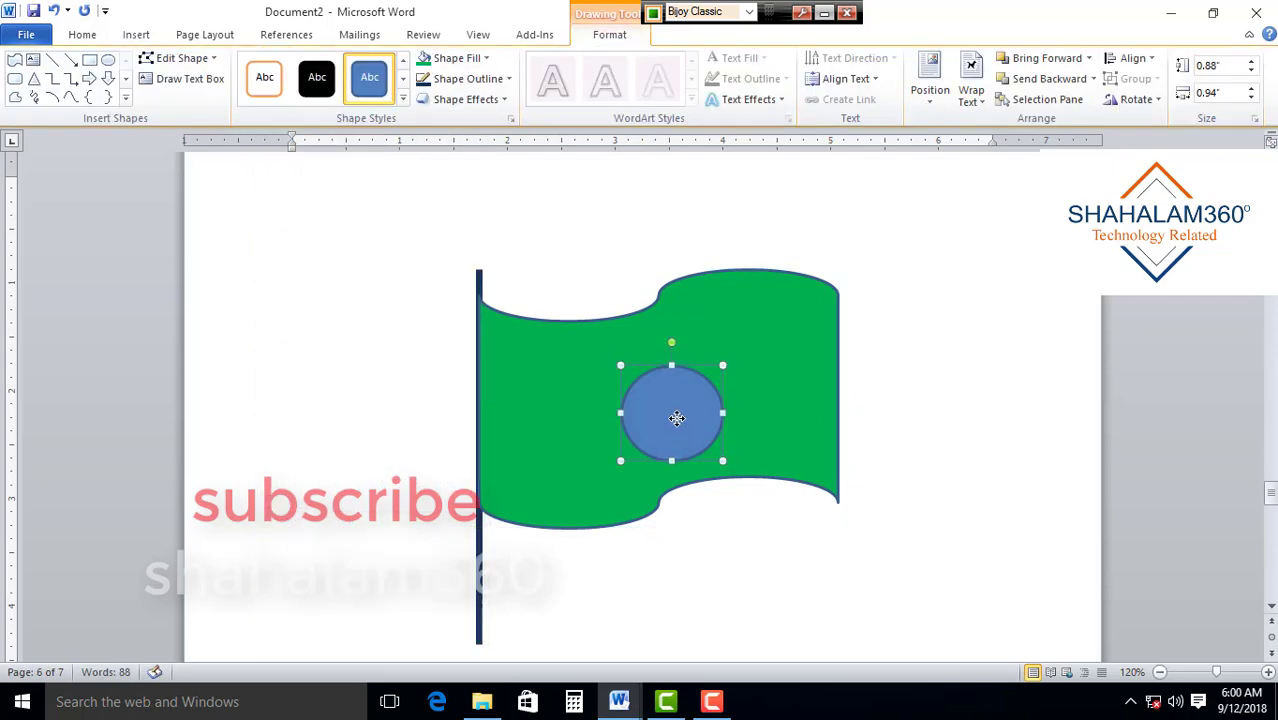
drag(676, 421, 671, 421)
click(458, 58)
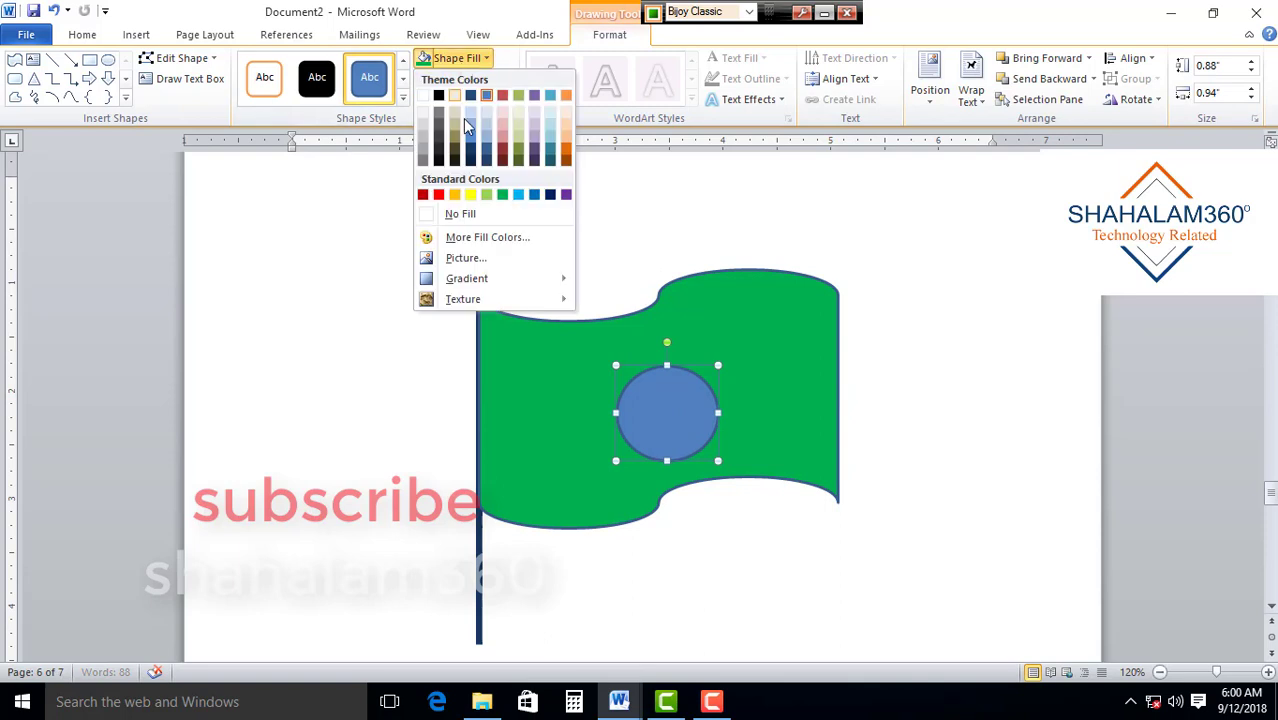
click(438, 194)
click(693, 559)
Extend the flagpole further down and move the red circle slightly higher
scroll(318, 406, down, 1)
scroll(531, 399, down, 1)
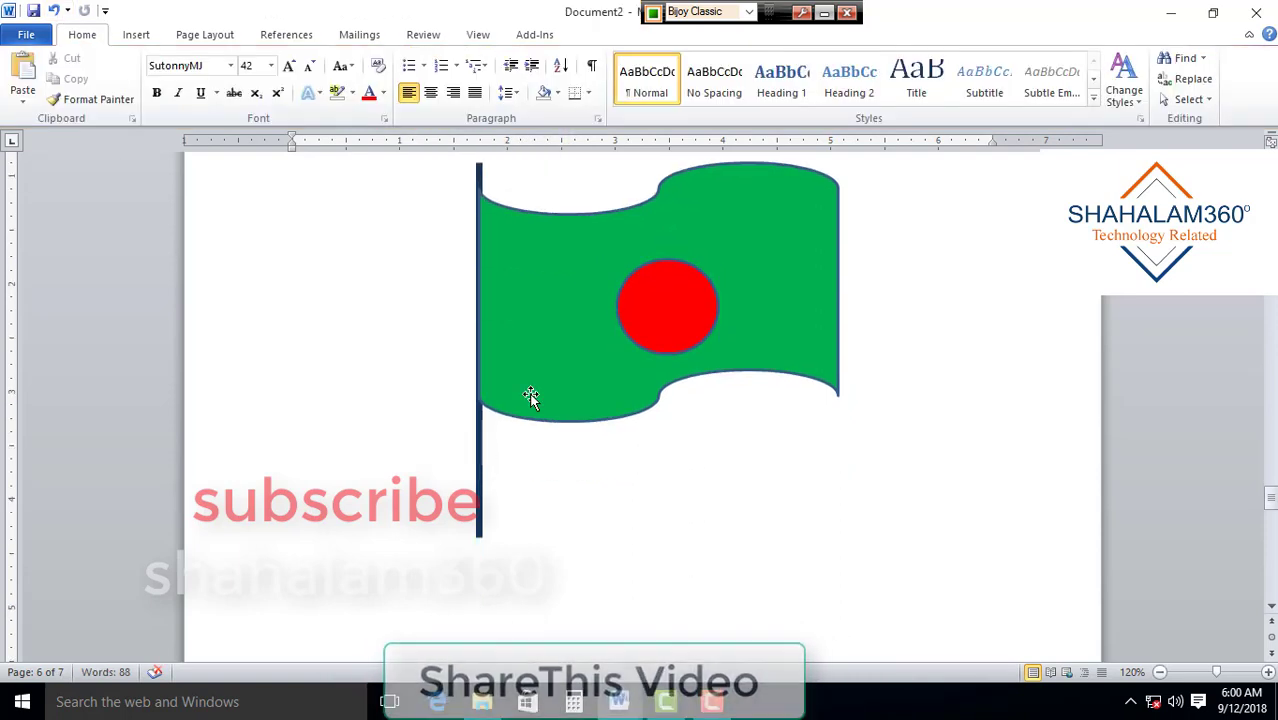
scroll(520, 392, down, 3)
click(478, 370)
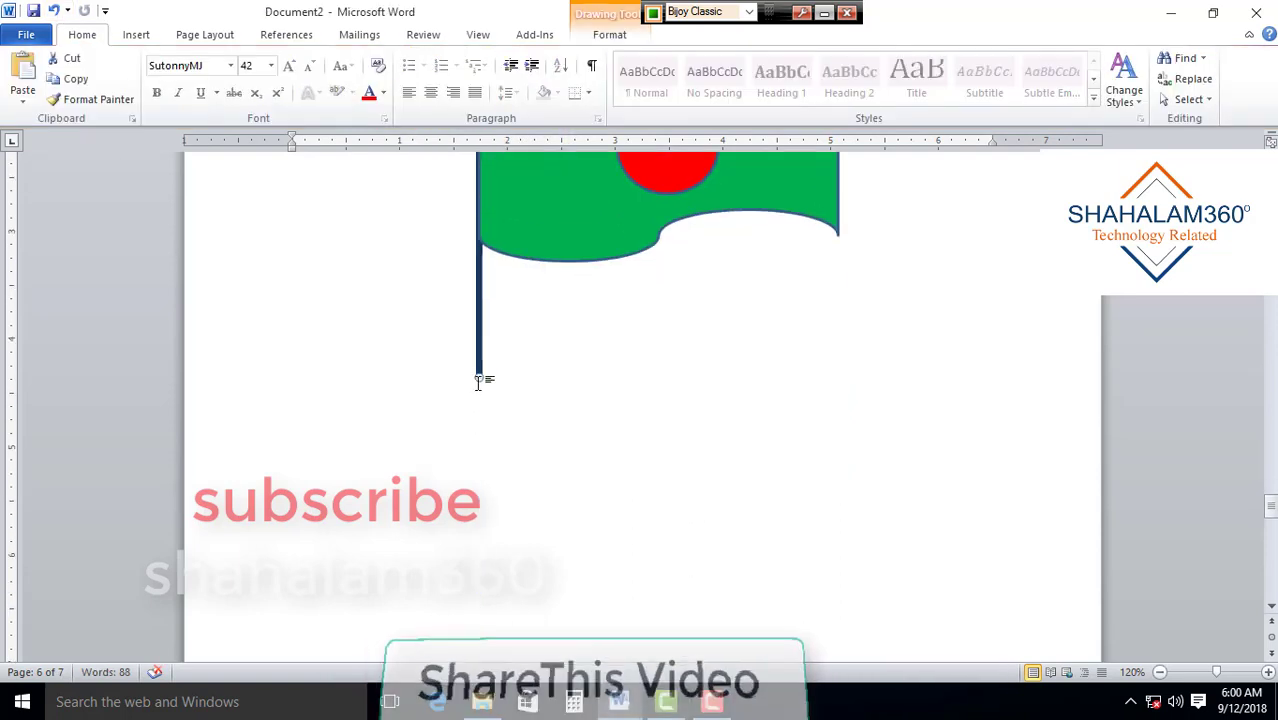
drag(478, 376, 478, 590)
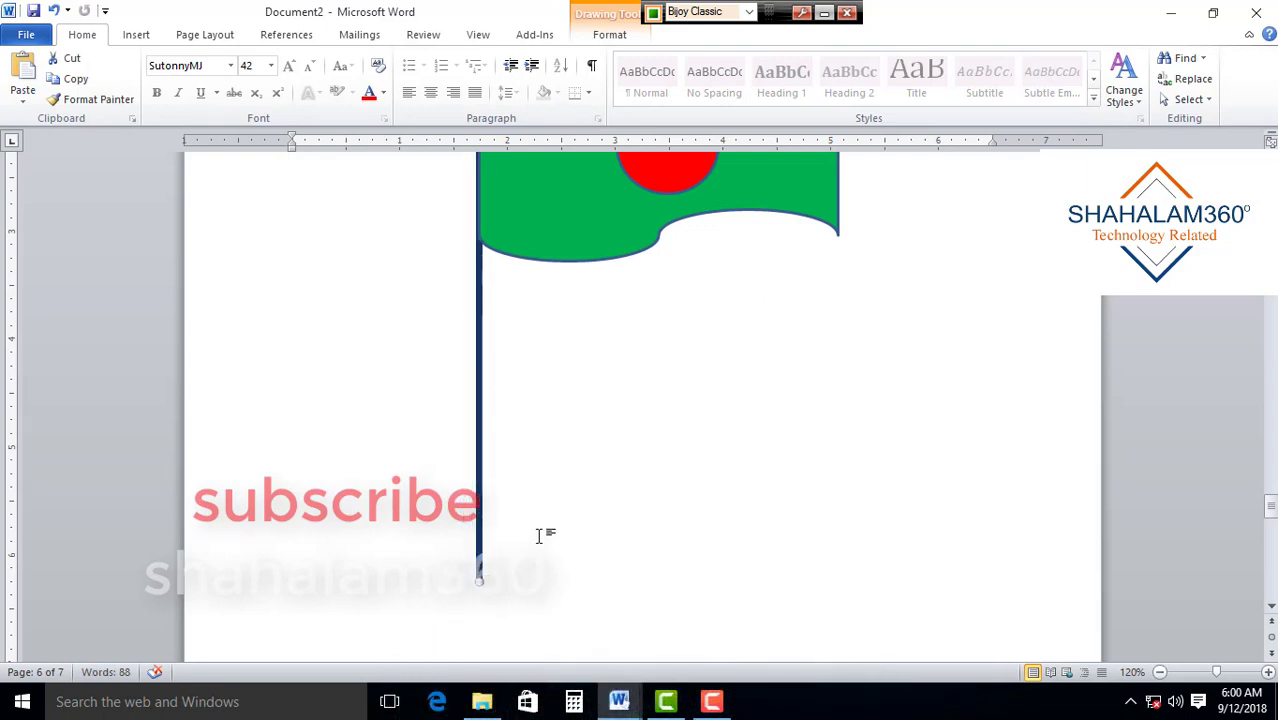
scroll(643, 403, up, 5)
click(654, 403)
drag(654, 396, 682, 378)
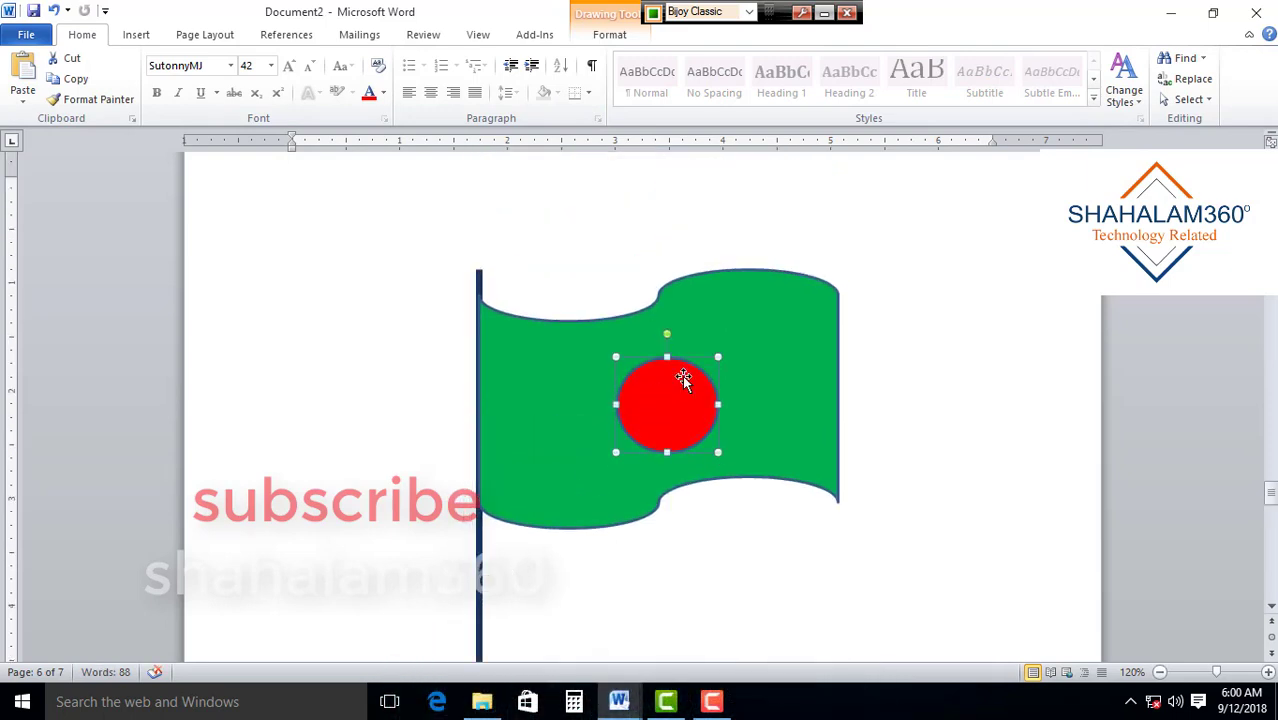
click(708, 502)
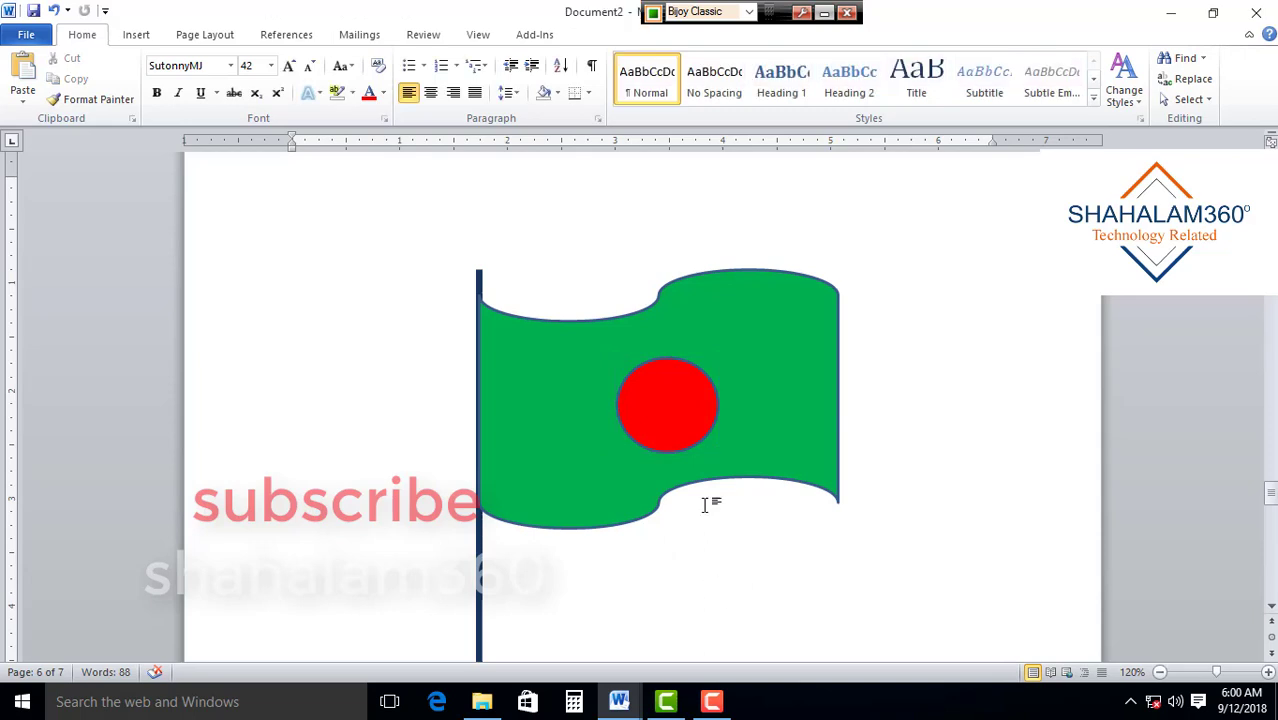
click(670, 385)
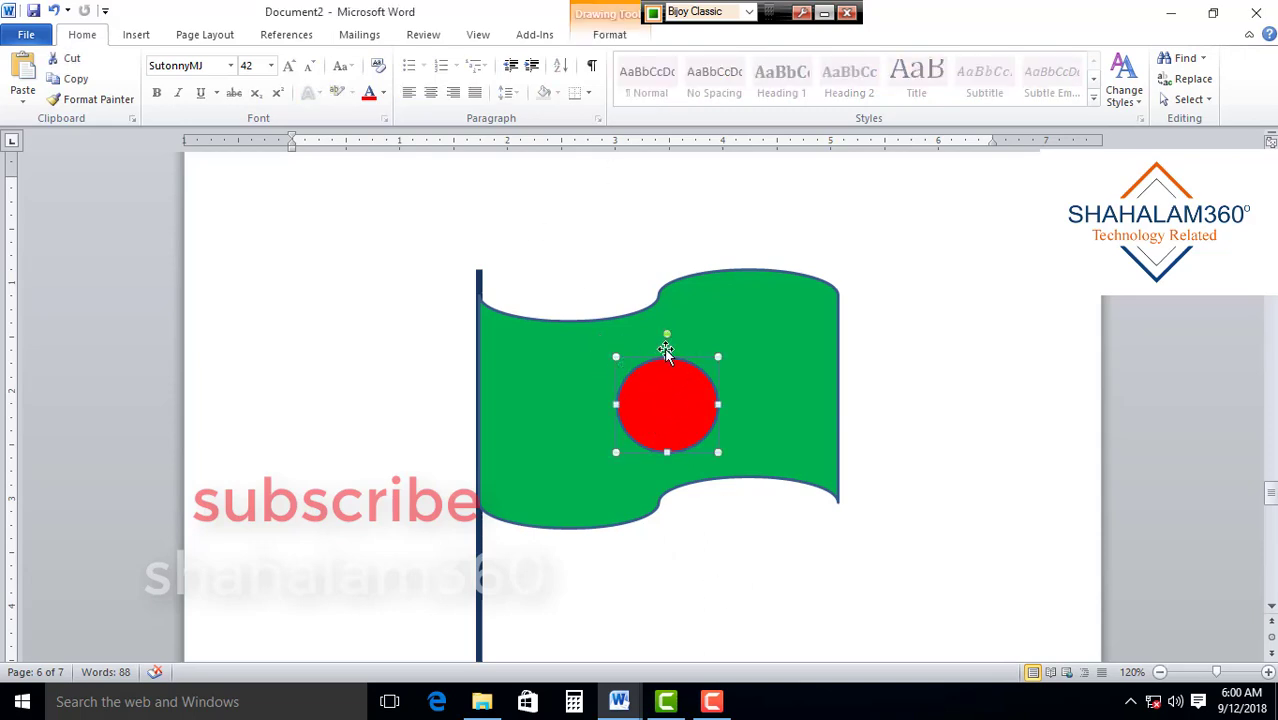
click(716, 552)
Set the red circle's shape outline to No Outline
click(686, 421)
click(602, 38)
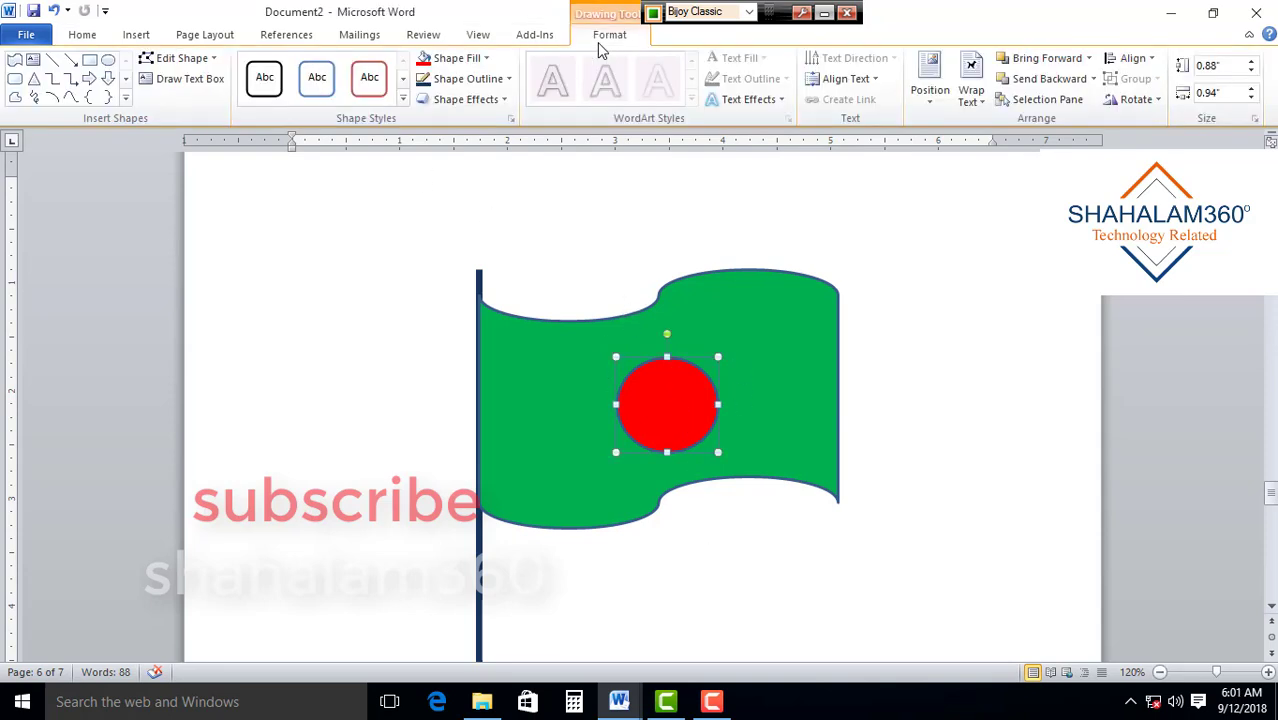
click(490, 84)
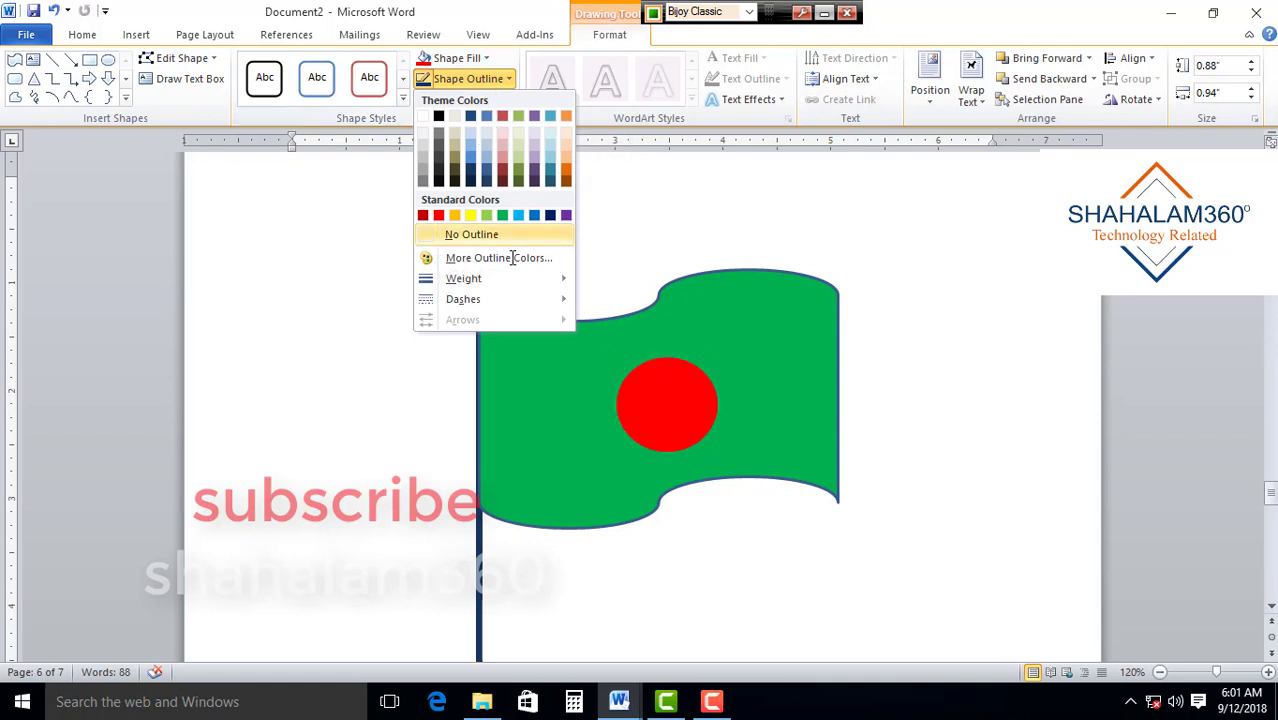
click(458, 235)
click(685, 555)
click(539, 368)
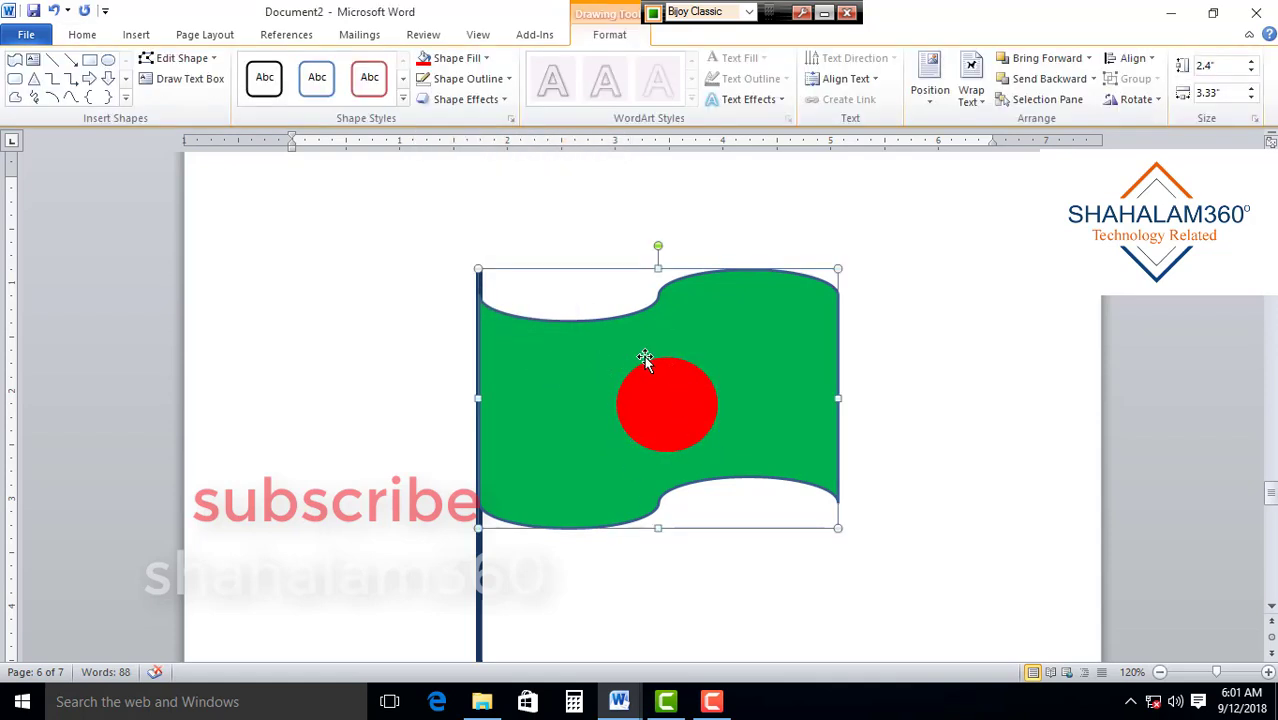
Add the text জাতীয় পতাকা inside the flag in SutonnyMJ
right_click(552, 370)
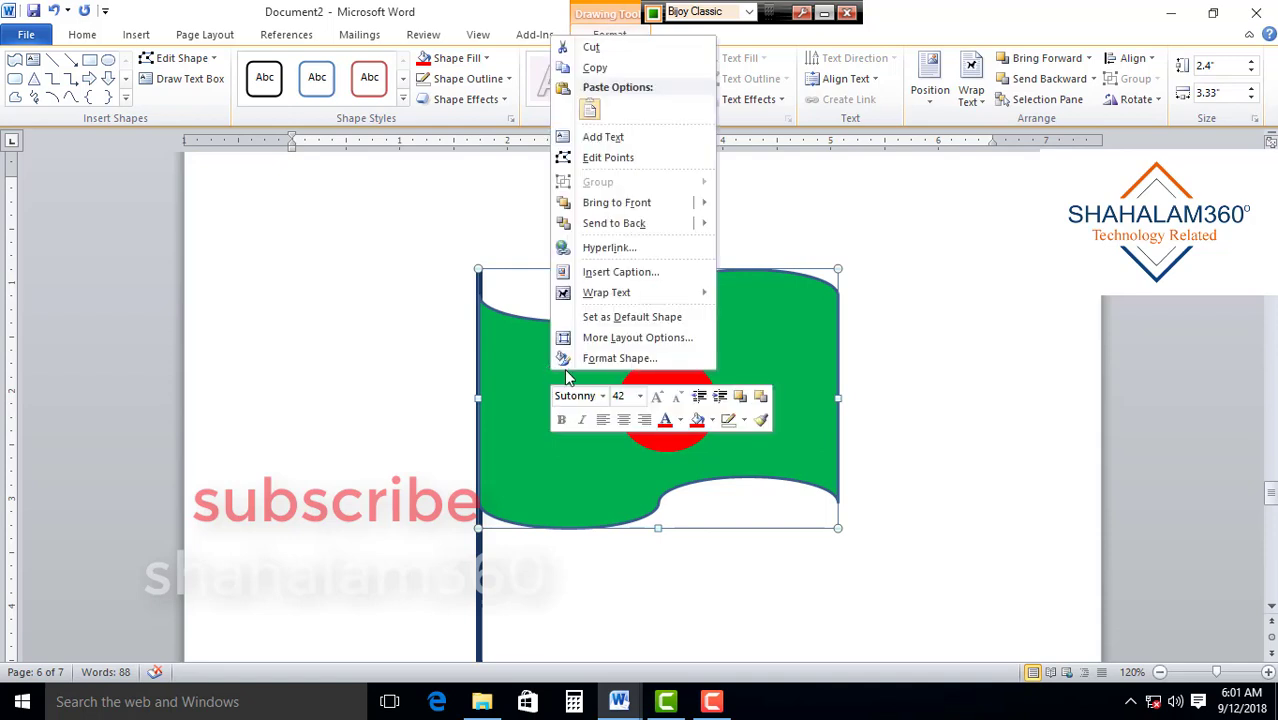
click(603, 137)
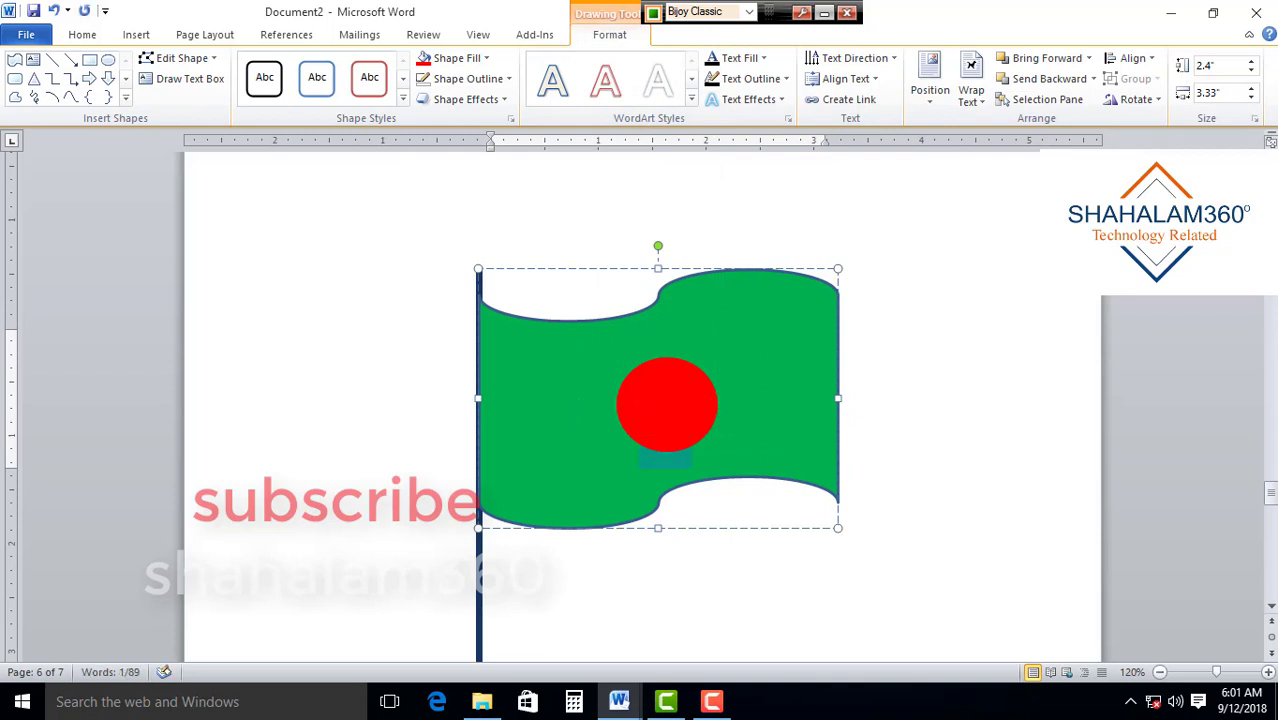
text(RvZxq)
click(537, 380)
key(Delete)
click(136, 35)
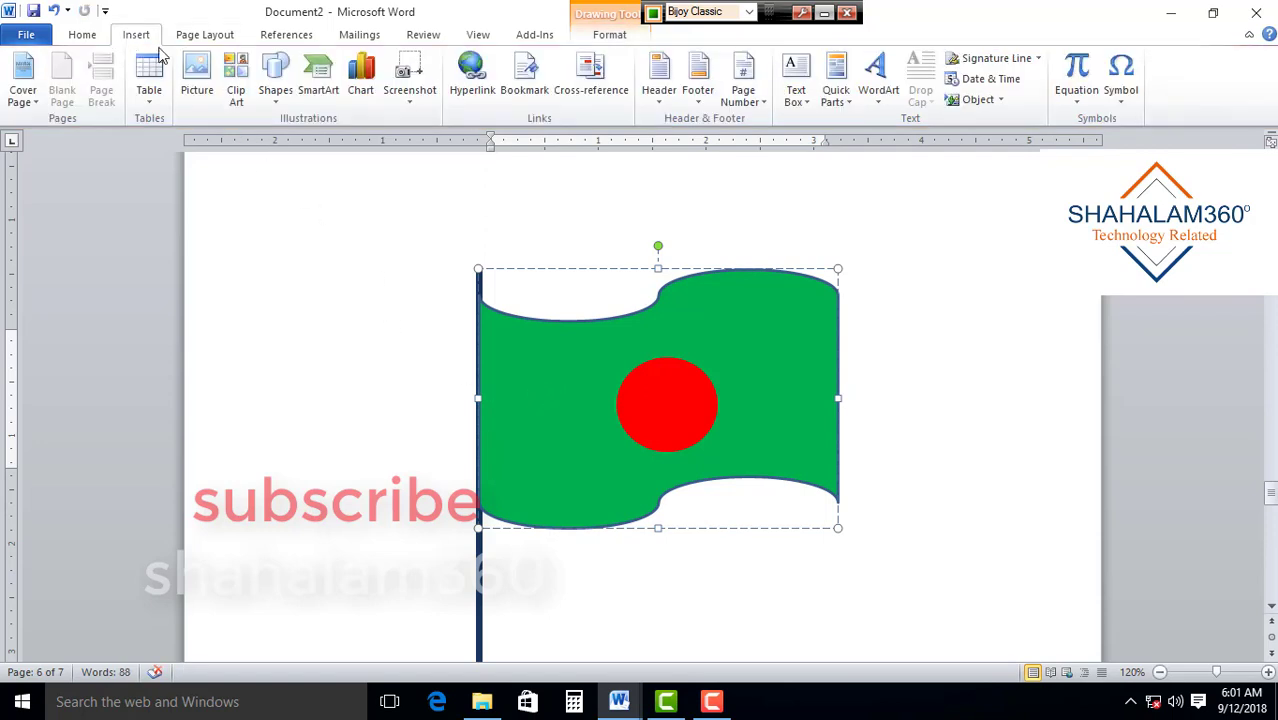
click(96, 36)
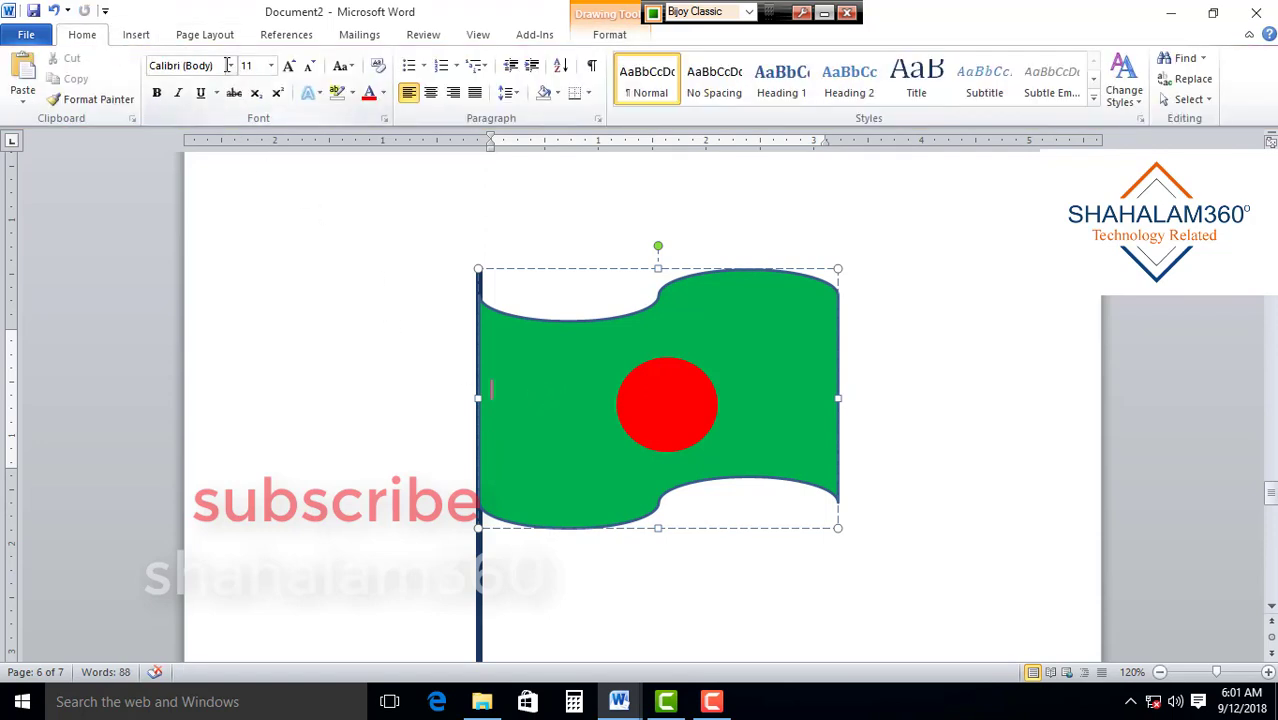
click(230, 65)
click(228, 176)
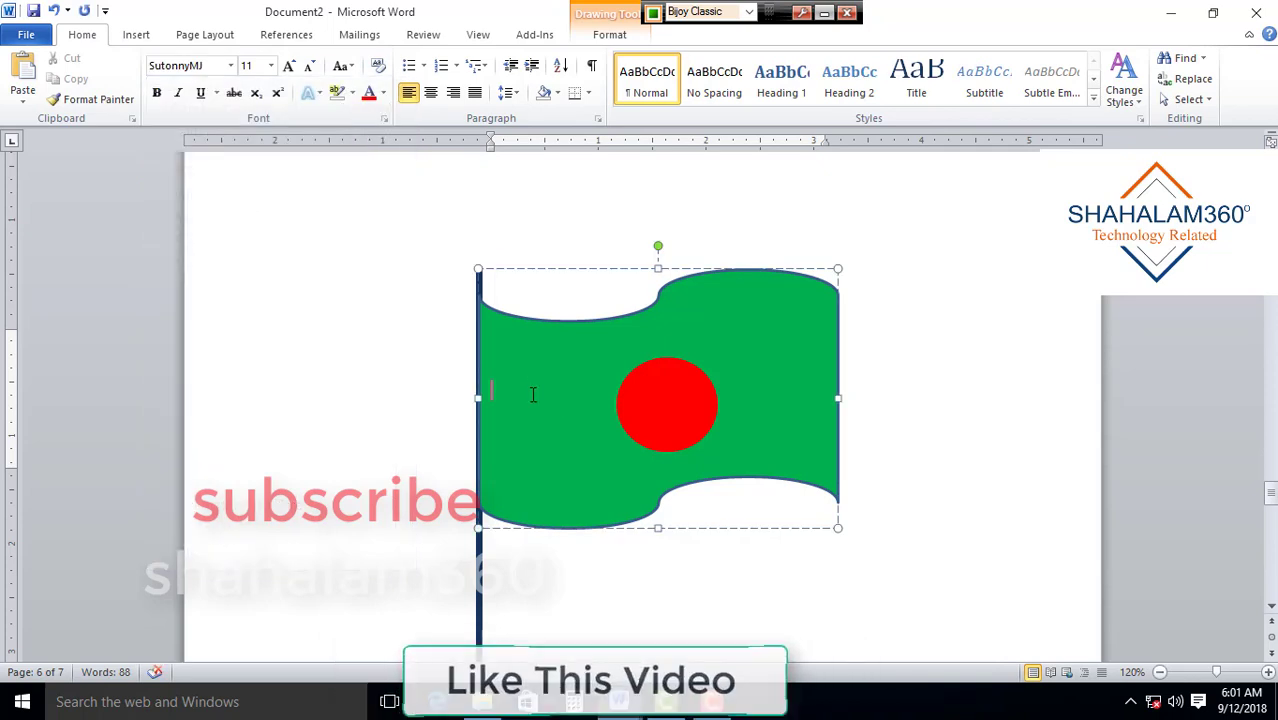
text(জা)
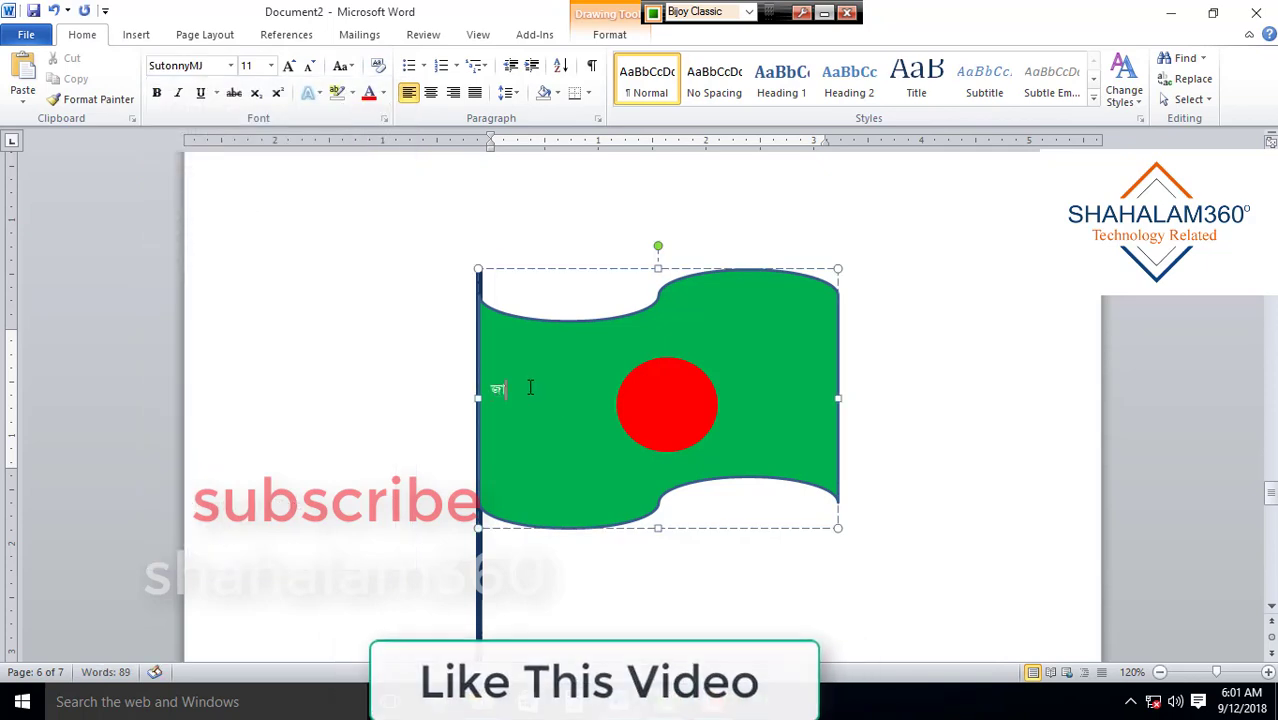
text(তীয়)
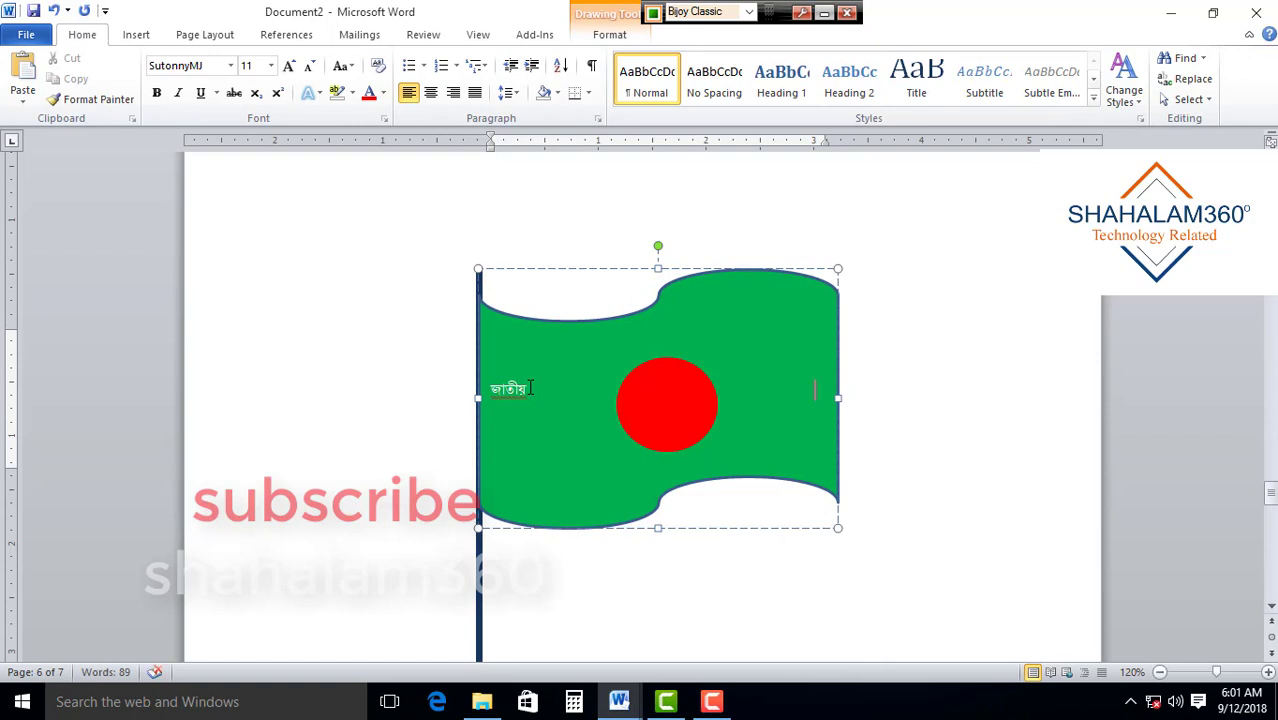
text(পতা)
key(BackSpace)
text(াকা)
Make the flag text 28 pt and place the two words on either side of the circle
click(546, 389)
key(Delete)
key(Home)
mouse_move(817, 378)
mouse_down()
mouse_move(565, 399)
mouse_move(485, 372)
mouse_up()
click(270, 65)
click(248, 277)
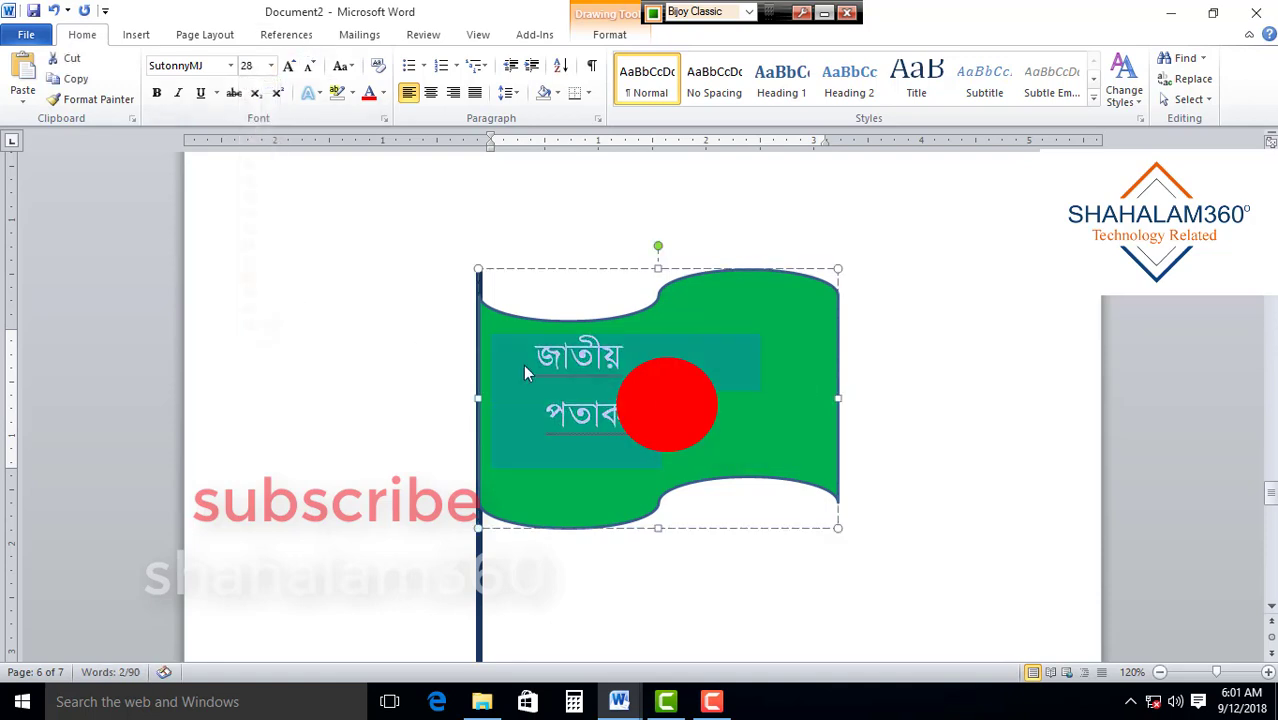
click(550, 418)
key(BackSpace)
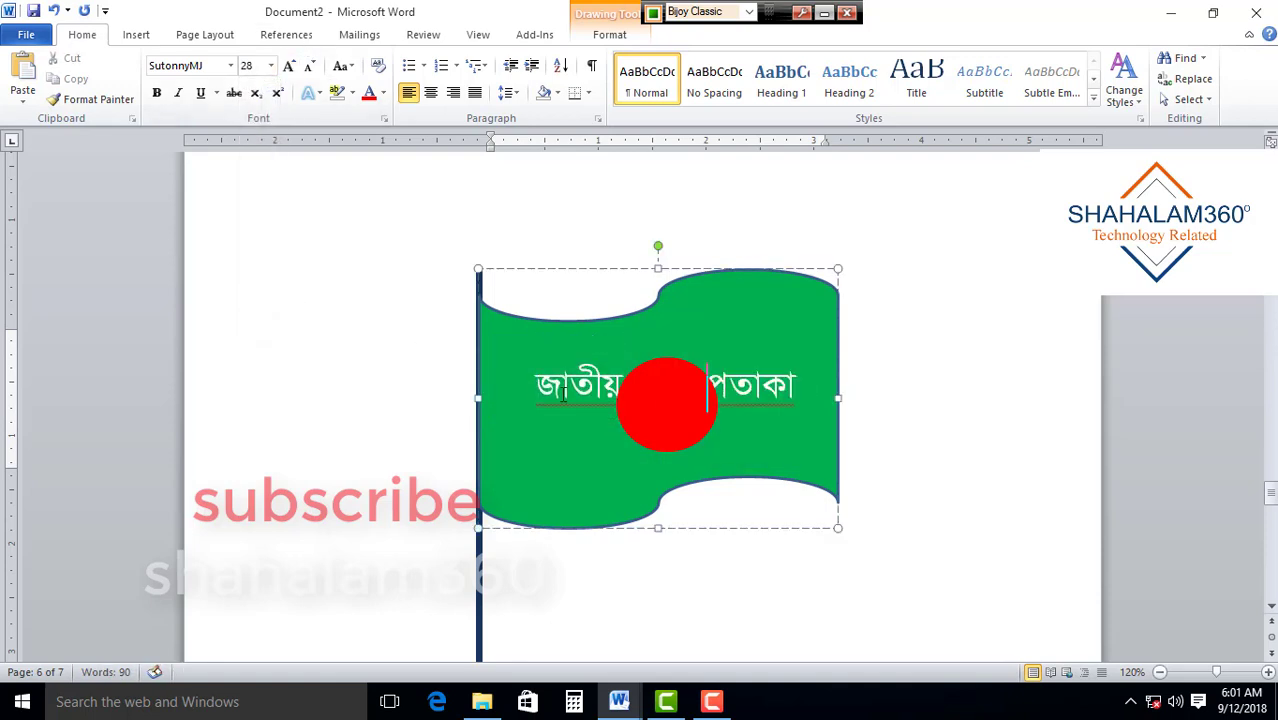
click(750, 507)
key(BackSpace)
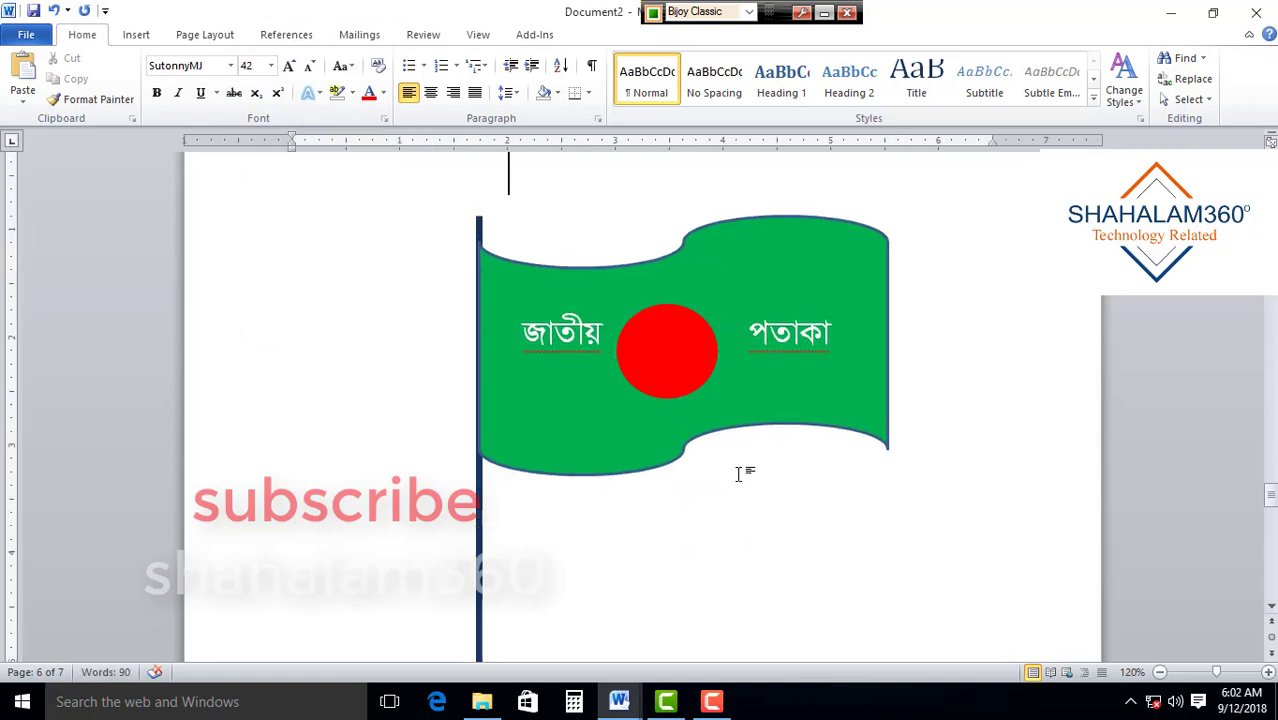
Draw a small rectangle at the bottom of the flagpole as its base
scroll(693, 470, down, 4)
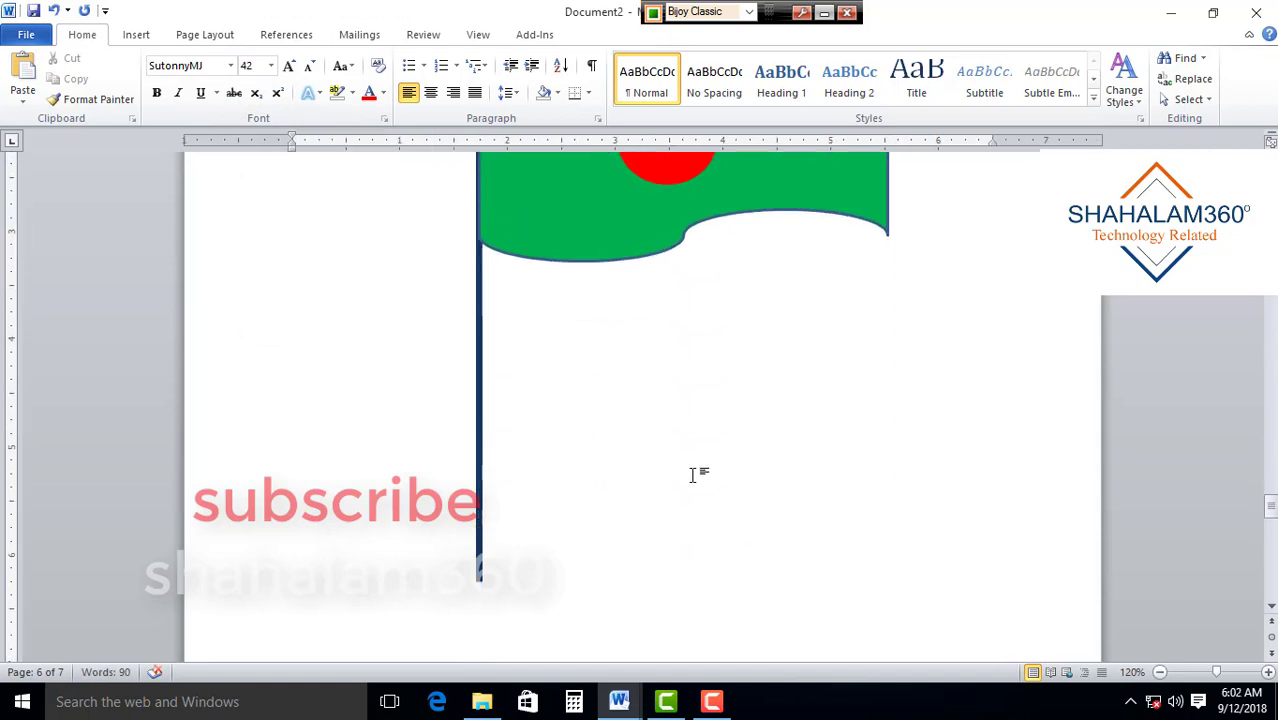
scroll(693, 470, down, 1)
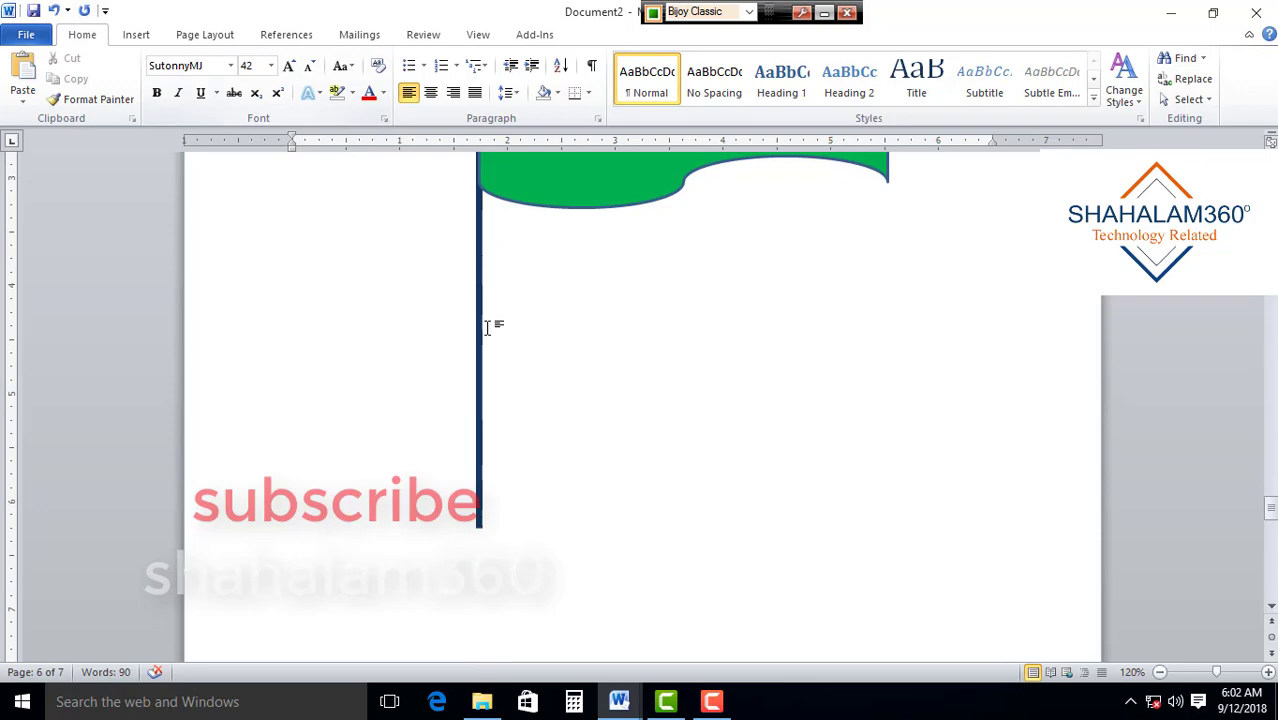
click(136, 37)
click(275, 80)
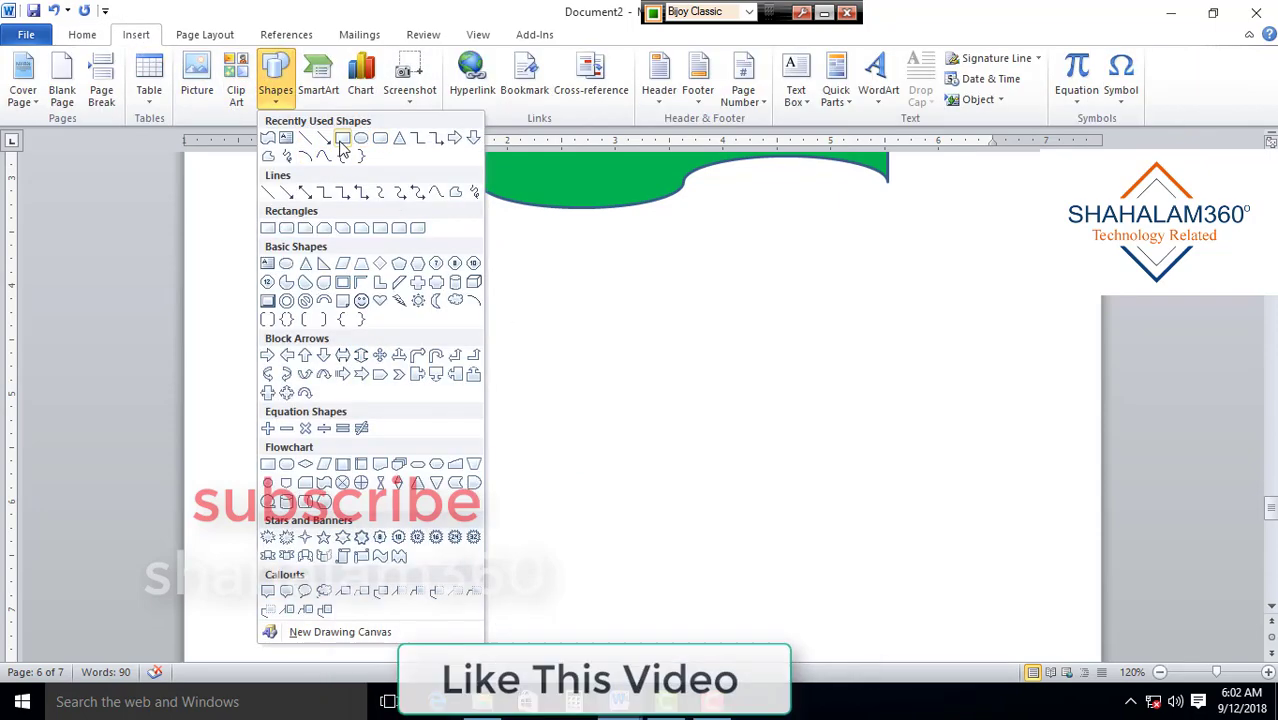
click(342, 137)
drag(428, 515, 533, 591)
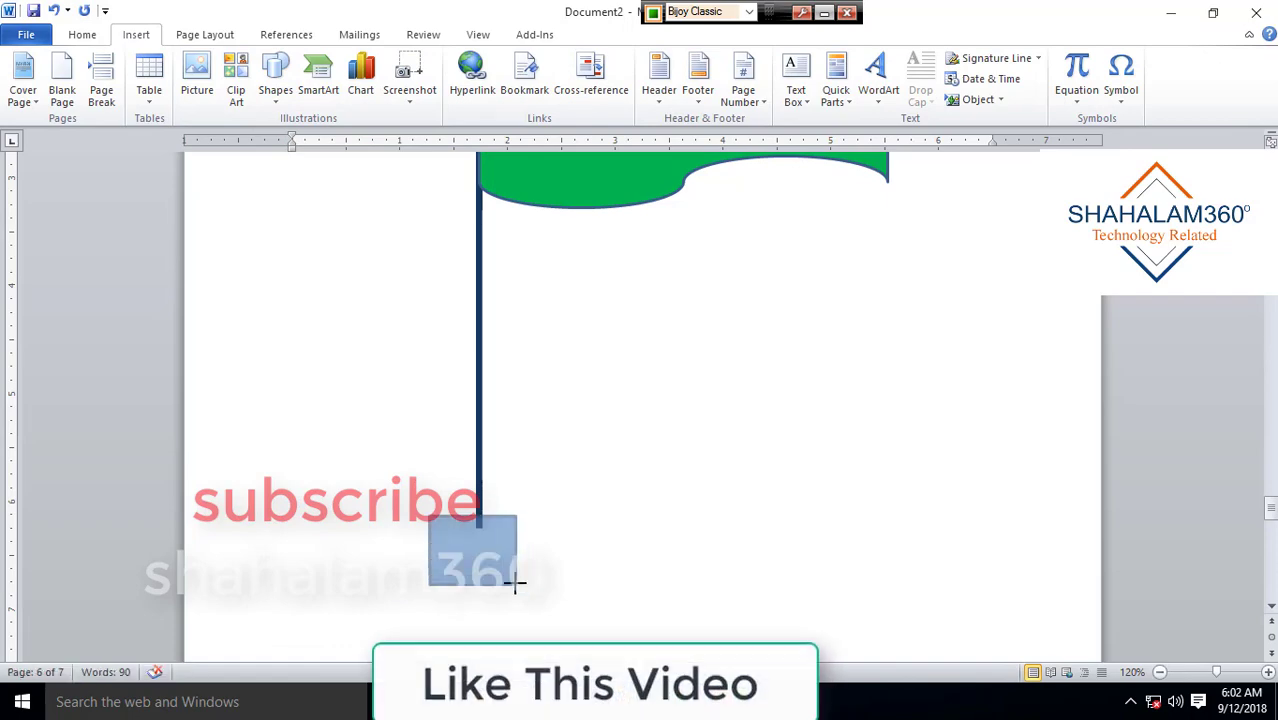
click(613, 477)
scroll(619, 434, up, 5)
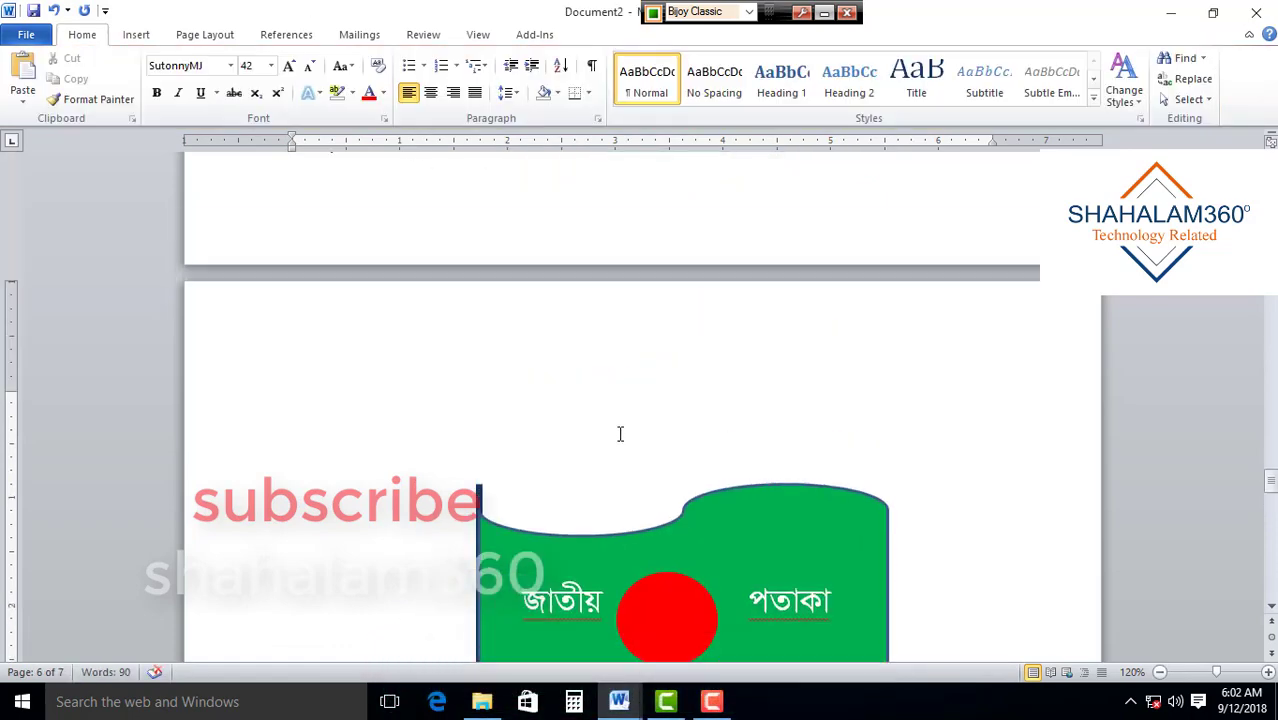
ctrl+scroll(619, 434, down, 3)
ctrl+scroll(706, 479, down, 2)
scroll(706, 479, down, 2)
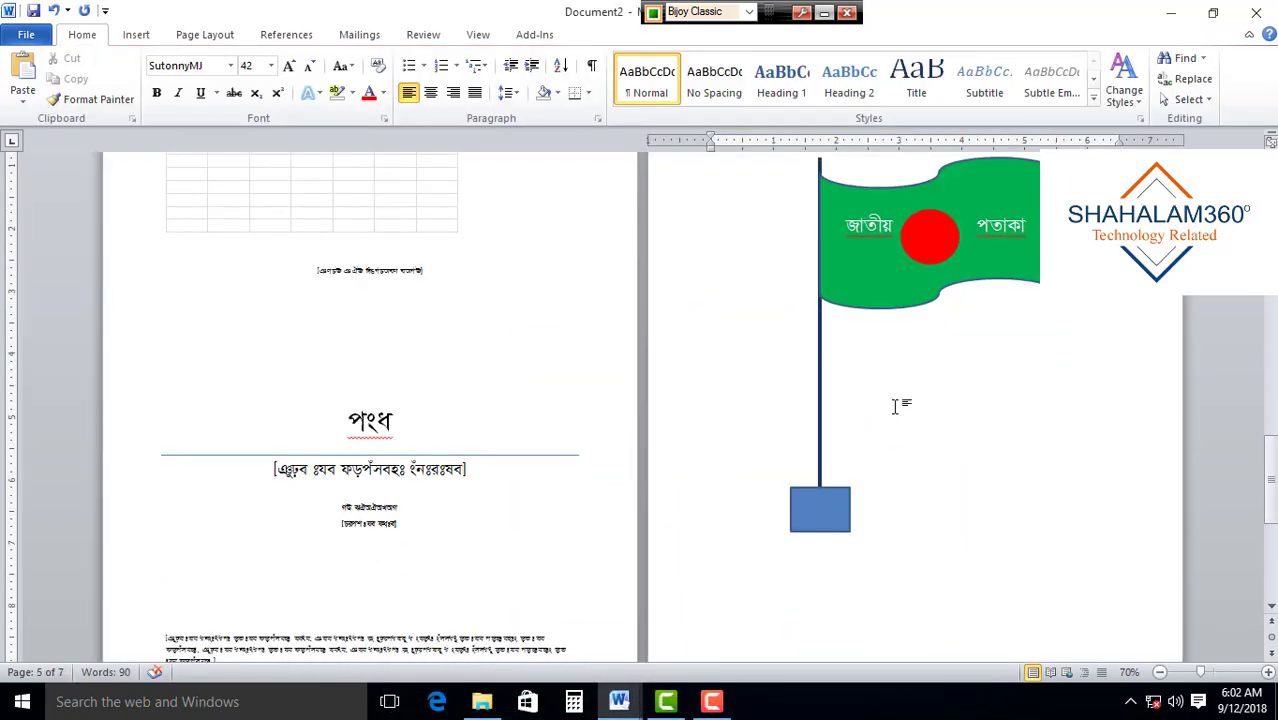
ctrl+scroll(902, 400, up, 4)
scroll(688, 378, down, 4)
scroll(622, 381, down, 3)
scroll(622, 350, up, 10)
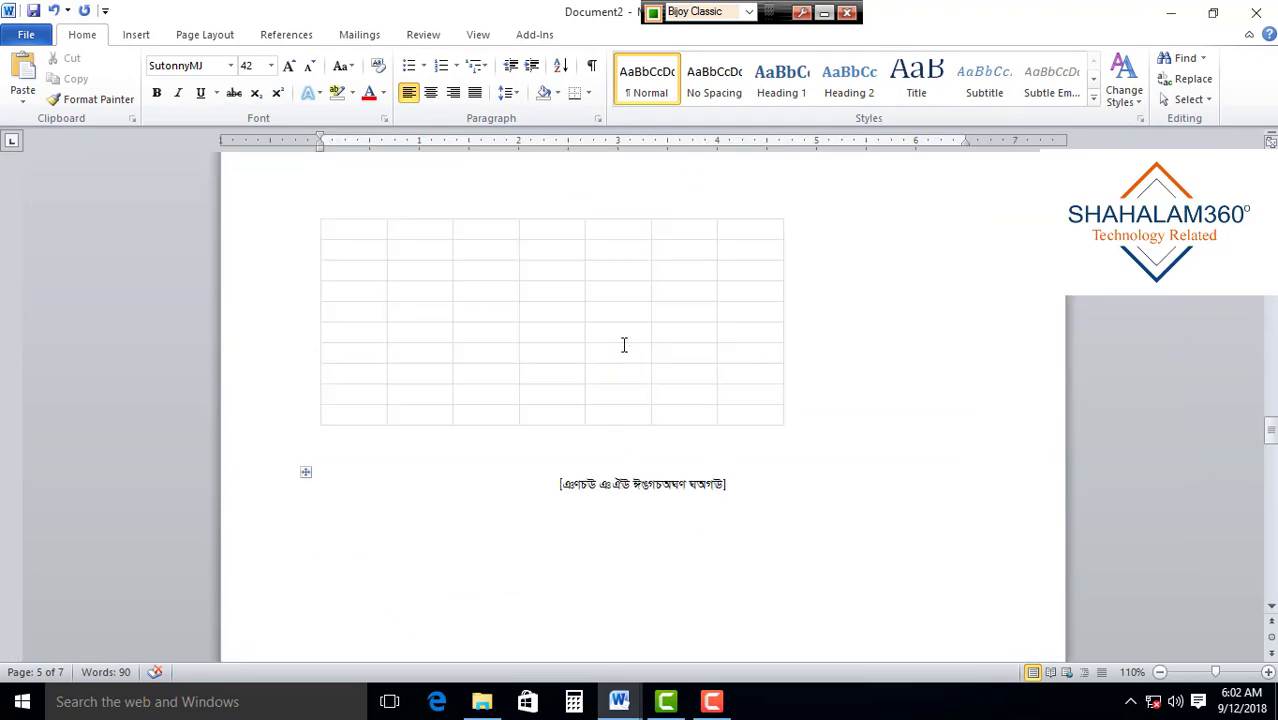
scroll(601, 320, up, 10)
scroll(603, 320, up, 2)
scroll(603, 320, up, 4)
scroll(600, 316, up, 2)
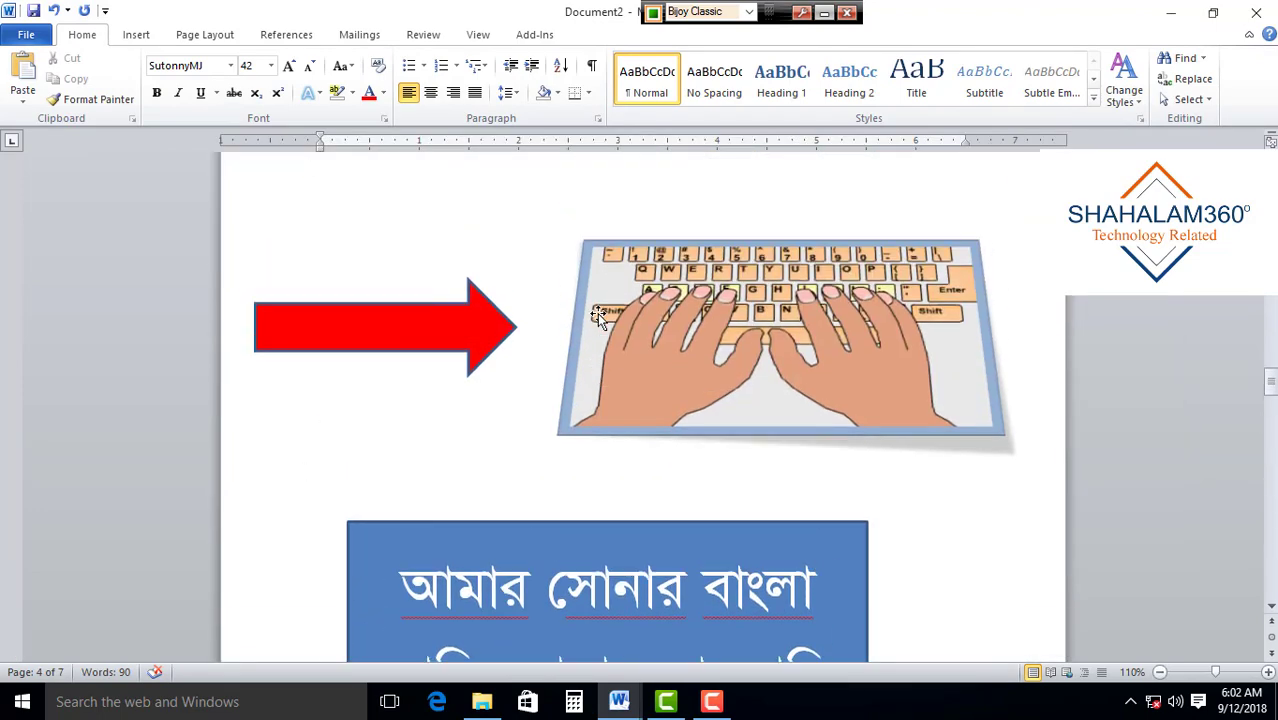
scroll(570, 323, up, 4)
scroll(548, 357, down, 4)
scroll(536, 379, down, 10)
scroll(536, 379, down, 10)
scroll(536, 376, down, 10)
scroll(541, 368, down, 4)
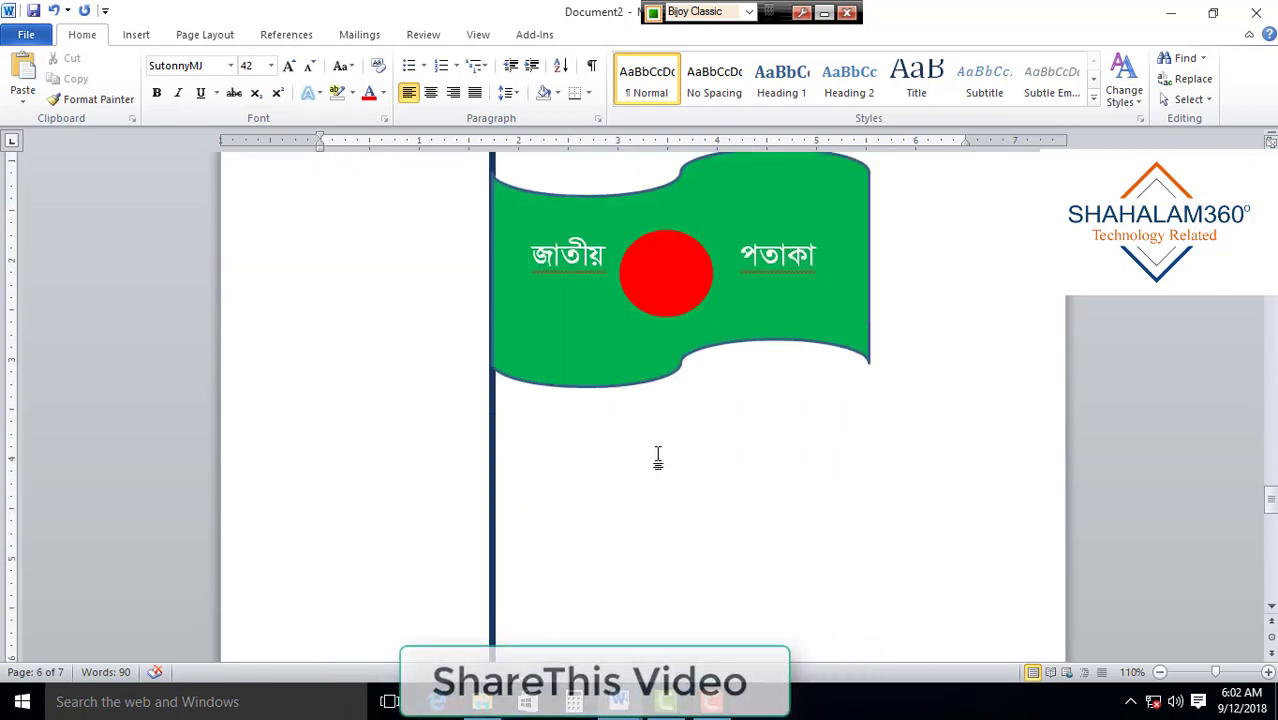
click(136, 35)
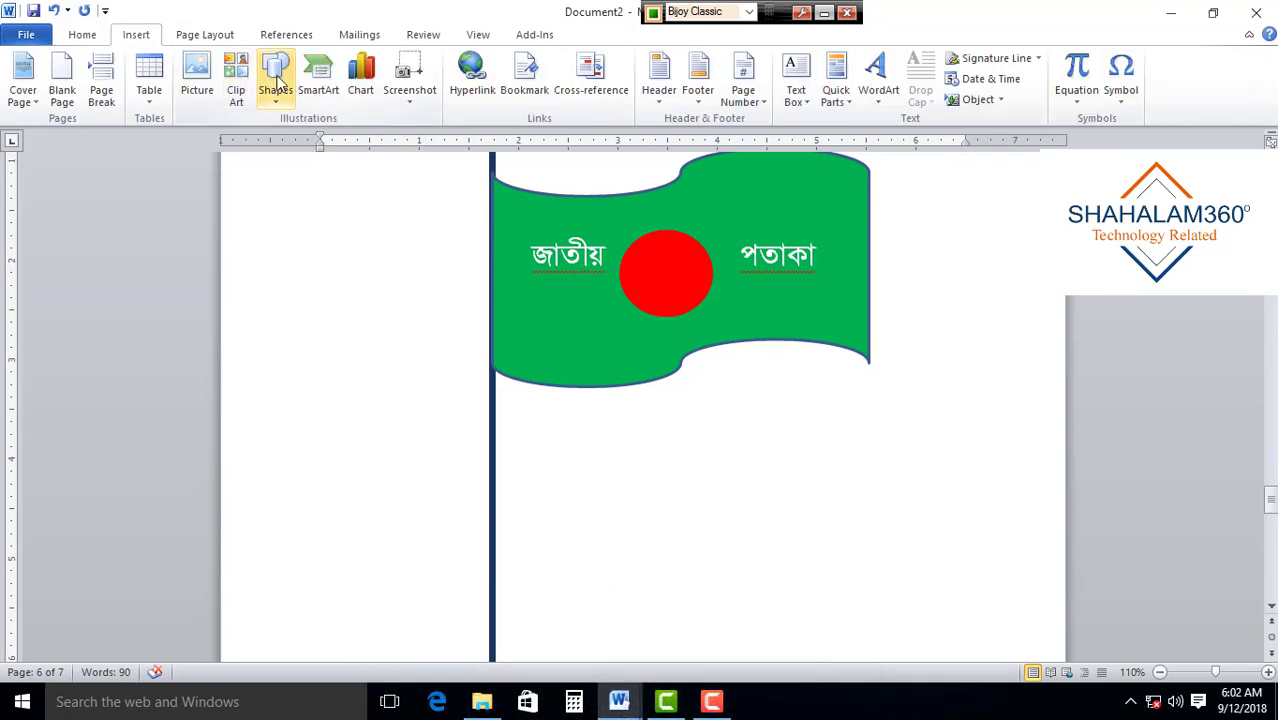
click(275, 78)
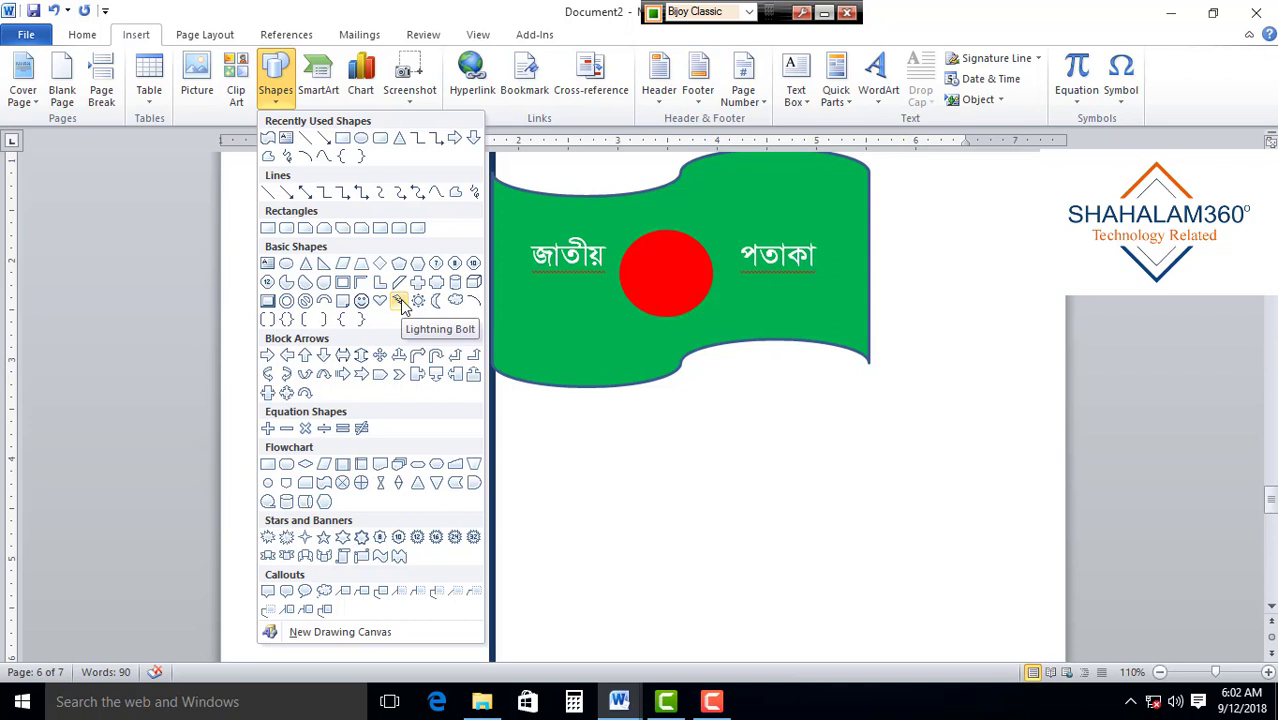
scroll(739, 494, up, 2)
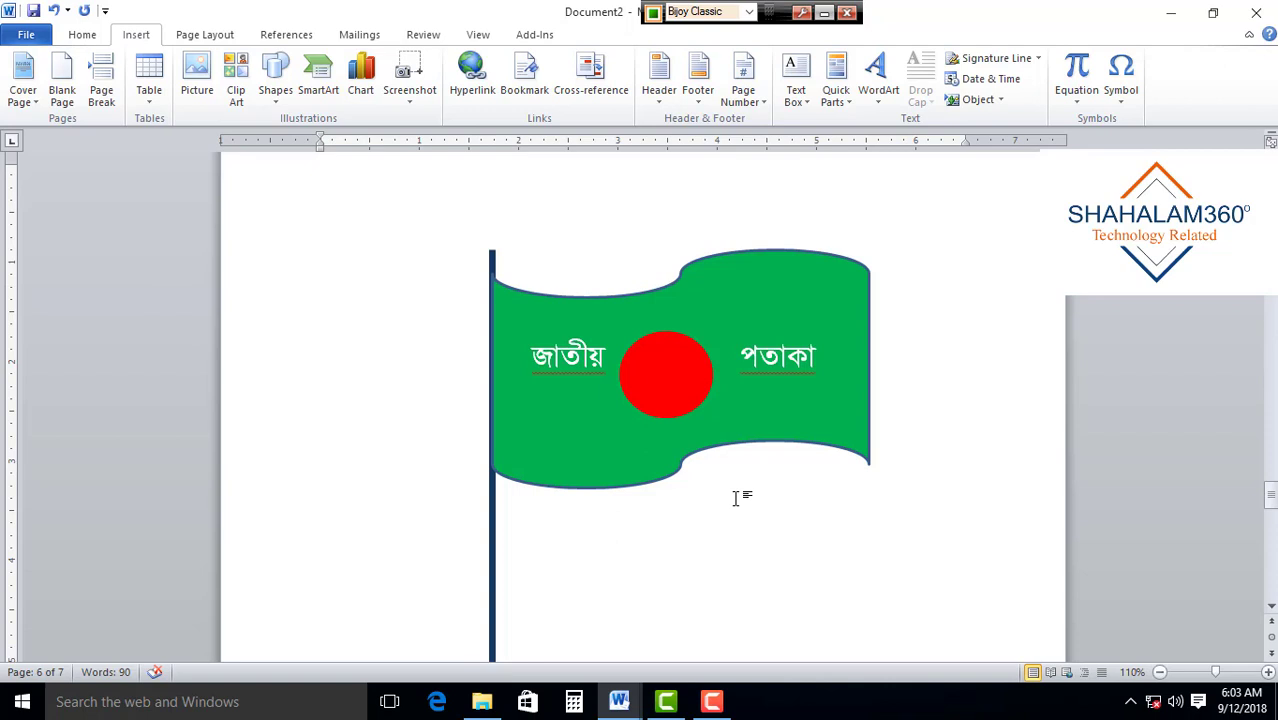